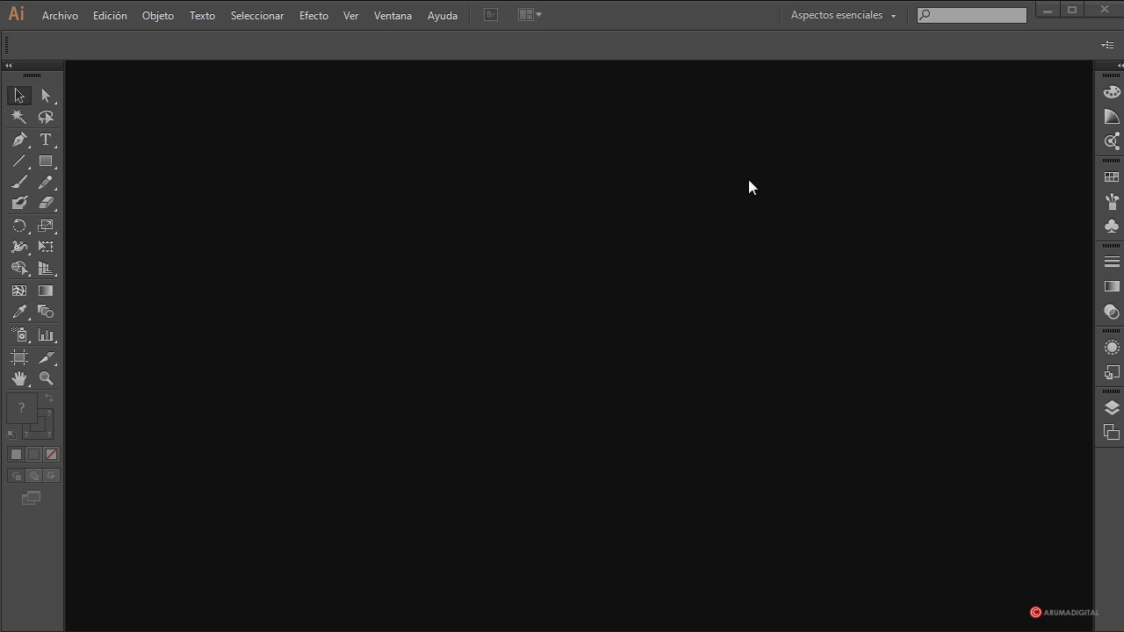
Step: Create a new document 1500 px wide and 2000 px high
click(76, 23)
click(79, 37)
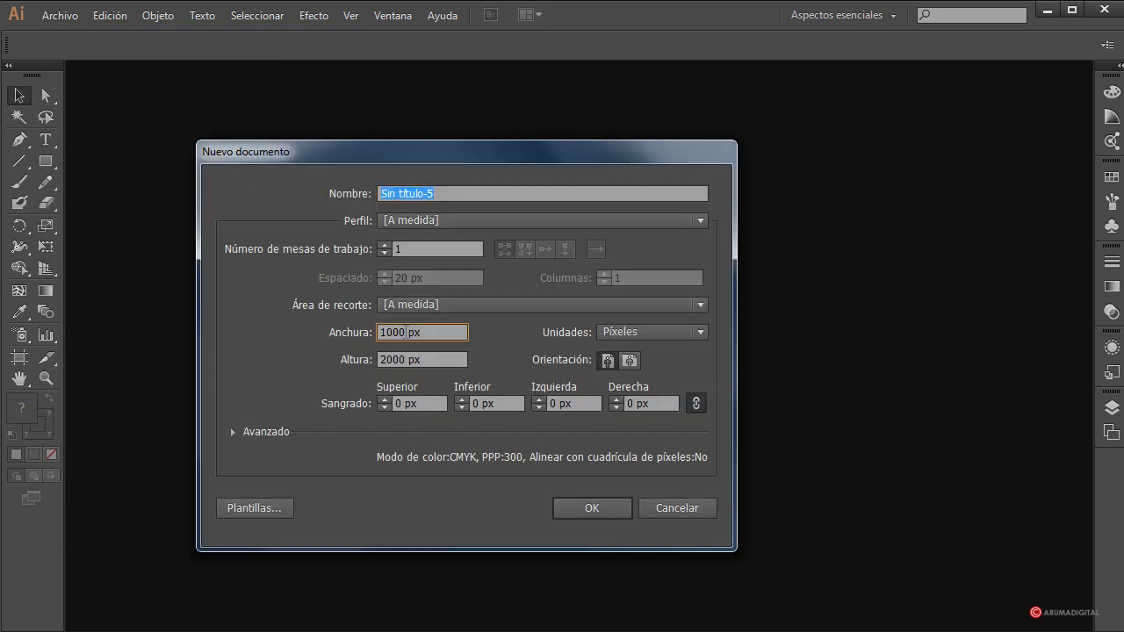
click(405, 332)
click(406, 332)
drag(406, 332, 364, 333)
text(1500)
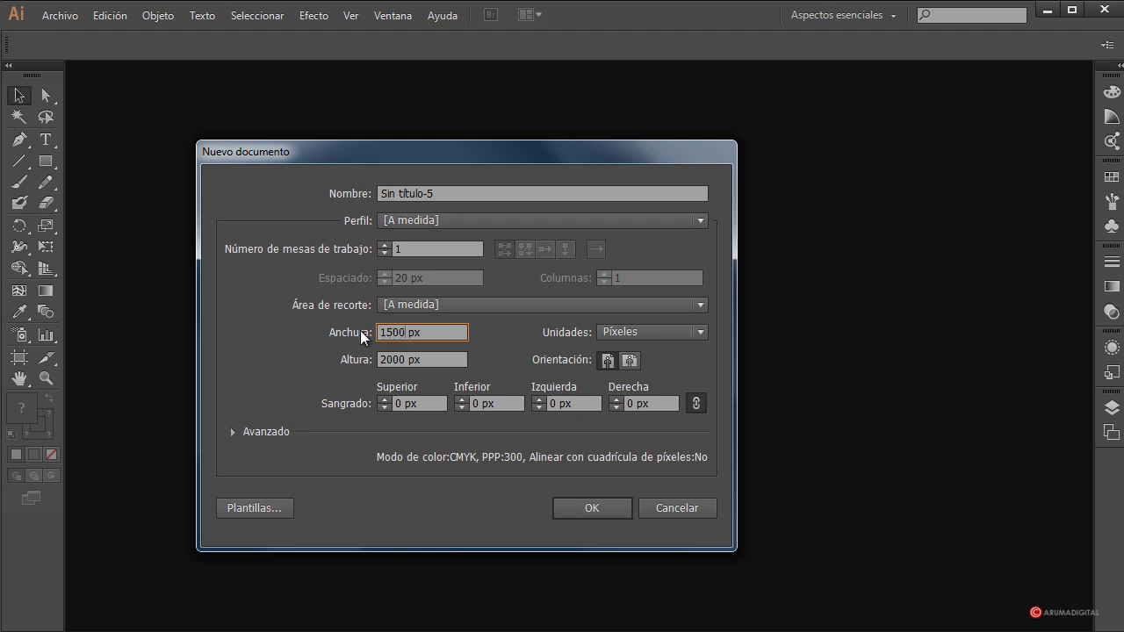
click(436, 361)
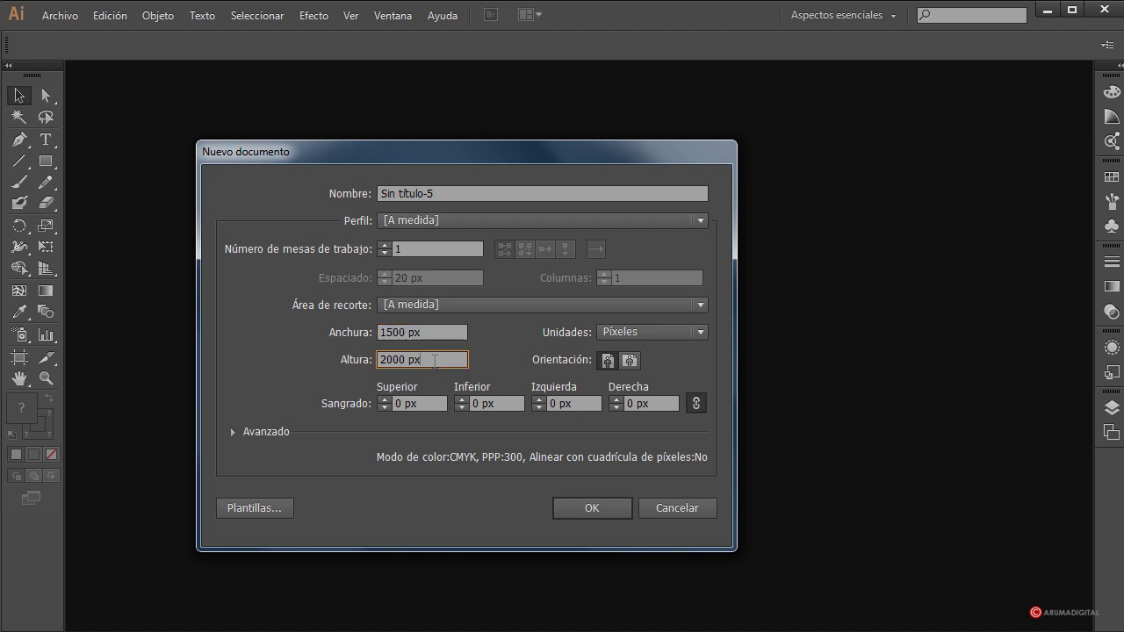
click(613, 507)
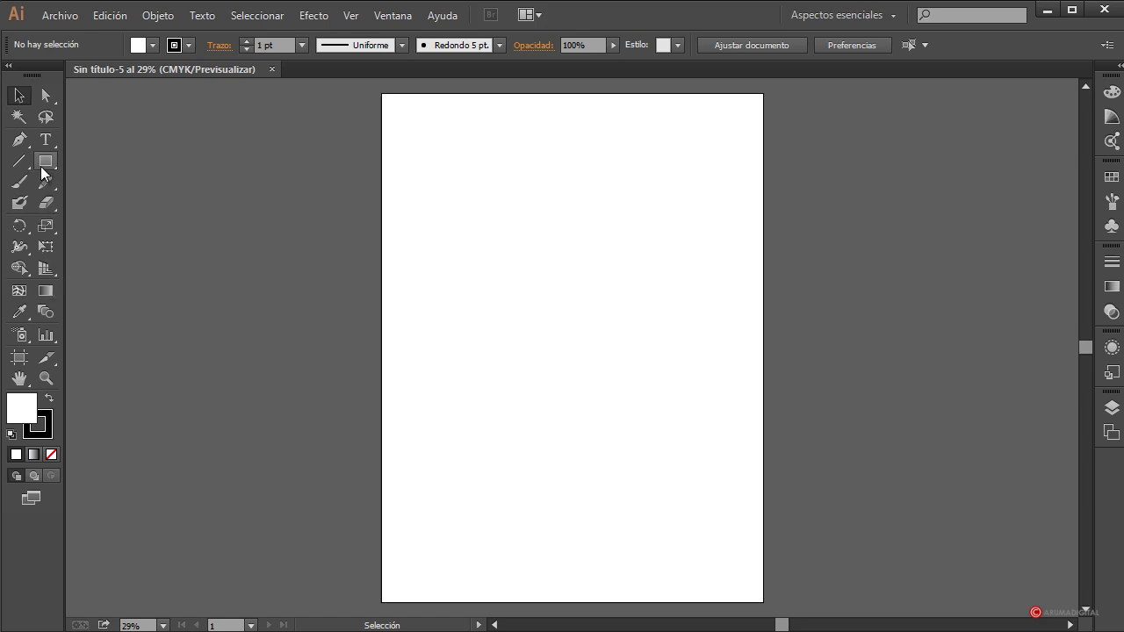
Step: Draw a tall rounded rectangle with generously rounded corners outward from the artboard's centre as the phone's body
drag(41, 170, 141, 182)
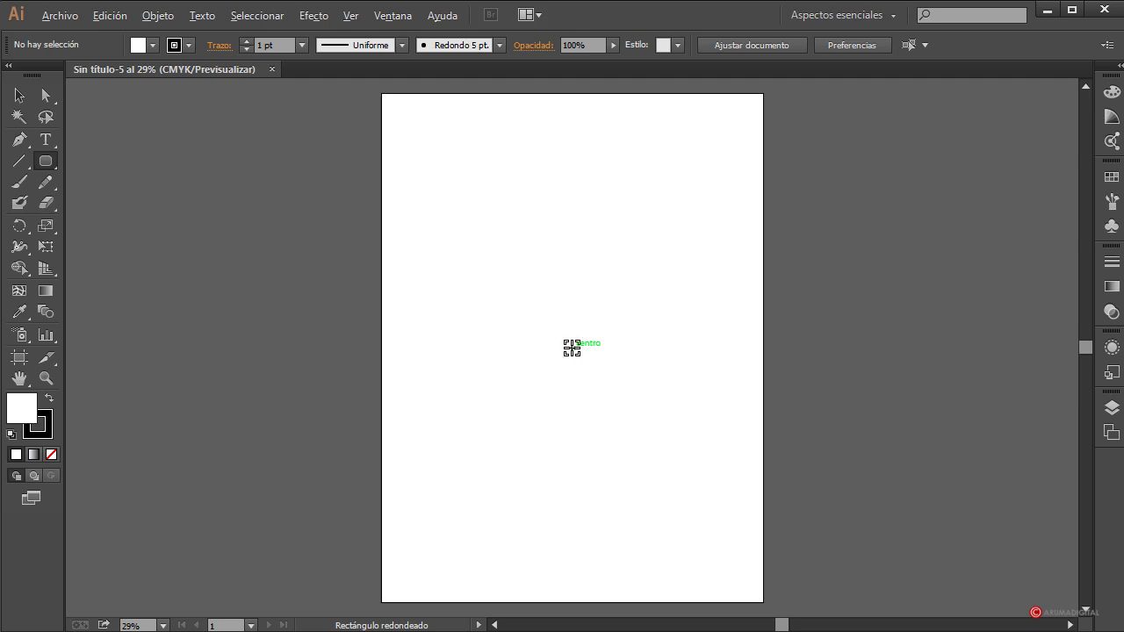
drag(572, 348, 656, 182)
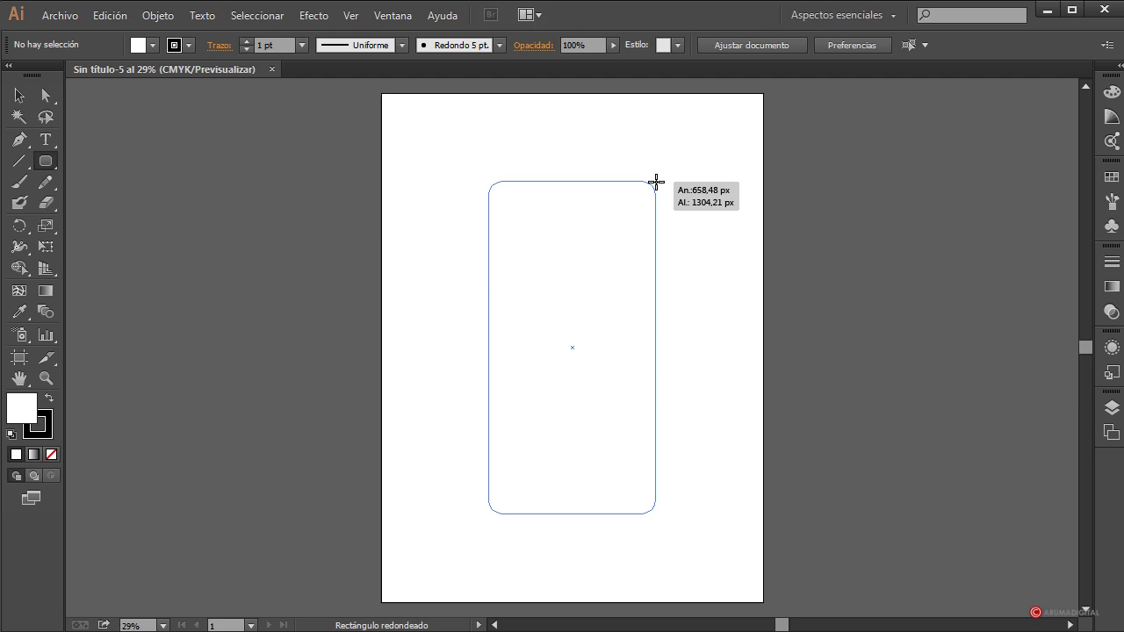
drag(656, 182, 656, 182)
key(Up)
key(Up)
key(Up)
key(Up)
key(Up)
key(Up)
key(Down)
key(Down)
key(Down)
key(Down)
key(Down)
key(Down)
key(Up)
key(Up)
key(Up)
key(Up)
key(alt)
drag(656, 182, 656, 181)
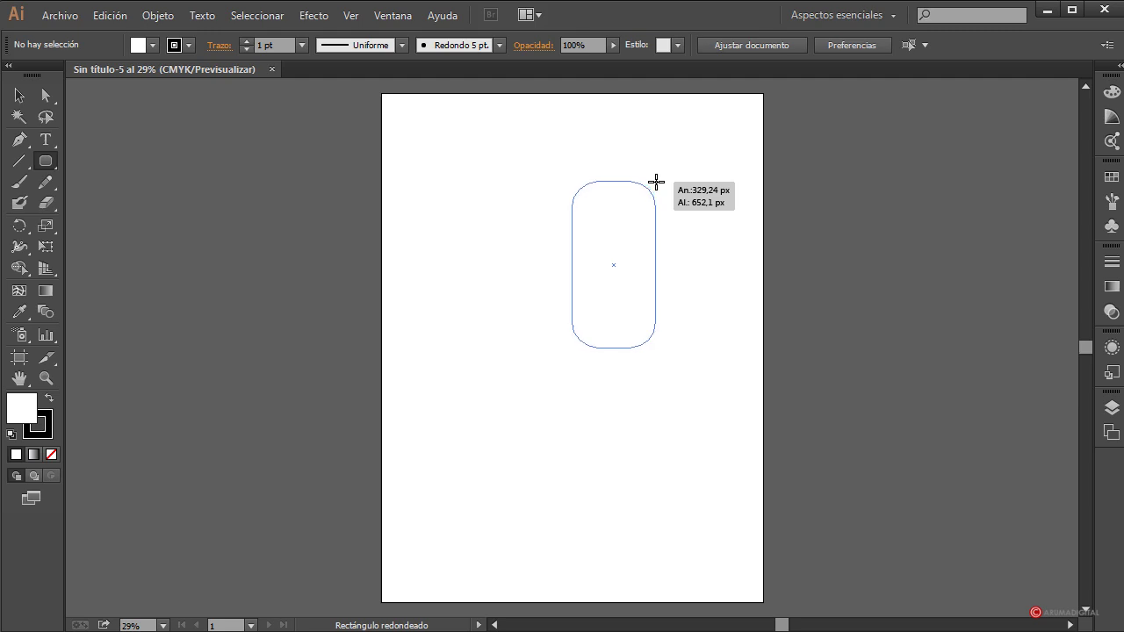
drag(656, 182, 644, 205)
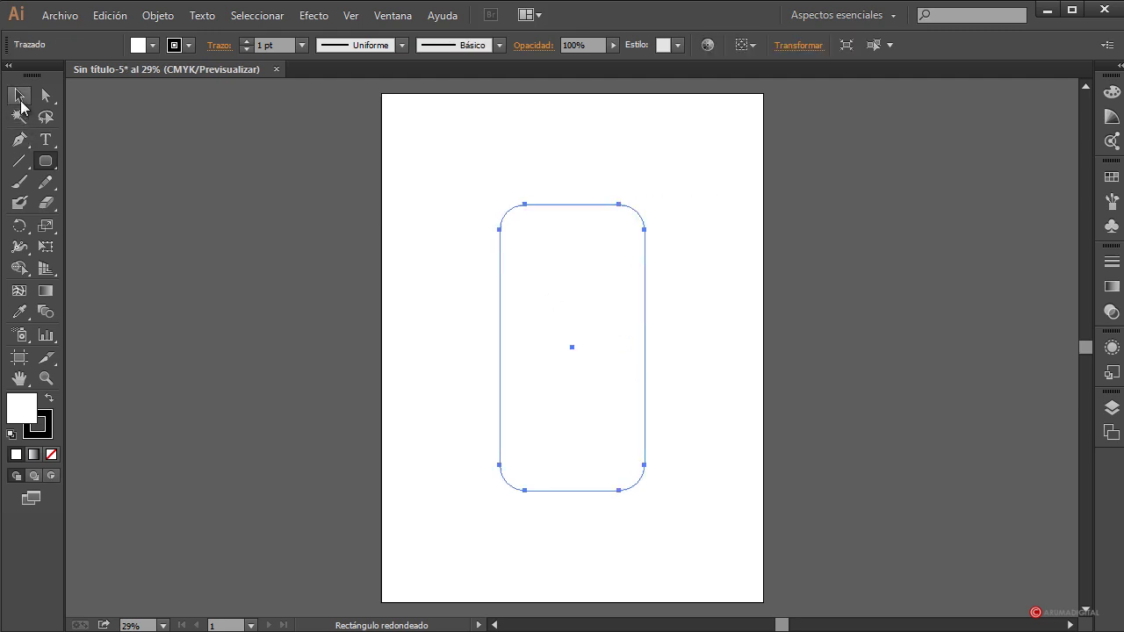
Step: Move the phone's body slightly upward on the artboard, keeping it horizontally centred
click(21, 101)
drag(594, 208, 592, 177)
click(878, 273)
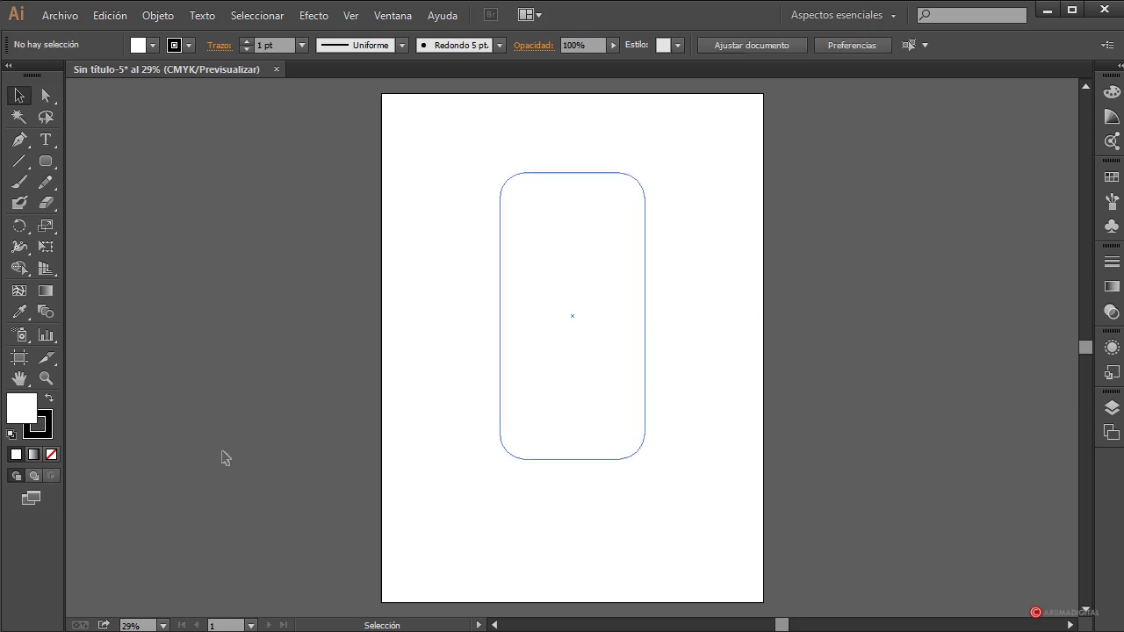
Step: Draw a square-cornered rectangle outward from the centre of the phone's body as its screen, leaving narrow side margins
click(134, 626)
text(10)
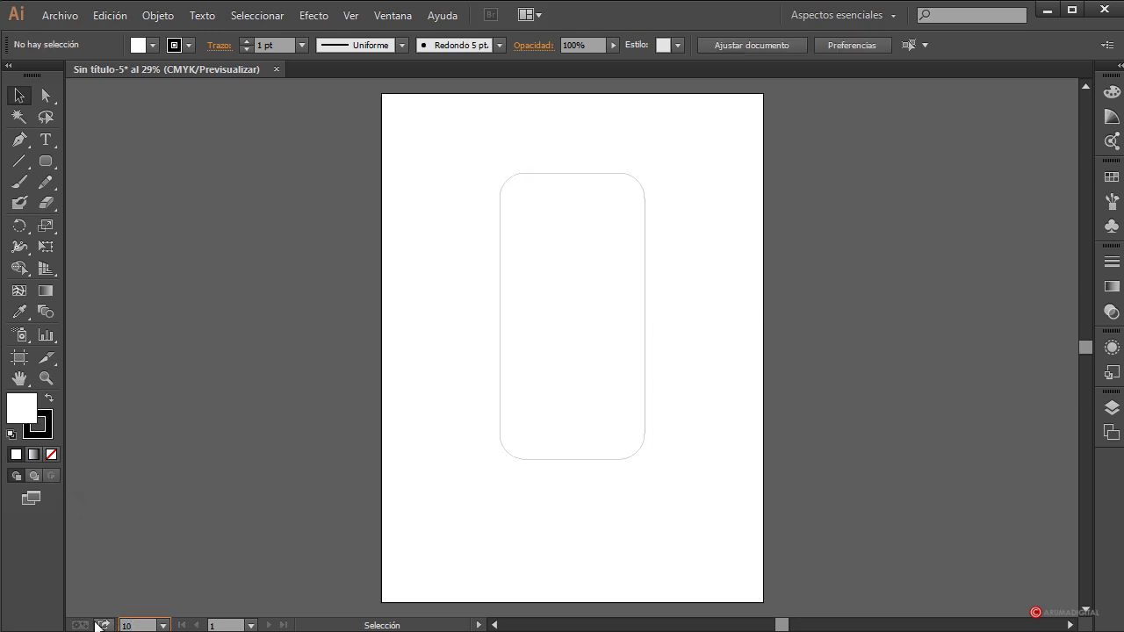
key(BackSpace)
key(BackSpace)
text(75)
key(Return)
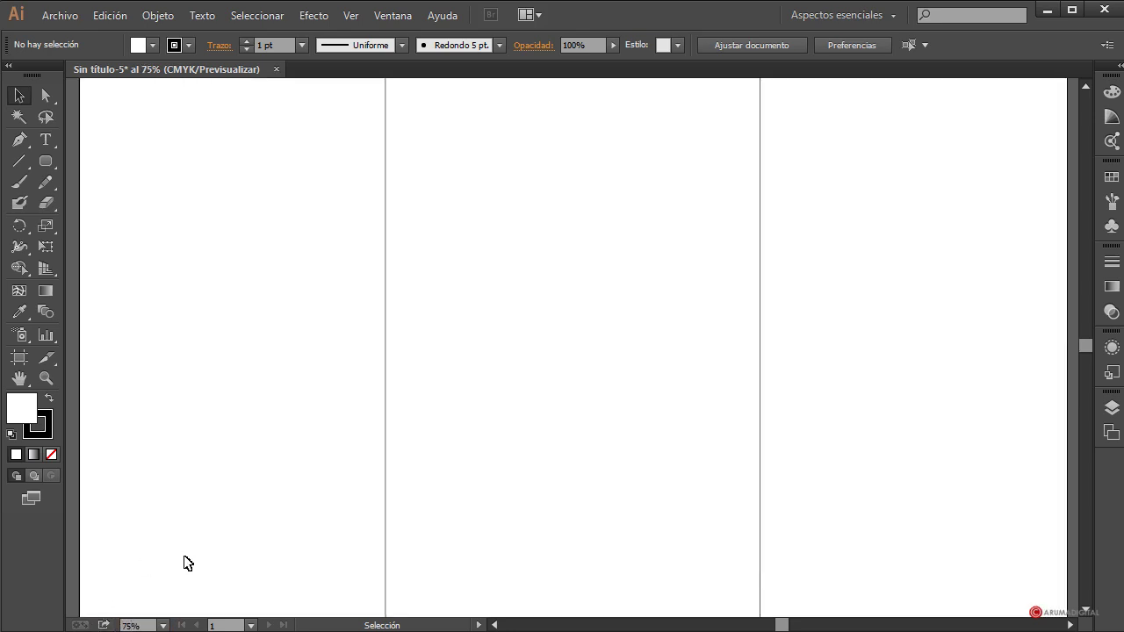
click(134, 625)
text(3)
key(BackSpace)
text(60)
key(Return)
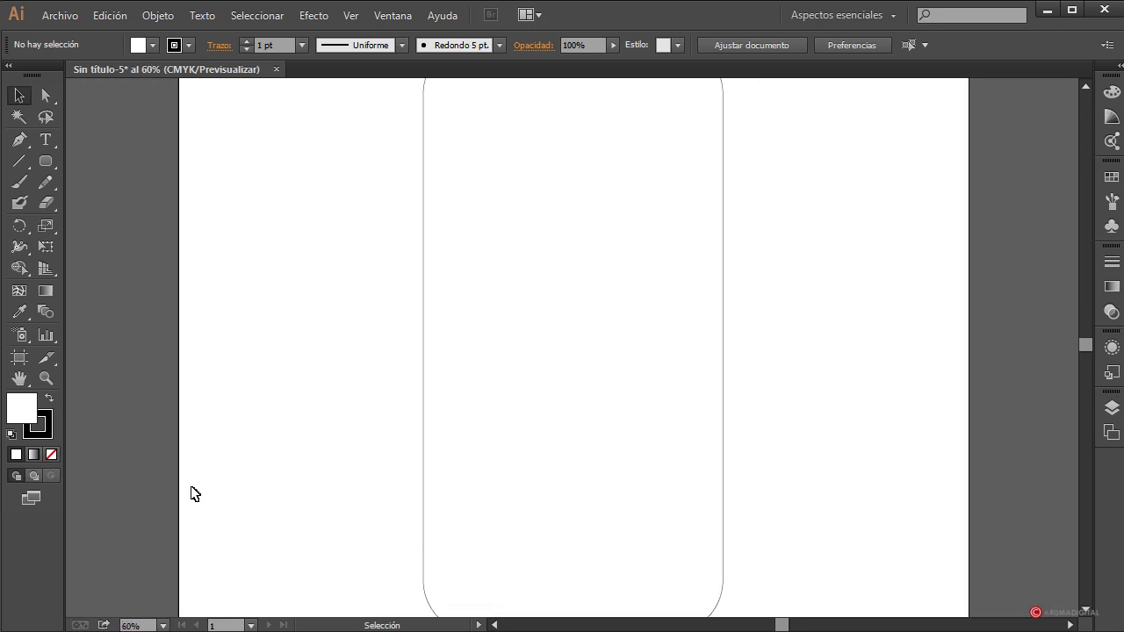
click(140, 625)
text(50)
key(Return)
click(46, 163)
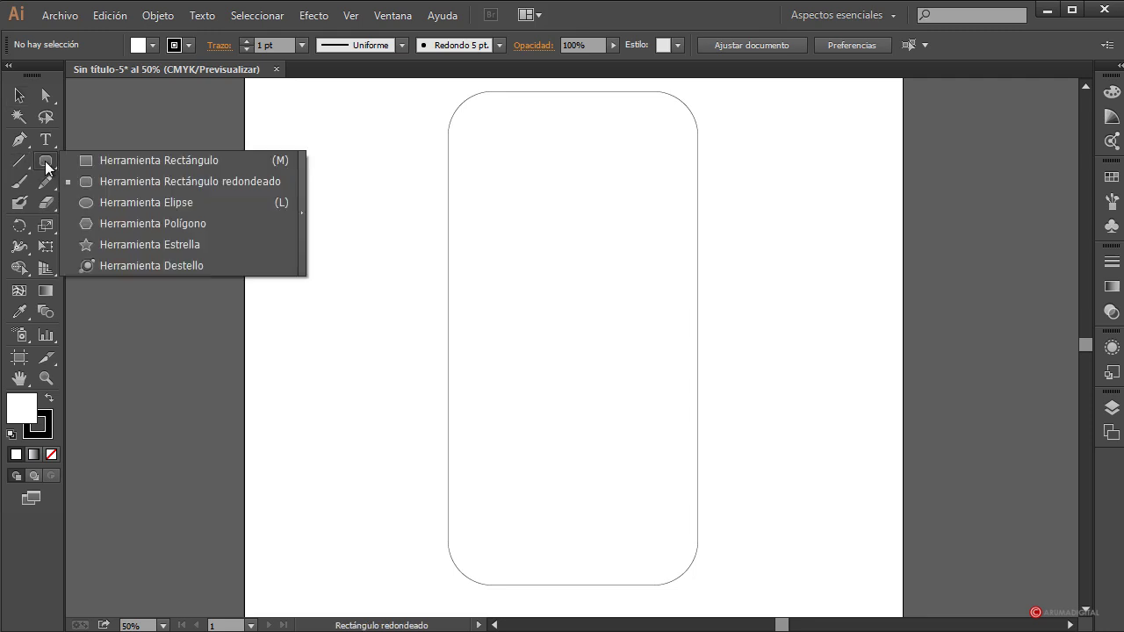
click(150, 161)
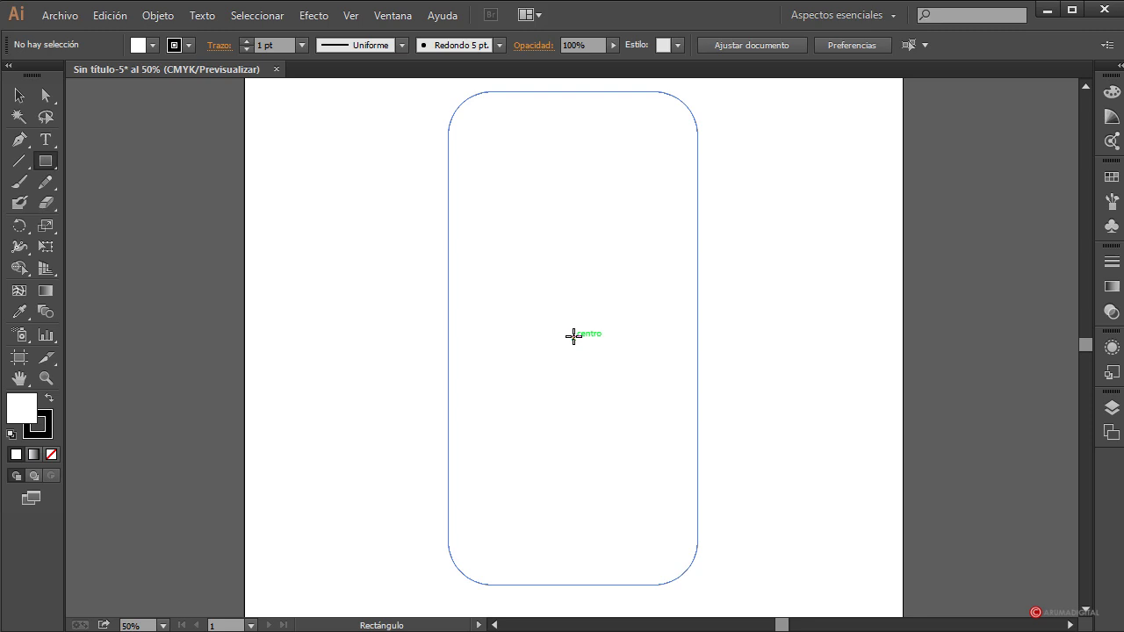
drag(573, 336, 678, 143)
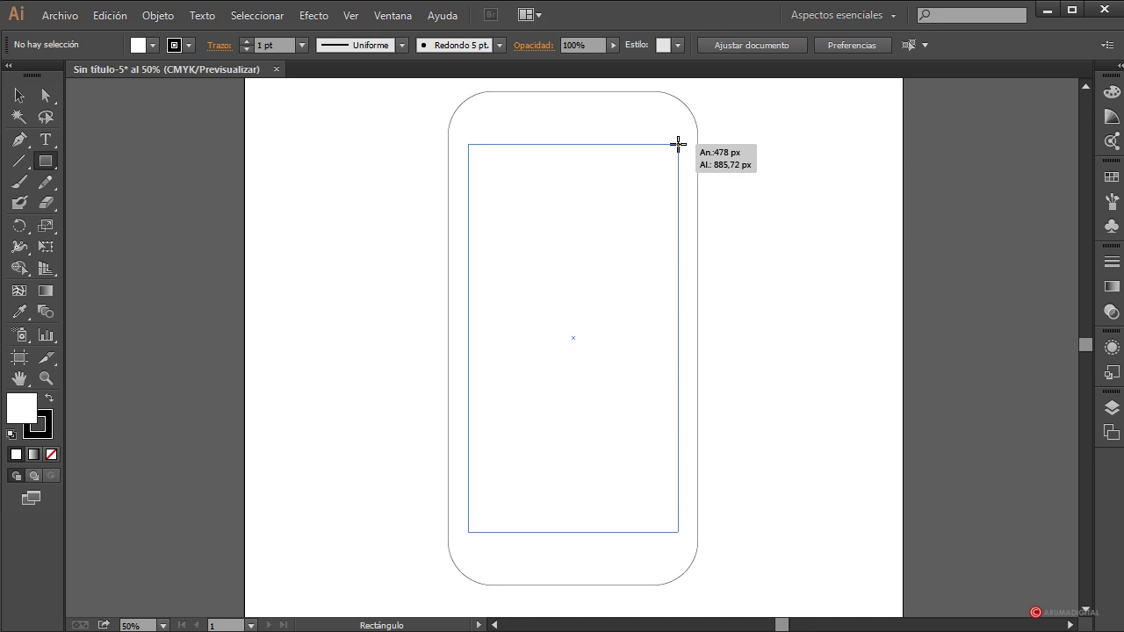
drag(678, 143, 681, 154)
Step: Shift the screen rectangle slightly upward inside the phone's body to leave more space beneath it
click(20, 97)
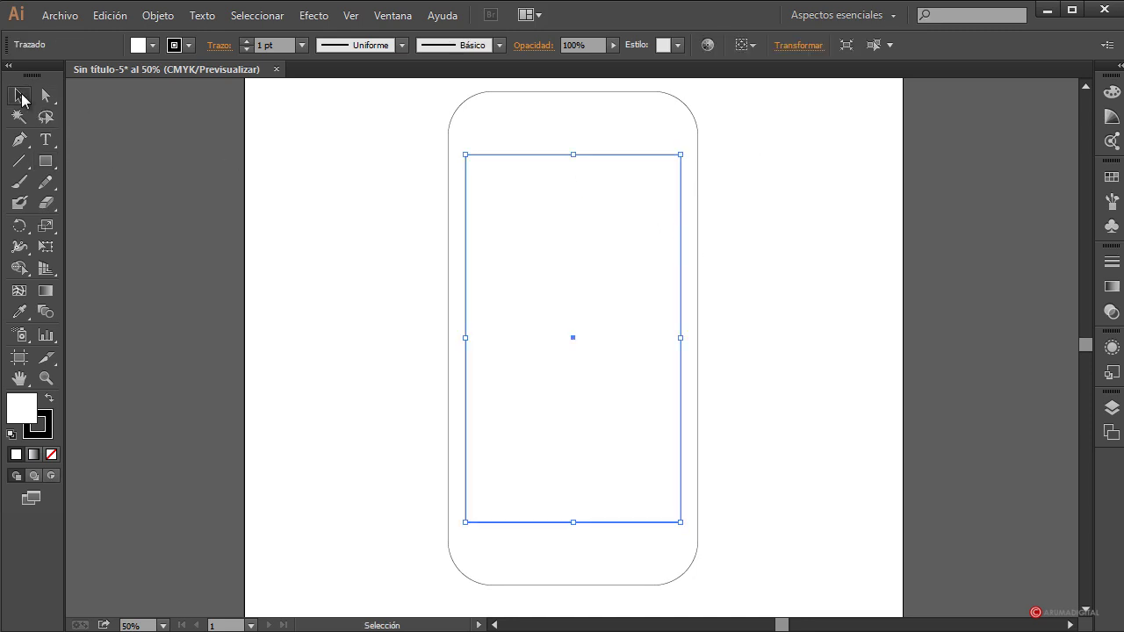
drag(513, 154, 512, 142)
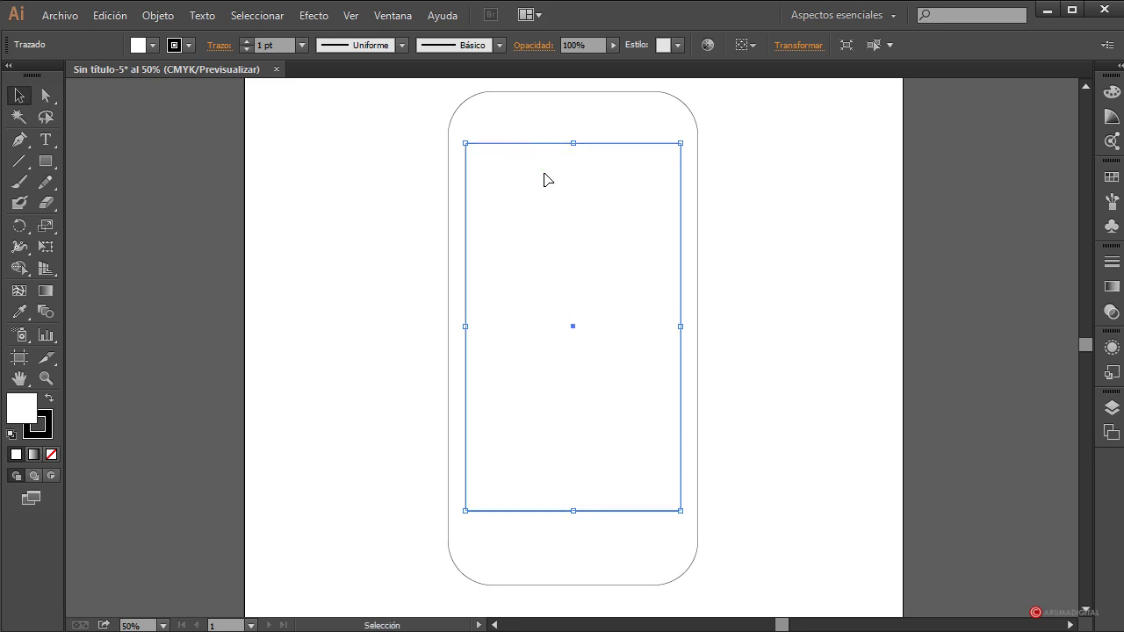
click(804, 217)
click(568, 149)
click(858, 183)
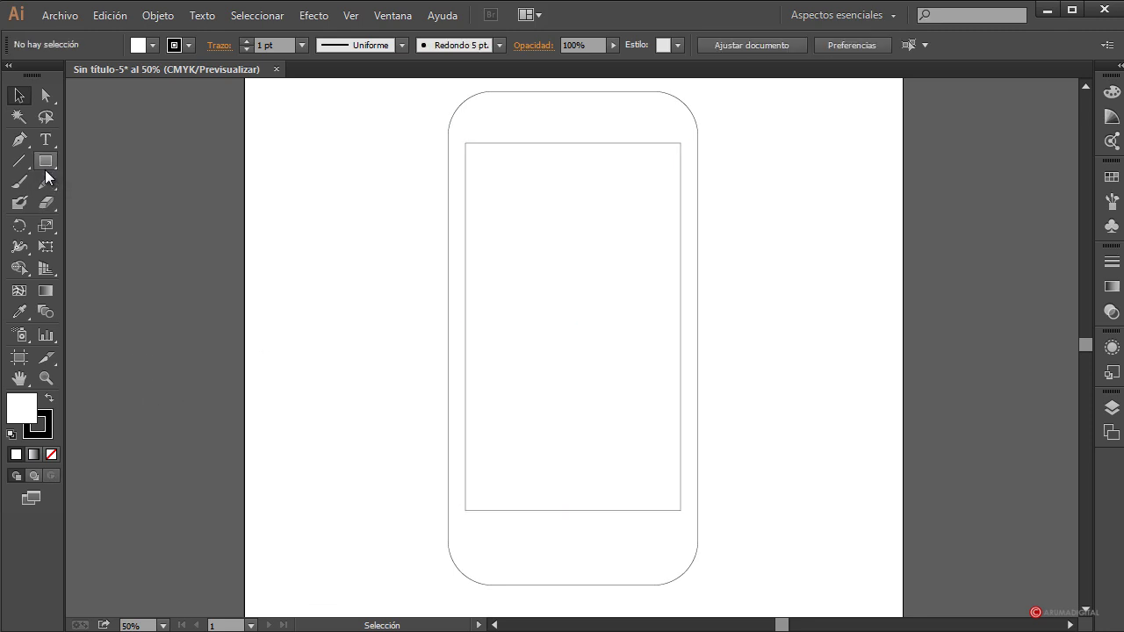
Step: Draw a small horizontal rounded rectangle as the earpiece, centred between the screen and the phone's upper edge
drag(44, 170, 131, 181)
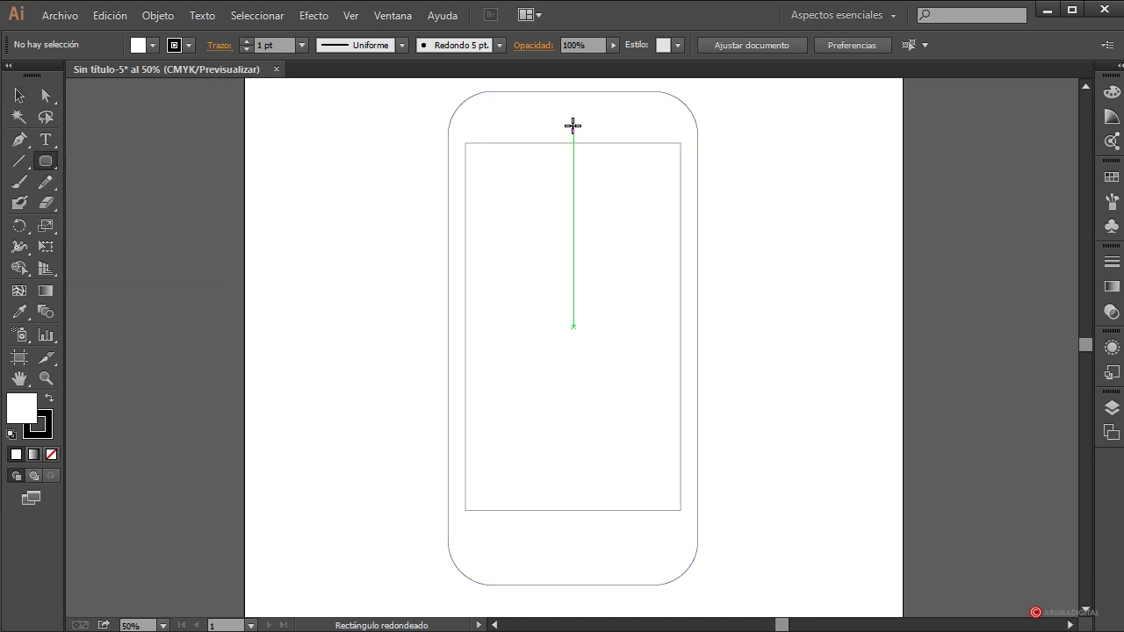
drag(573, 125, 595, 120)
key(v)
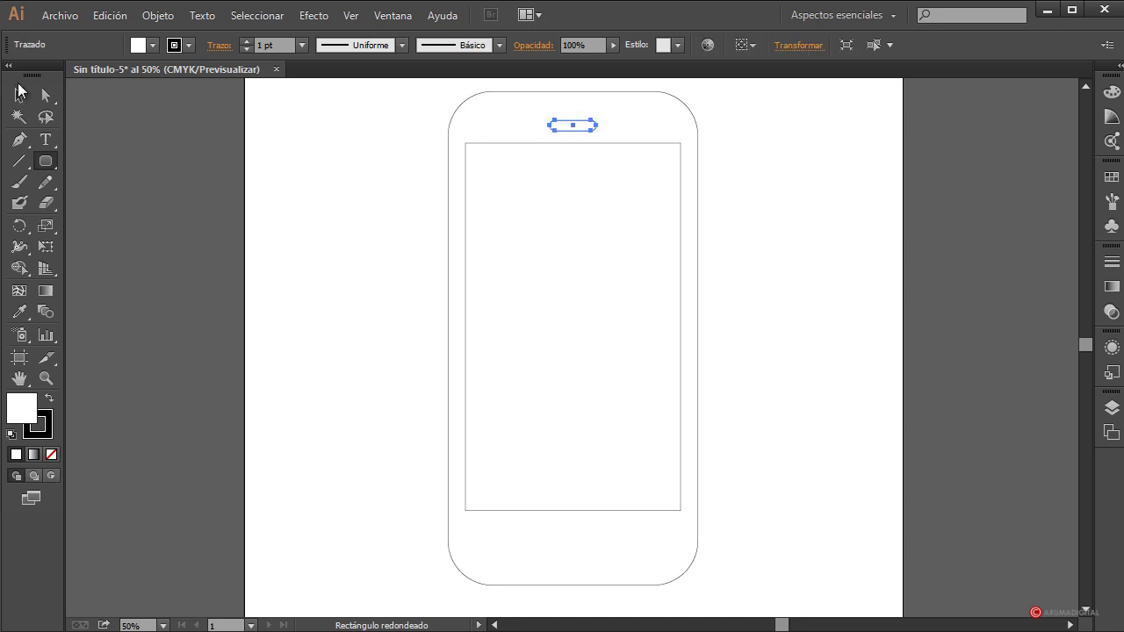
click(808, 173)
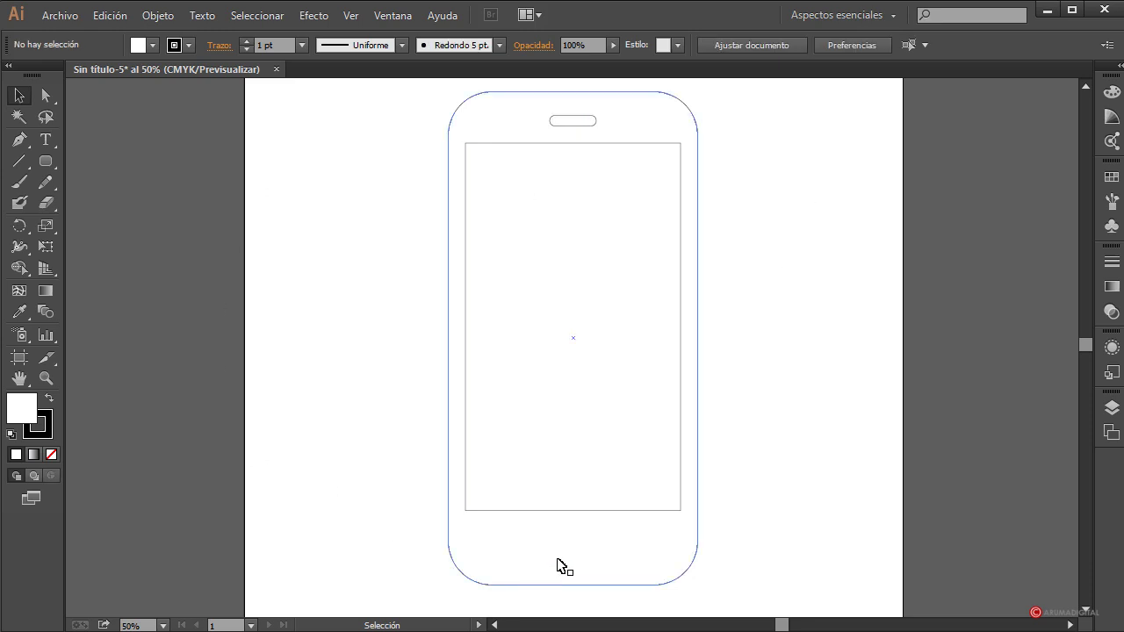
Step: Draw a circular home button outward from its centre, centred horizontally beneath the screen
click(46, 160)
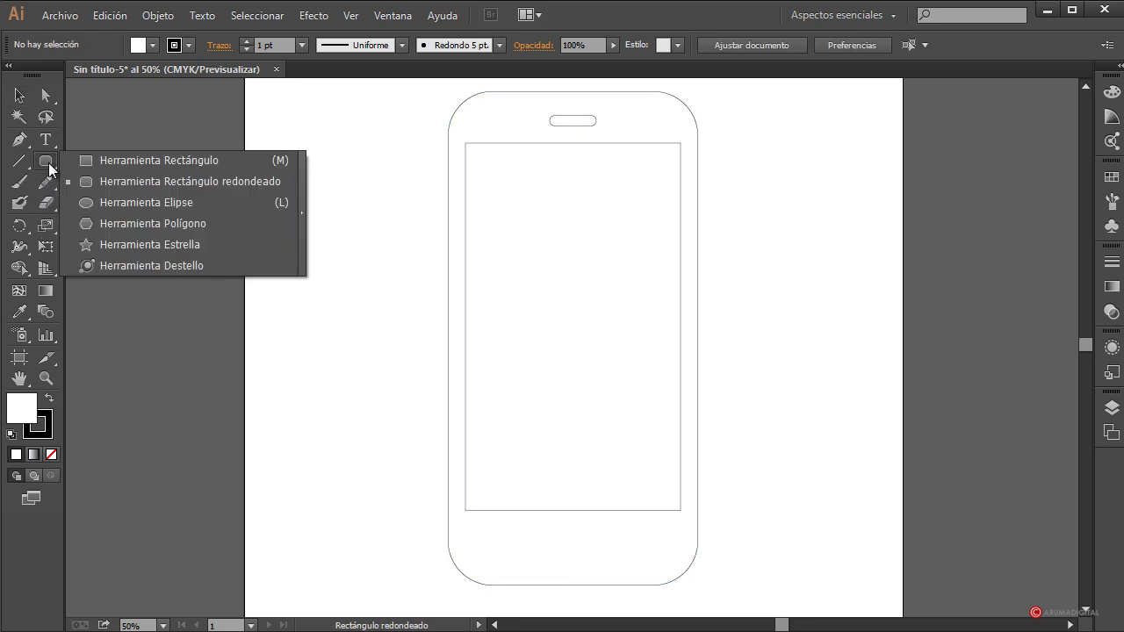
click(145, 198)
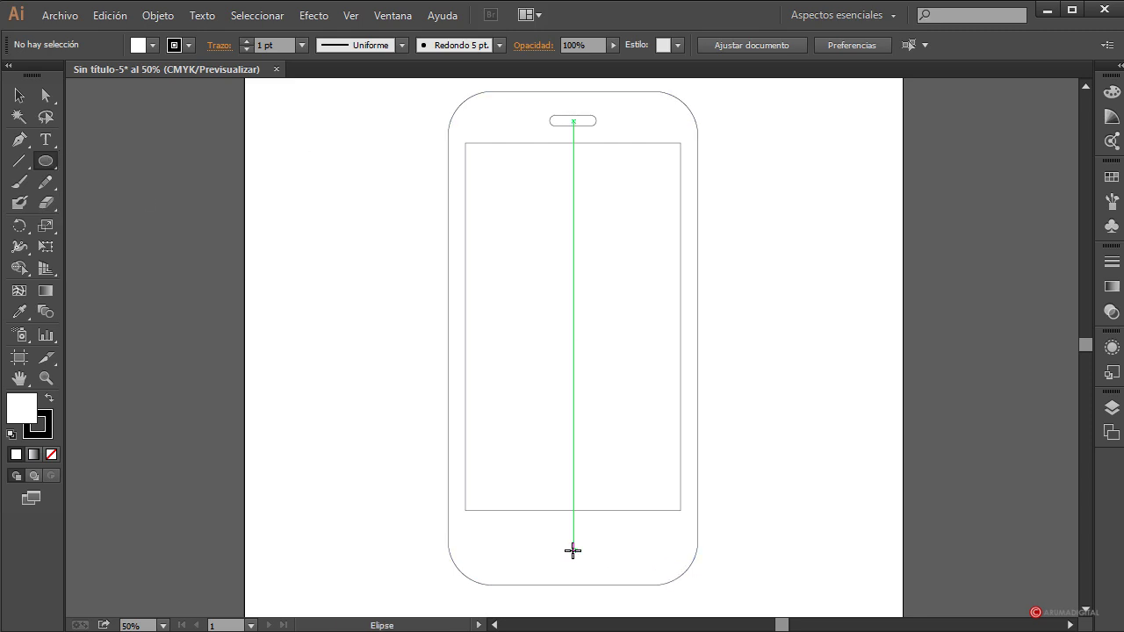
drag(572, 550, 590, 532)
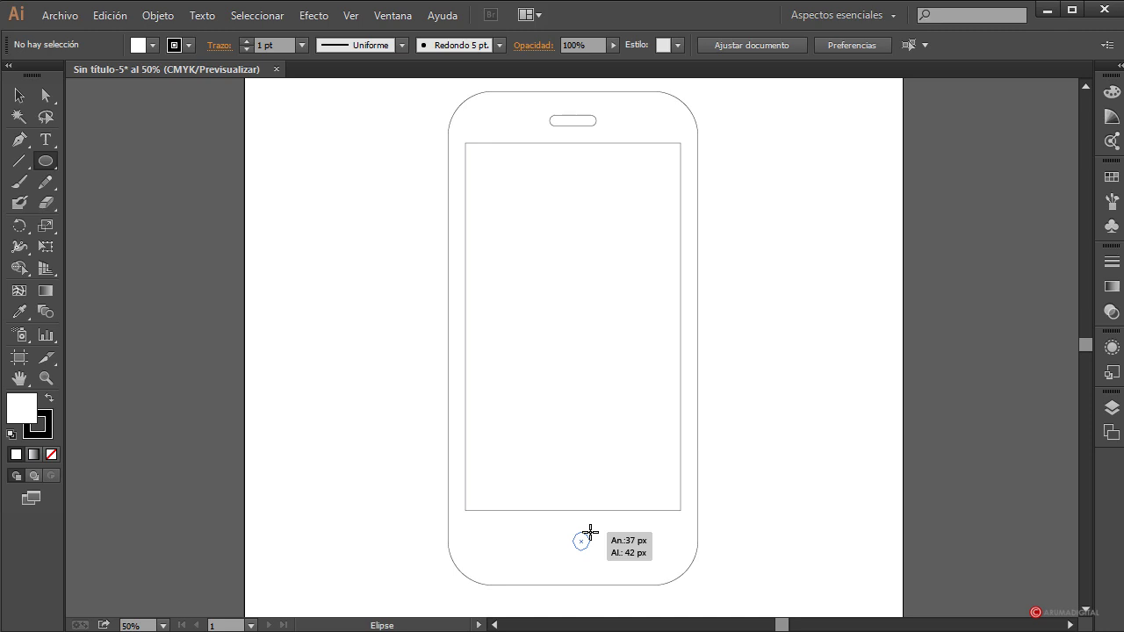
drag(589, 532, 594, 529)
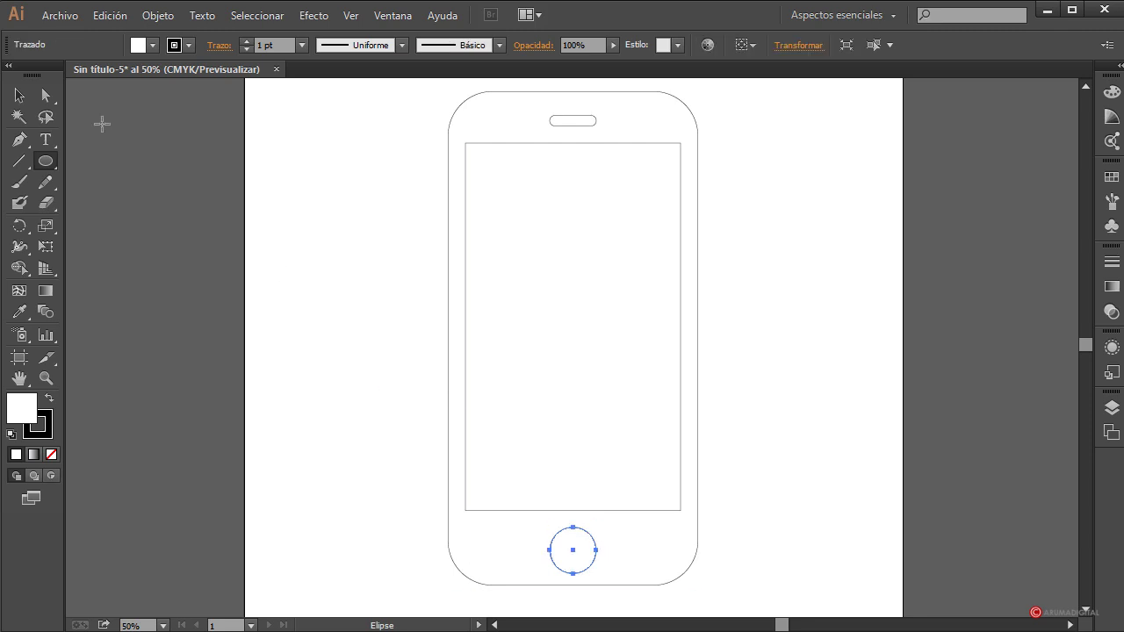
click(19, 95)
Step: Draw narrow side-button rectangles overlapping the body's edges: two short and one longer on the left, one on the right
drag(51, 159, 94, 161)
drag(444, 160, 453, 223)
drag(447, 344, 453, 366)
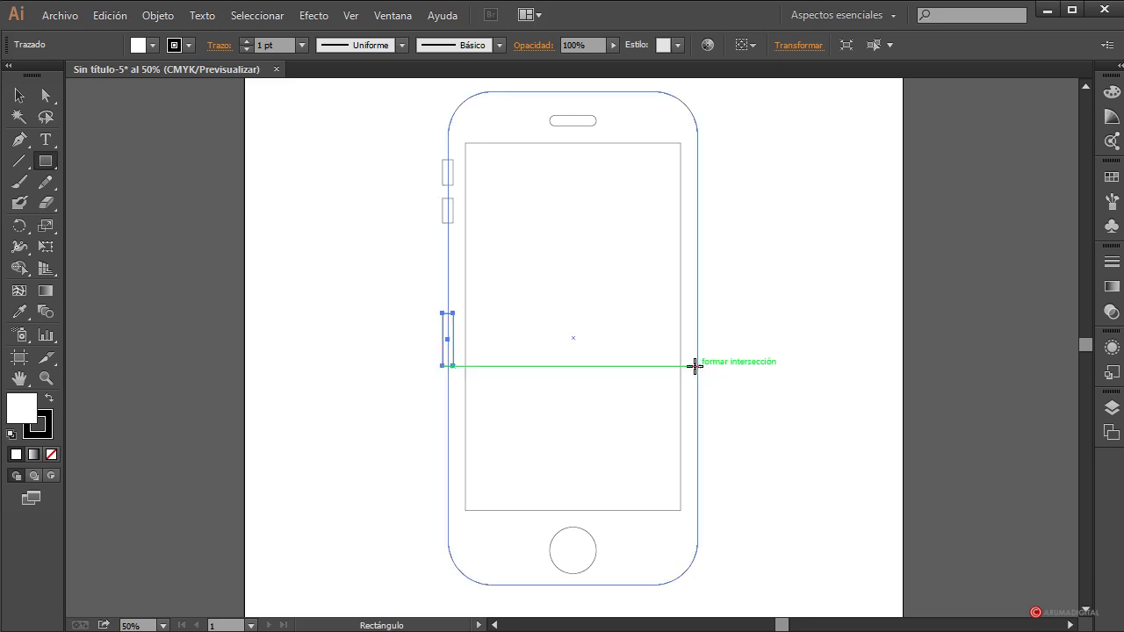
drag(698, 367, 702, 417)
click(19, 95)
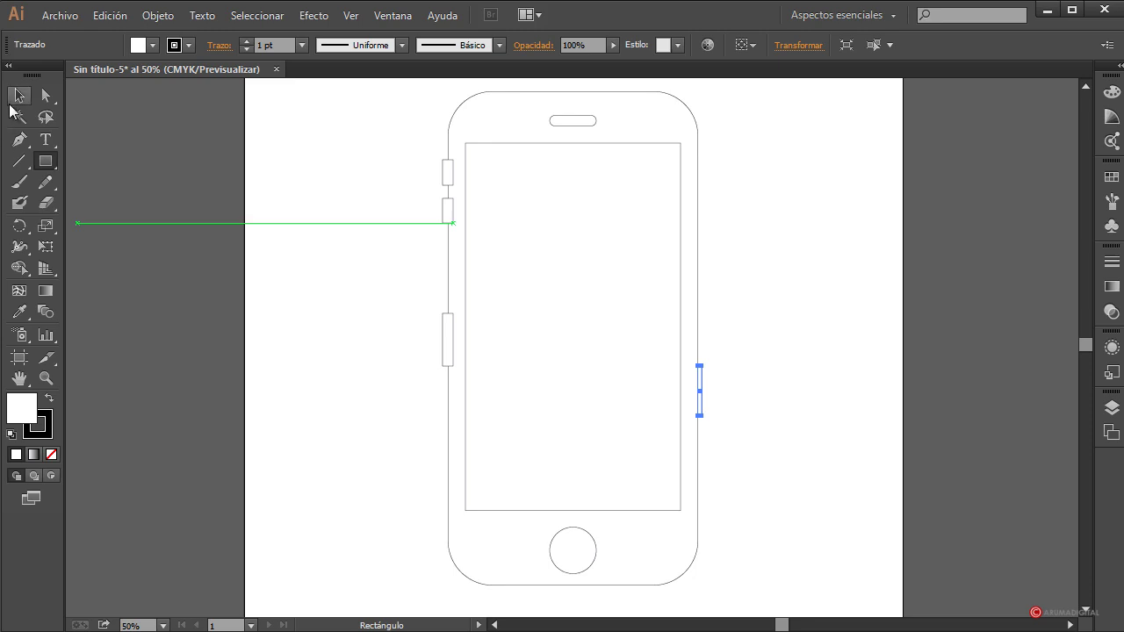
click(761, 362)
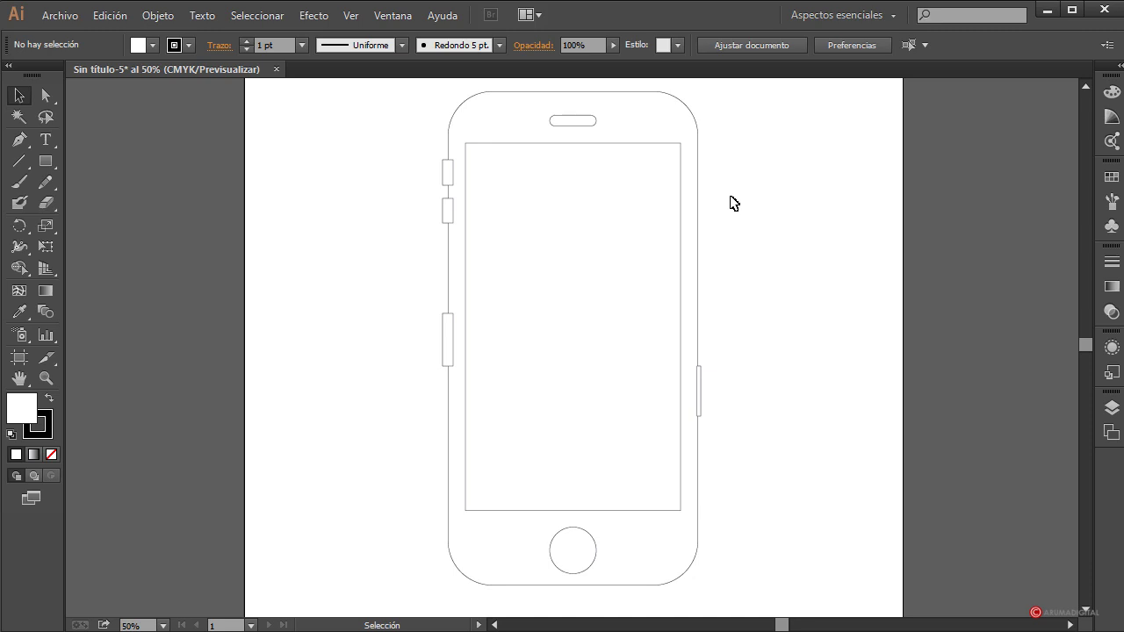
Step: Unite the three left side-button rectangles with the phone's body using the Pathfinder
drag(416, 118, 456, 387)
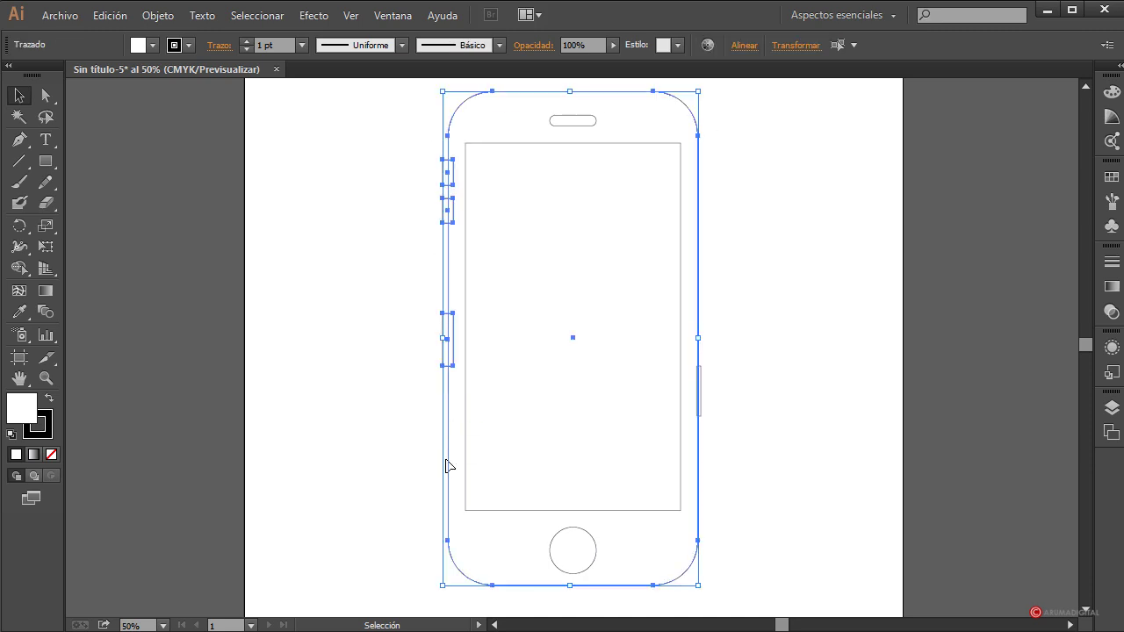
click(391, 15)
click(439, 256)
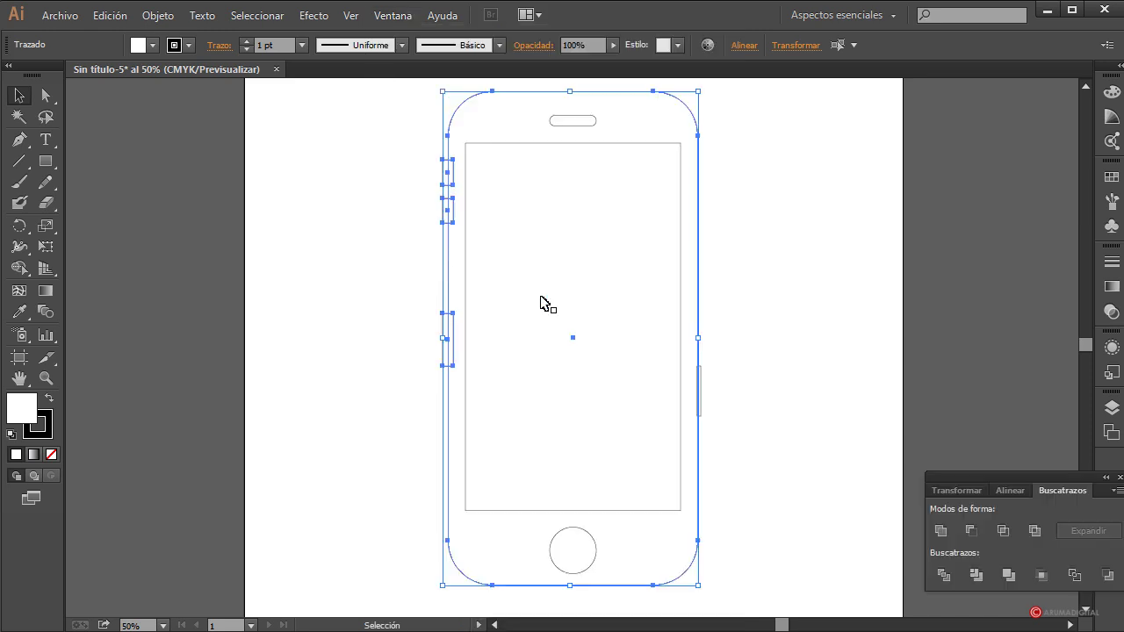
click(941, 530)
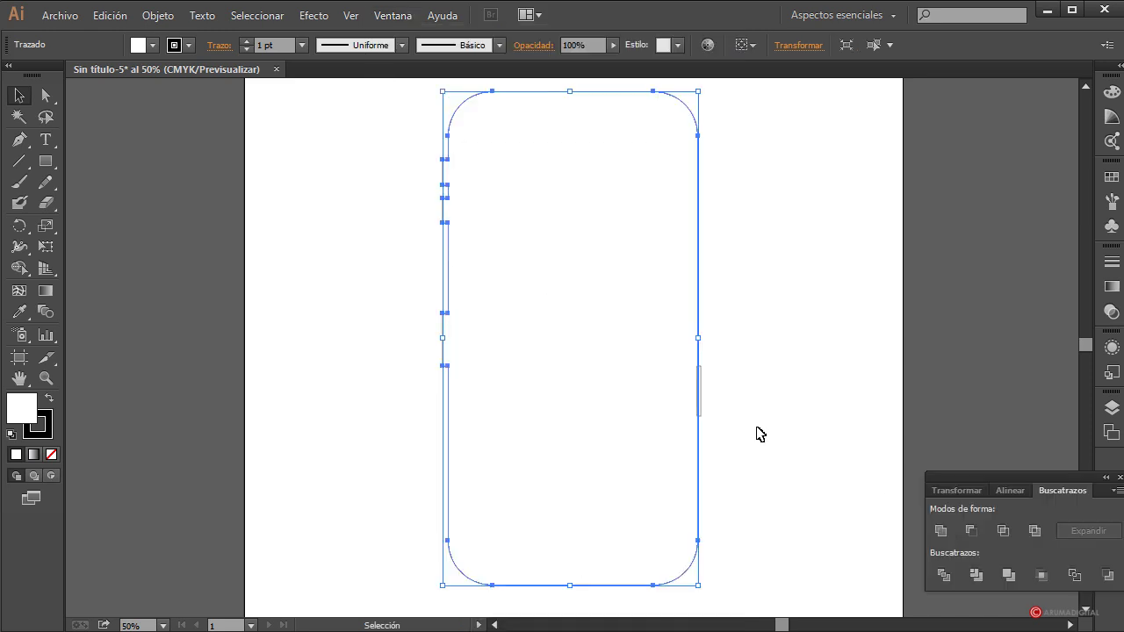
Step: Unite the right side-button rectangle with the phone's body
click(759, 434)
drag(715, 383, 698, 406)
click(715, 384)
click(941, 531)
click(785, 249)
Step: Send the merged phone body to the back, behind the screen, earpiece and home button
click(479, 291)
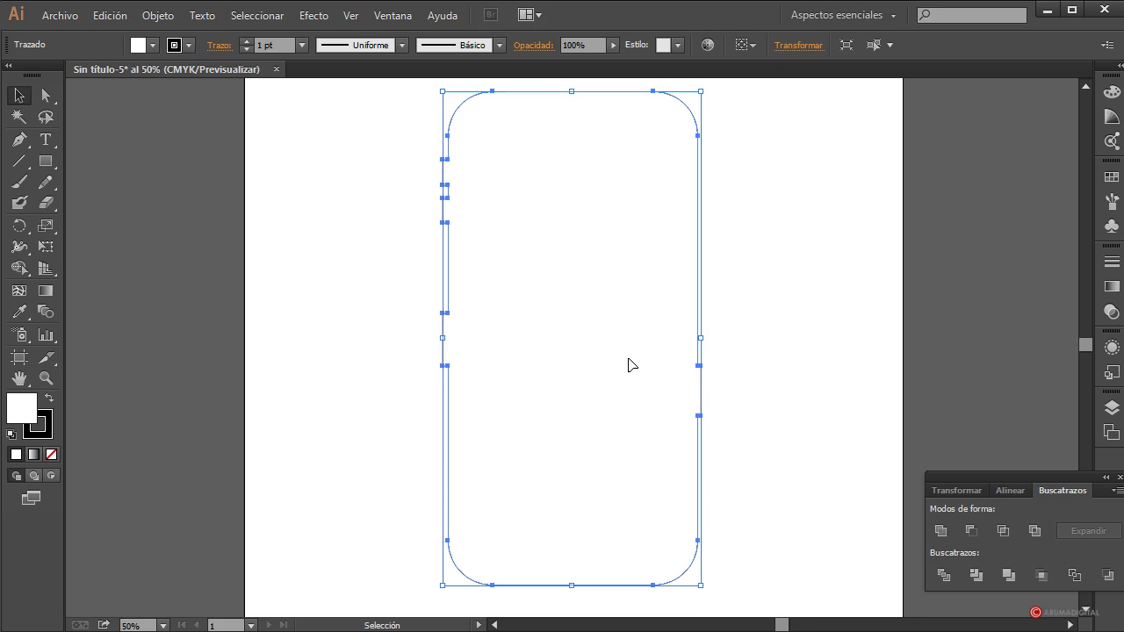
right_click(693, 148)
mouse_move(754, 399)
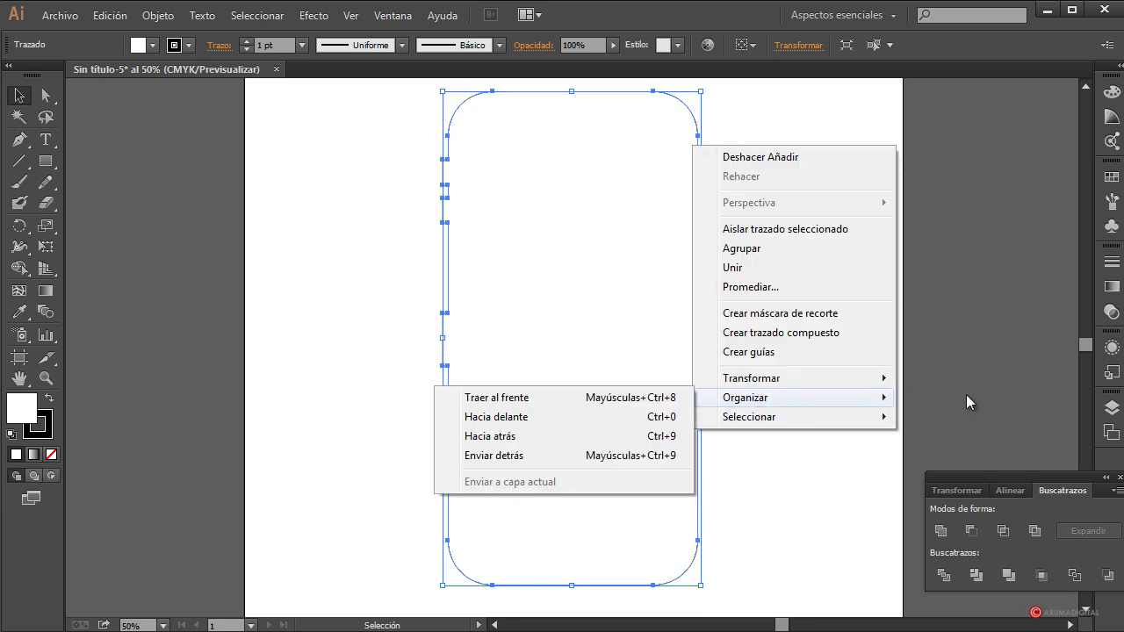
click(527, 455)
click(813, 256)
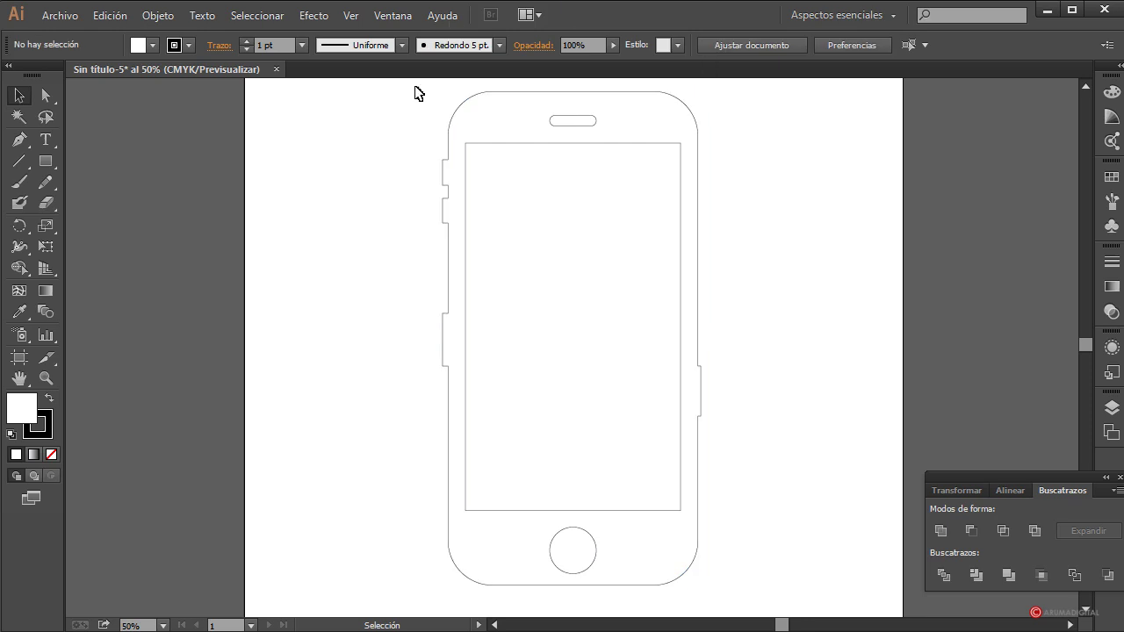
Step: Remove the phone body's outline and fill it with black
click(459, 109)
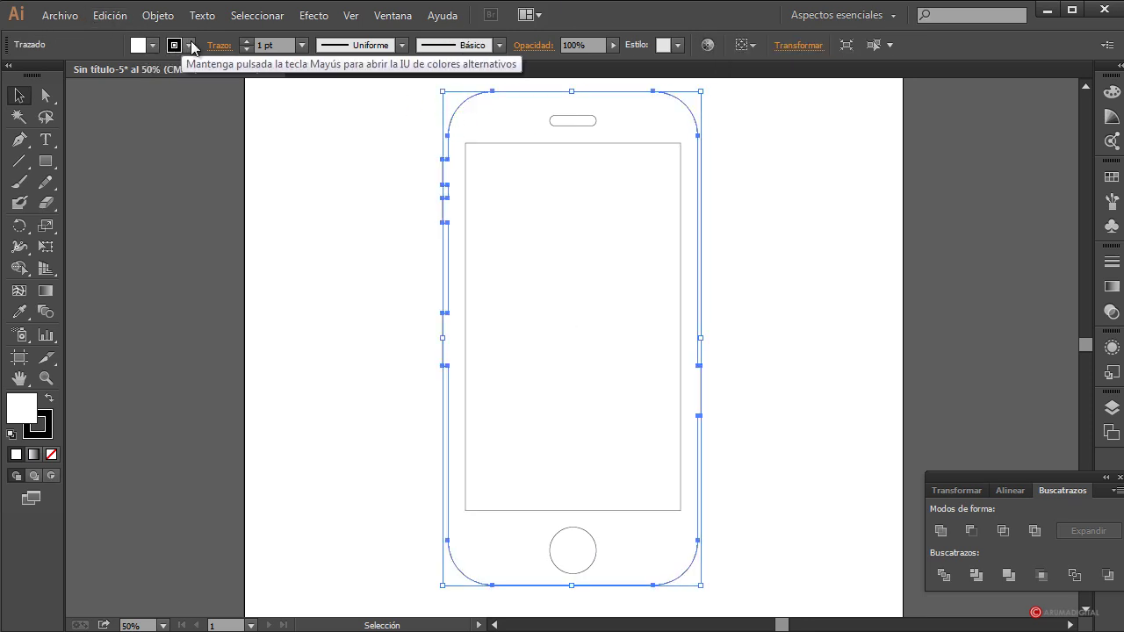
click(192, 45)
click(8, 76)
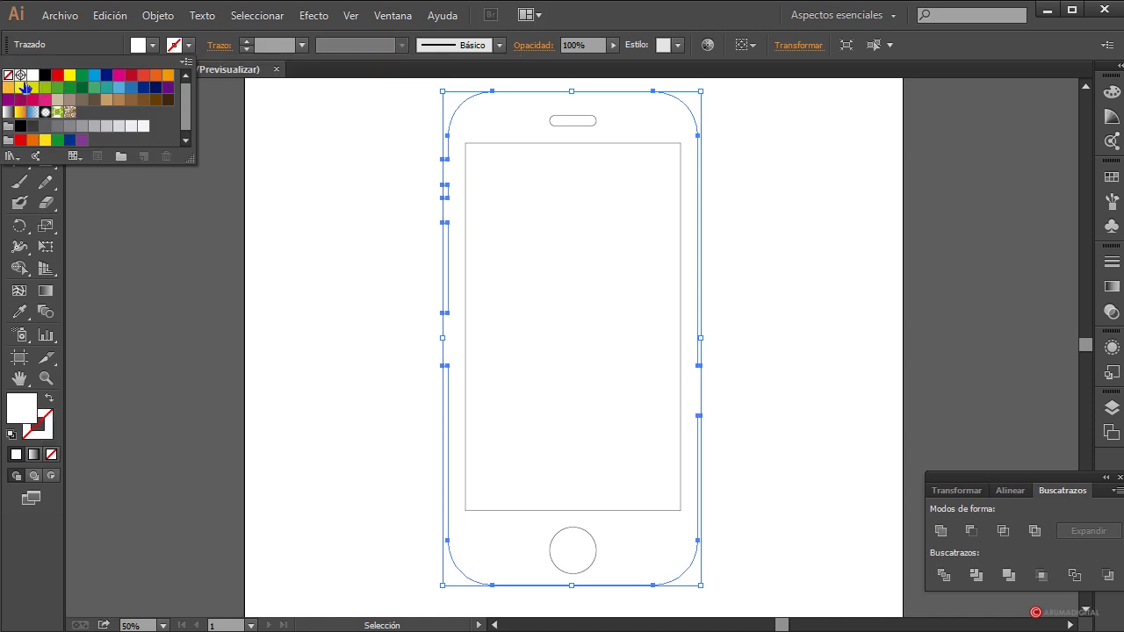
click(153, 45)
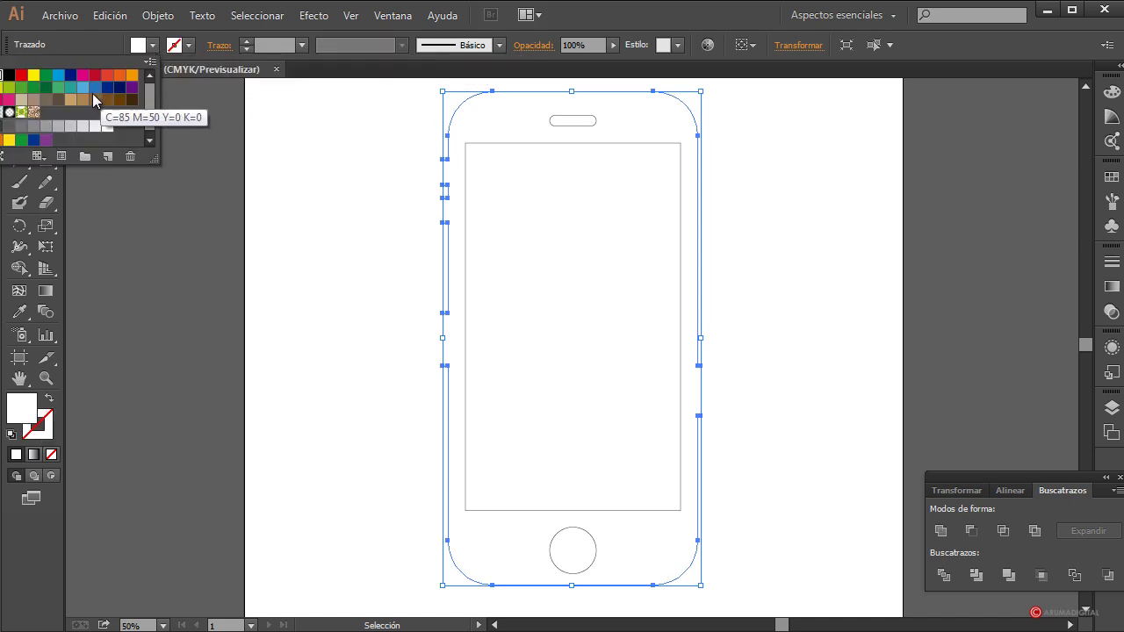
click(3, 130)
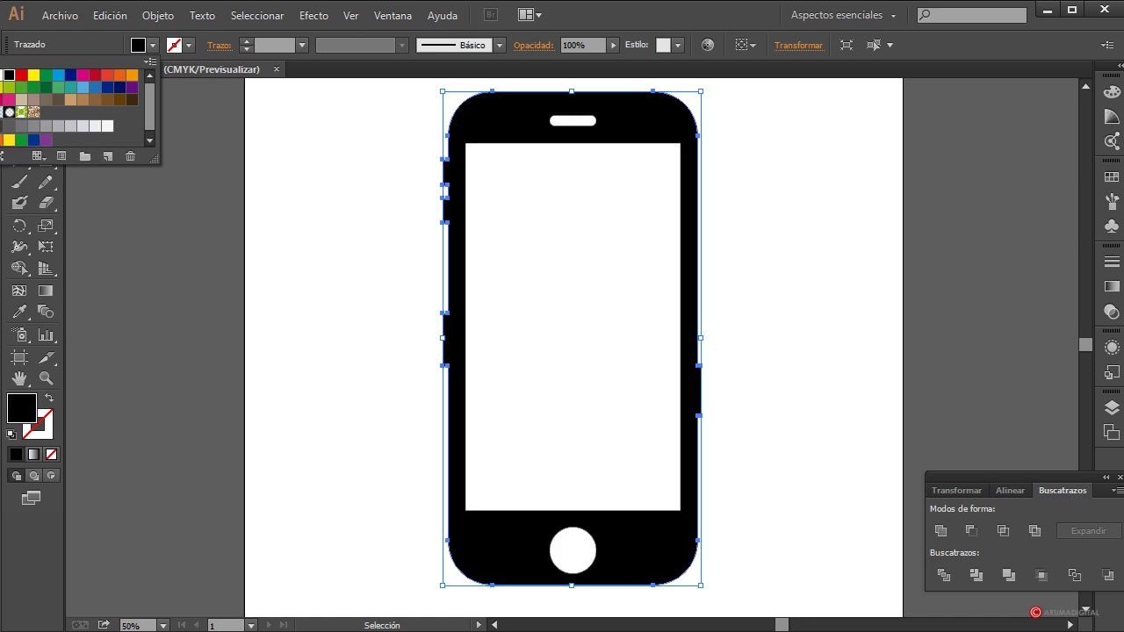
Step: Switch the color sliders to HSB and set the phone body's fill to H 189, S 24, B 25
click(1112, 93)
click(1112, 93)
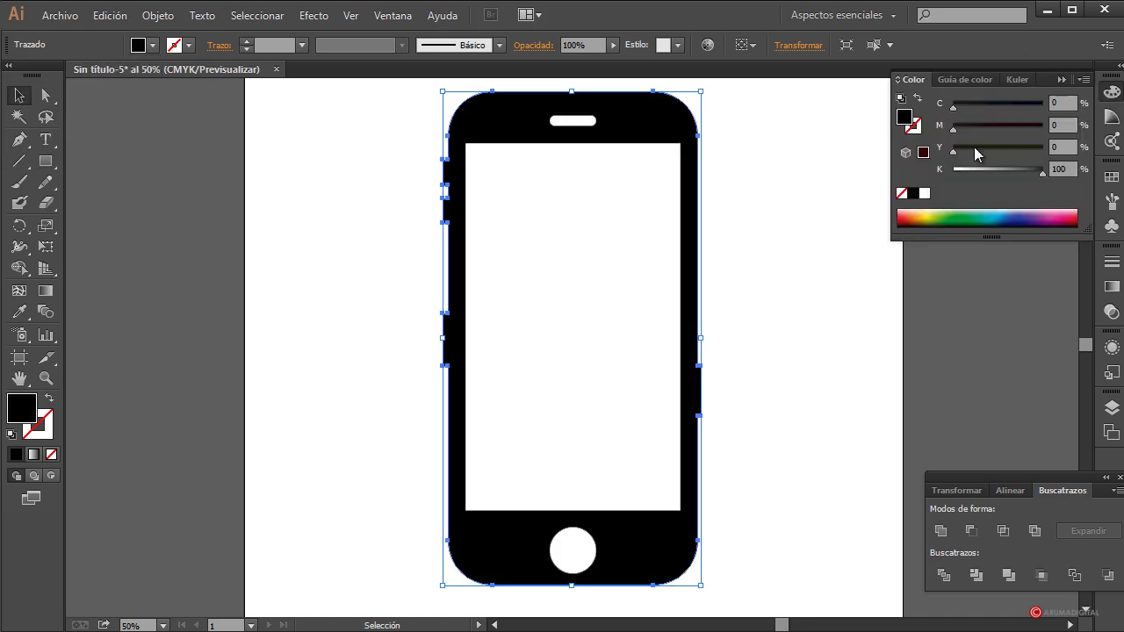
click(1085, 79)
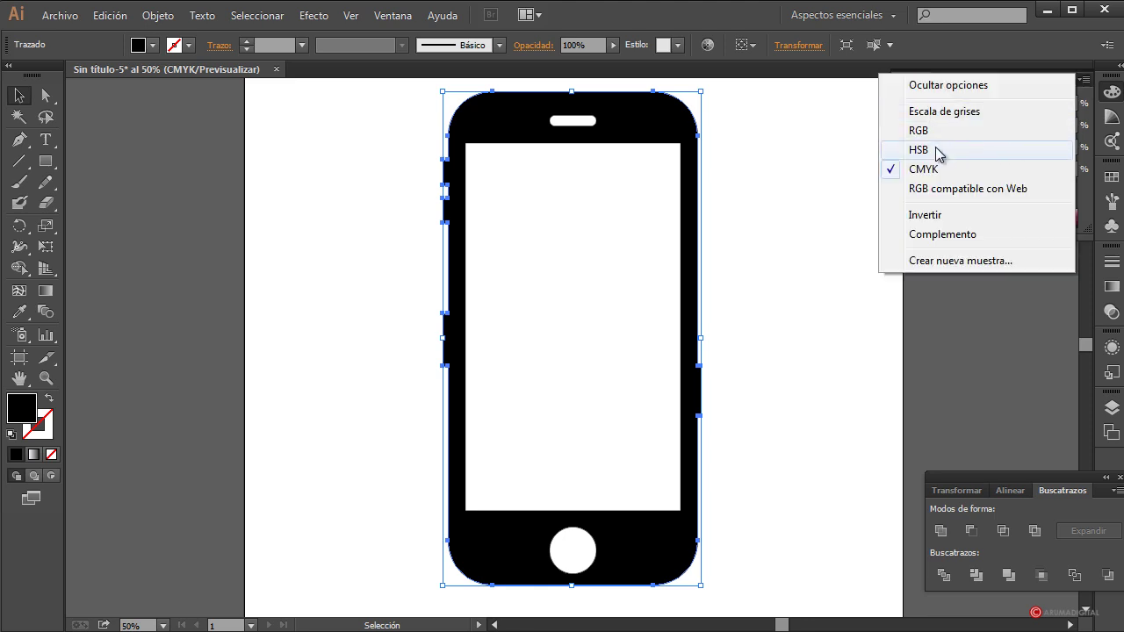
click(991, 151)
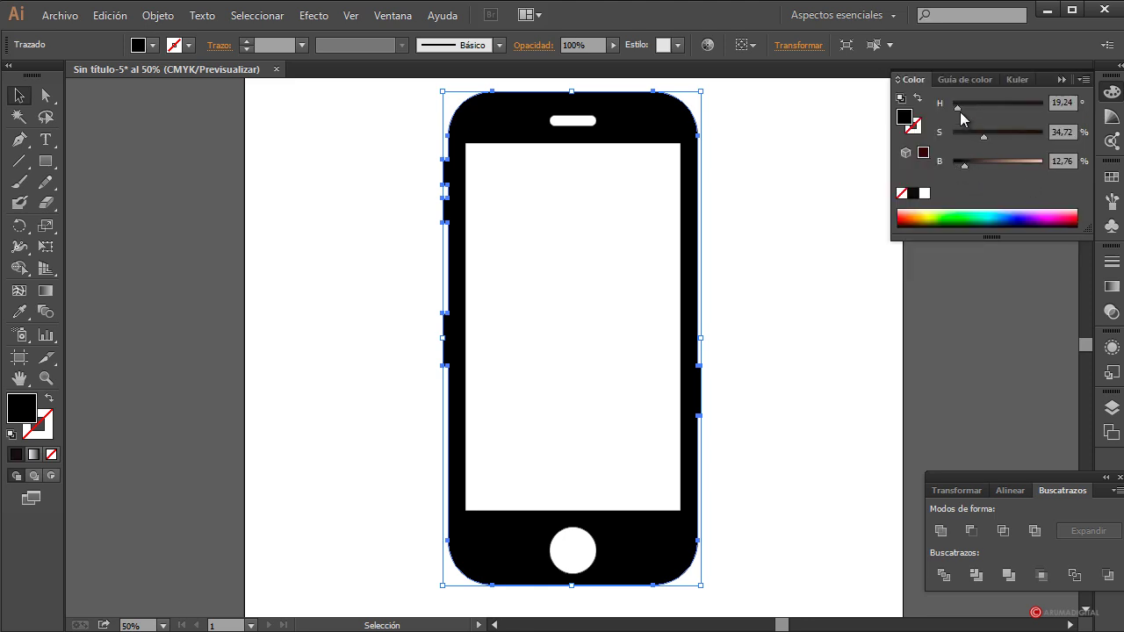
drag(965, 164, 971, 164)
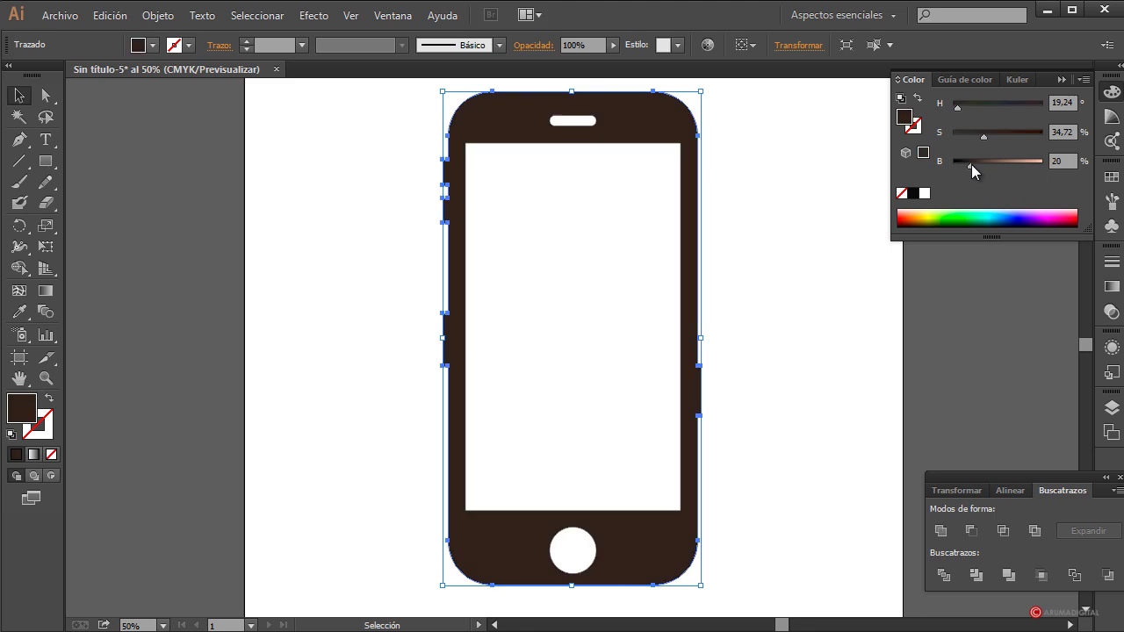
drag(958, 111, 1001, 109)
drag(985, 139, 978, 166)
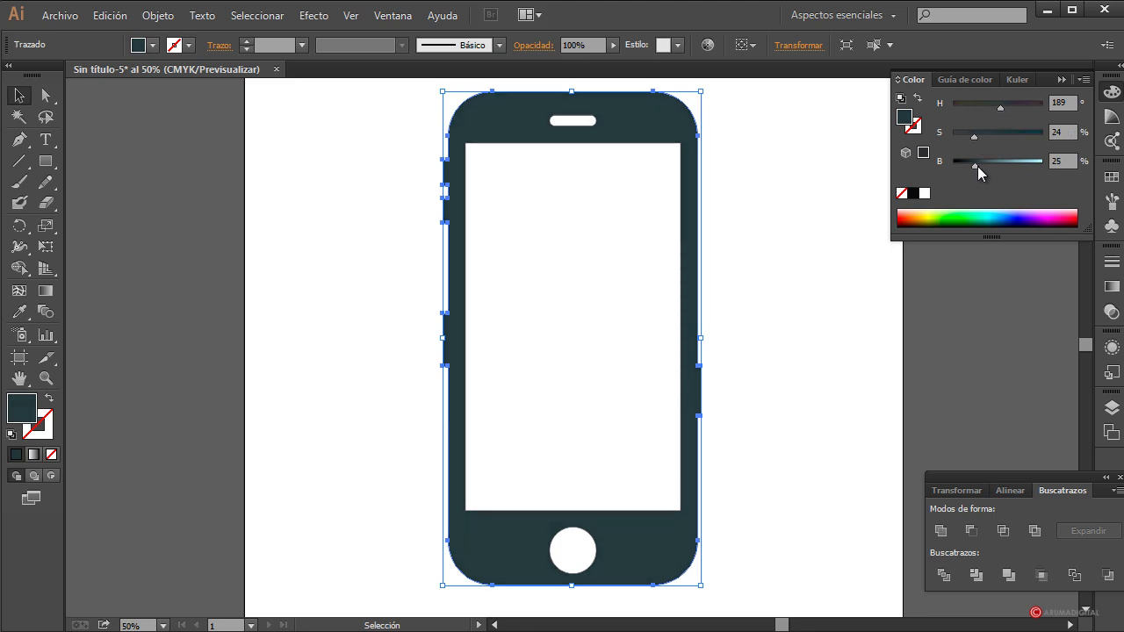
Step: Remove the outline from the phone's screen rectangle
click(572, 339)
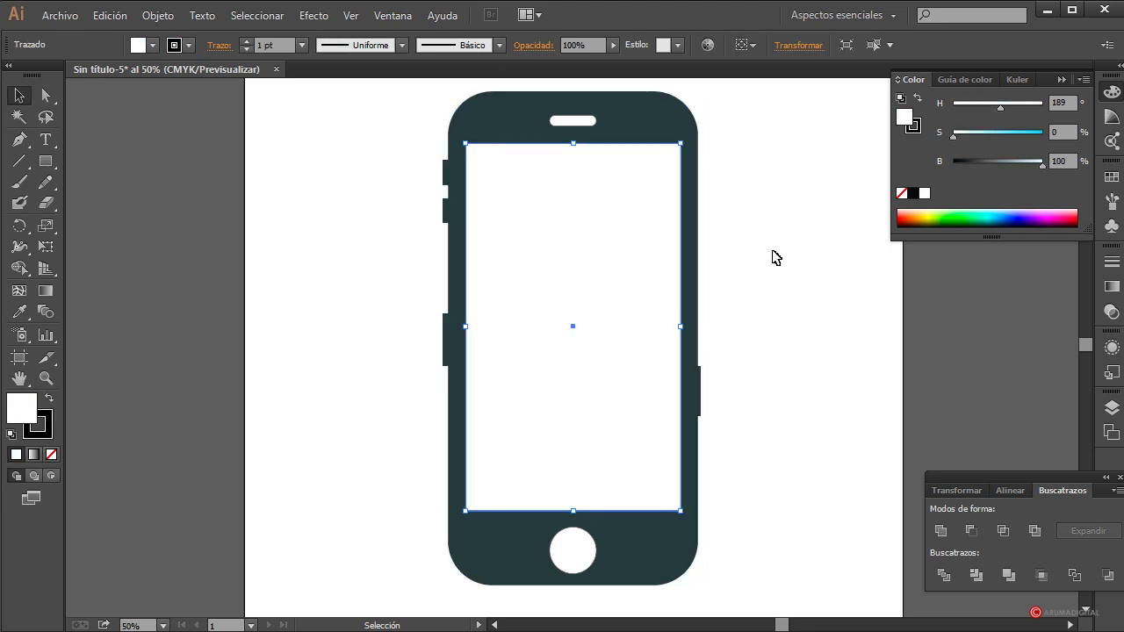
click(188, 45)
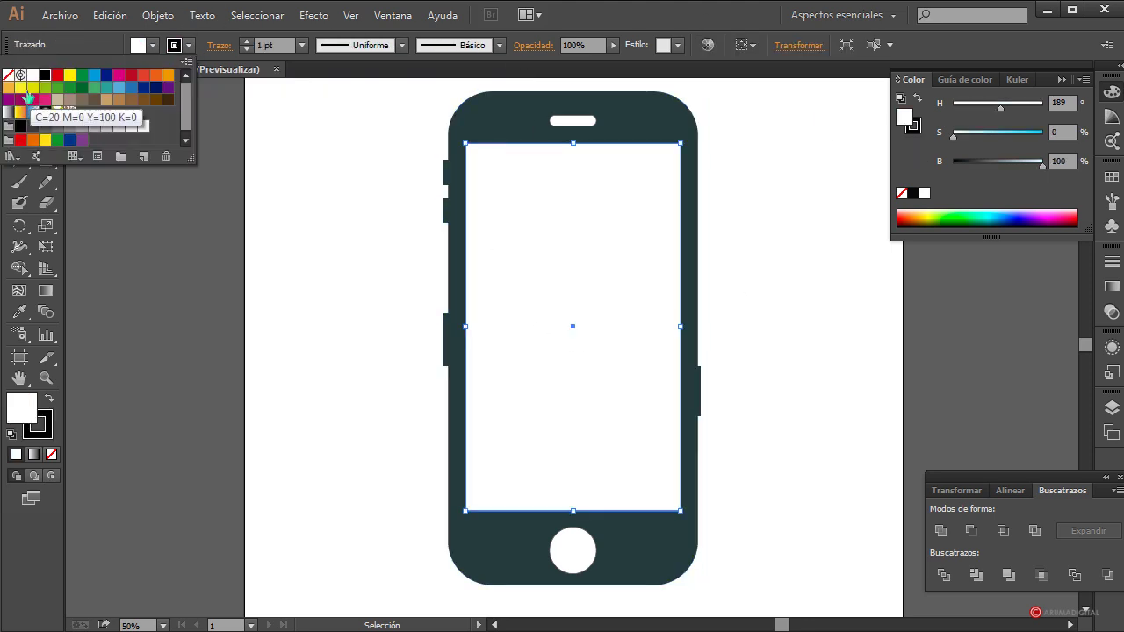
click(9, 77)
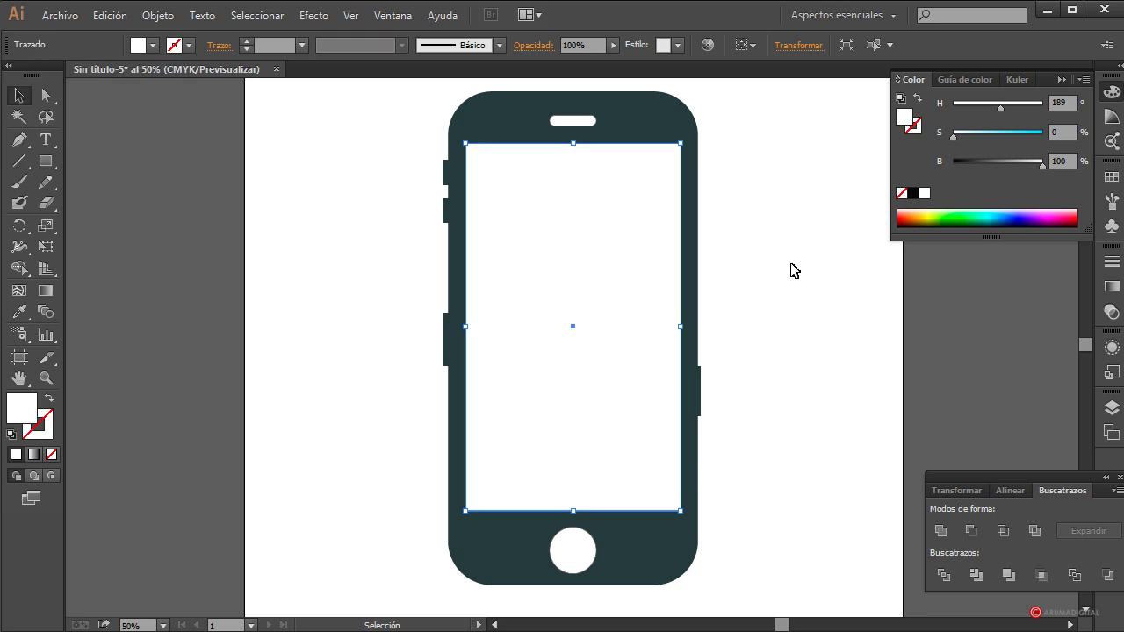
click(794, 270)
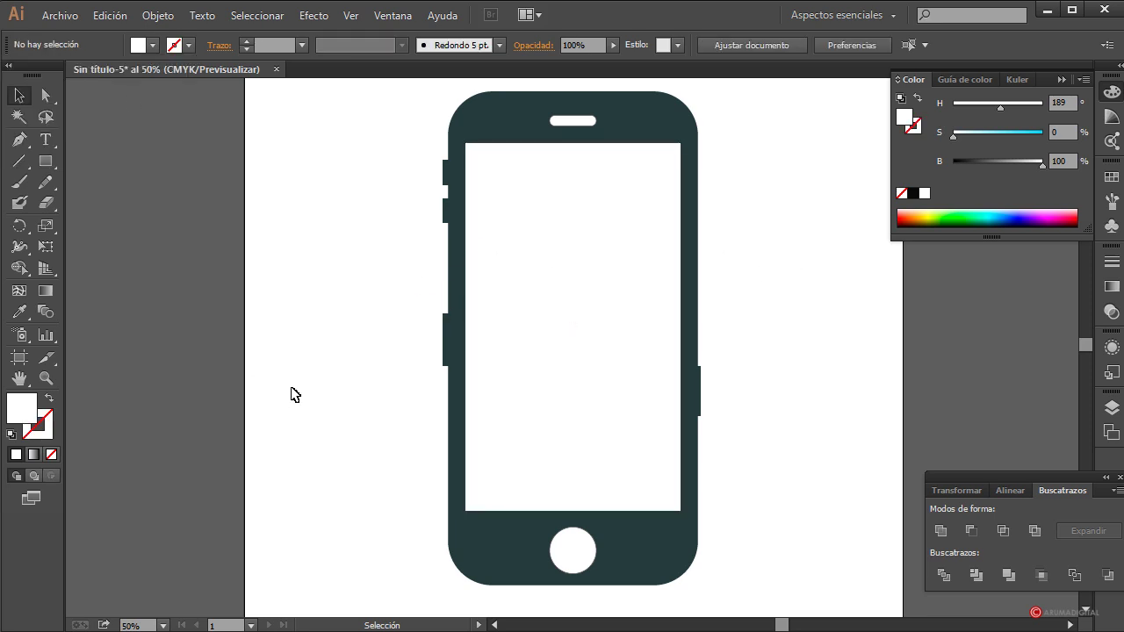
Step: Draw a full-width header rectangle along the top of the phone's screen and set its fill saturation to 27% for light blue
drag(46, 161, 151, 160)
click(151, 160)
drag(466, 143, 681, 198)
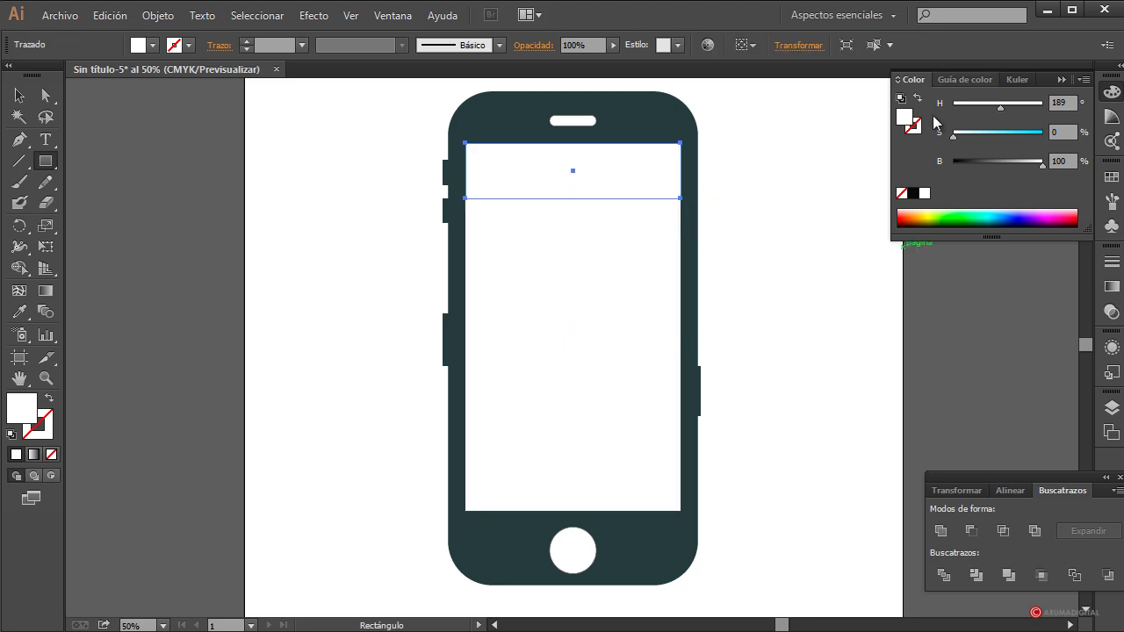
drag(954, 136, 977, 135)
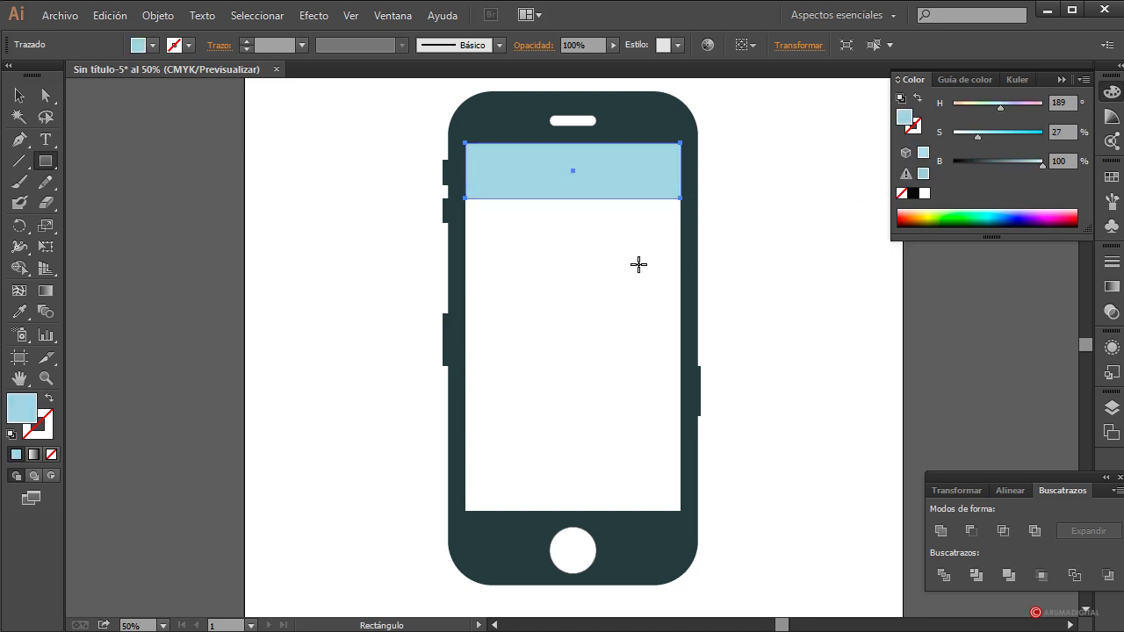
Step: Draw a full-width row rectangle directly below the blue header and set its fill saturation to 0% for white
click(20, 166)
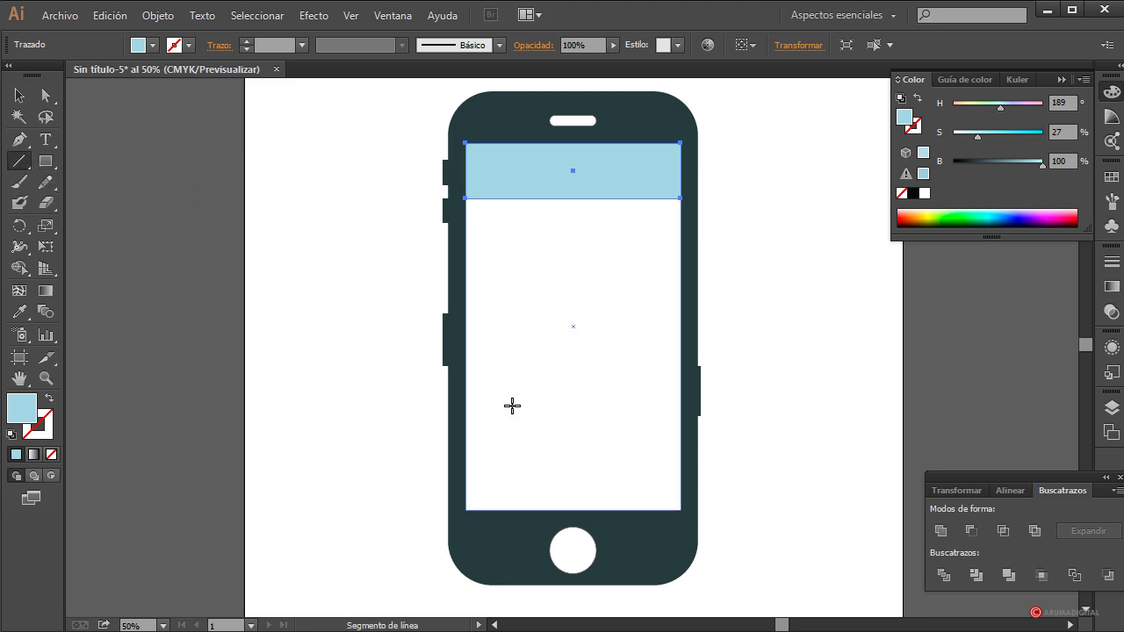
click(46, 161)
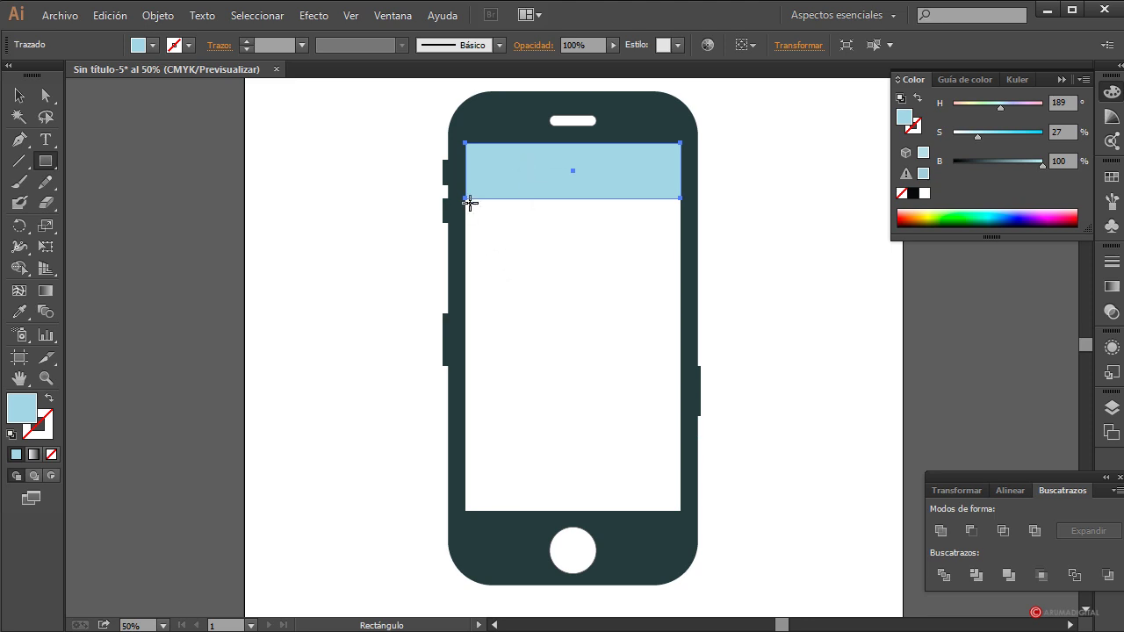
drag(465, 200, 680, 263)
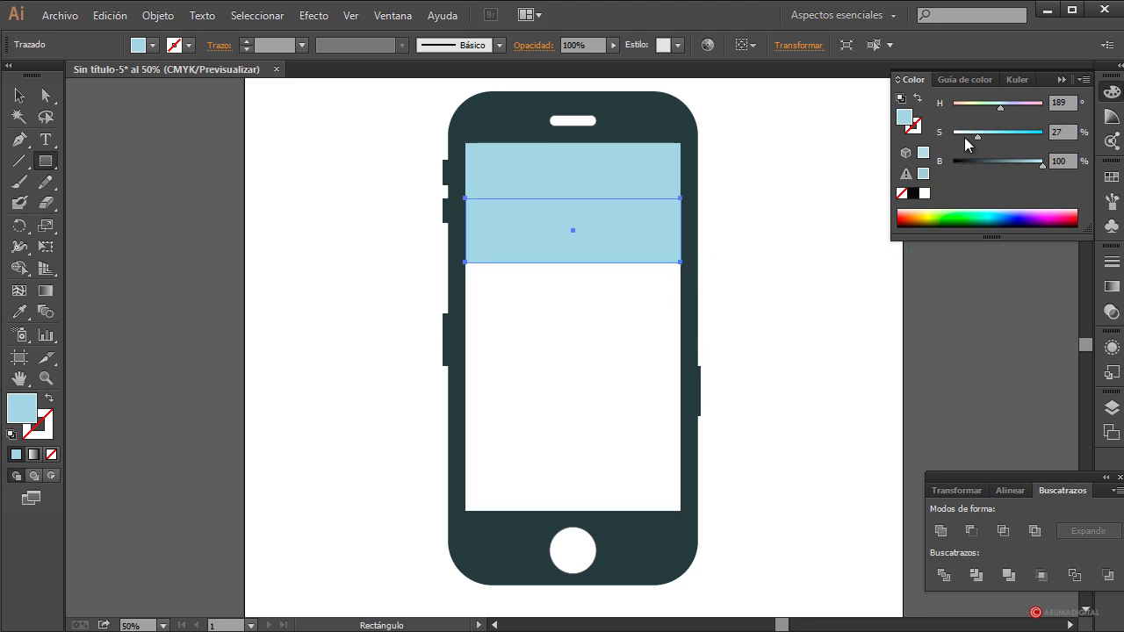
drag(977, 138, 954, 138)
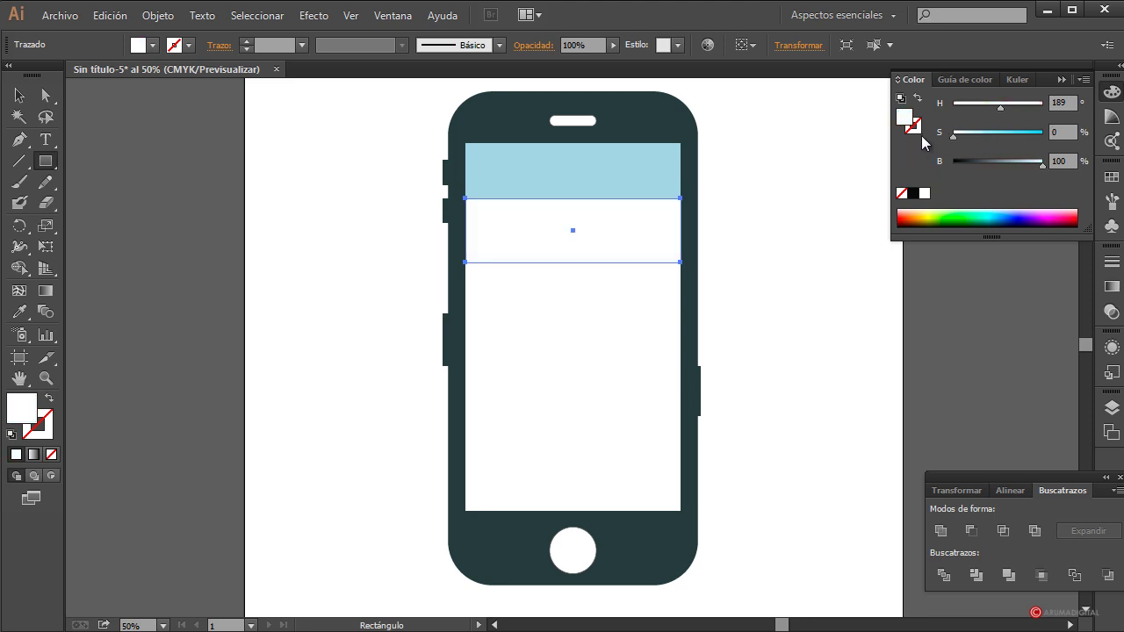
Step: Duplicate the white row directly below itself and set the copy's fill brightness to 95% for light gray
click(19, 95)
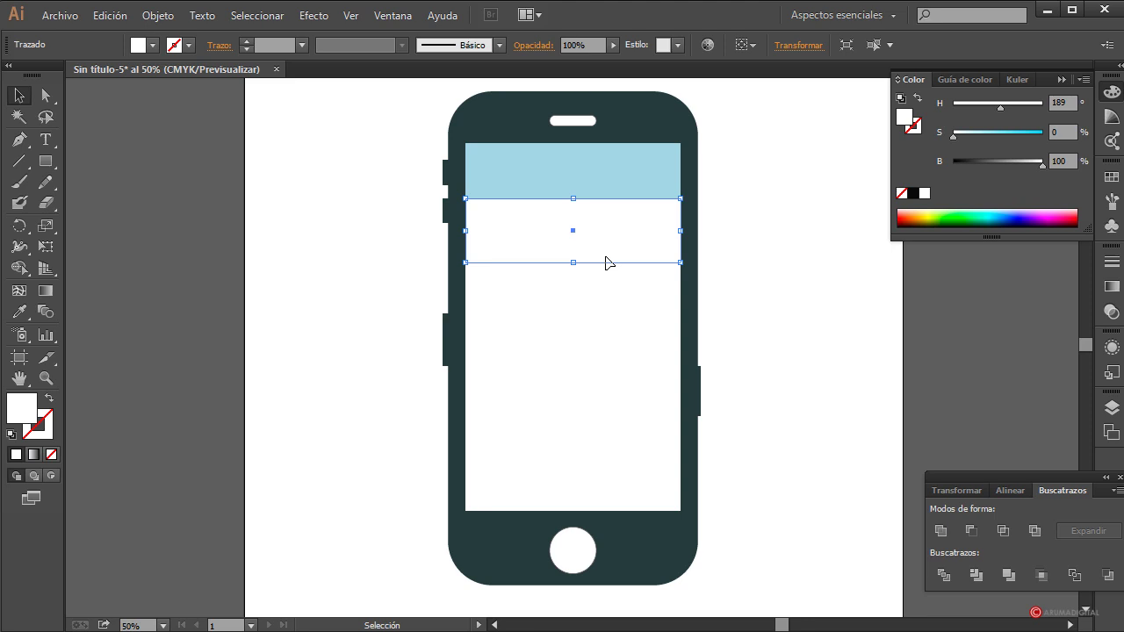
drag(610, 268, 611, 332)
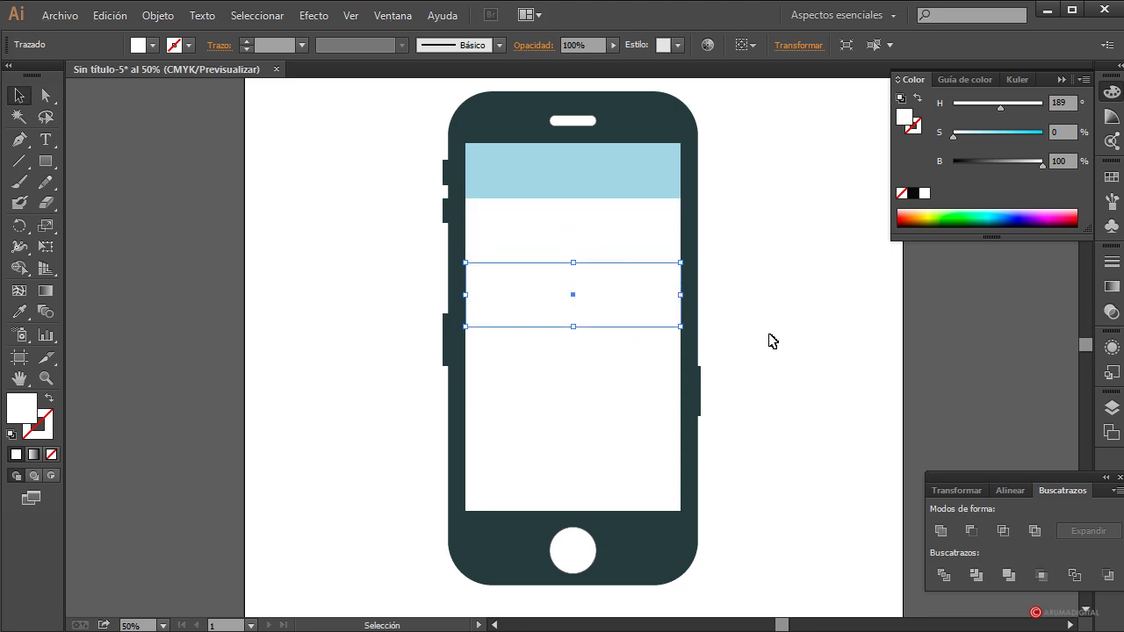
drag(1041, 166, 1037, 167)
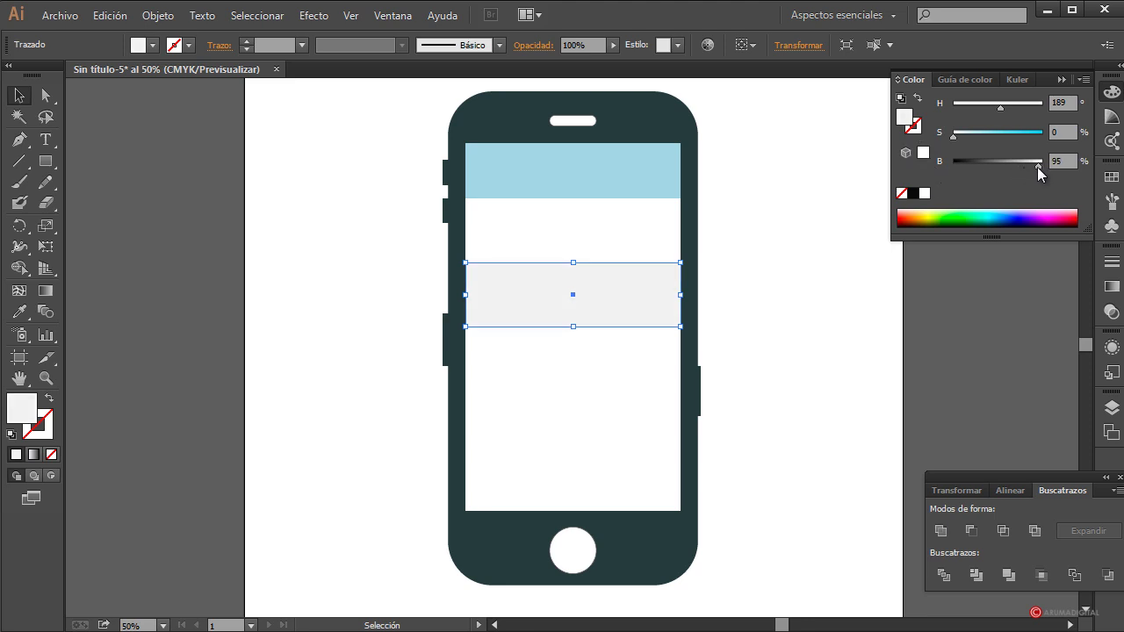
click(780, 281)
Step: Duplicate the white and gray rows together directly below the first pair to continue the alternating bands
click(661, 306)
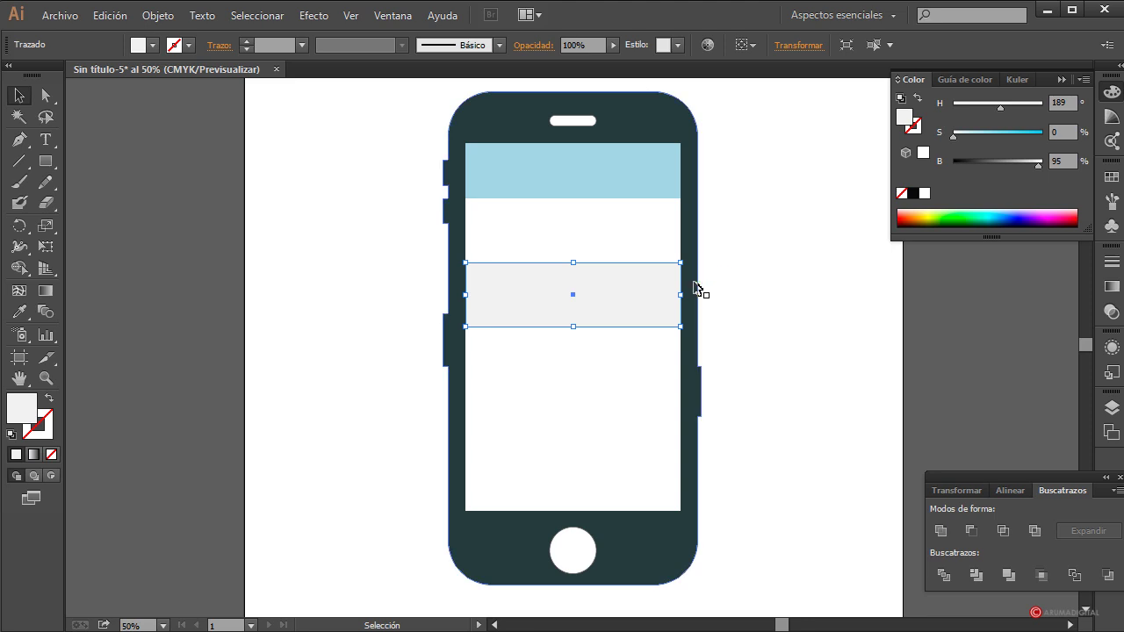
click(619, 245)
drag(618, 245, 629, 427)
click(793, 387)
click(634, 436)
click(779, 434)
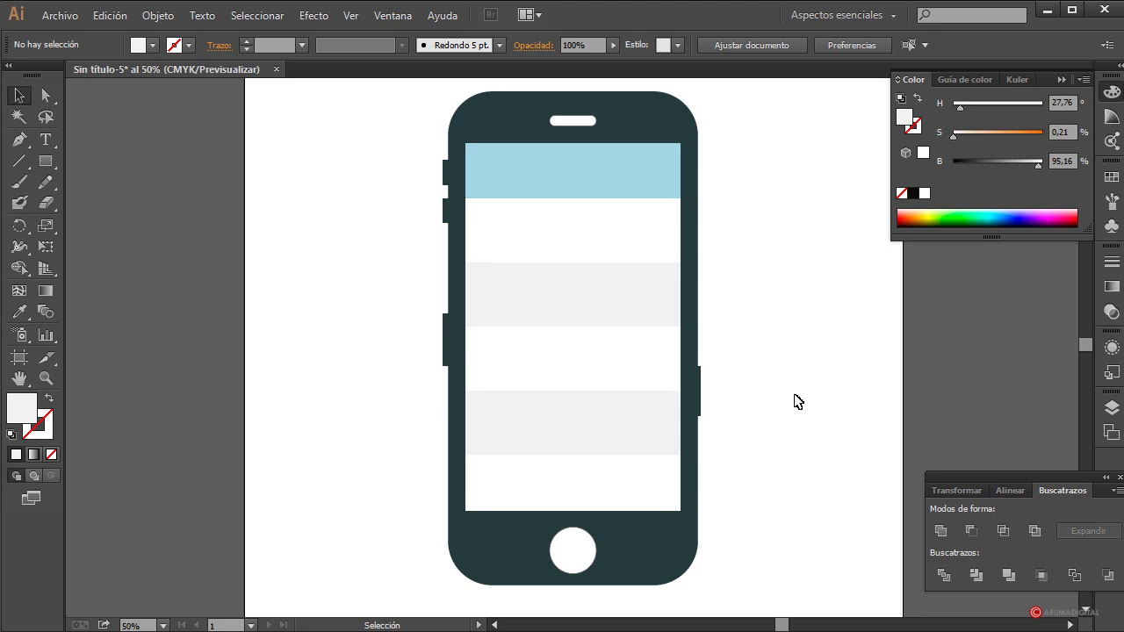
Step: Open the Botones y barras Web symbol library and place it beside the phone, clear of the screen
click(698, 533)
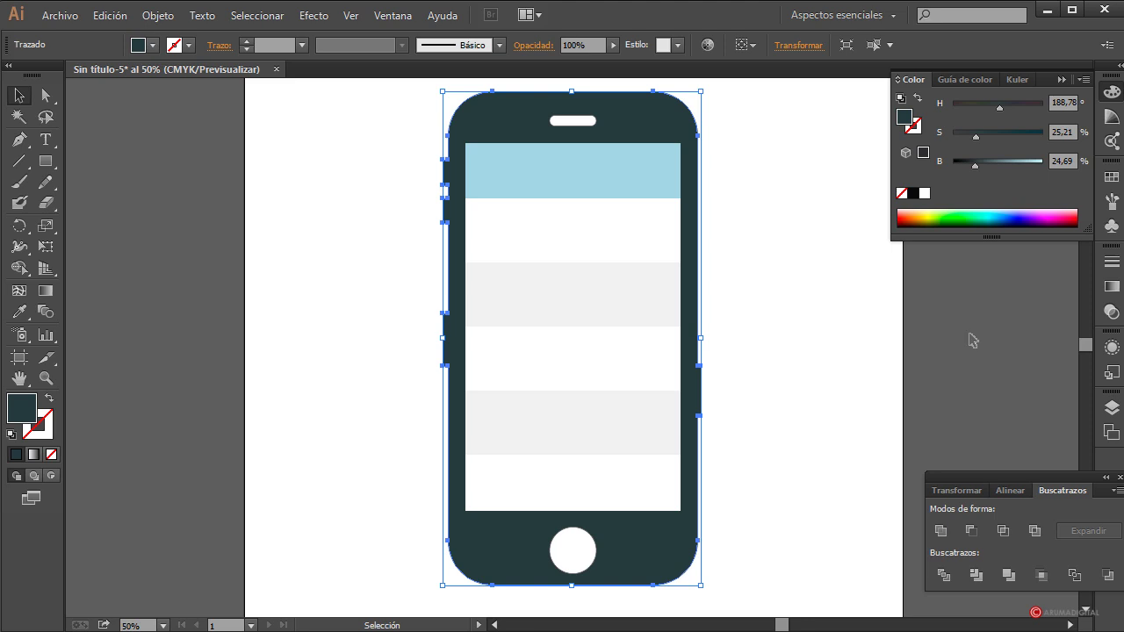
click(1112, 228)
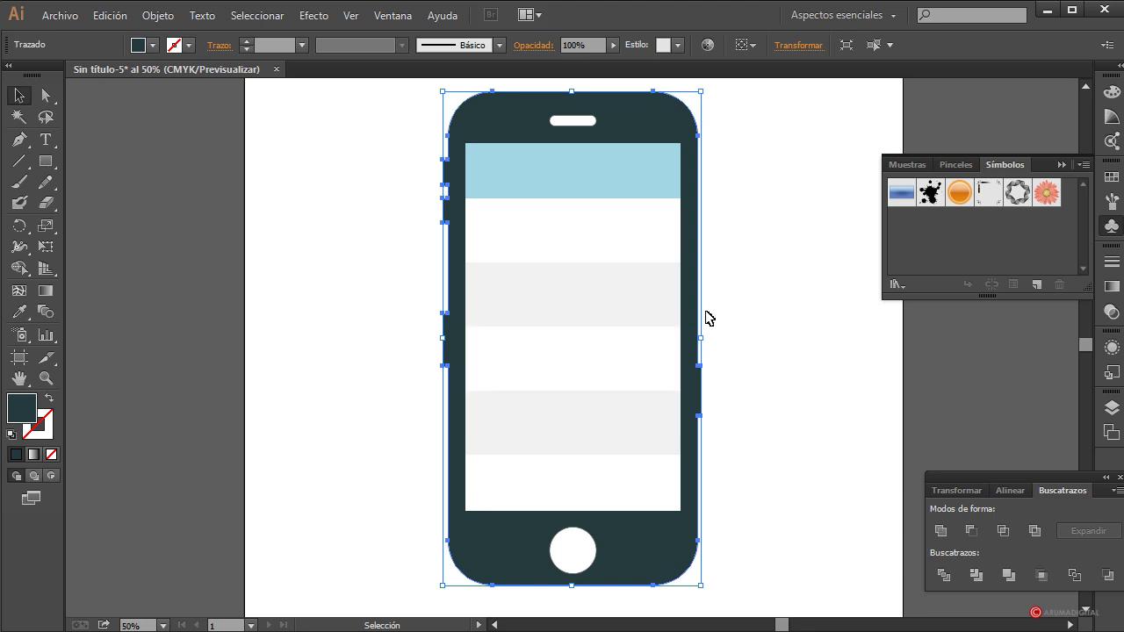
click(1082, 166)
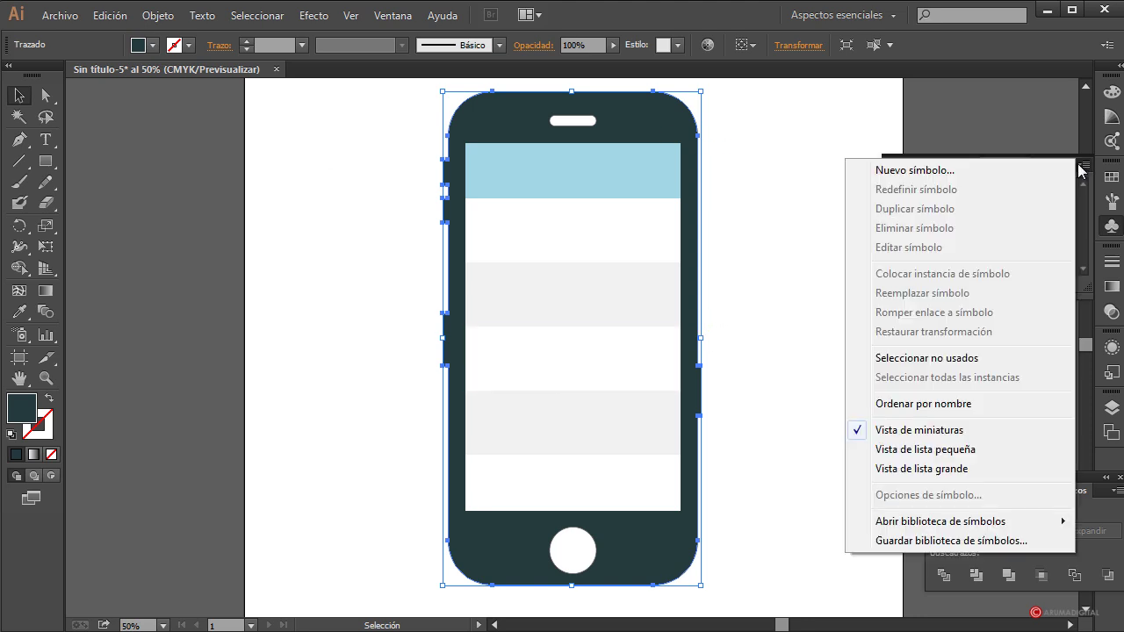
click(1080, 169)
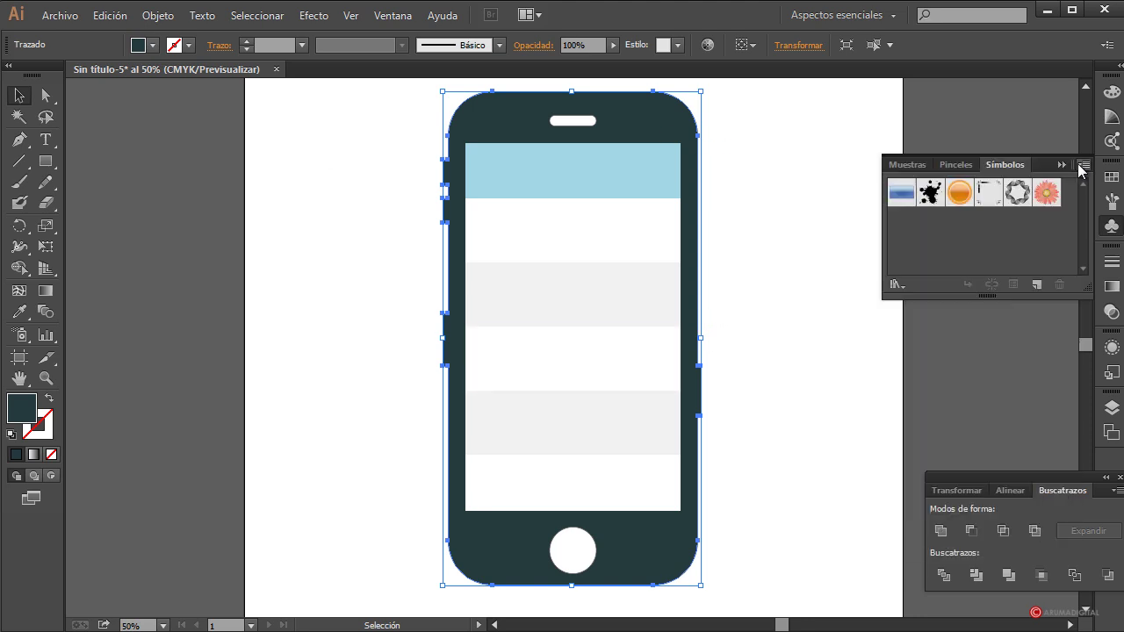
click(895, 285)
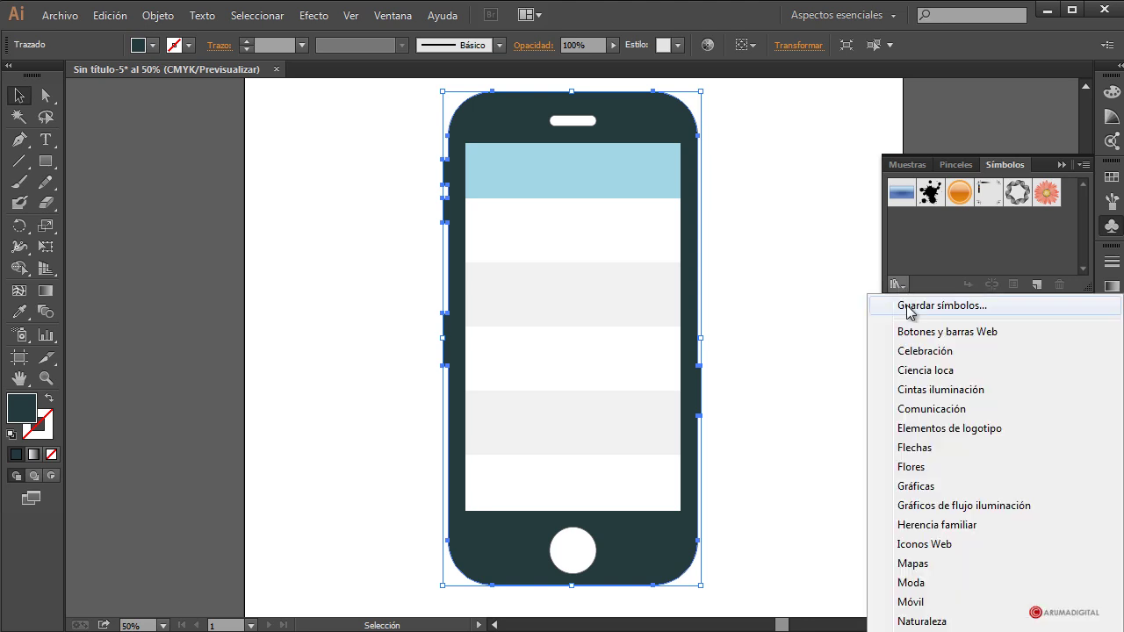
click(937, 331)
drag(403, 142, 305, 126)
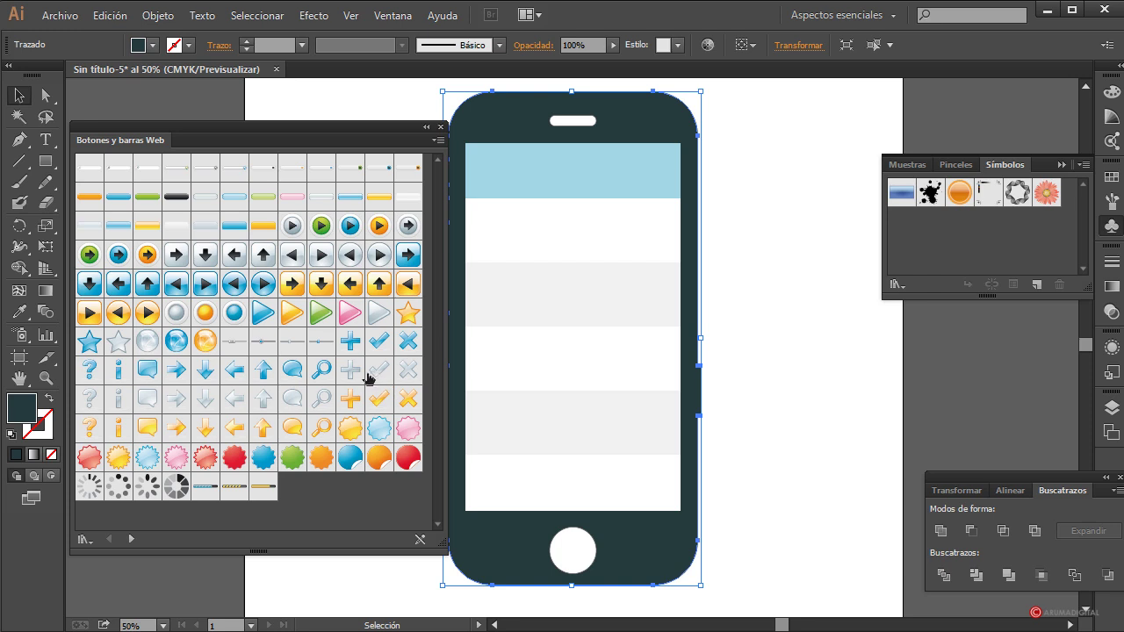
Step: Place the gray check mark symbol at the right end of each of the four rows below the blue header
drag(379, 374, 665, 425)
click(755, 247)
click(652, 233)
click(791, 457)
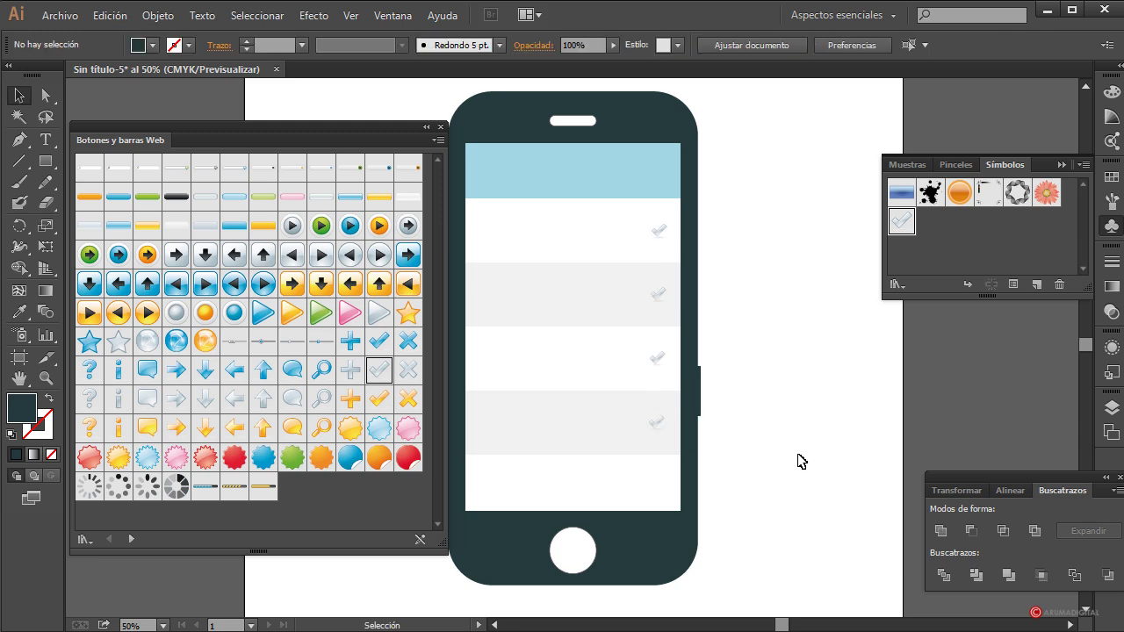
Step: Place Viñeta 6 - Gris symbols at the left end of the four rows and the Cargando 4 symbol at the bottom strip's right end
click(234, 313)
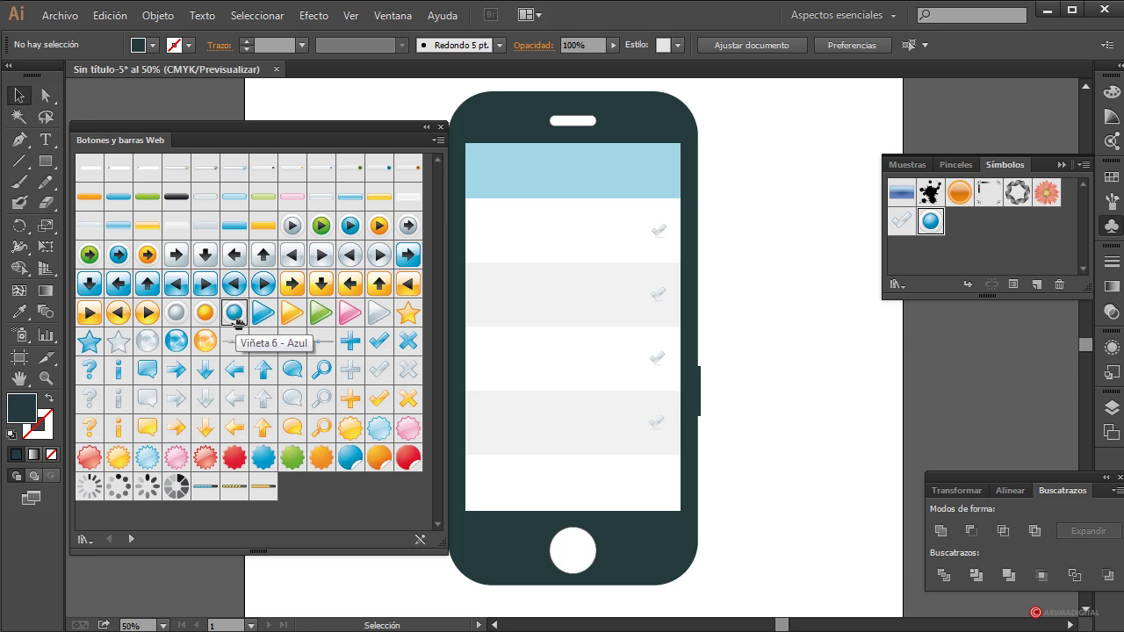
drag(176, 314, 508, 436)
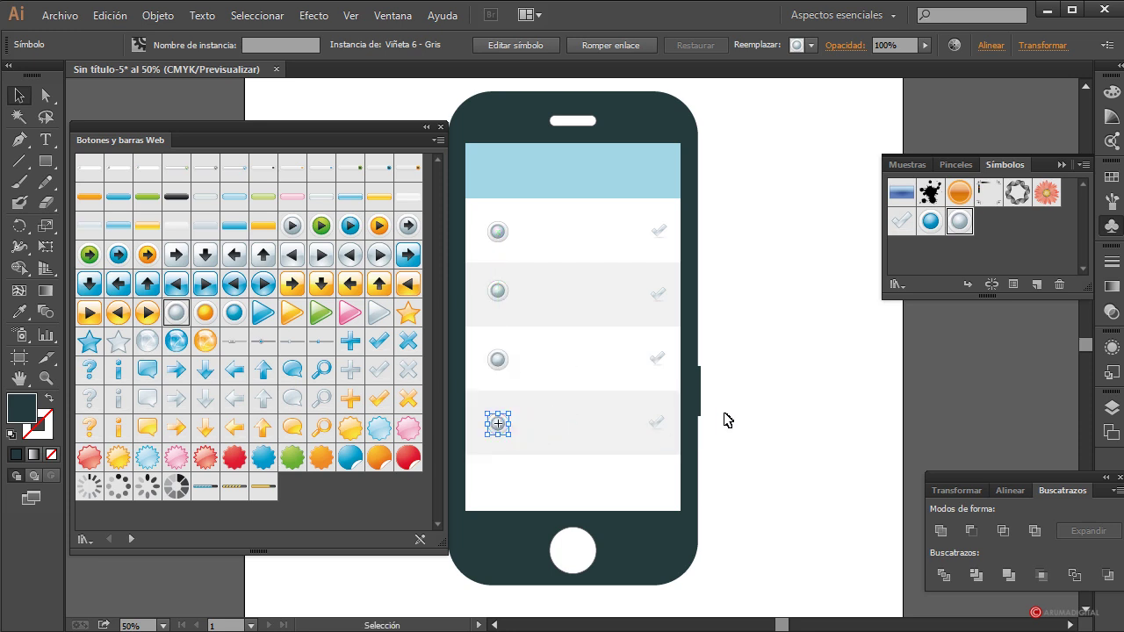
click(745, 419)
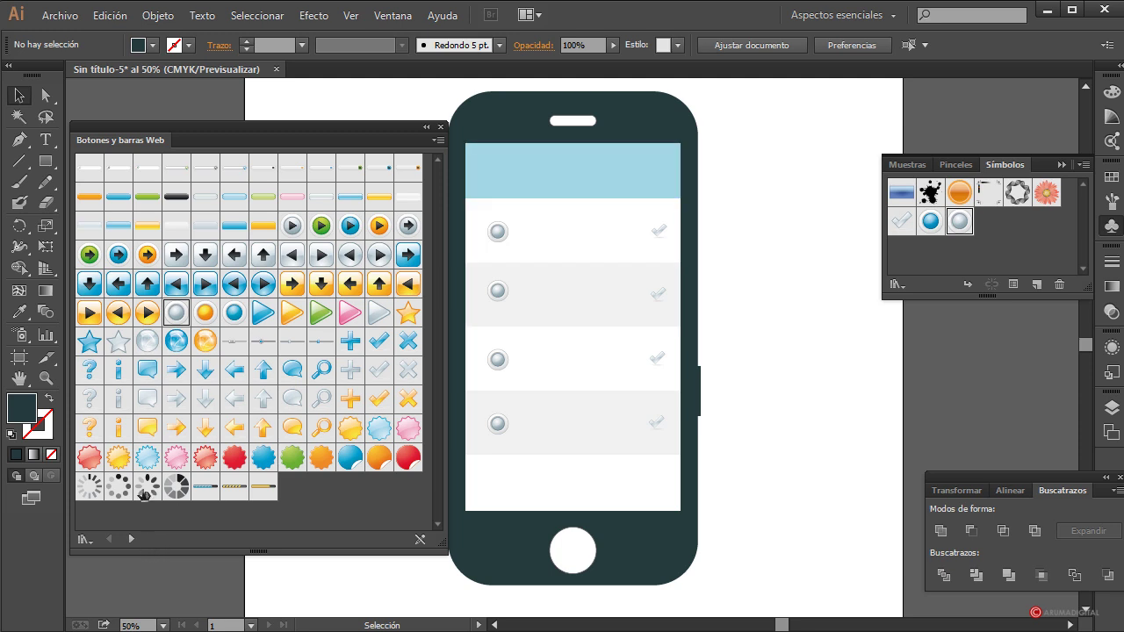
drag(177, 492, 664, 494)
click(812, 455)
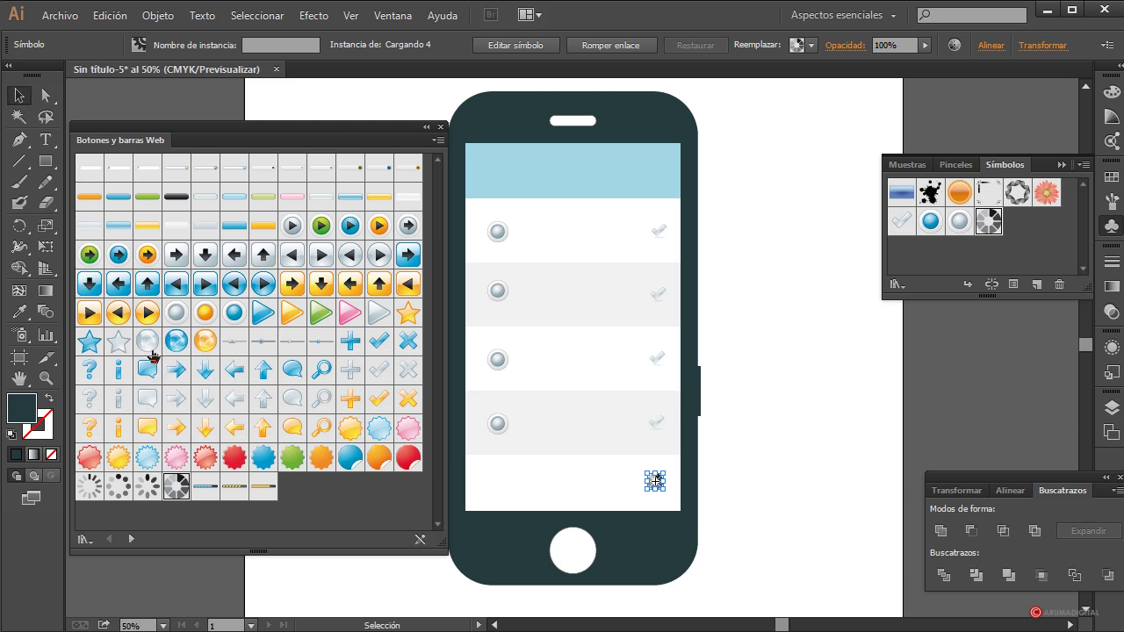
Step: Place the Esfera - Gris symbol at the center of the blue header and close the symbol library
drag(155, 349, 580, 179)
click(823, 272)
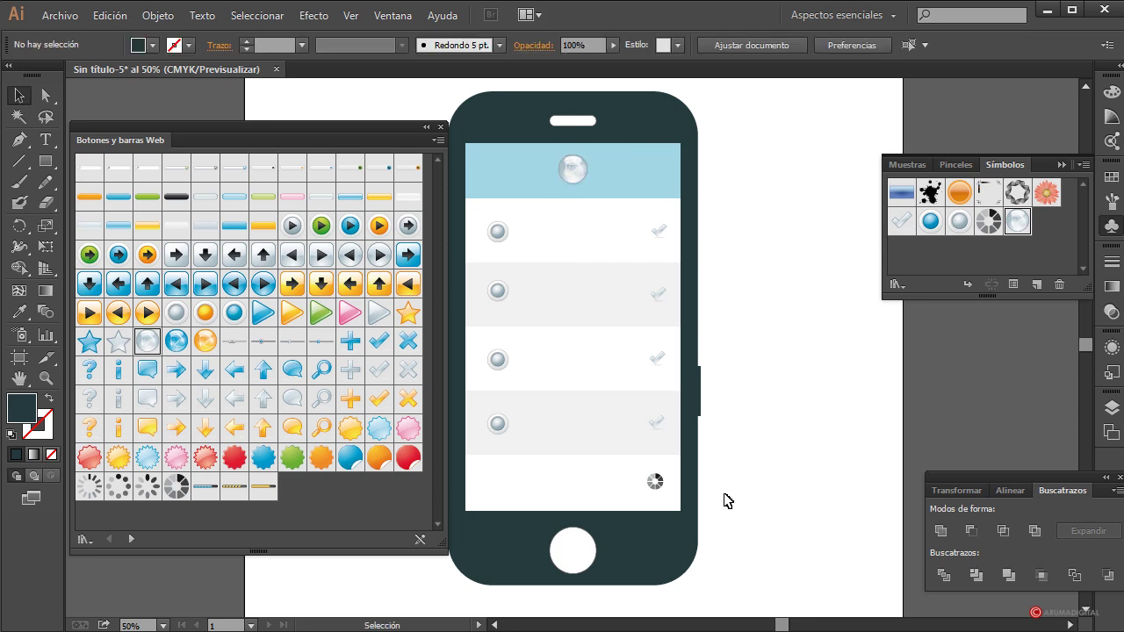
click(442, 127)
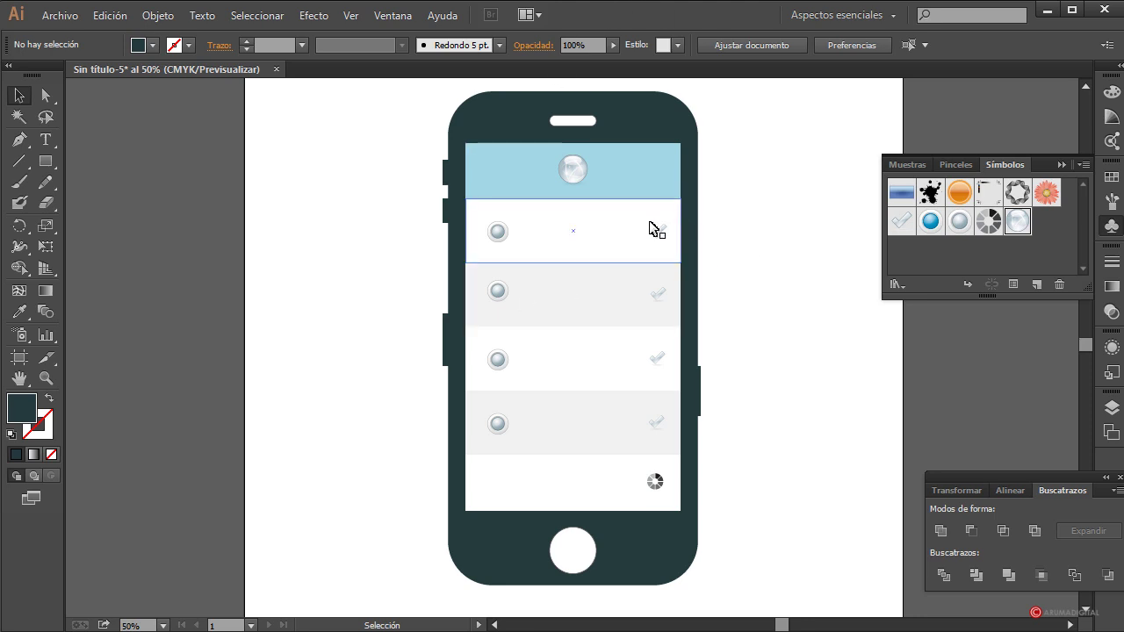
Step: Nudge the gray sphere symbol slightly downward within the blue header
click(576, 185)
key(shift+Down)
key(shift+Down)
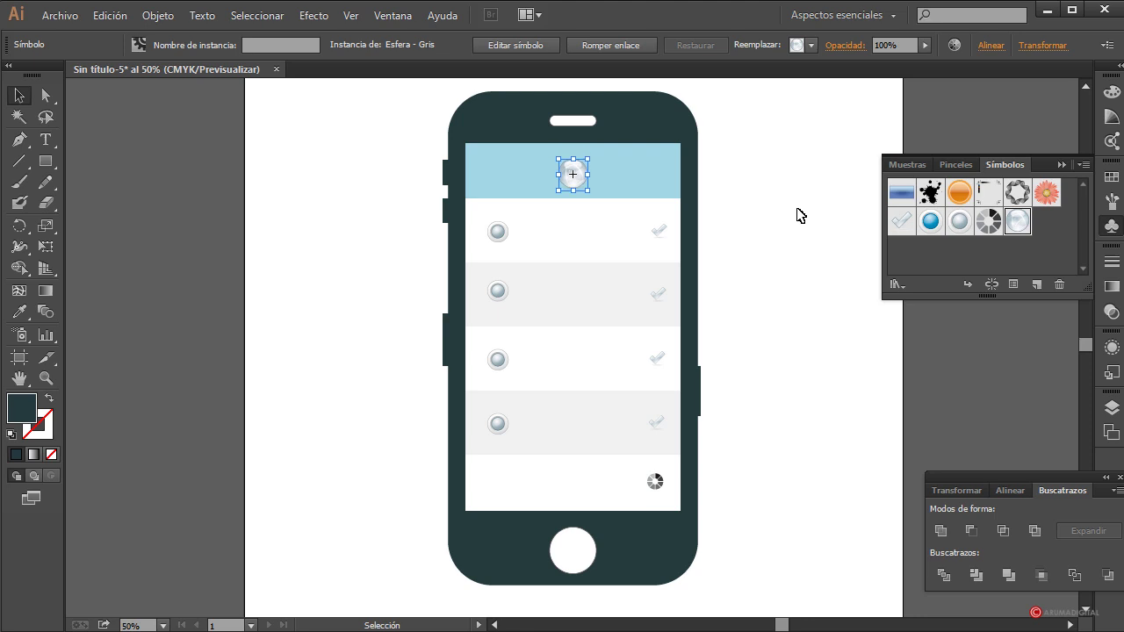
click(767, 422)
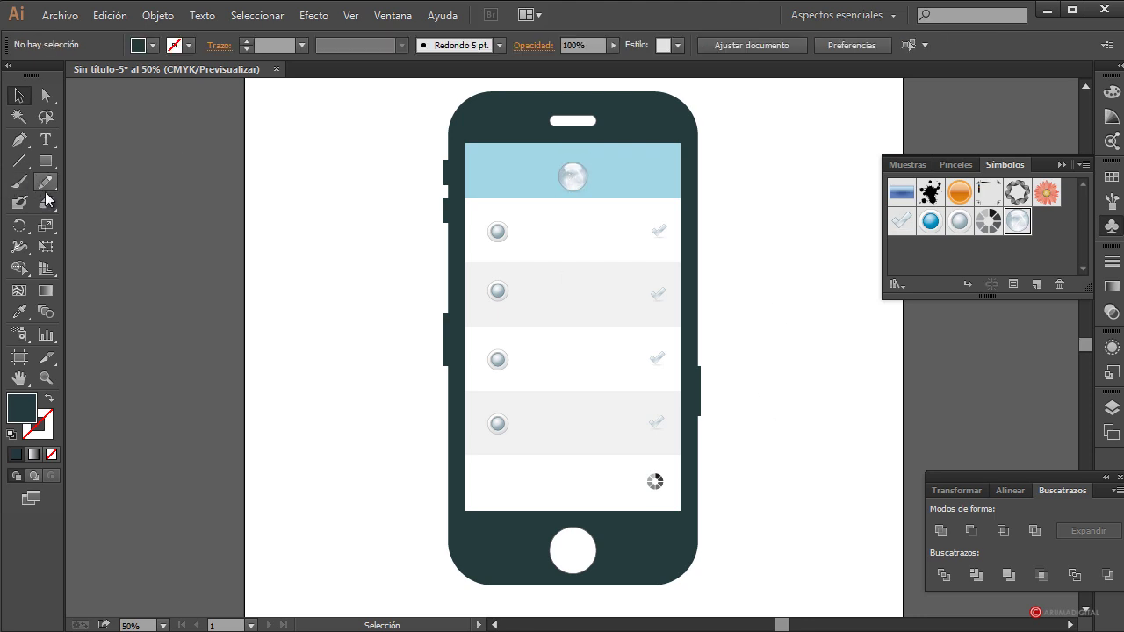
Step: Draw a horizontal line across the full width of the blue header above the sphere, with a white 2 pt stroke
click(20, 161)
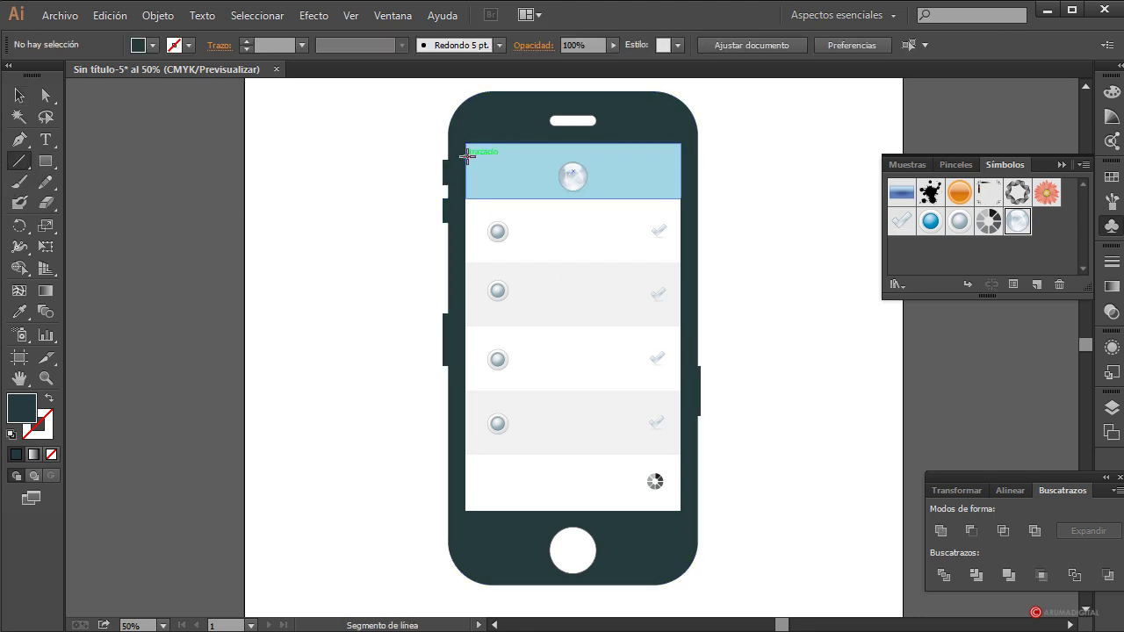
drag(466, 157, 678, 202)
scroll(793, 324, down, 2)
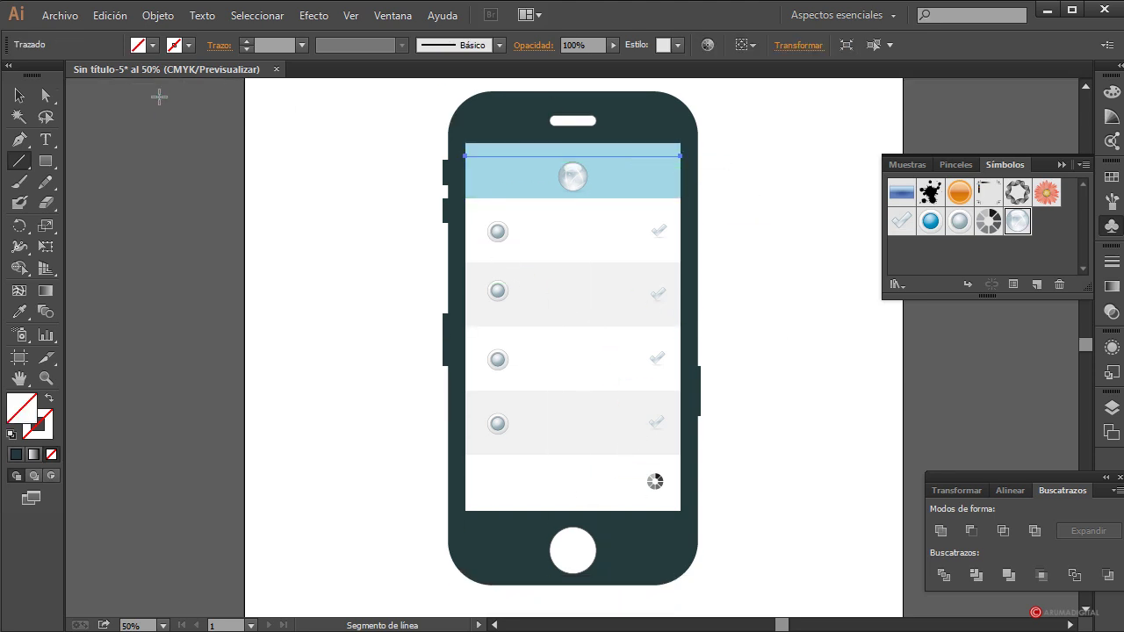
click(153, 45)
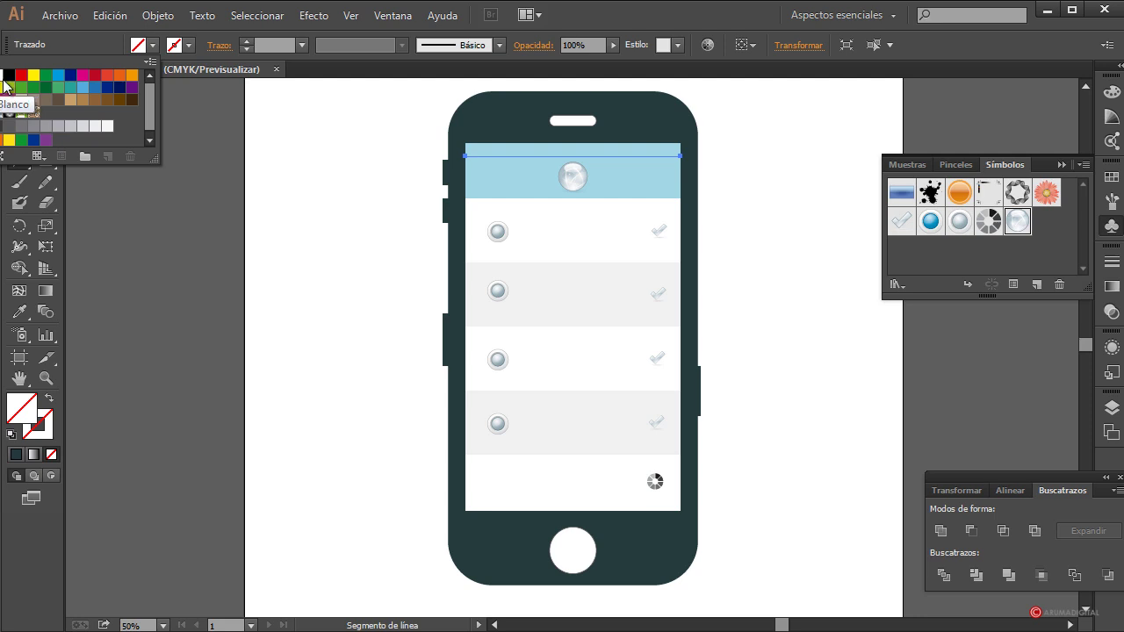
click(189, 45)
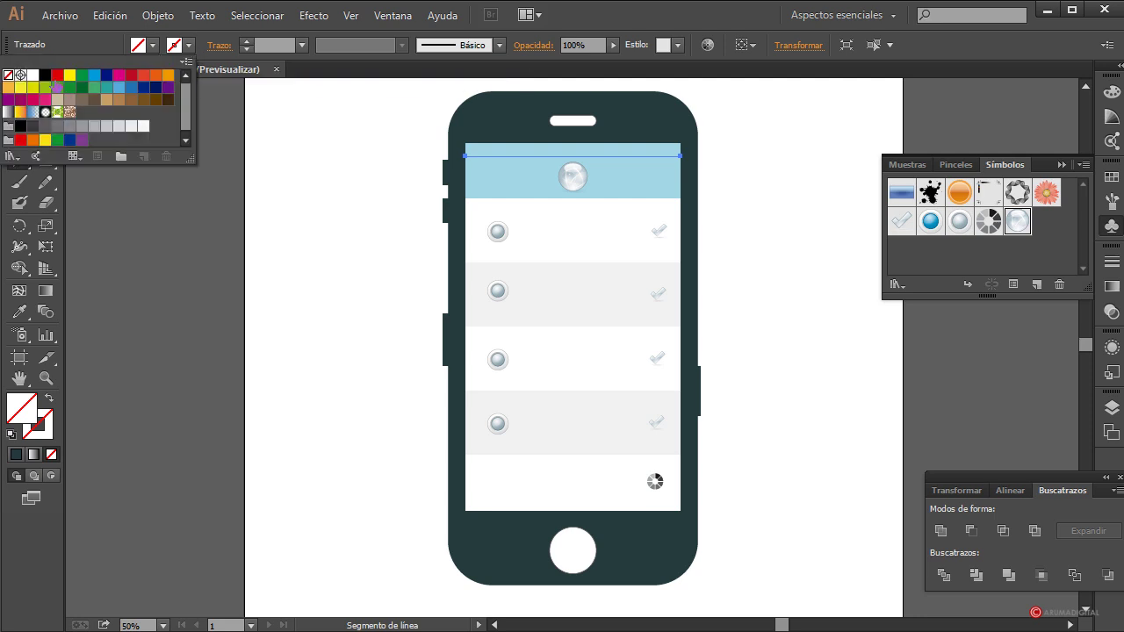
click(33, 76)
click(301, 44)
click(315, 144)
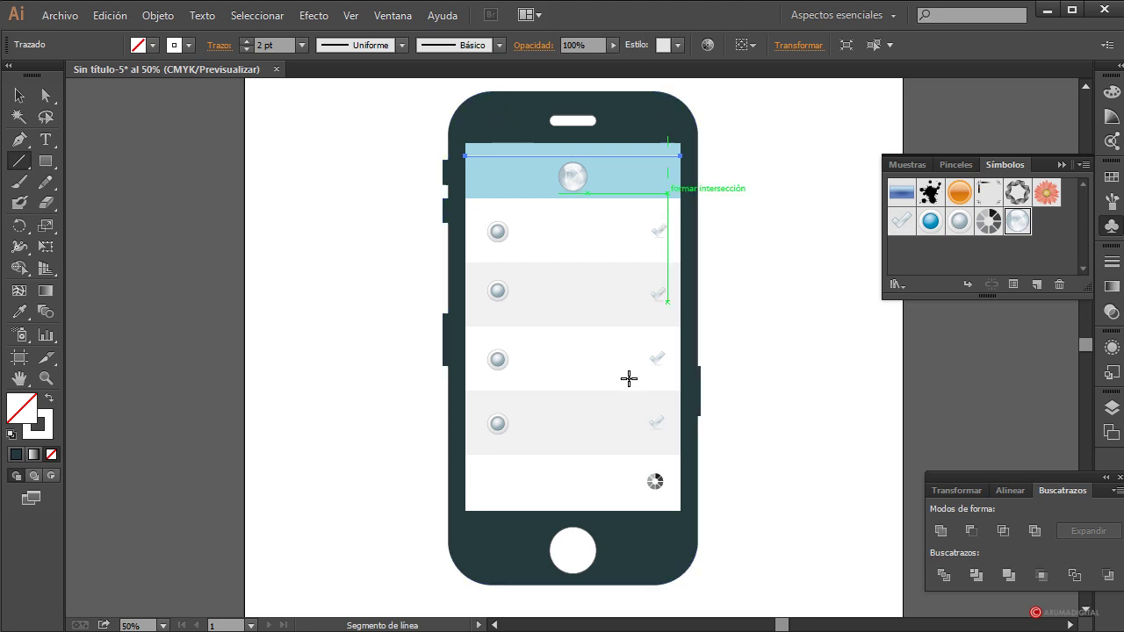
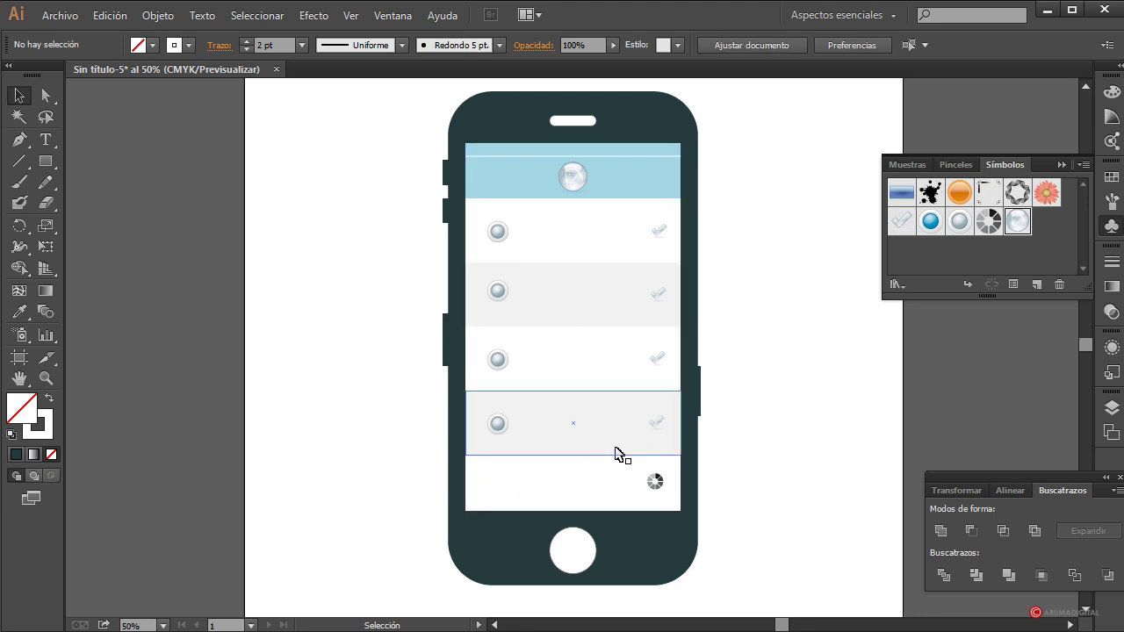
Step: Copy the lowest gray row into the bottom strip, fit it to the strip's height, and darken its fill to 85% brightness
click(578, 455)
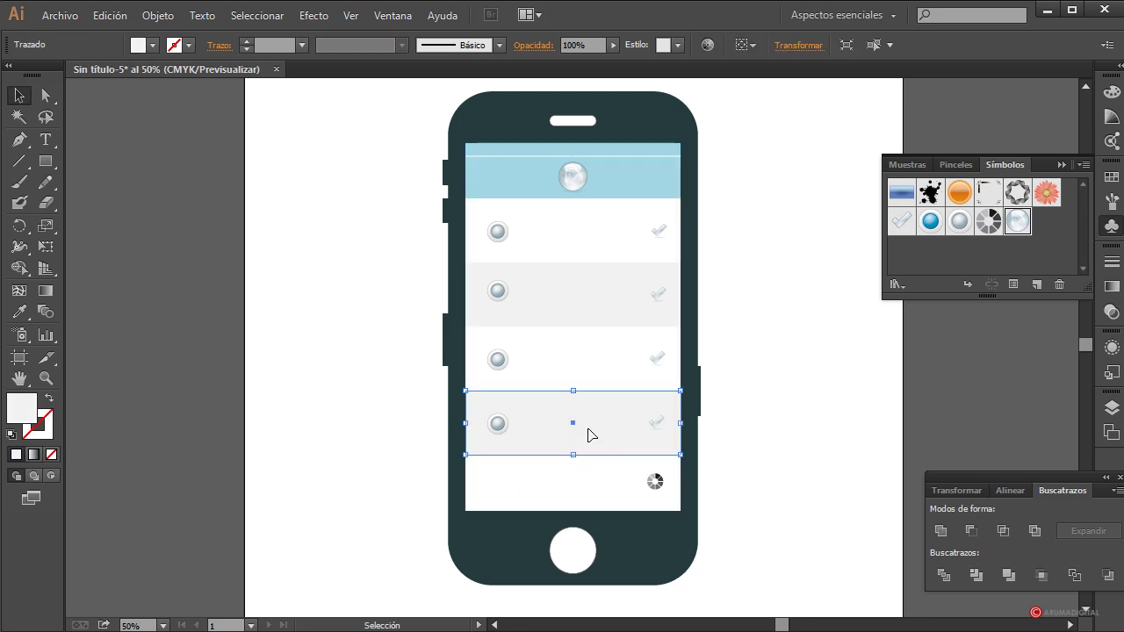
drag(594, 437, 593, 494)
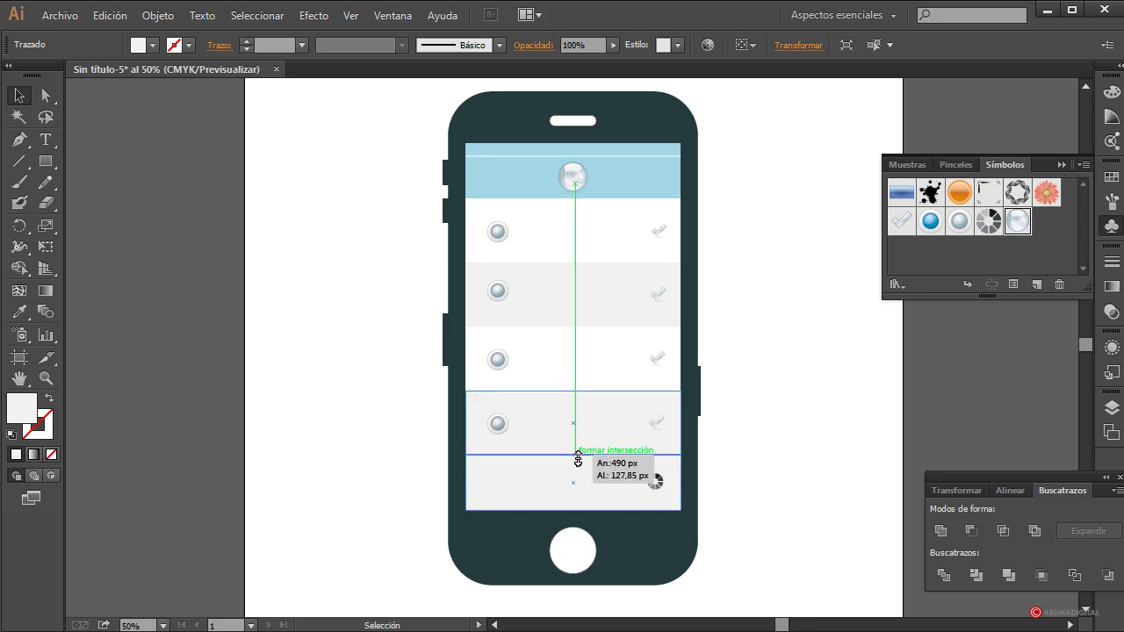
click(1112, 91)
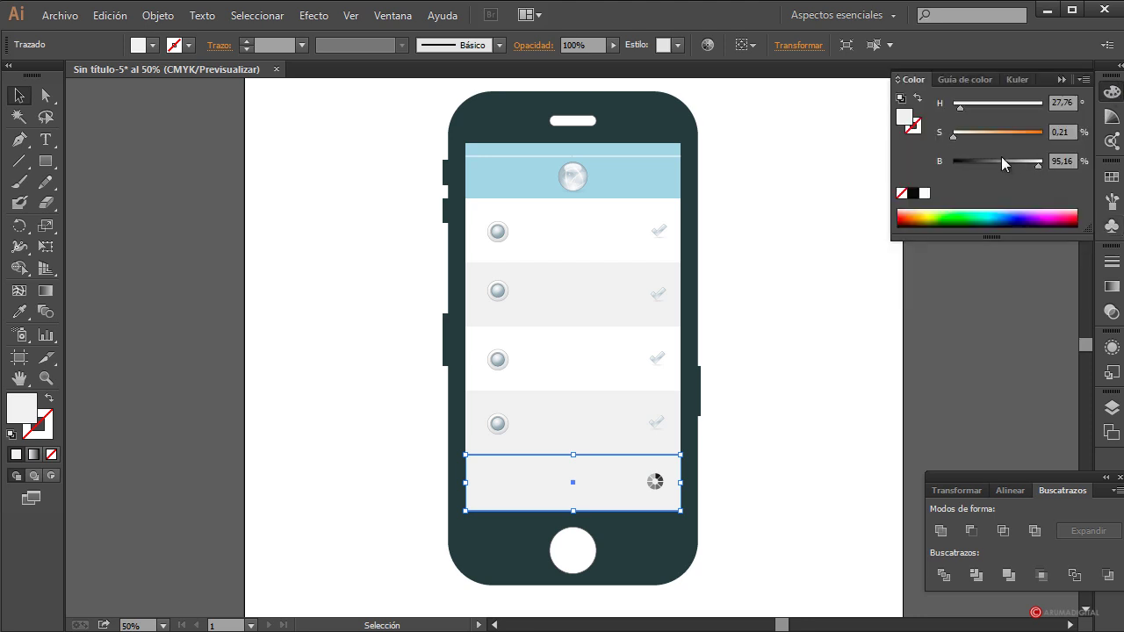
click(1034, 166)
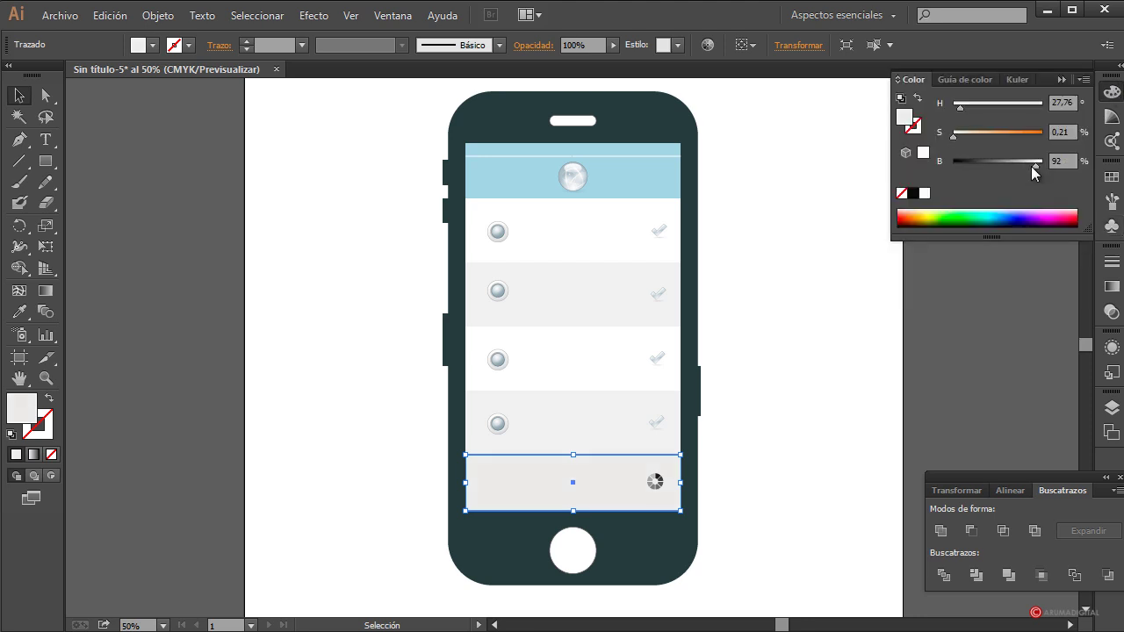
drag(1032, 166, 1026, 166)
click(990, 295)
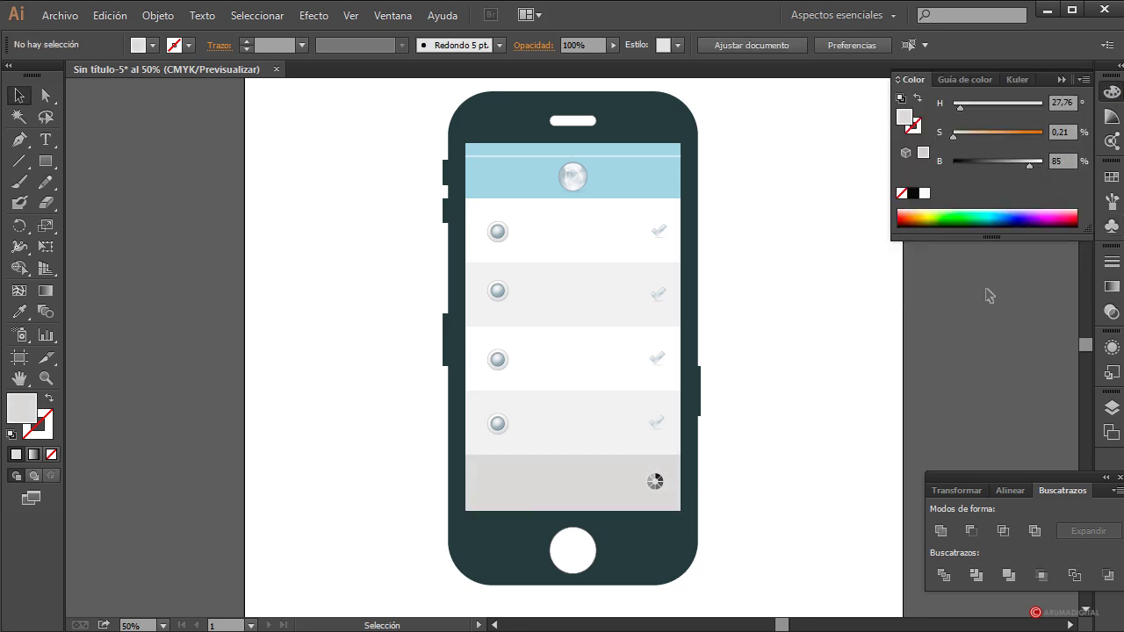
scroll(958, 384, down, 1)
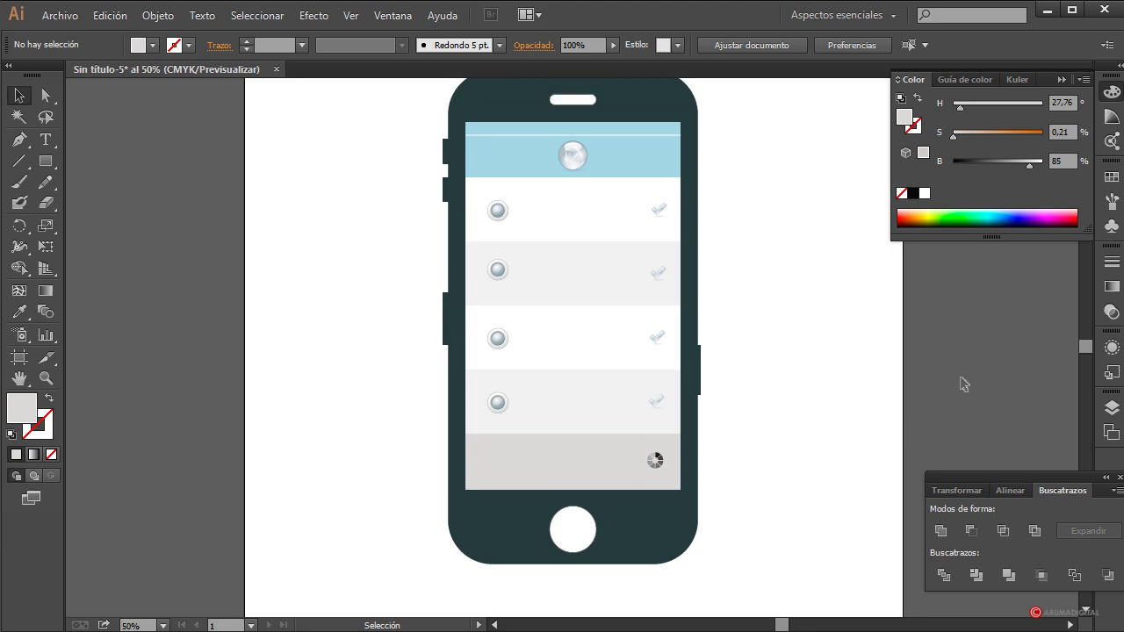
click(626, 461)
click(652, 460)
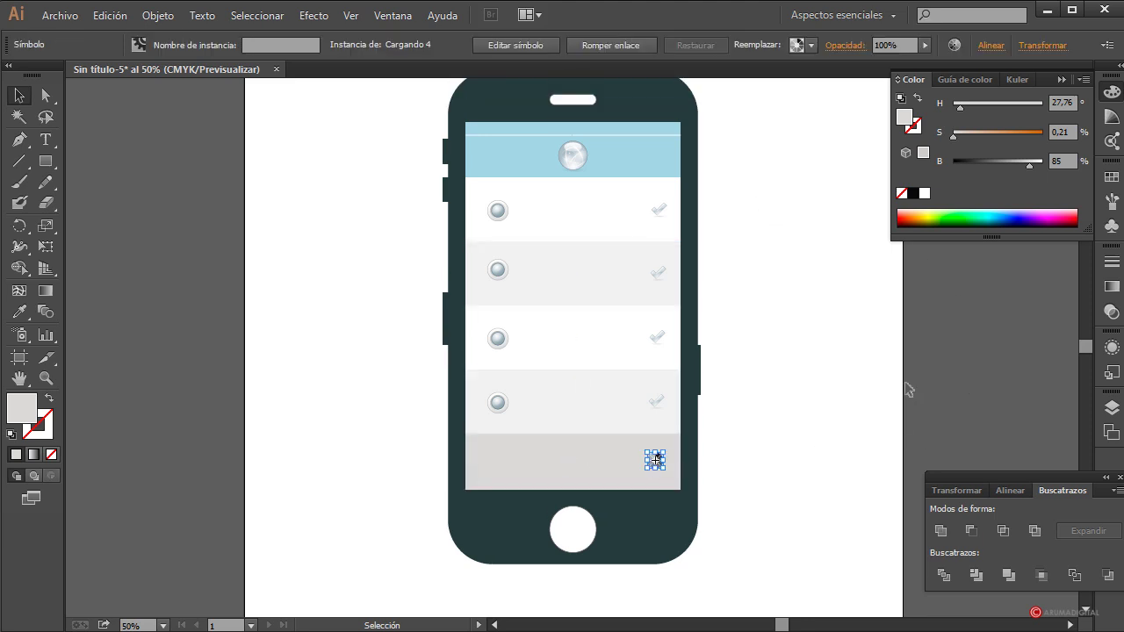
click(908, 389)
Step: Set the stroke weight of the white header line to 1 pt
scroll(898, 374, up, 2)
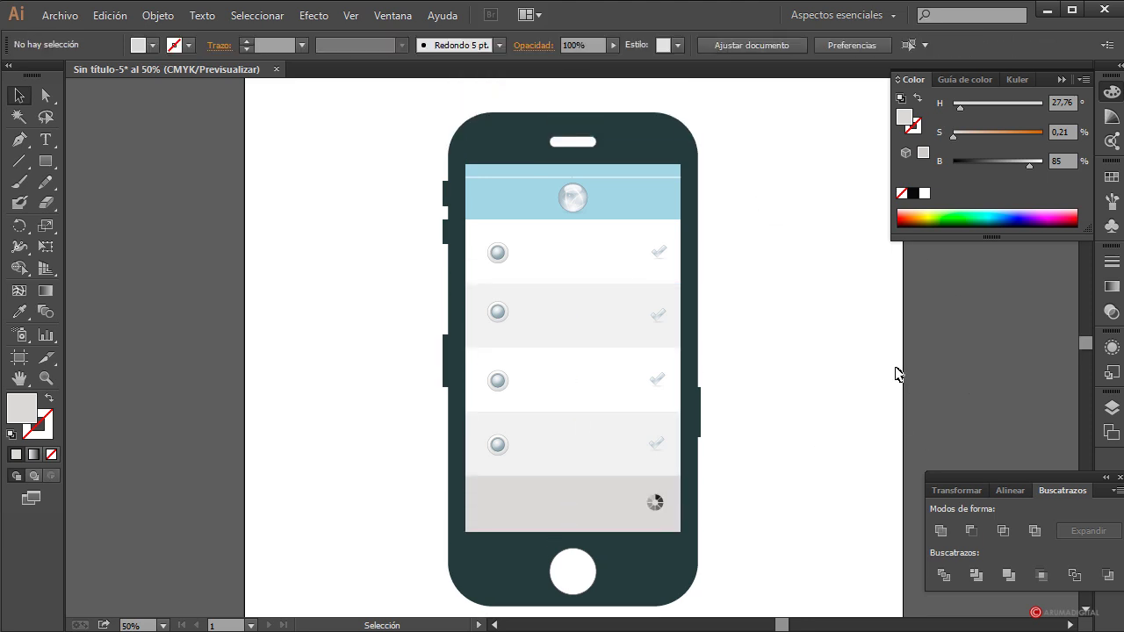
click(658, 178)
click(302, 45)
click(322, 122)
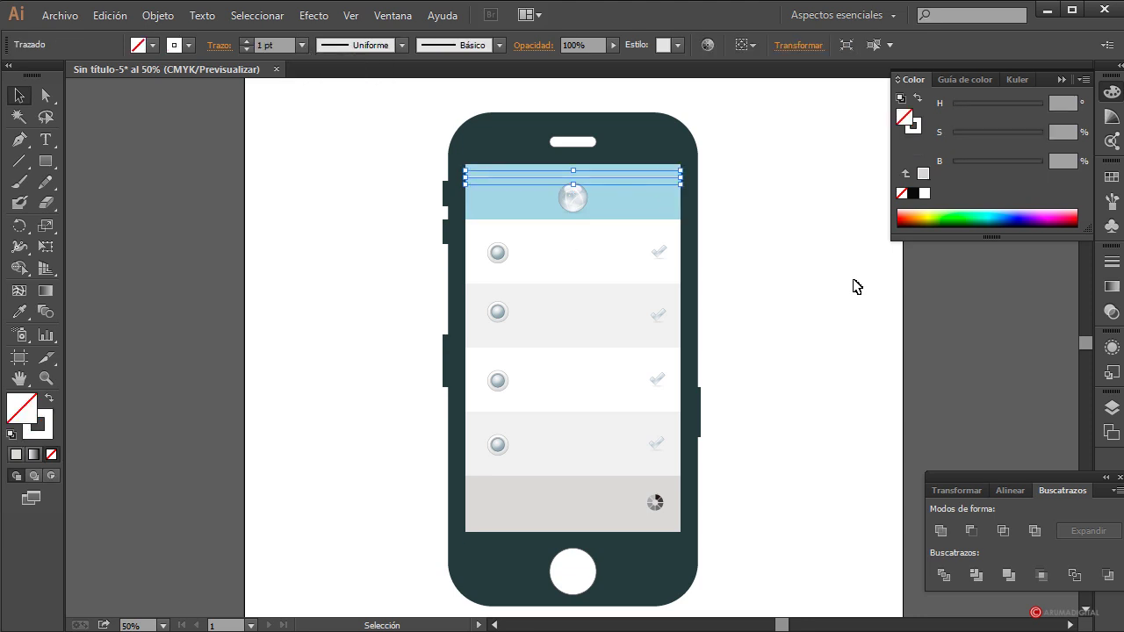
click(738, 421)
scroll(741, 421, down, 2)
scroll(739, 418, up, 1)
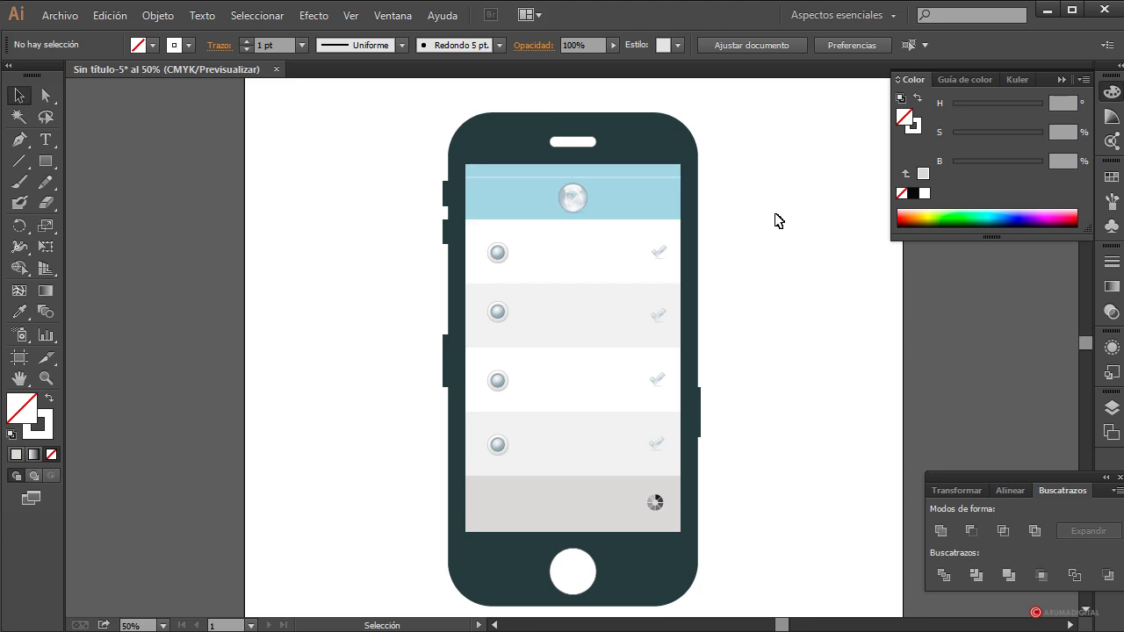
Step: Sample the phone body's dark teal appearance onto the speaker slot and the home button circle
click(560, 123)
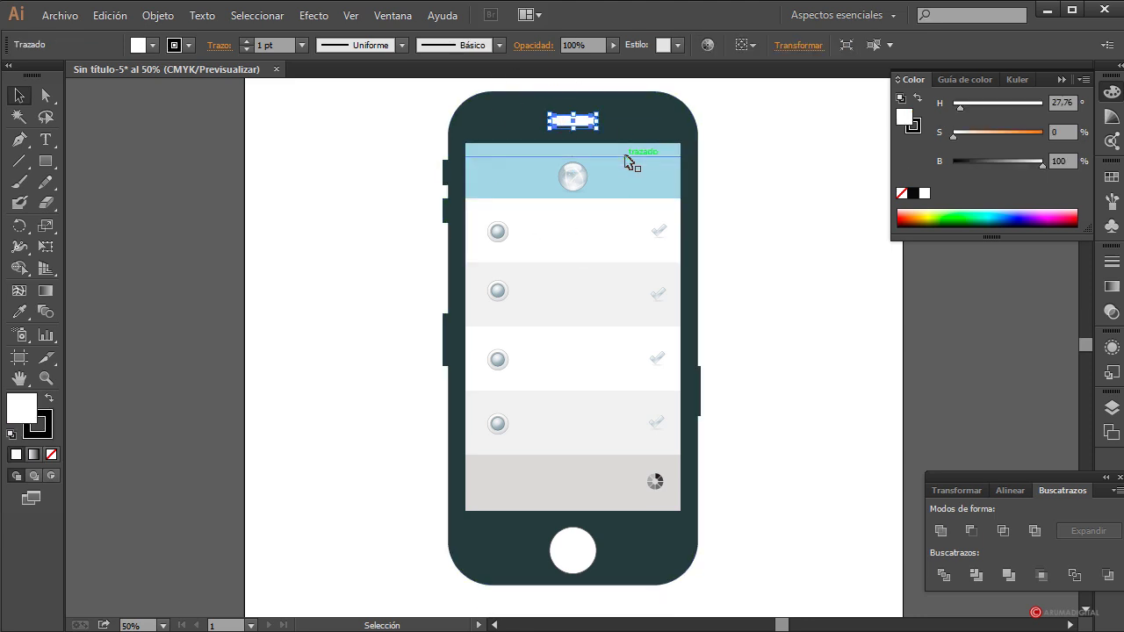
shift+click(562, 551)
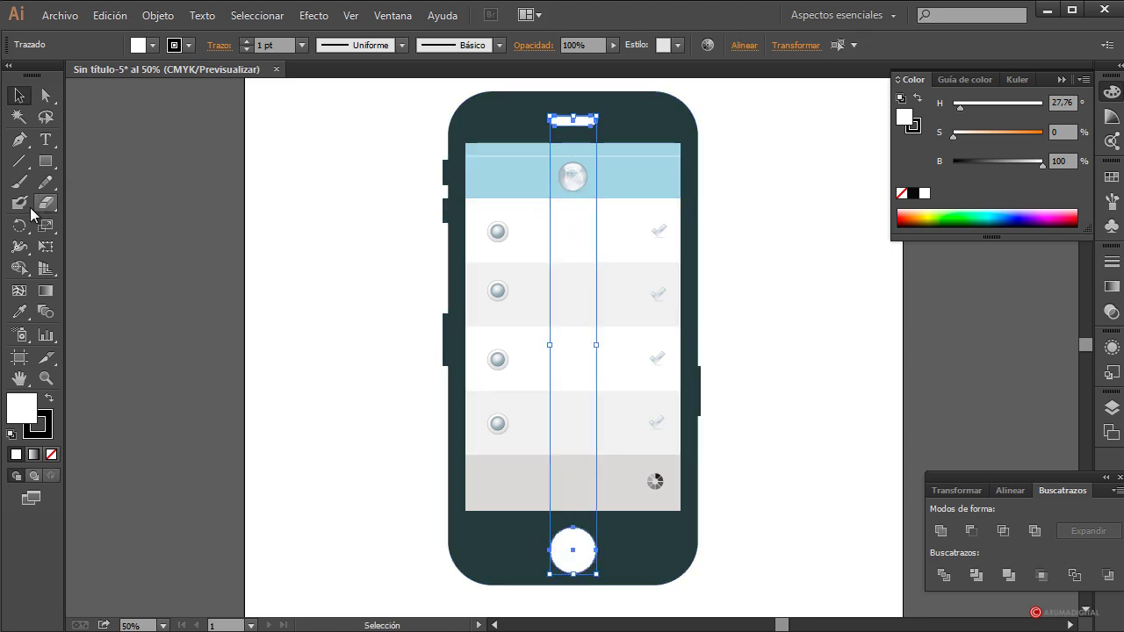
click(21, 312)
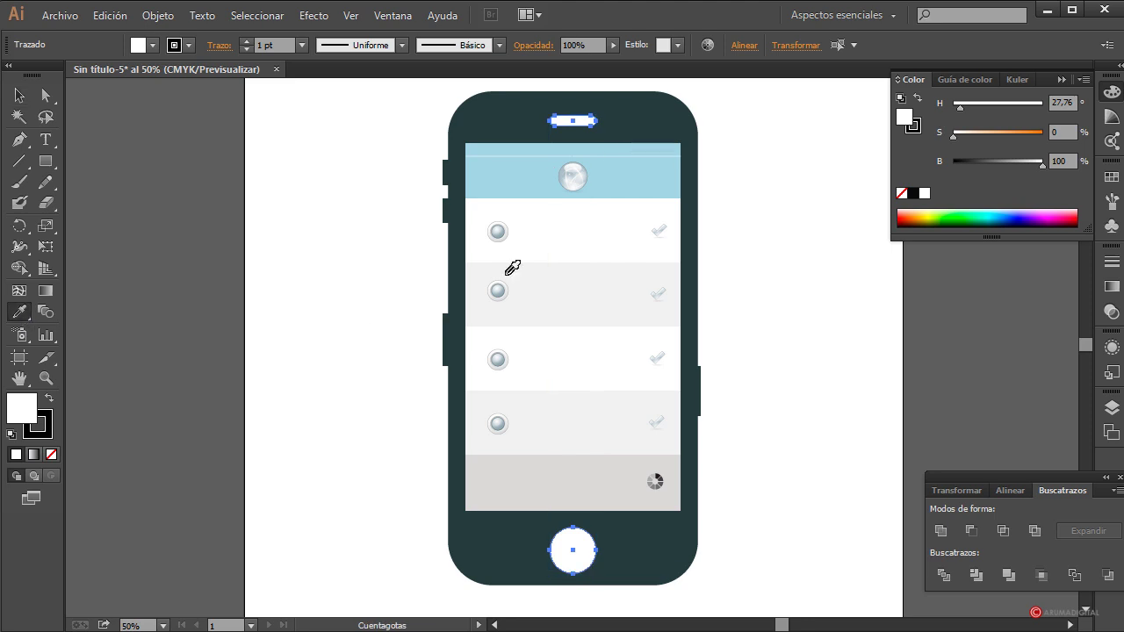
click(649, 126)
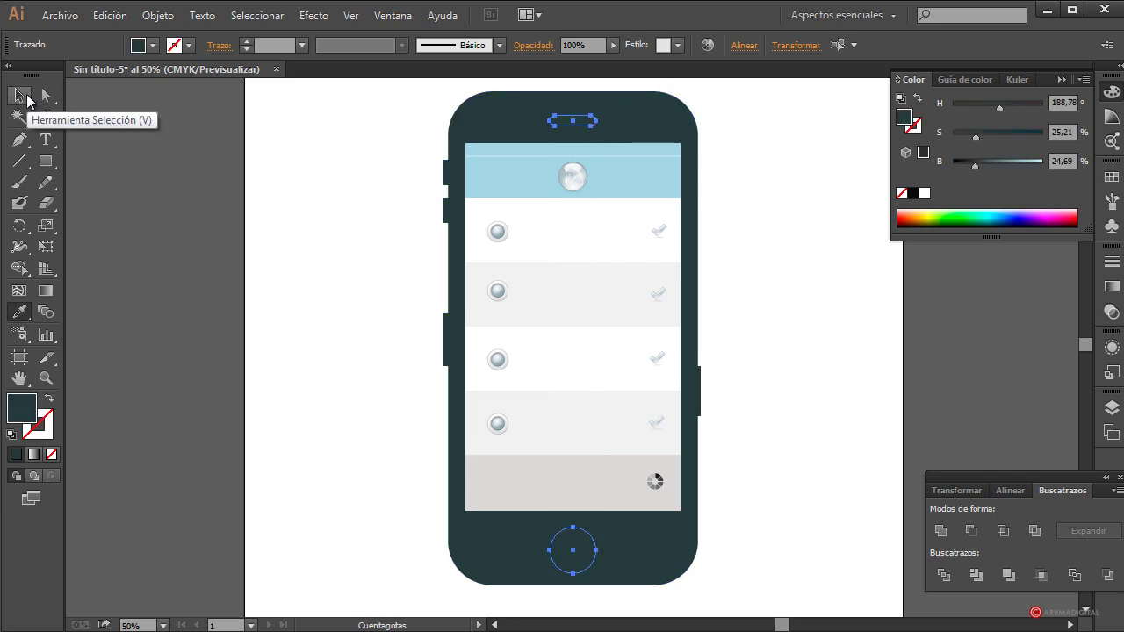
Step: Give the speaker slot and home button a white outline with a 5 pt stroke
click(21, 95)
click(189, 45)
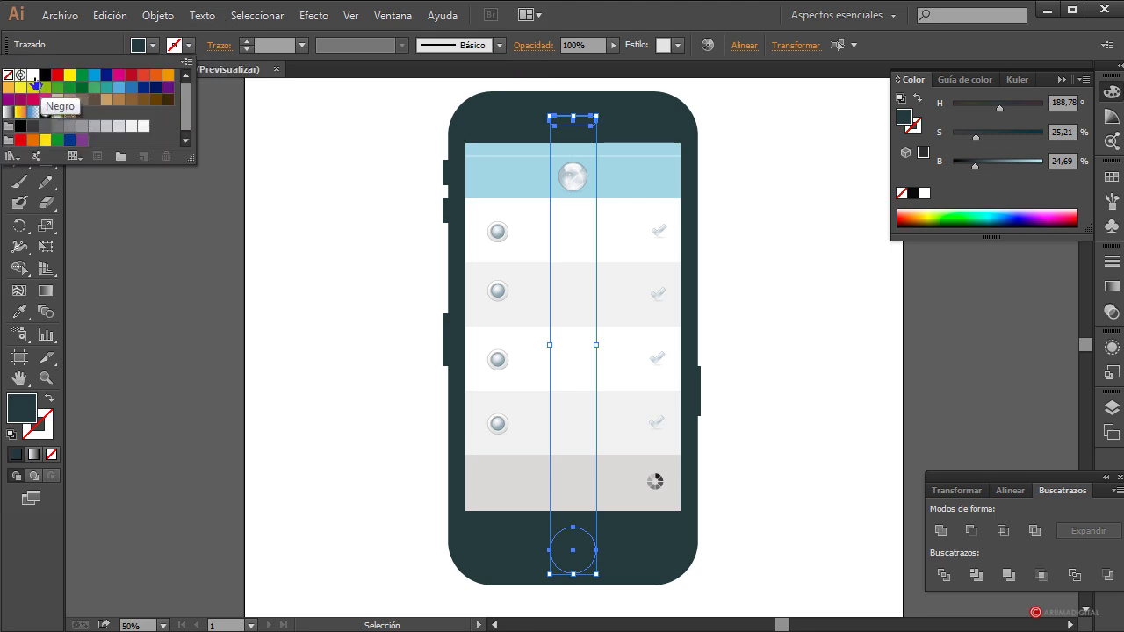
click(33, 76)
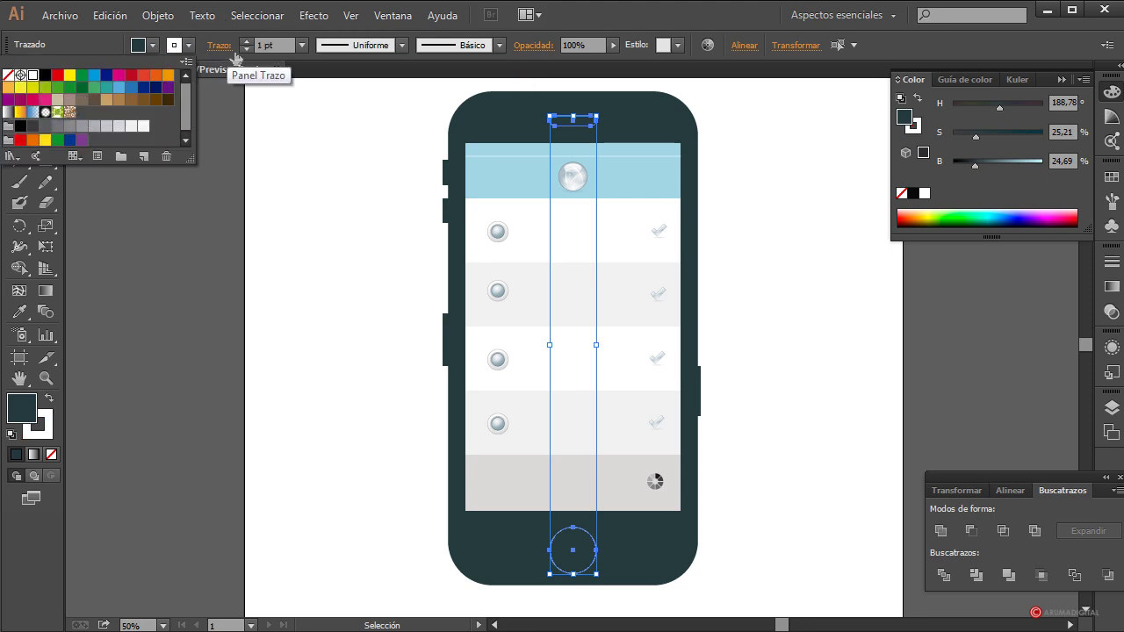
click(303, 44)
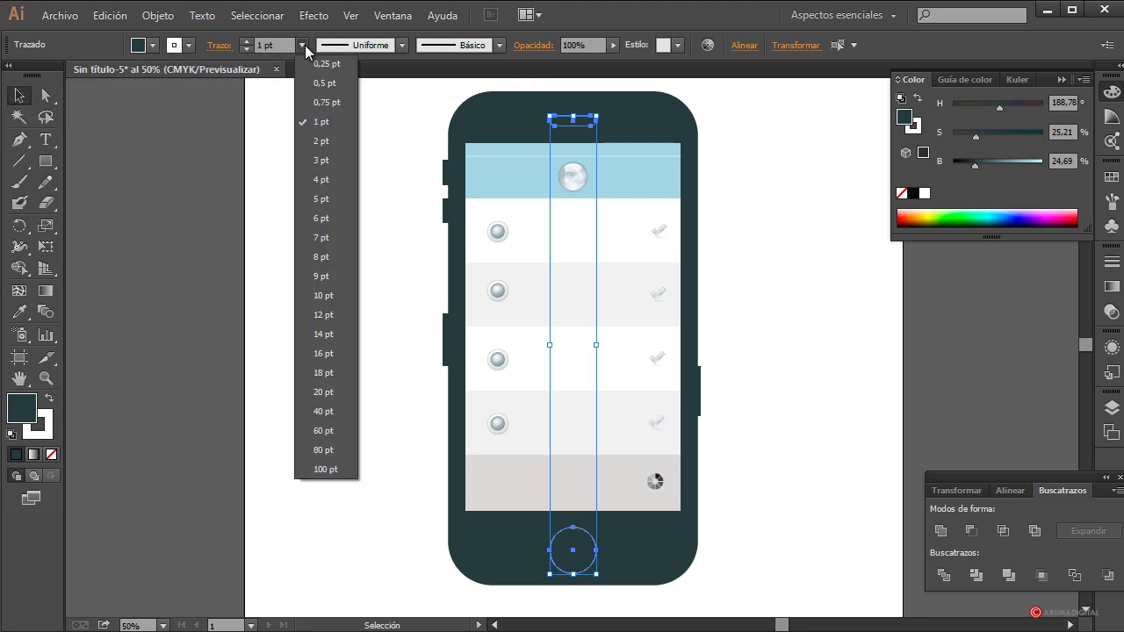
click(320, 200)
click(319, 258)
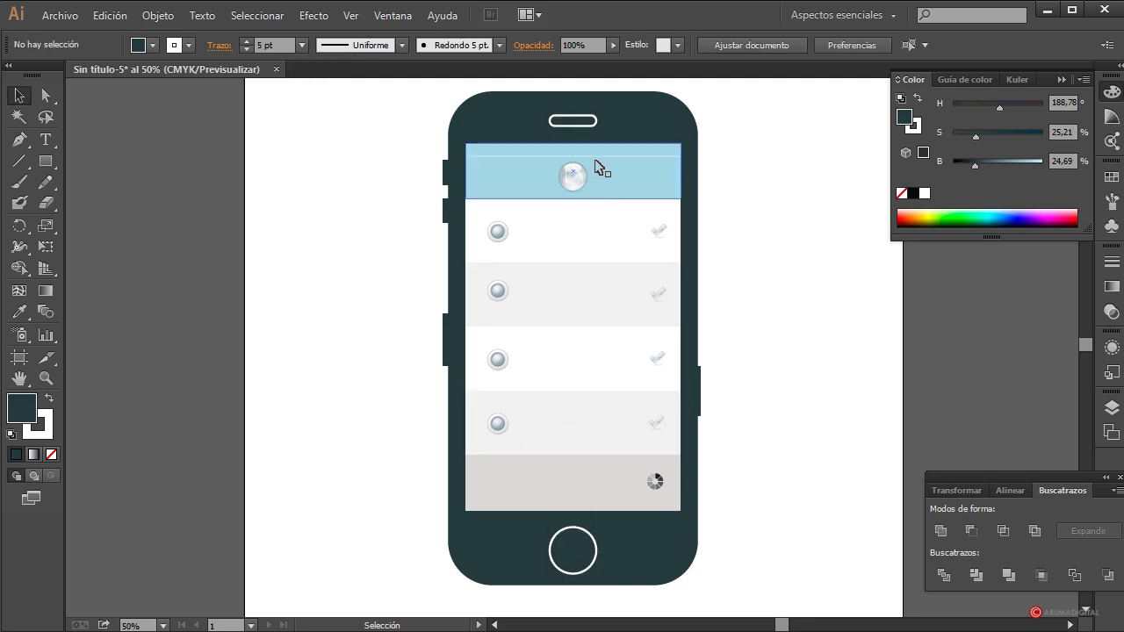
Step: Reduce the outline weight of the speaker slot and home button to 3 pt
click(593, 118)
shift+click(596, 538)
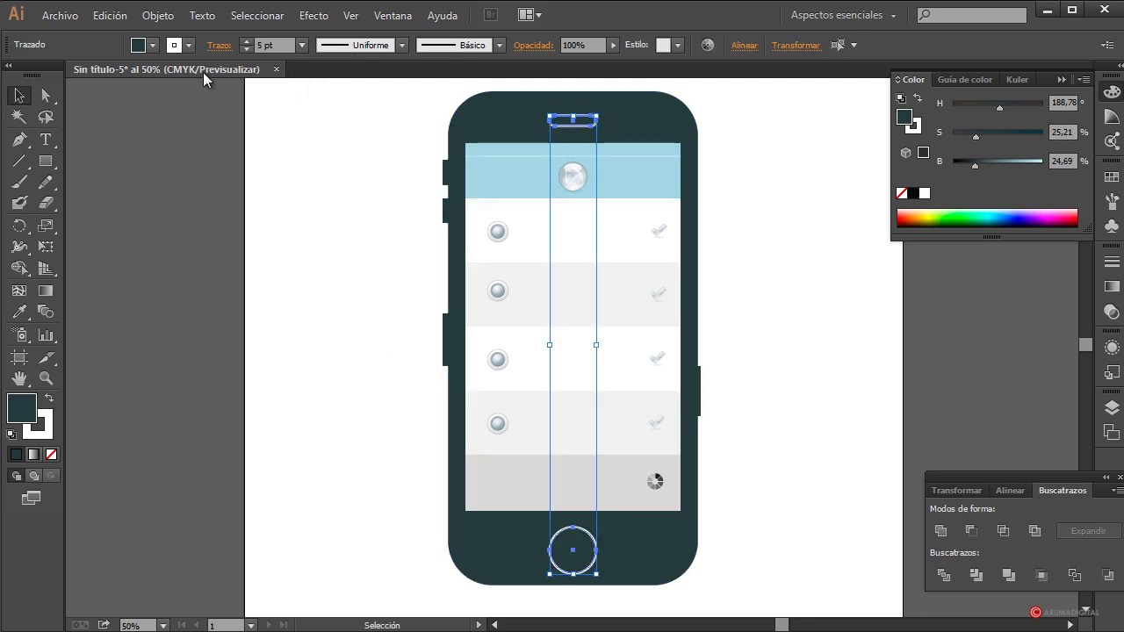
click(302, 45)
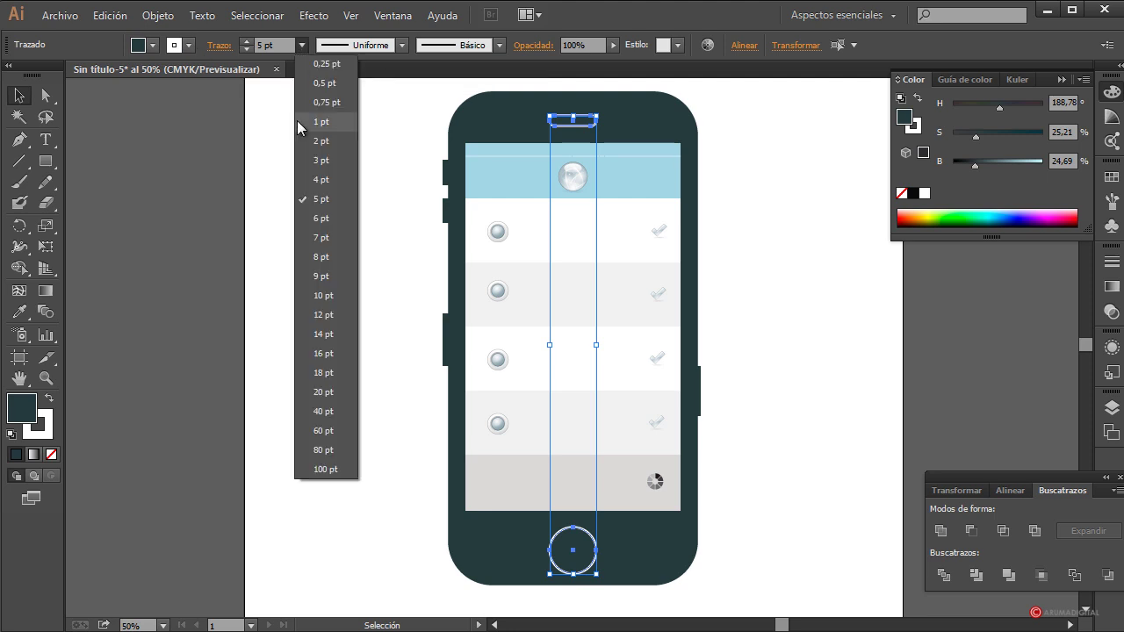
click(321, 160)
click(785, 263)
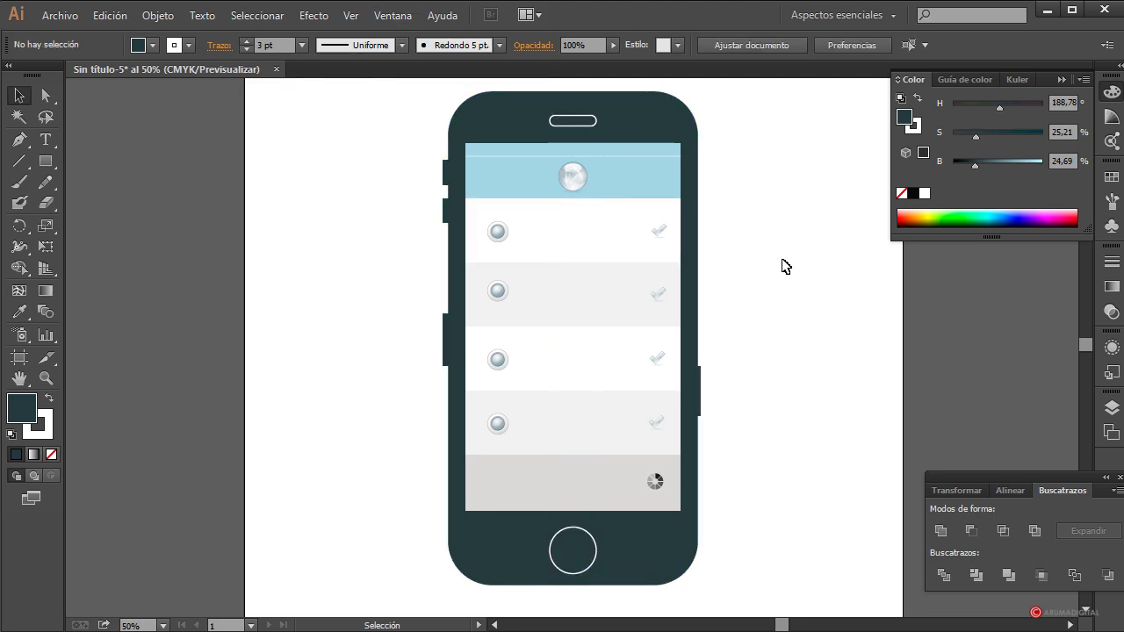
Step: Lower the opacity of the speaker slot and home button to 53%
click(594, 120)
shift+click(595, 536)
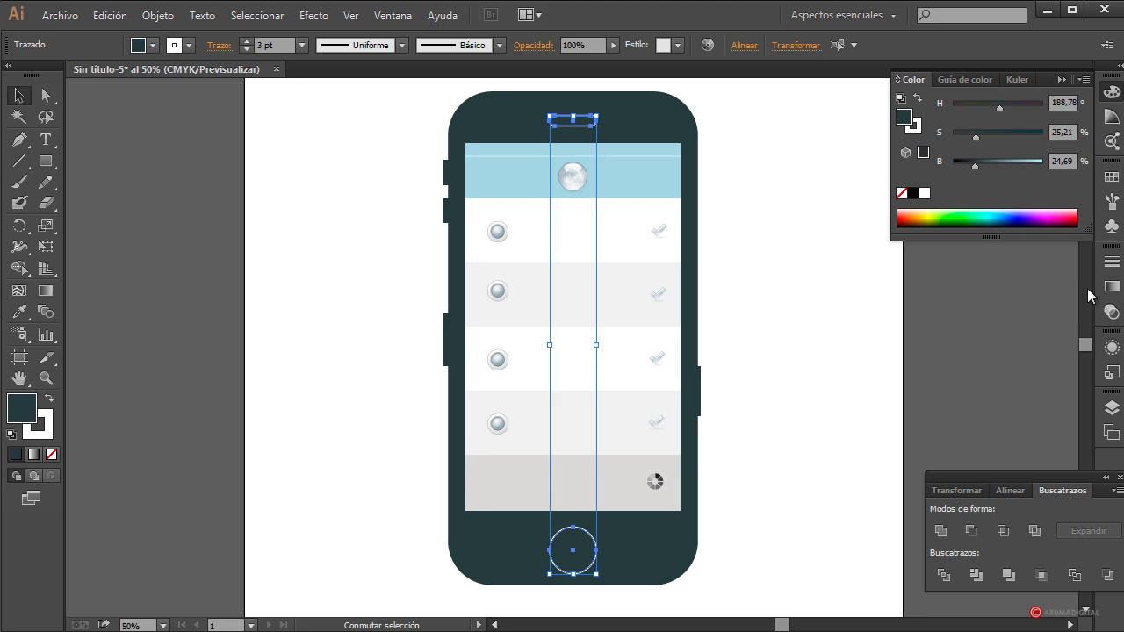
click(1110, 313)
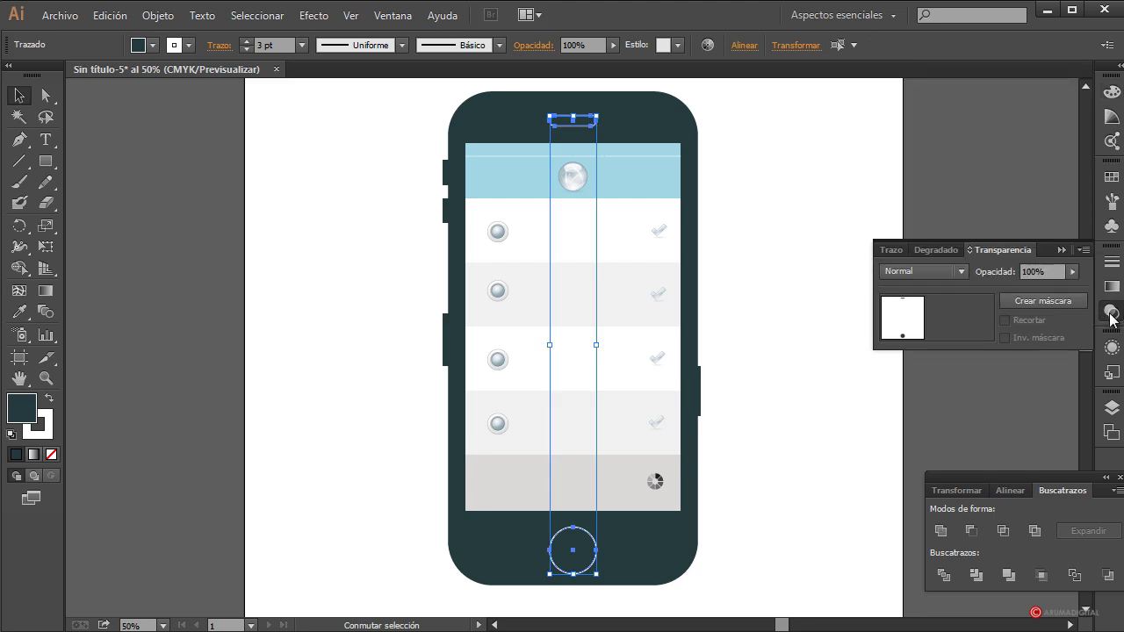
click(1072, 271)
drag(1059, 290, 1038, 282)
click(810, 484)
scroll(821, 485, down, 1)
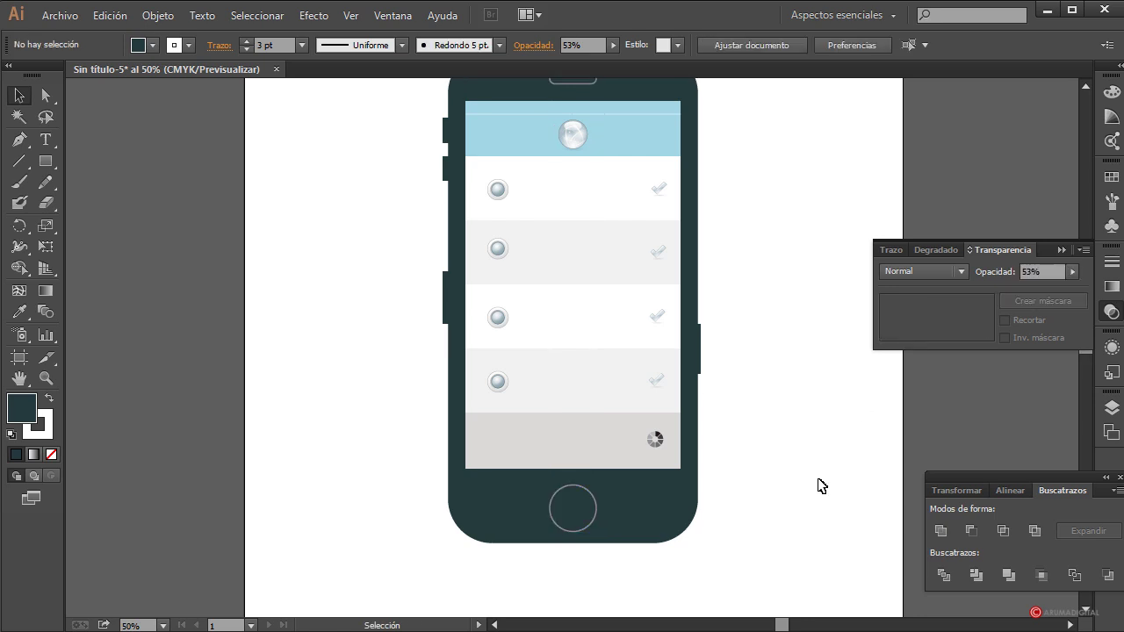
scroll(821, 485, up, 2)
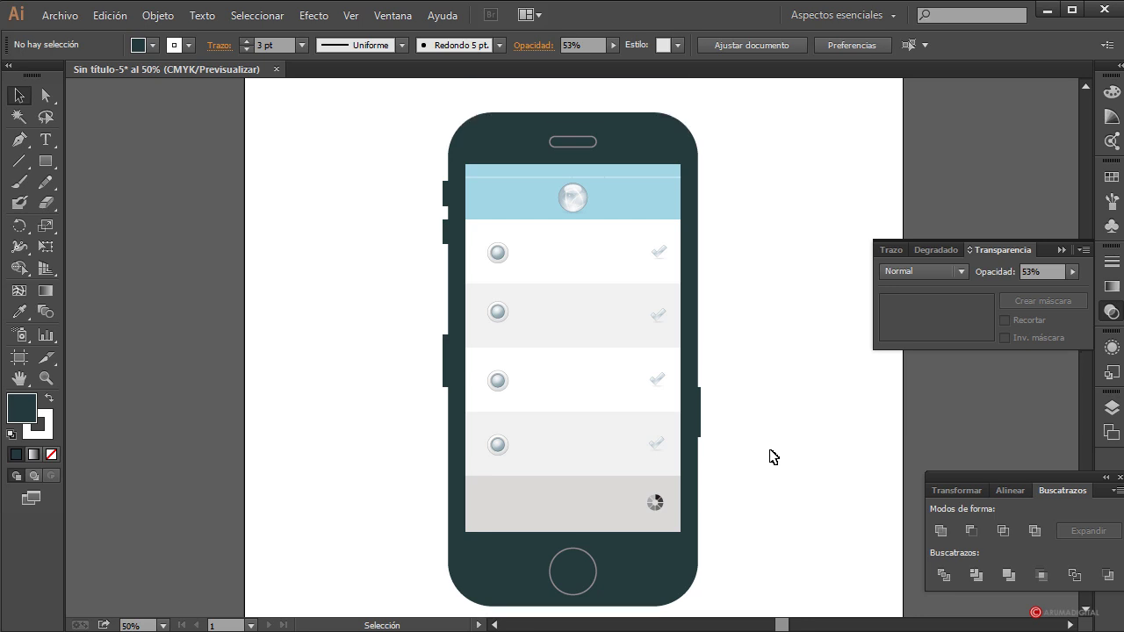
Step: Group all the smartphone parts, including the body, side buttons, list bands and symbols, into one object
scroll(773, 456, down, 1)
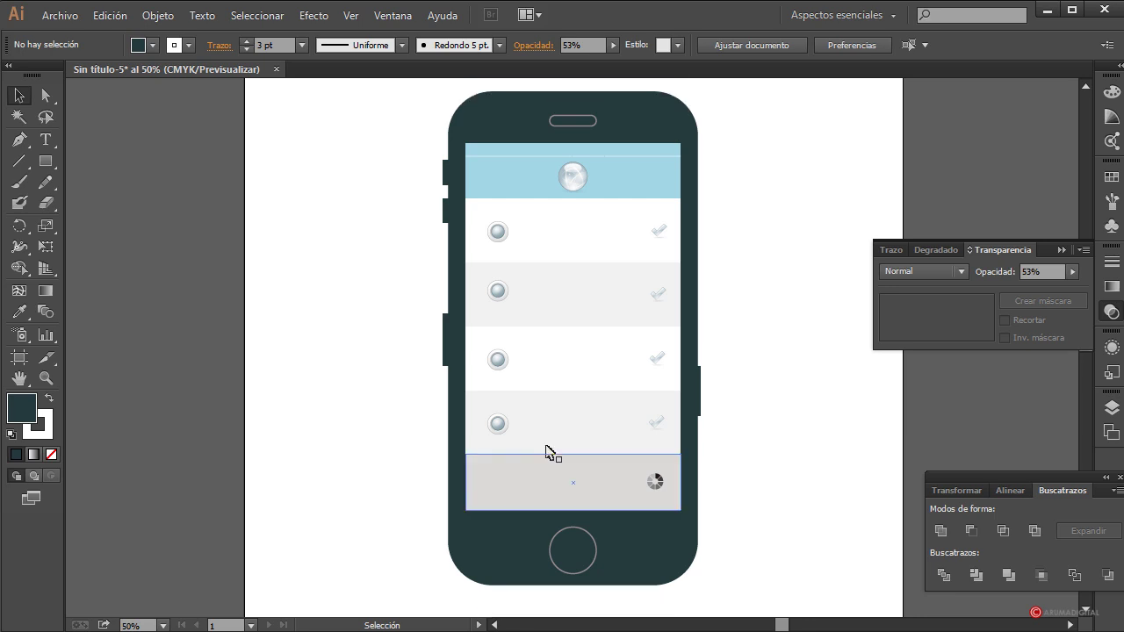
scroll(416, 427, up, 2)
drag(372, 121, 748, 585)
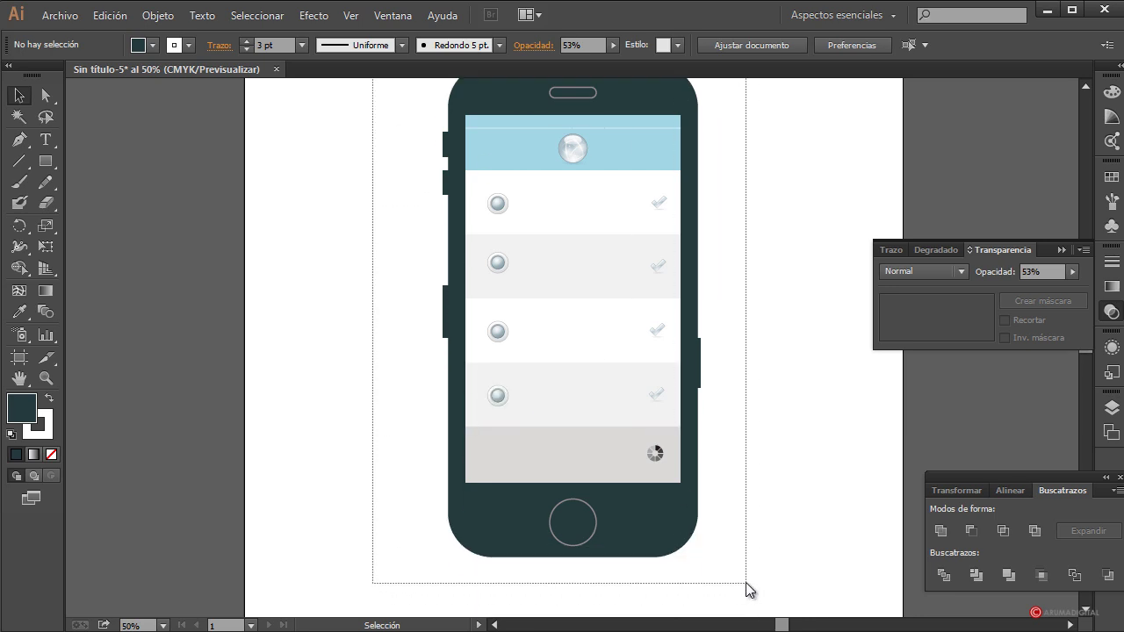
click(158, 17)
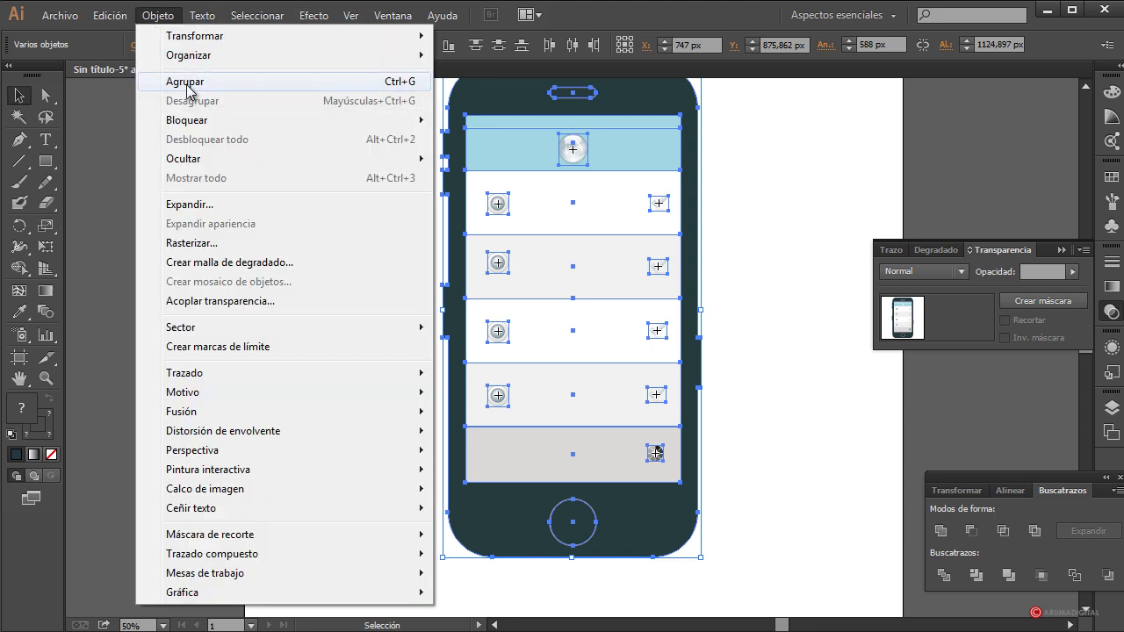
click(186, 83)
click(758, 329)
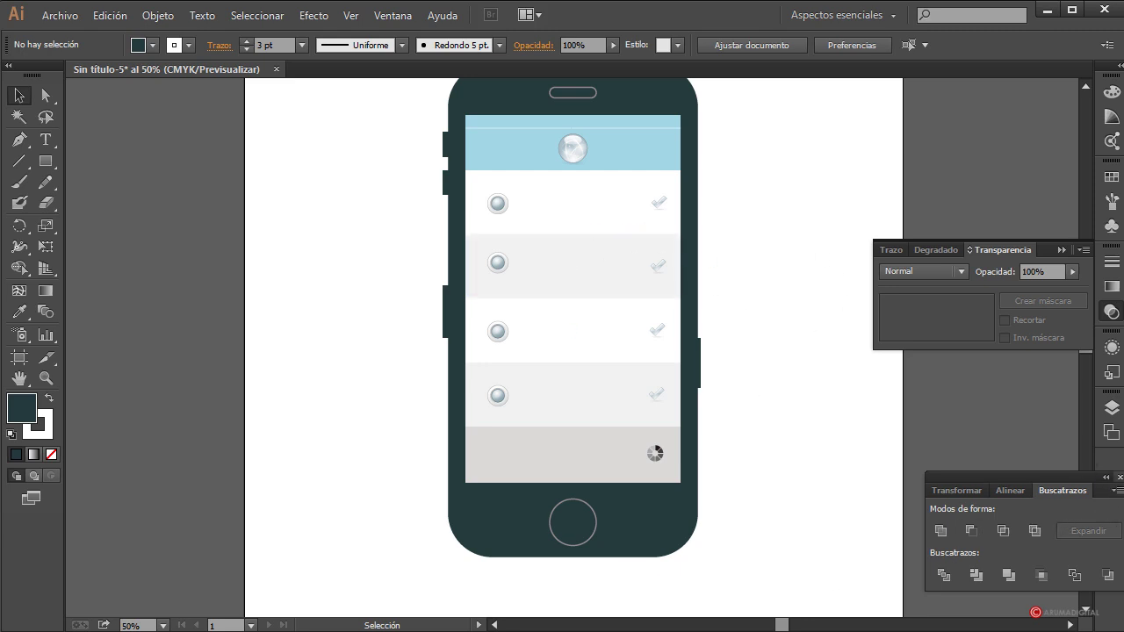
Step: Lock the phone layer Capa 1, add a new layer beneath it and make that new layer active
click(1120, 477)
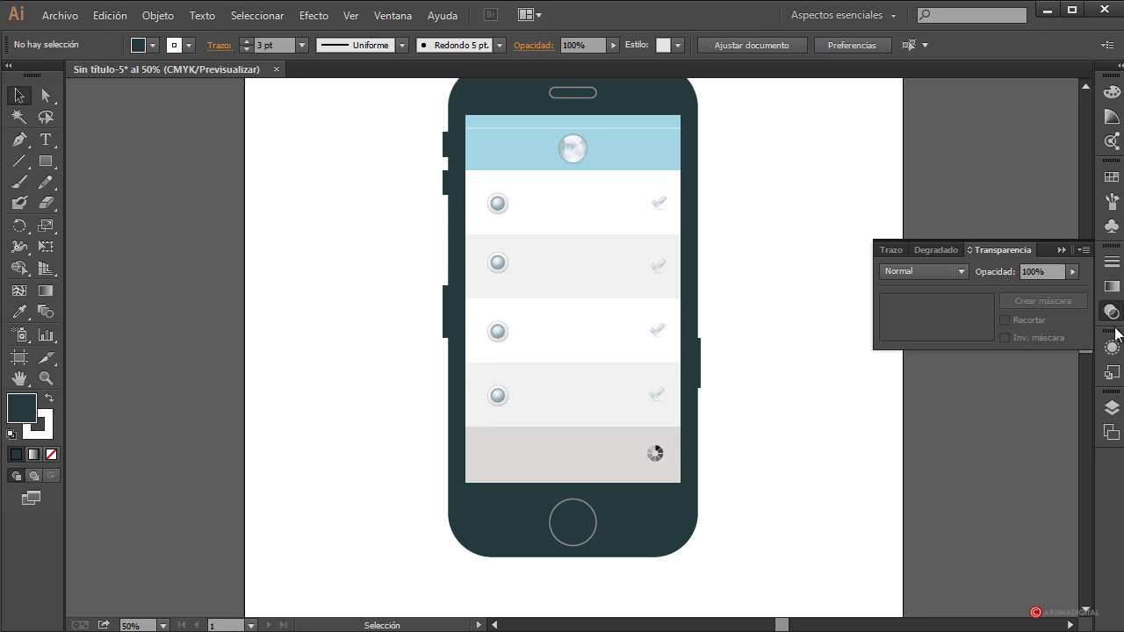
click(1113, 409)
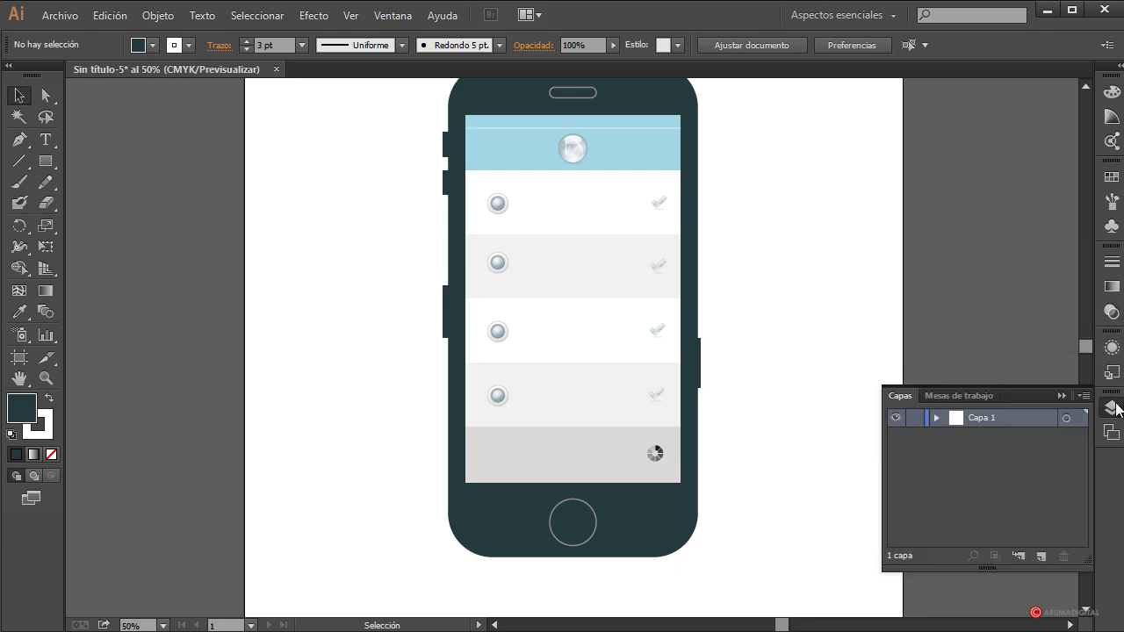
click(1042, 557)
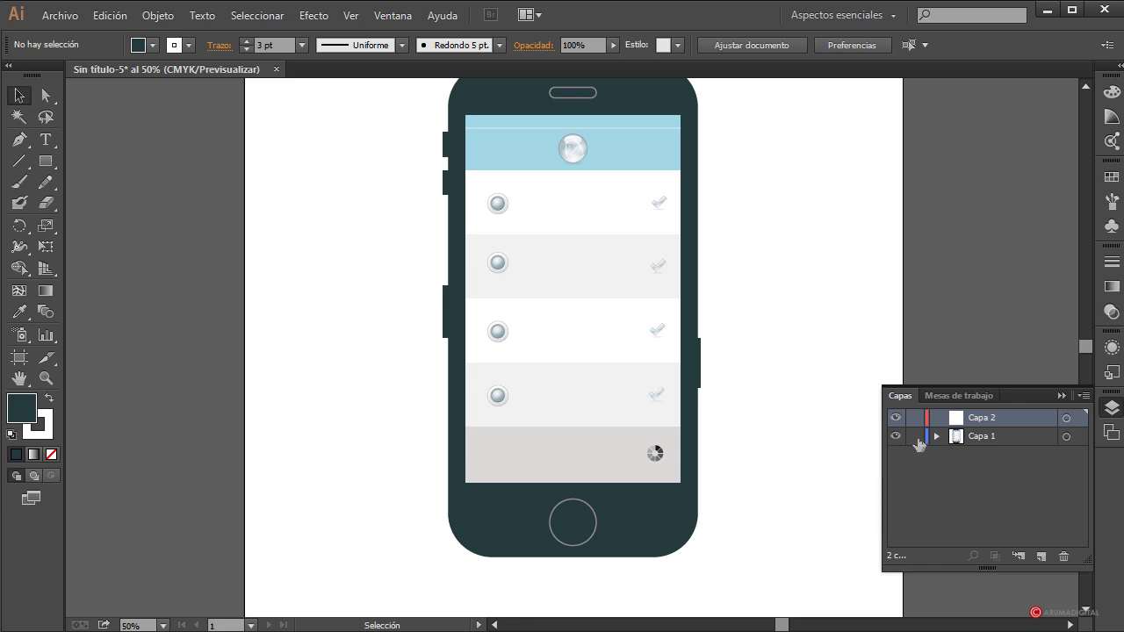
drag(994, 436, 1063, 415)
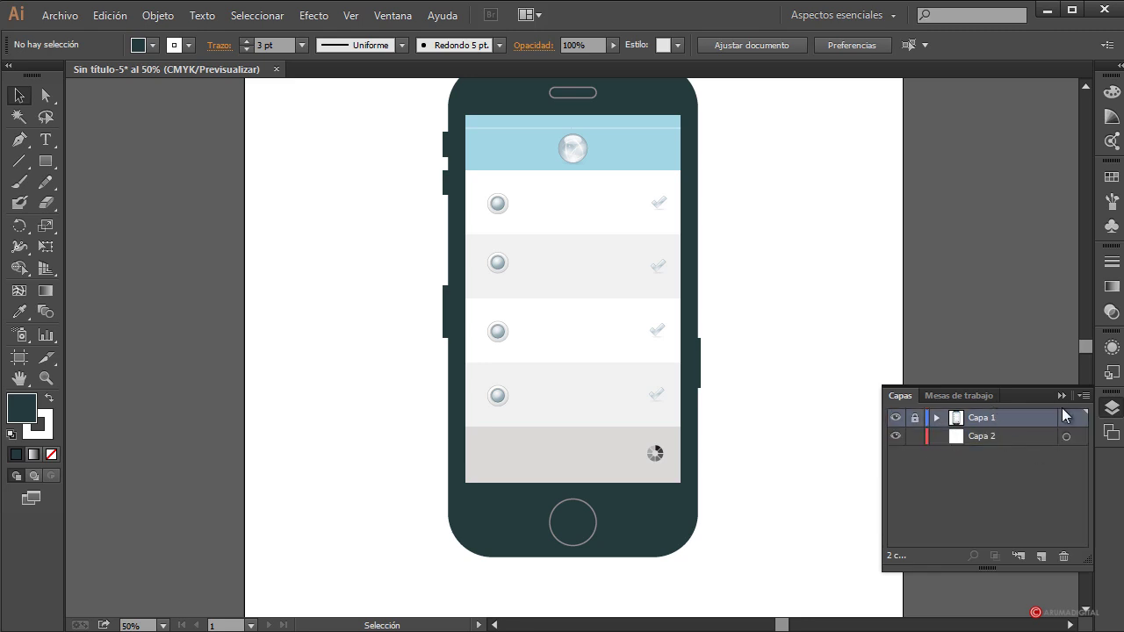
click(1011, 434)
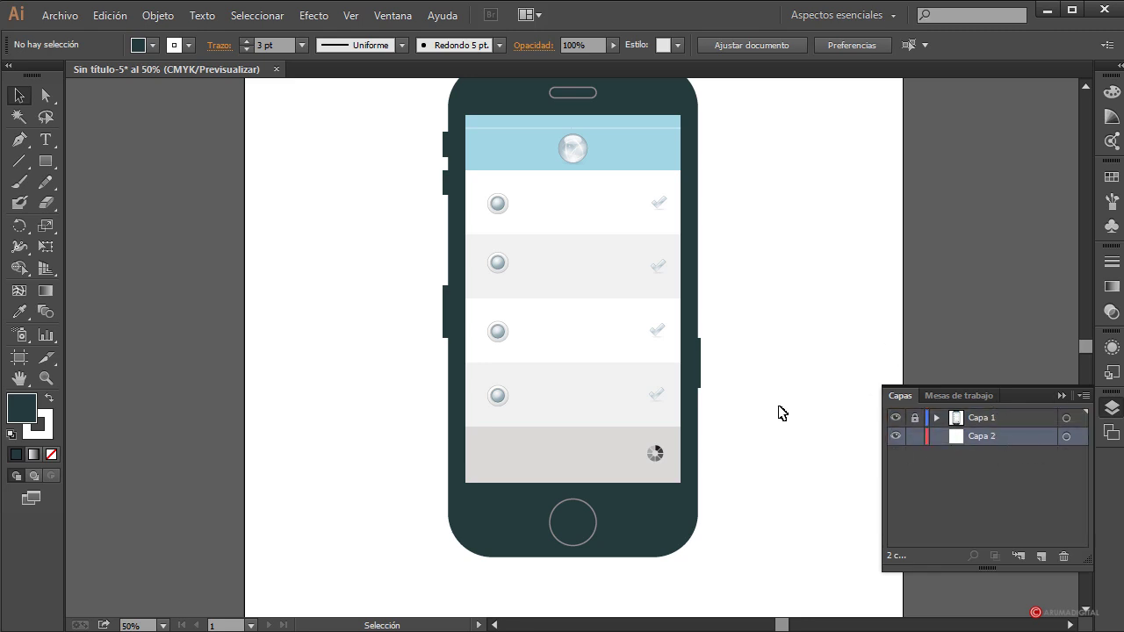
Step: Draw a full-width rectangle on Capa 2 from the artboard's lower-left corner up to the top of the home button
scroll(777, 414, up, 1)
scroll(776, 415, up, 4)
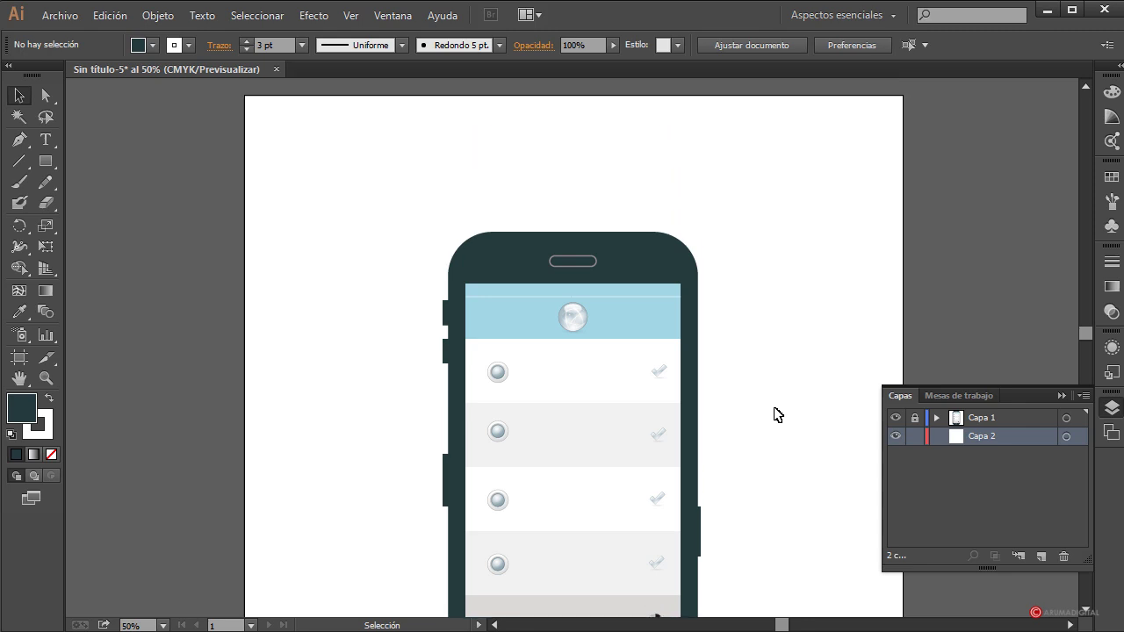
scroll(776, 415, down, 3)
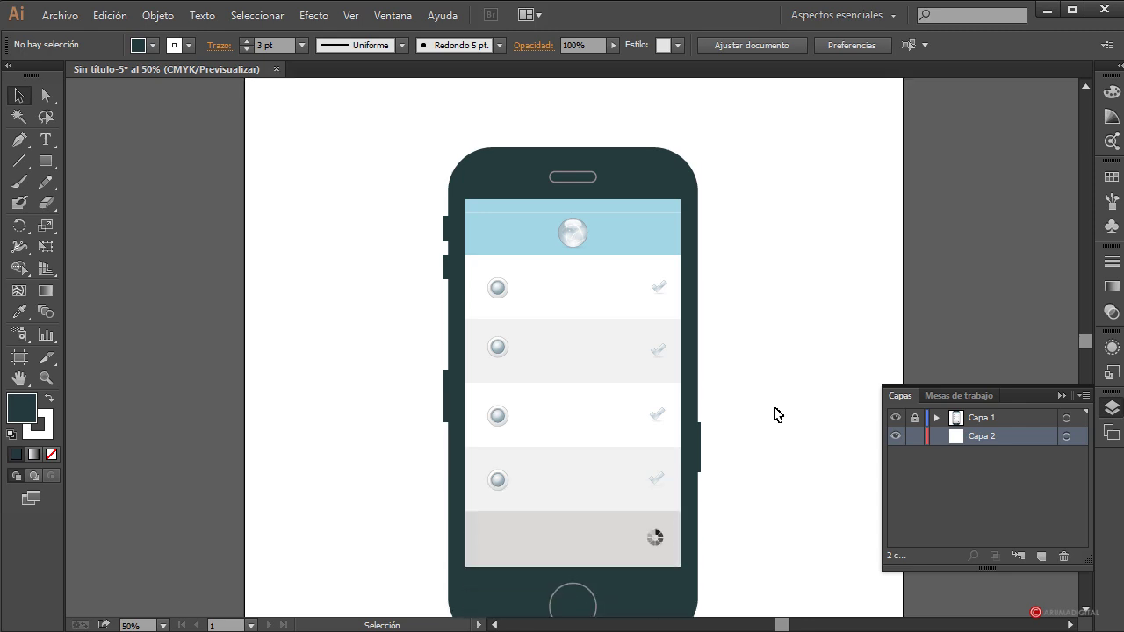
click(44, 161)
scroll(249, 339, down, 7)
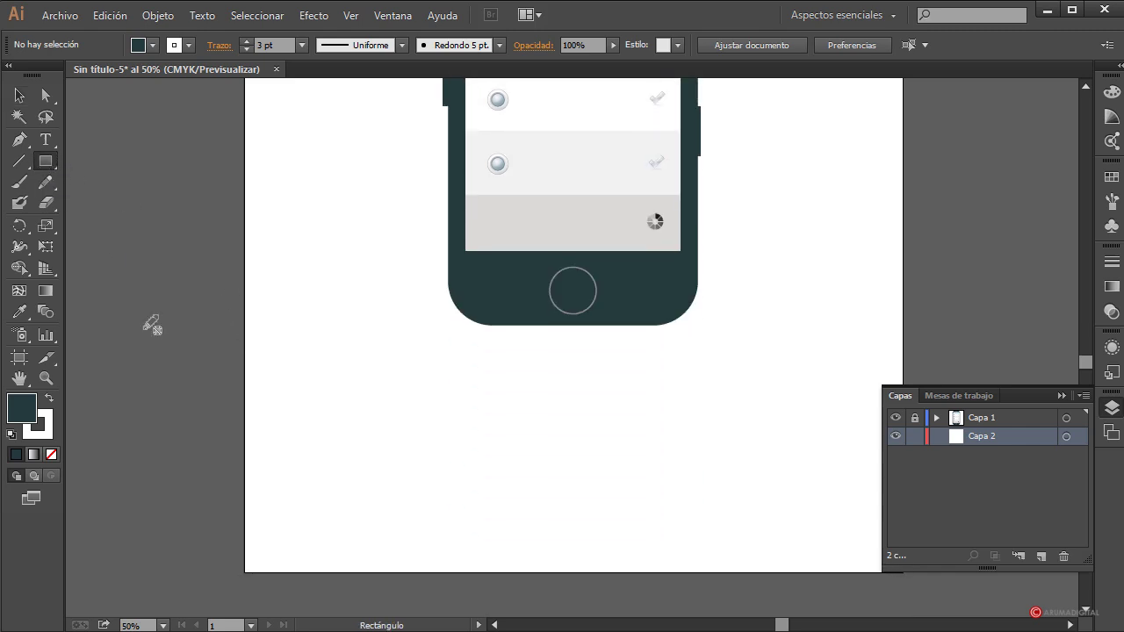
click(985, 417)
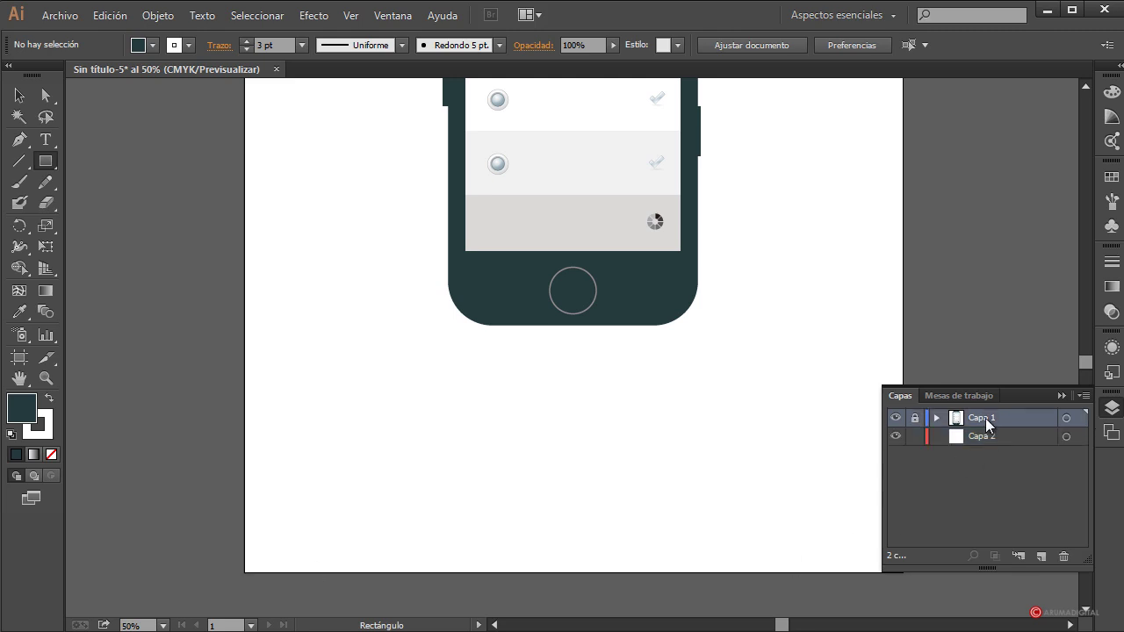
click(980, 437)
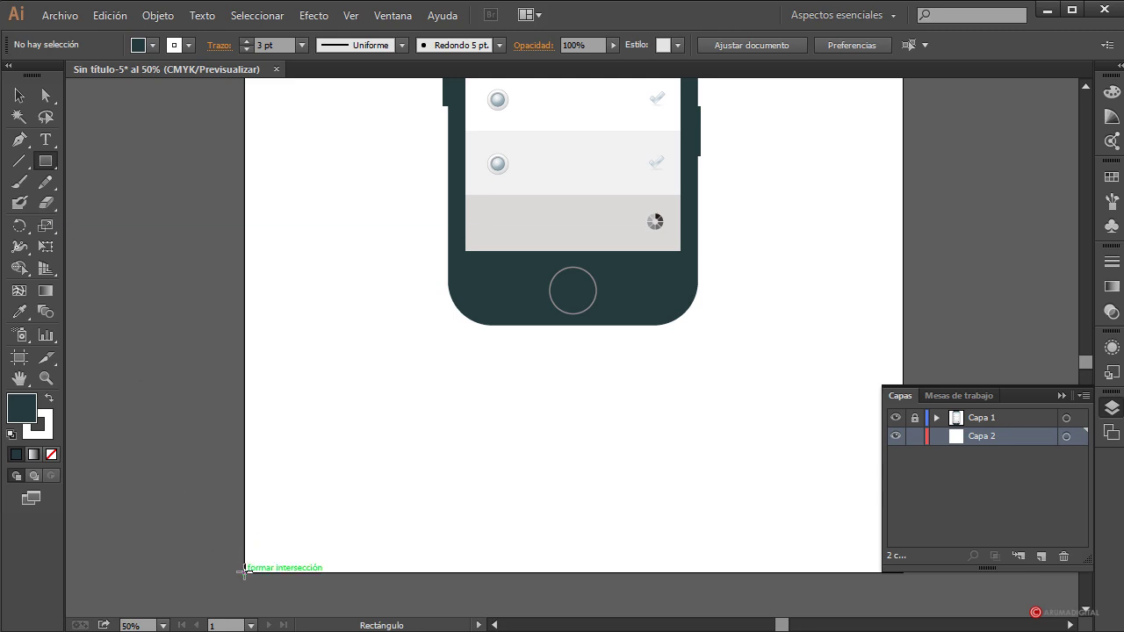
drag(244, 571, 903, 267)
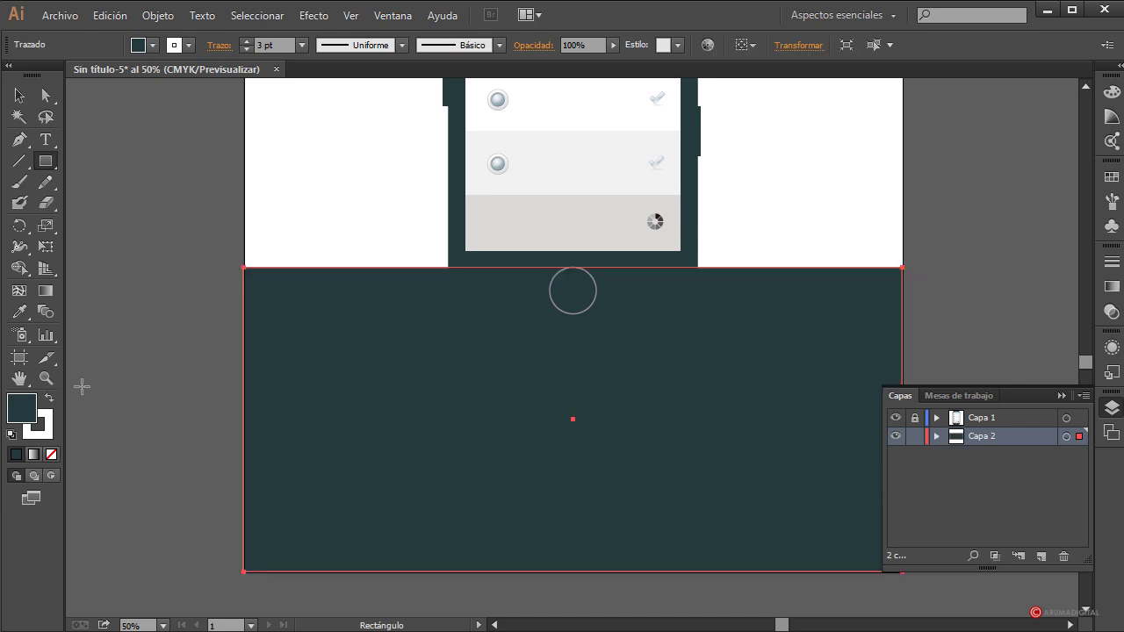
Step: Lighten the lower background rectangle's fill to a slate tone with 12% saturation and 33% brightness
click(1112, 93)
drag(976, 166, 971, 137)
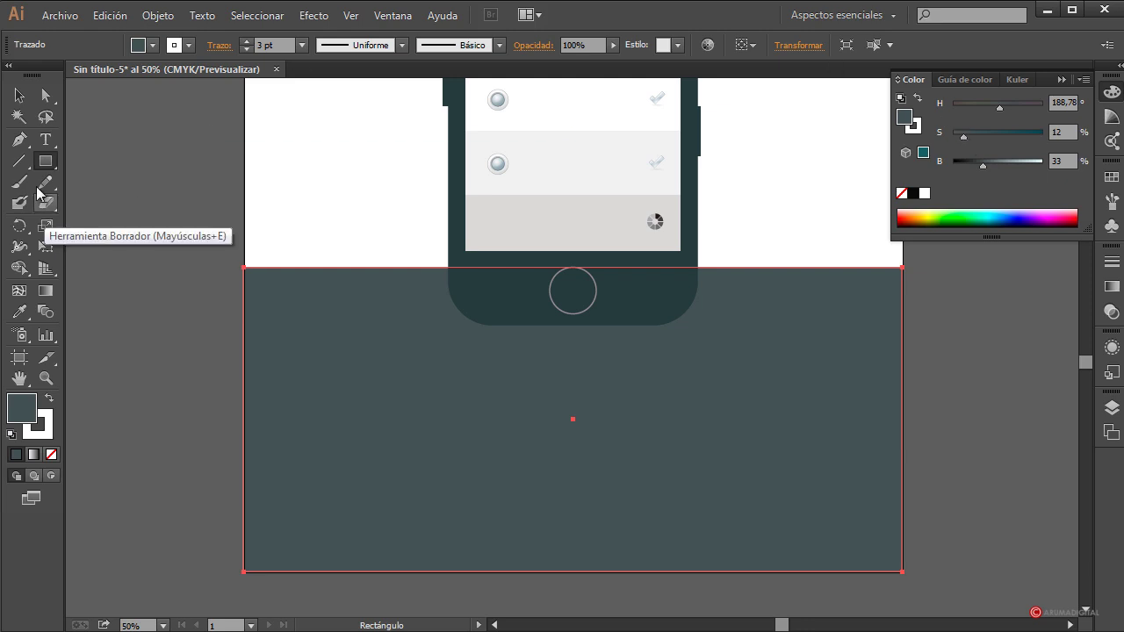
click(19, 95)
click(138, 296)
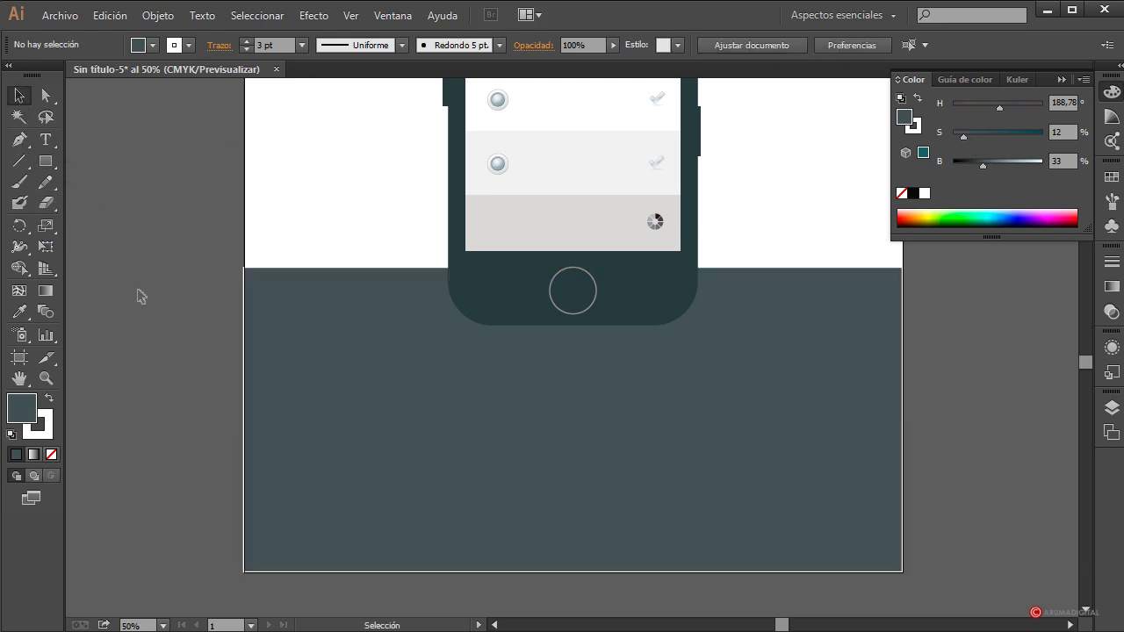
Step: Remove the white outline from the slate background rectangle and set the default stroke to none
scroll(138, 296, up, 2)
scroll(138, 296, up, 5)
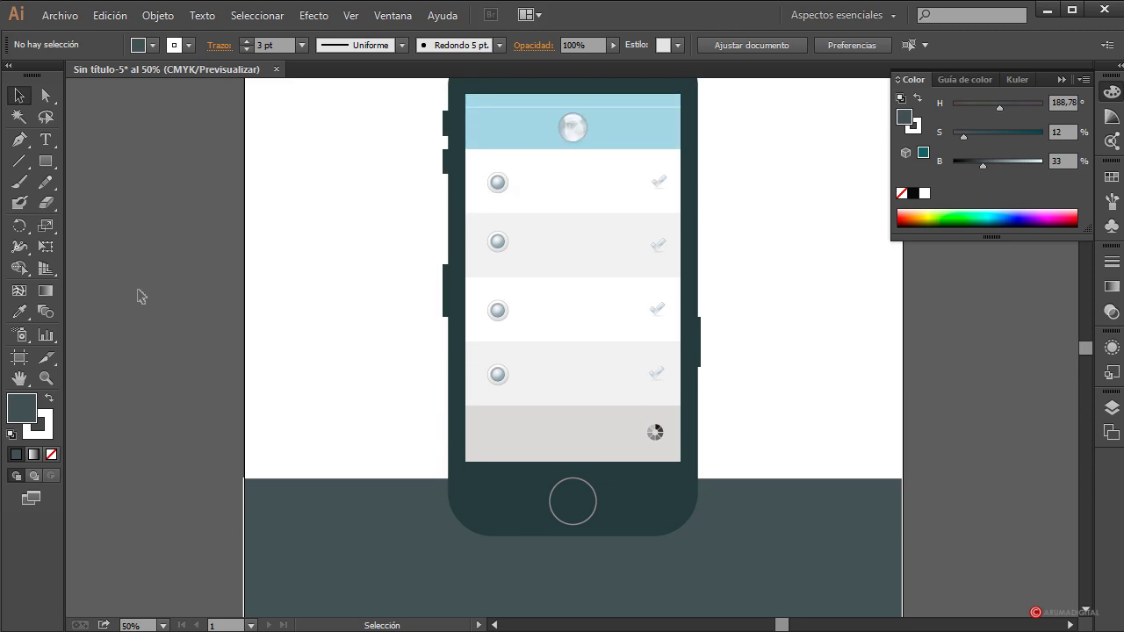
click(45, 160)
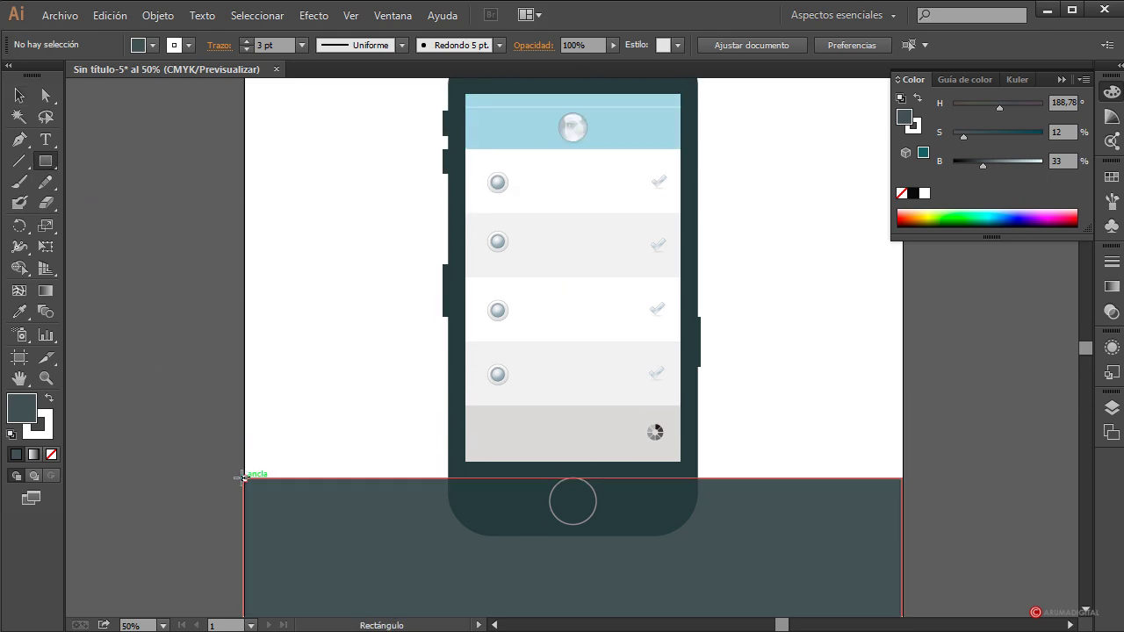
click(188, 45)
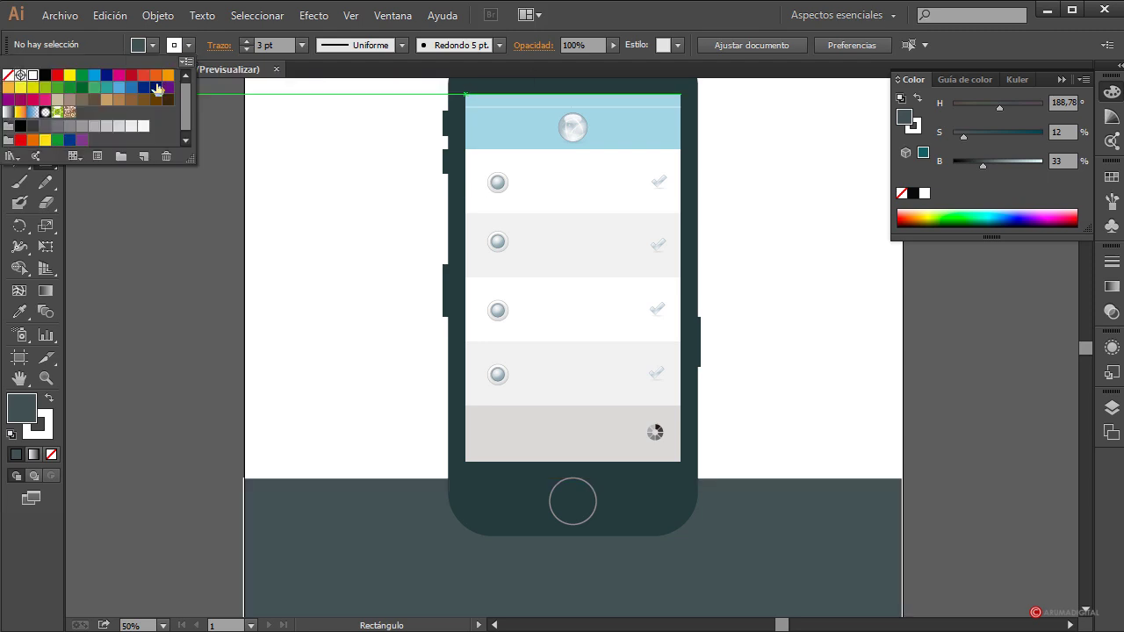
click(9, 75)
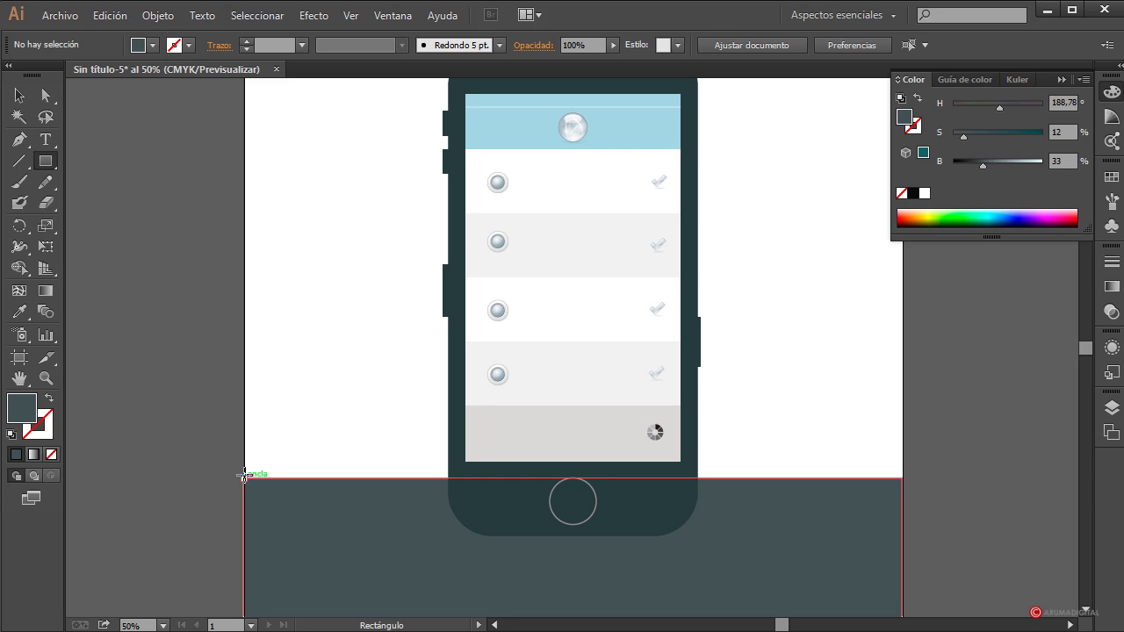
click(19, 95)
drag(169, 415, 299, 551)
click(188, 45)
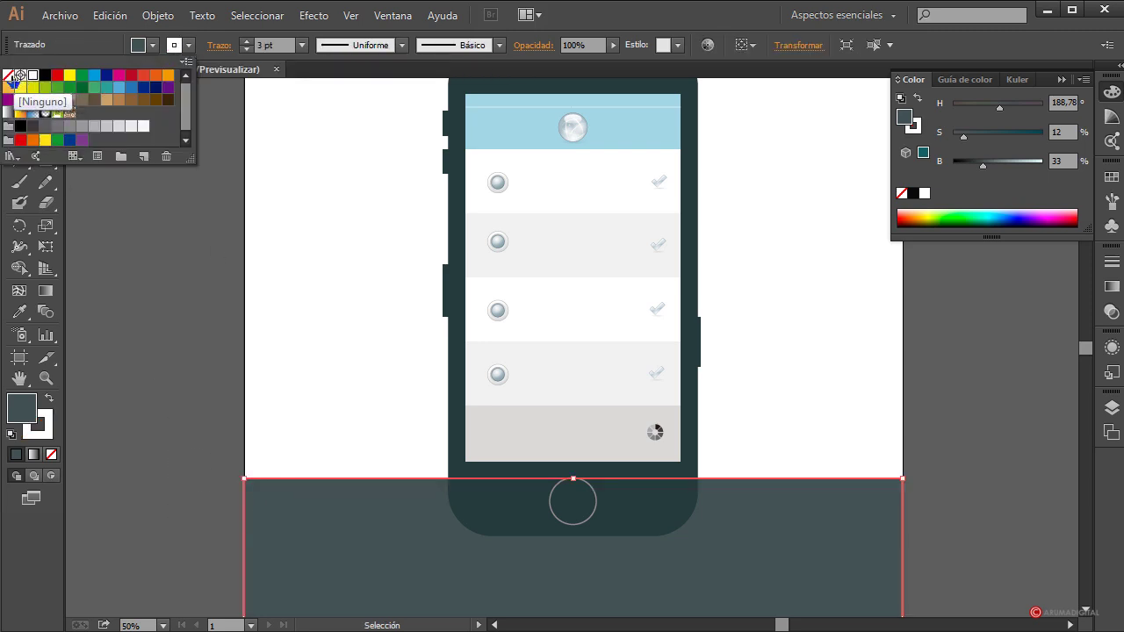
click(18, 76)
Step: Draw a second full-width rectangle from the slate band's upper edge up to the level of the phone's blue header
click(46, 161)
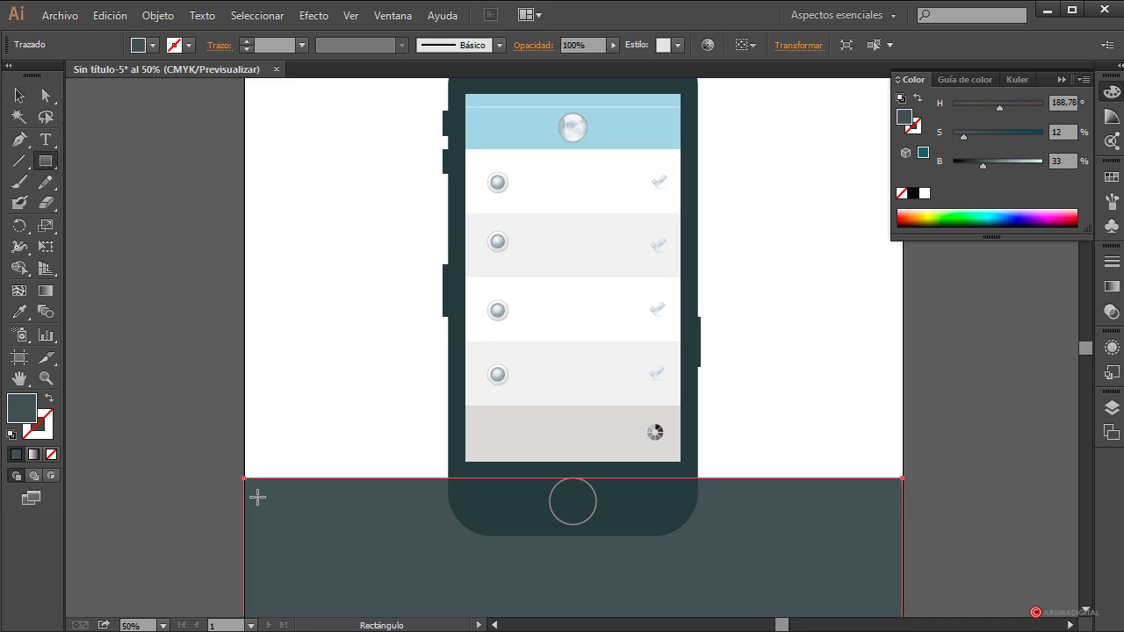
mouse_move(245, 479)
mouse_down()
mouse_move(864, 306)
mouse_move(902, 194)
mouse_move(904, 72)
mouse_move(902, 305)
mouse_up()
scroll(276, 343, down, 1)
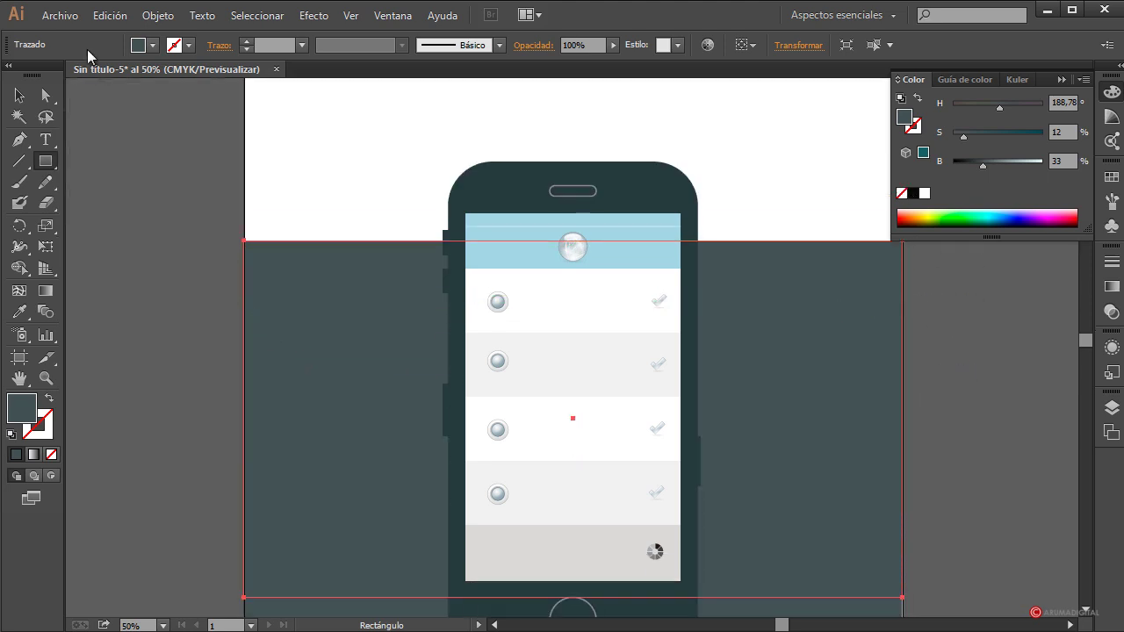
Step: Fill the upper background rectangle with light grey at 3% saturation and 90% brightness, and fit its right edge to the artboard
drag(983, 164, 1034, 166)
click(19, 95)
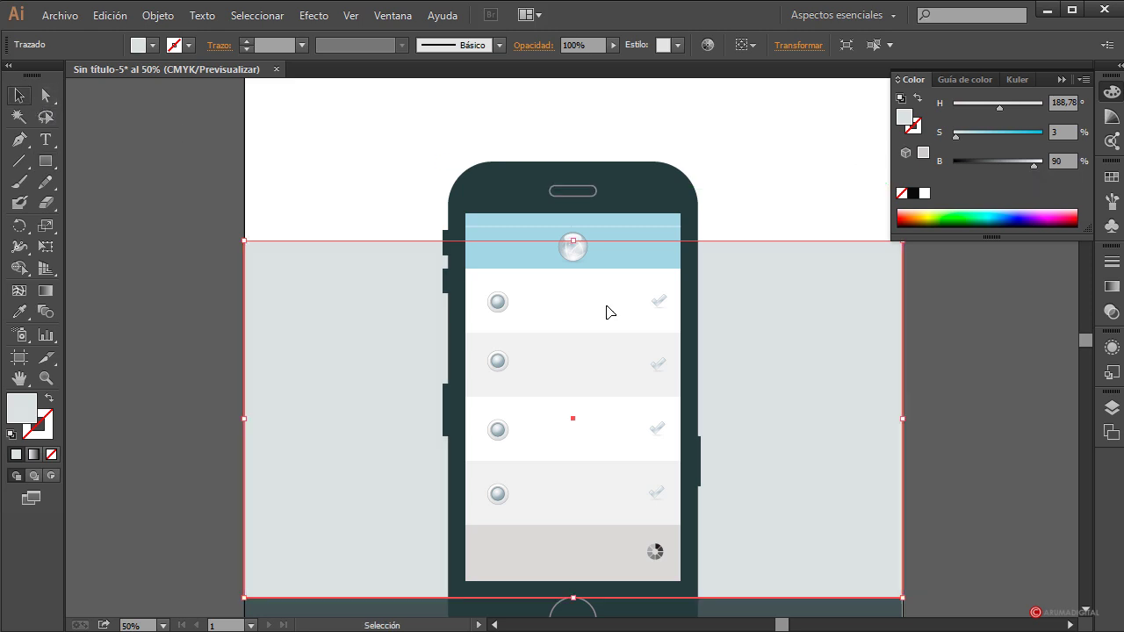
mouse_move(904, 419)
mouse_down()
mouse_move(887, 420)
mouse_move(899, 418)
mouse_up()
click(954, 434)
Step: Draw a rectangle from the artboard's left edge to behind the phone's side buttons, overlapping the light grey band's upper edge
scroll(957, 432, up, 3)
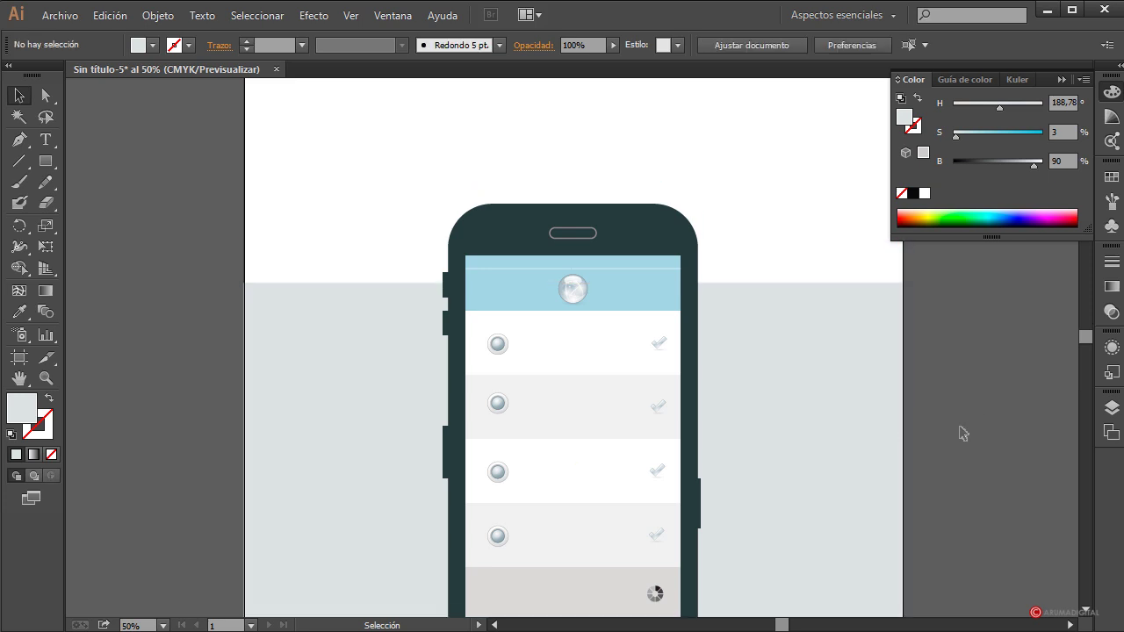
scroll(967, 431, down, 5)
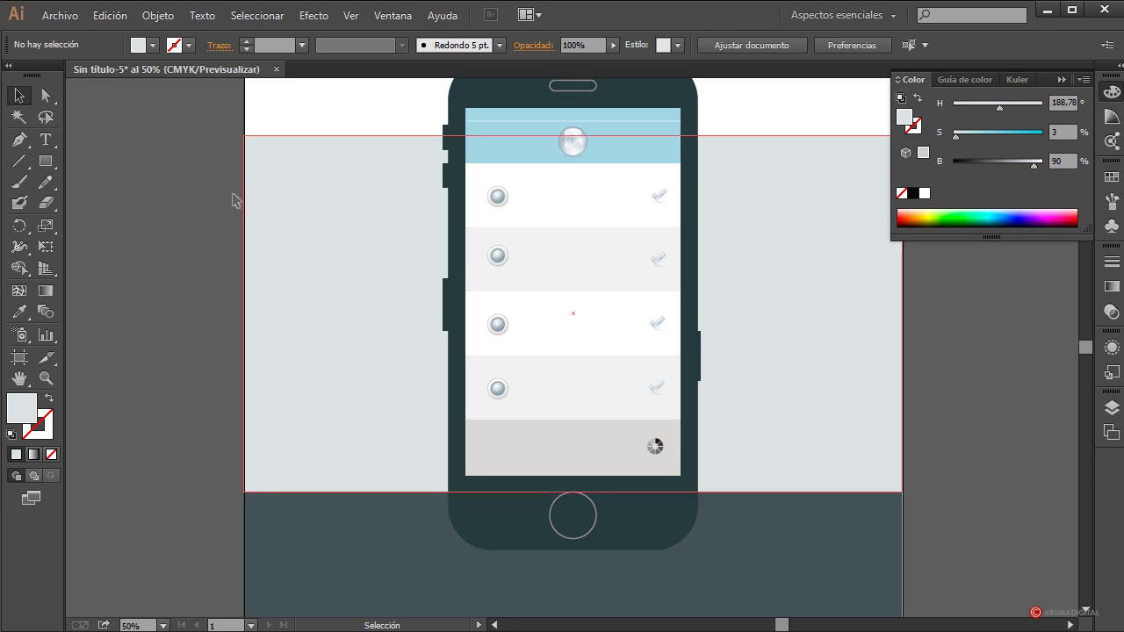
scroll(189, 321, up, 1)
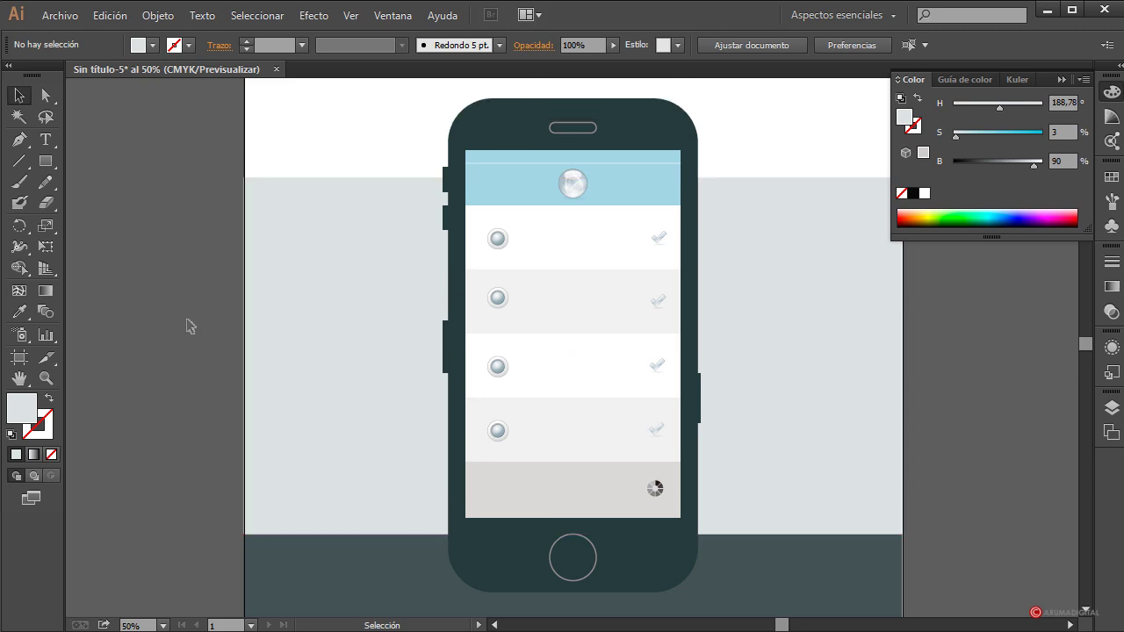
scroll(189, 326, down, 5)
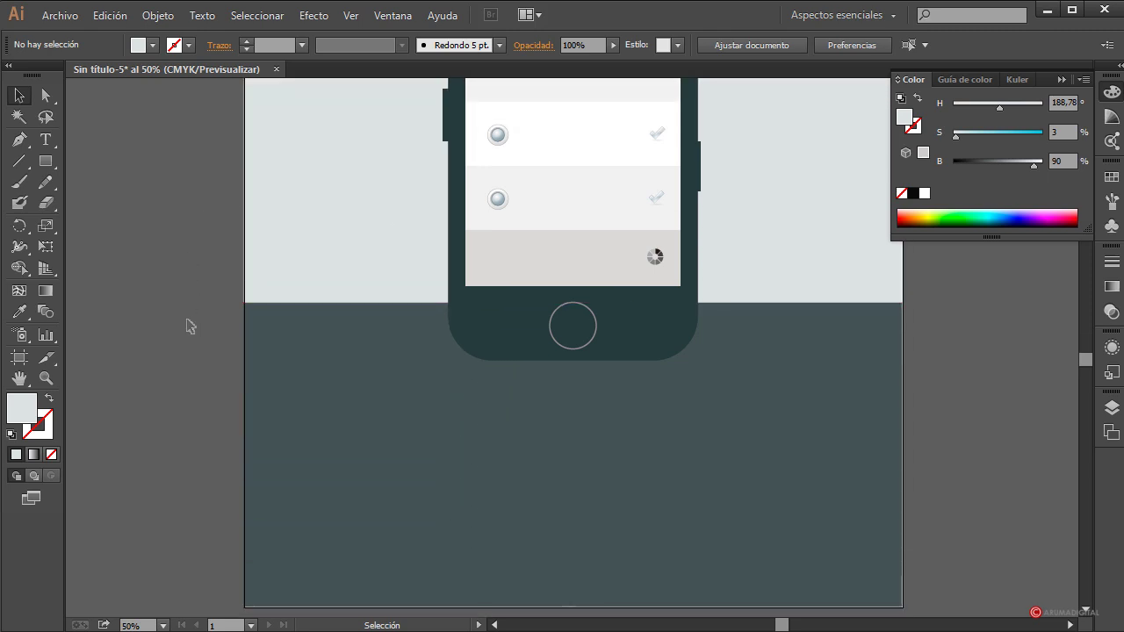
scroll(191, 326, up, 6)
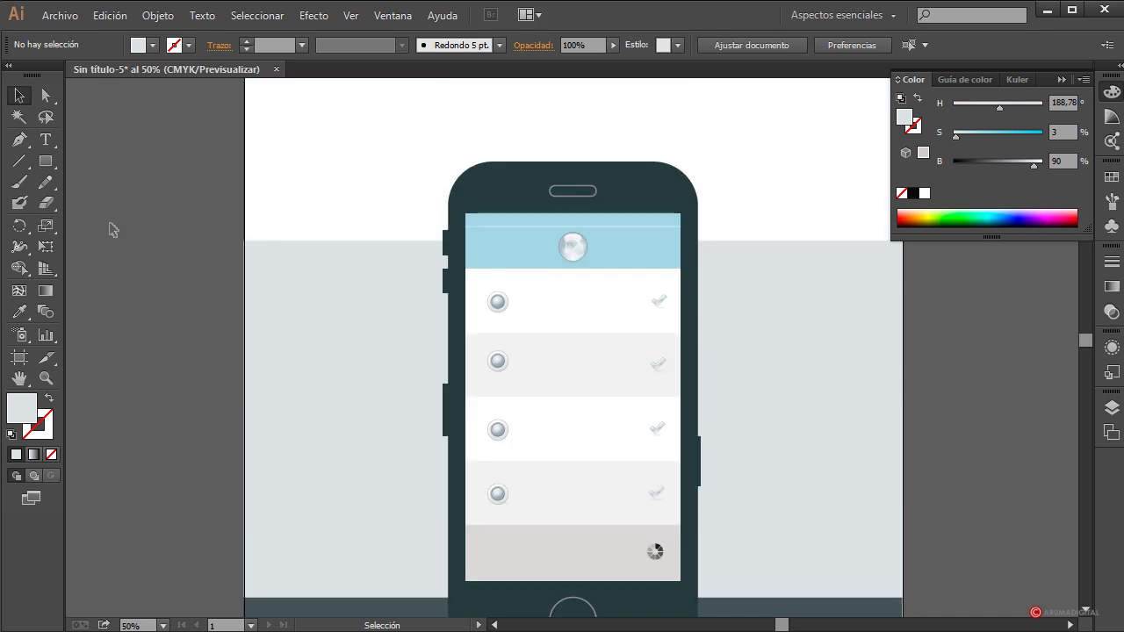
click(49, 163)
drag(246, 203, 460, 322)
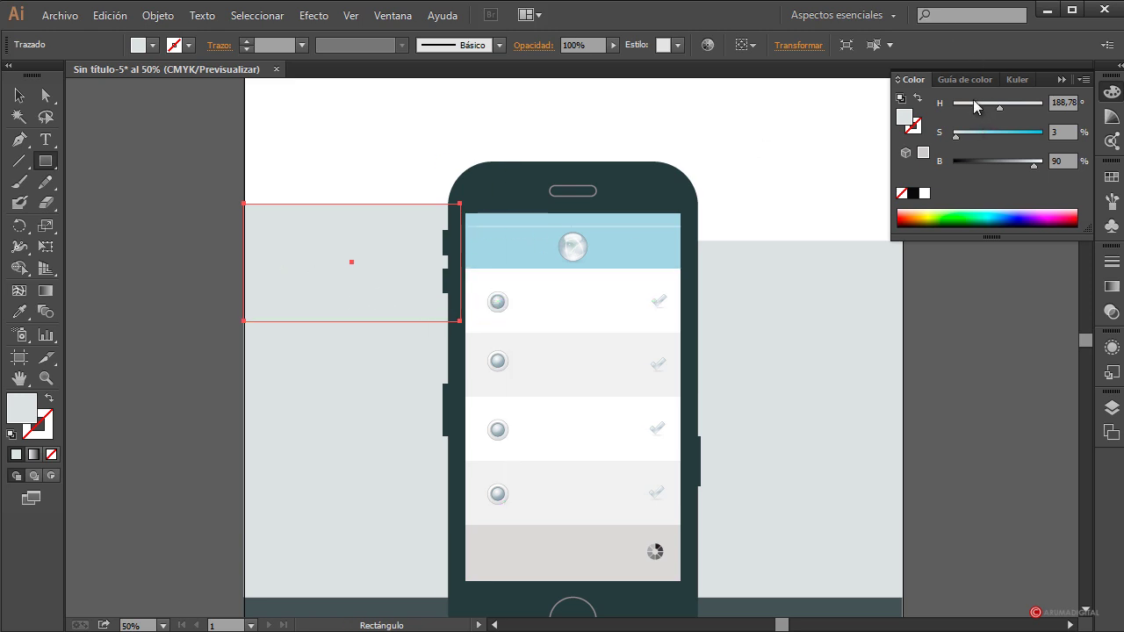
Step: Fill the small rectangle beside the phone with a medium green swatch
click(155, 49)
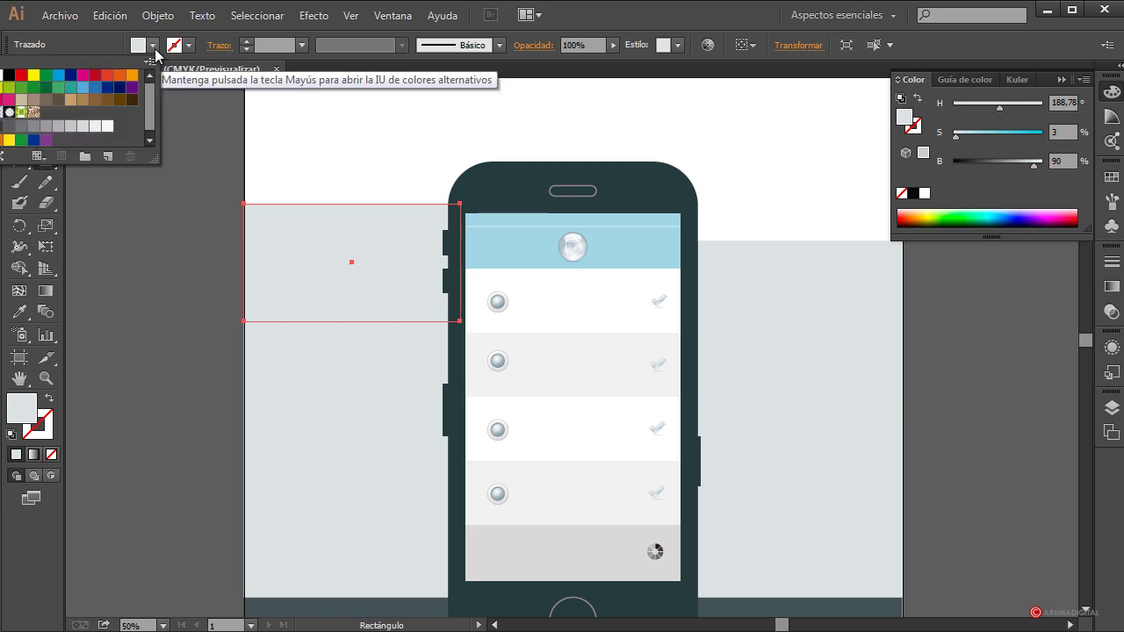
click(58, 89)
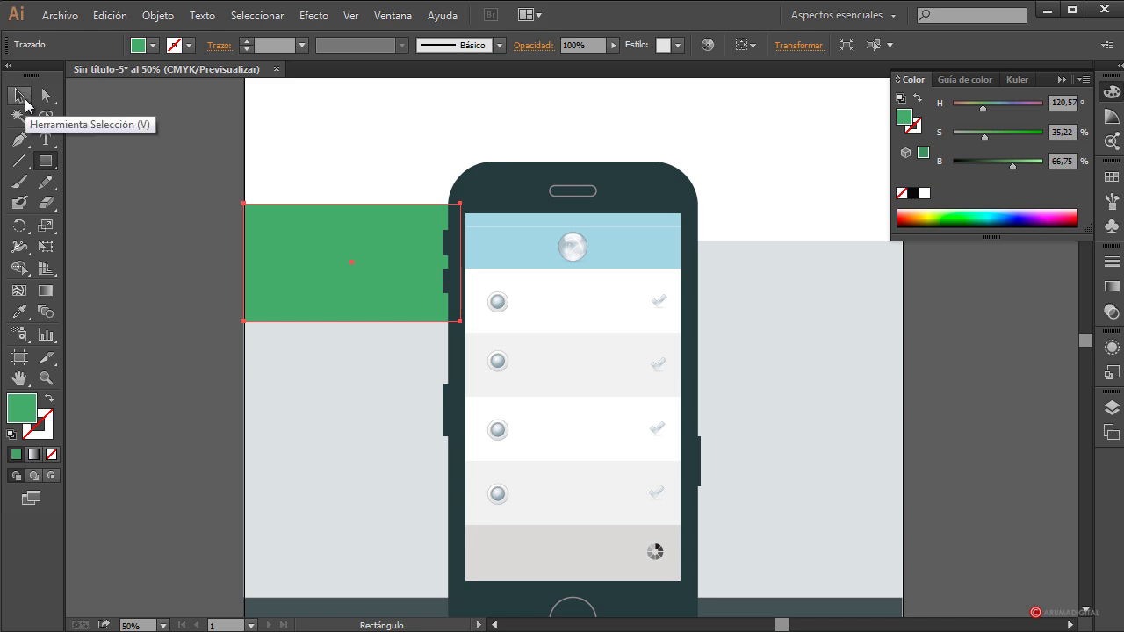
click(24, 100)
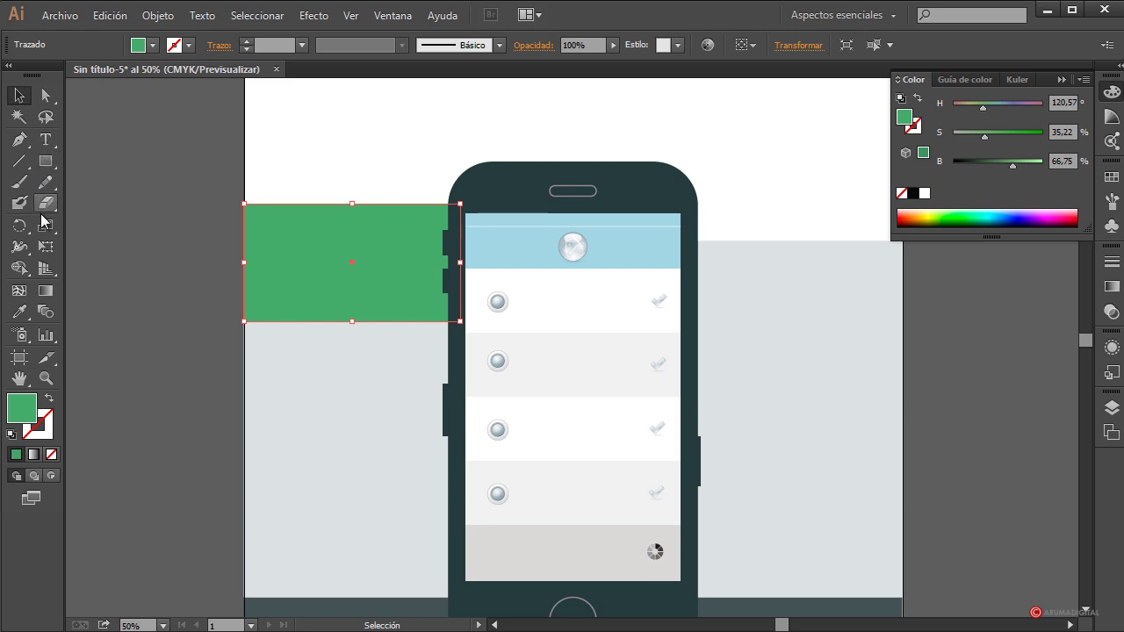
Step: Add the text "25%" on the green banner, enlarge it to about 95 pt and place it near the banner's upper edge beside the phone
click(46, 140)
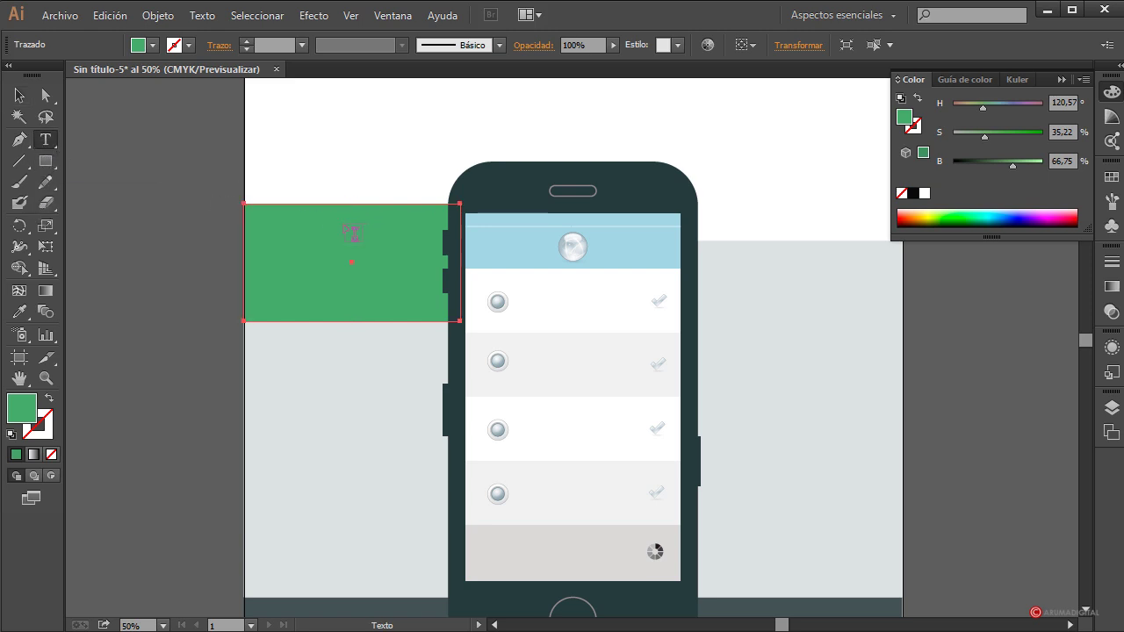
click(429, 275)
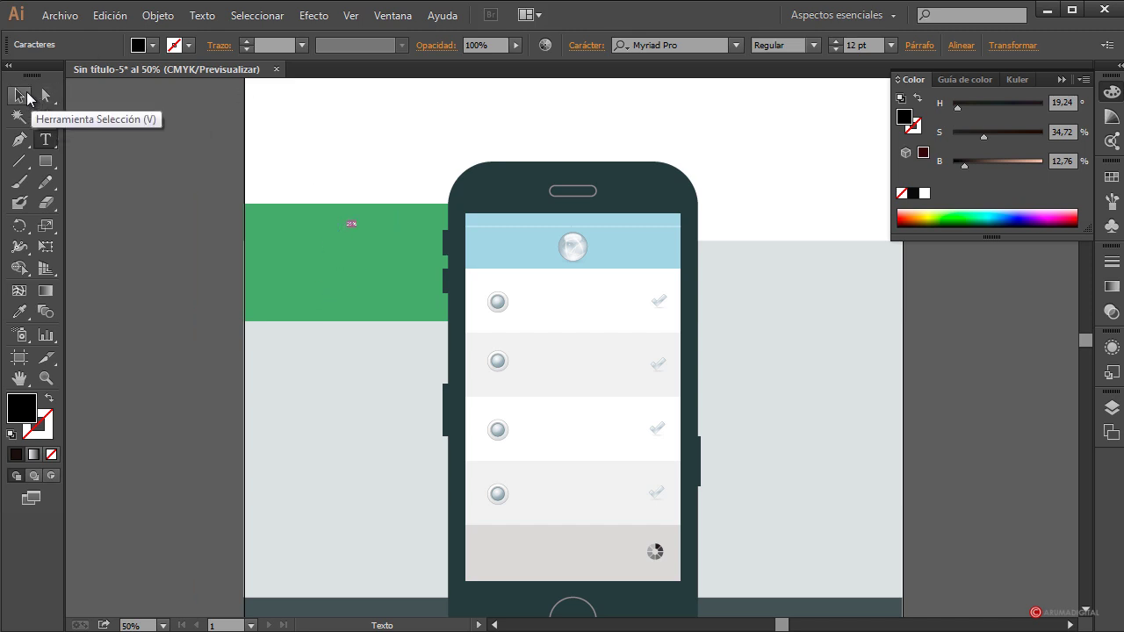
click(27, 98)
drag(352, 224, 457, 312)
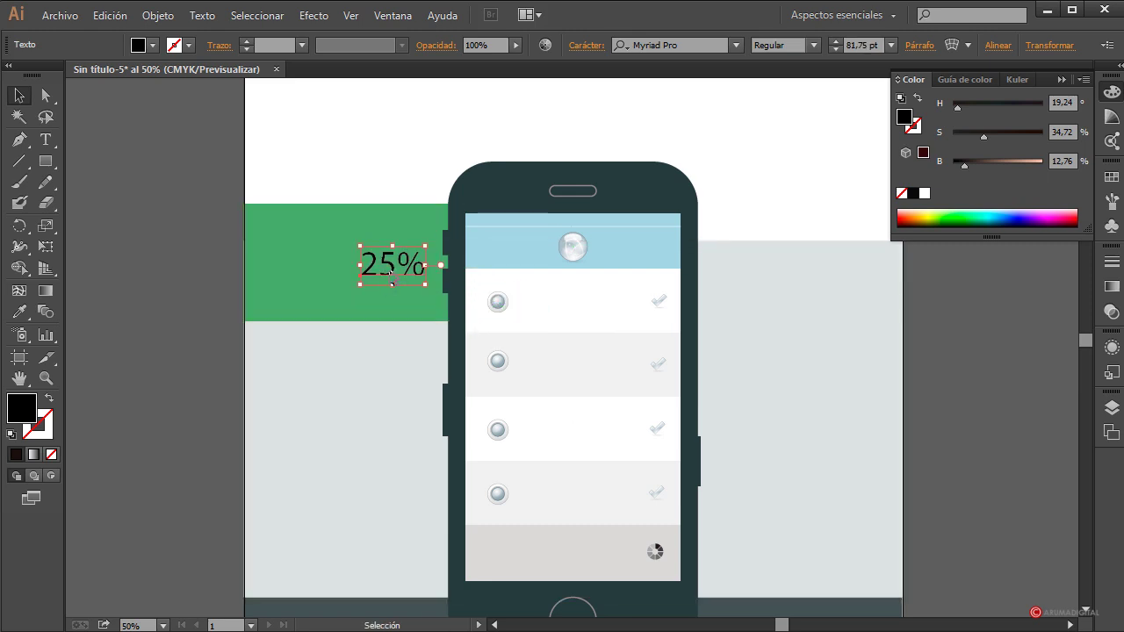
drag(392, 271, 380, 242)
drag(428, 273, 420, 262)
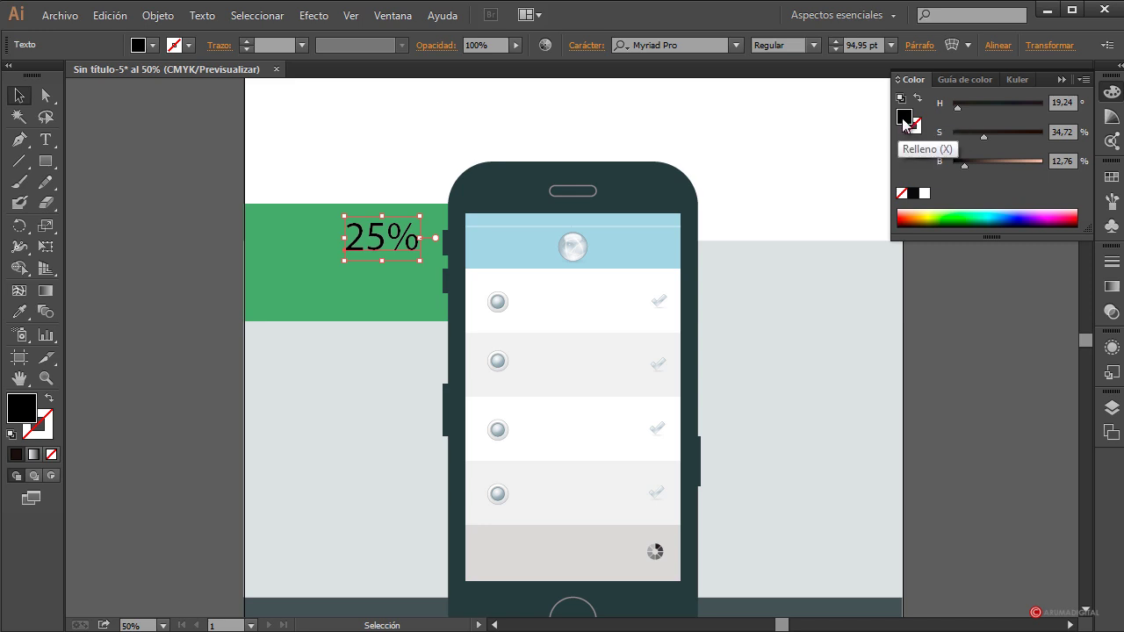
Step: Fill the "25%" text with white
click(153, 45)
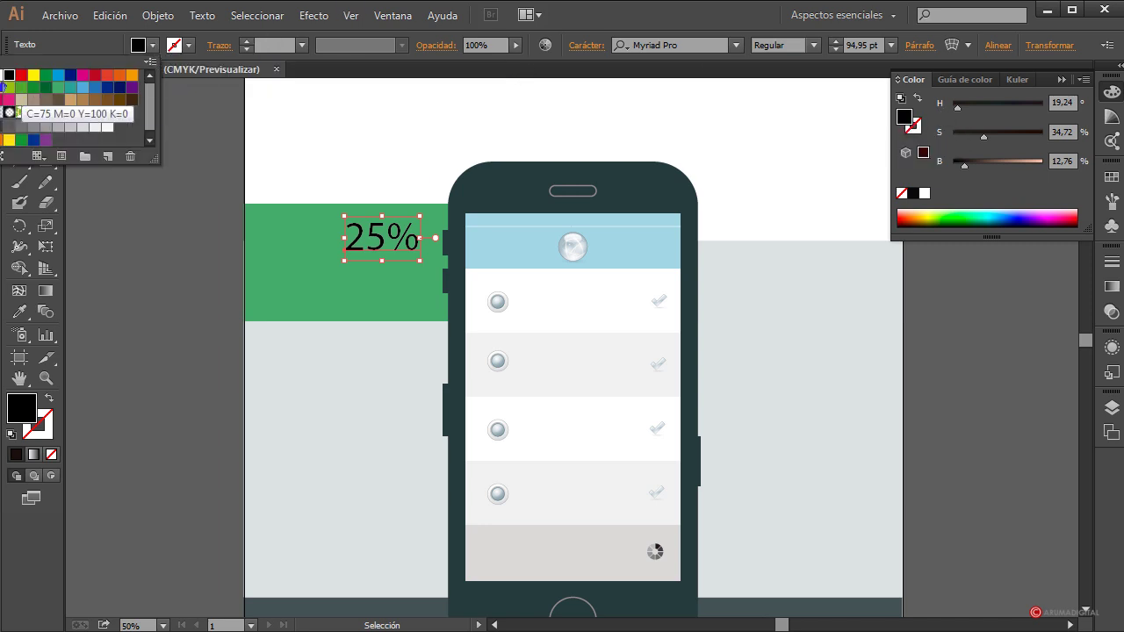
click(11, 111)
click(130, 275)
click(105, 383)
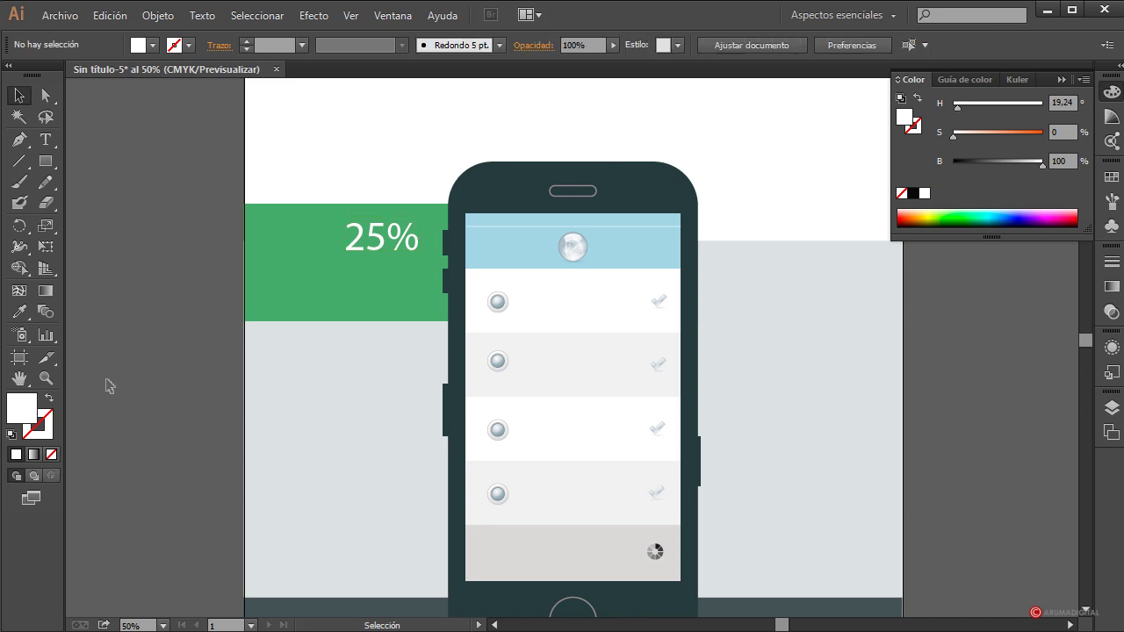
Step: Try several fonts on the "25%" text and set it to Myriad Roman
click(371, 249)
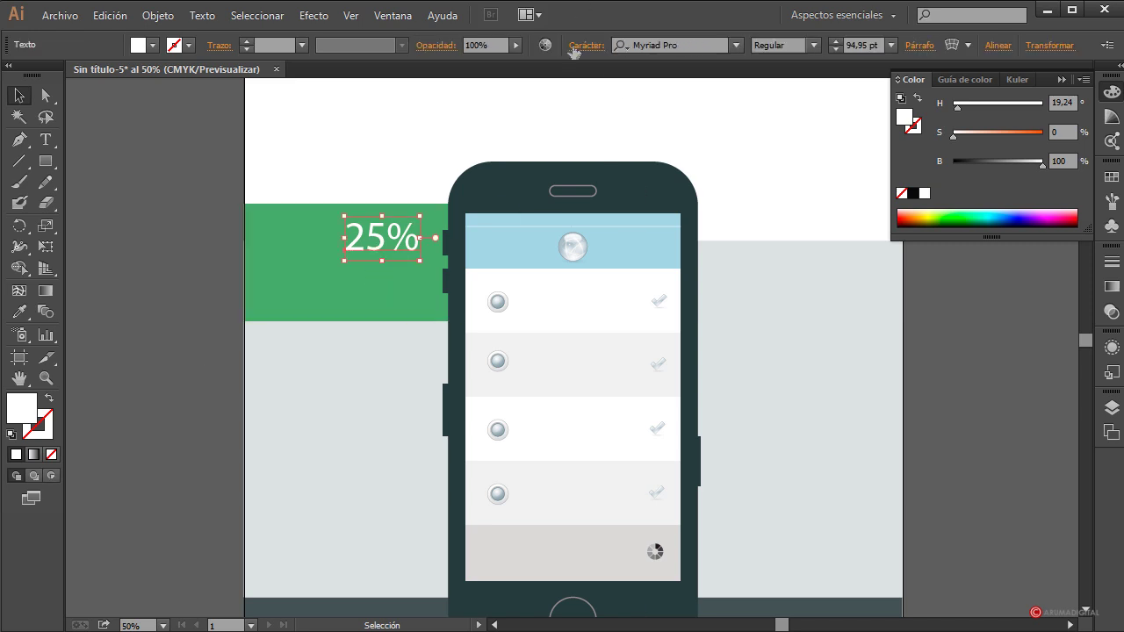
click(662, 44)
key(Down)
key(Down)
key(Down)
key(Down)
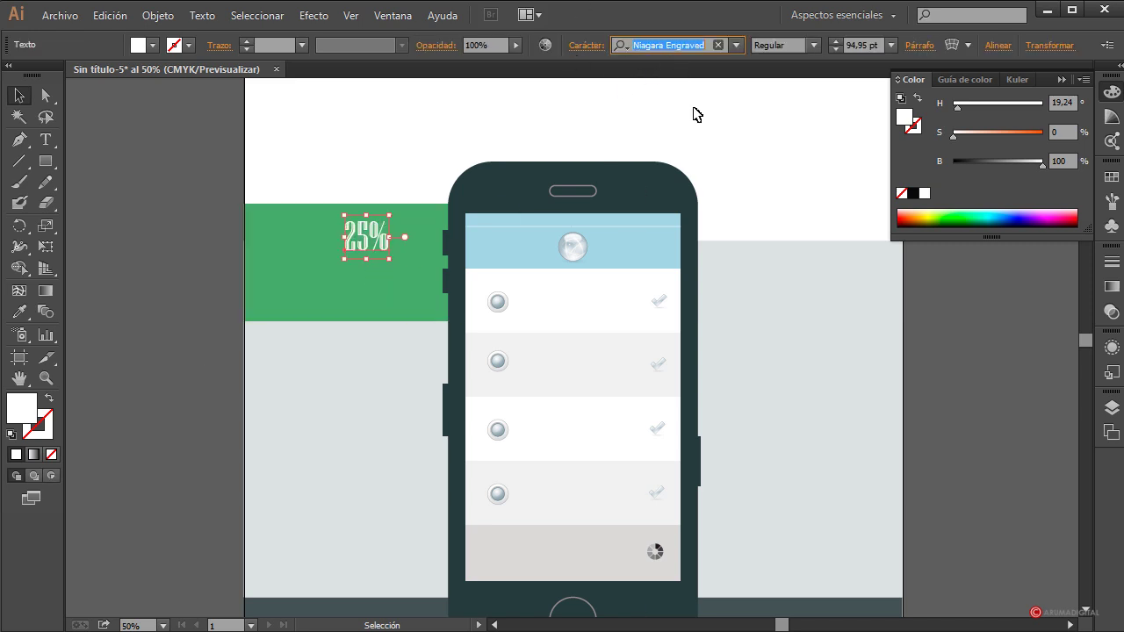
key(Down)
key(Down)
key(Down)
key(Down)
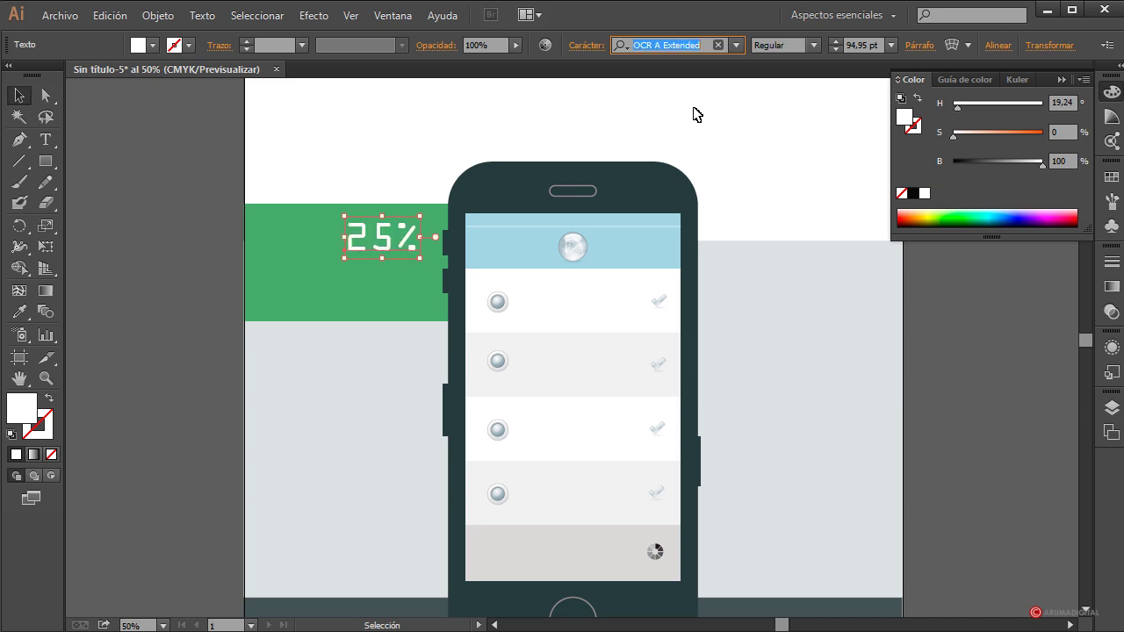
key(Down)
key(Down)
key(Down)
key(Down)
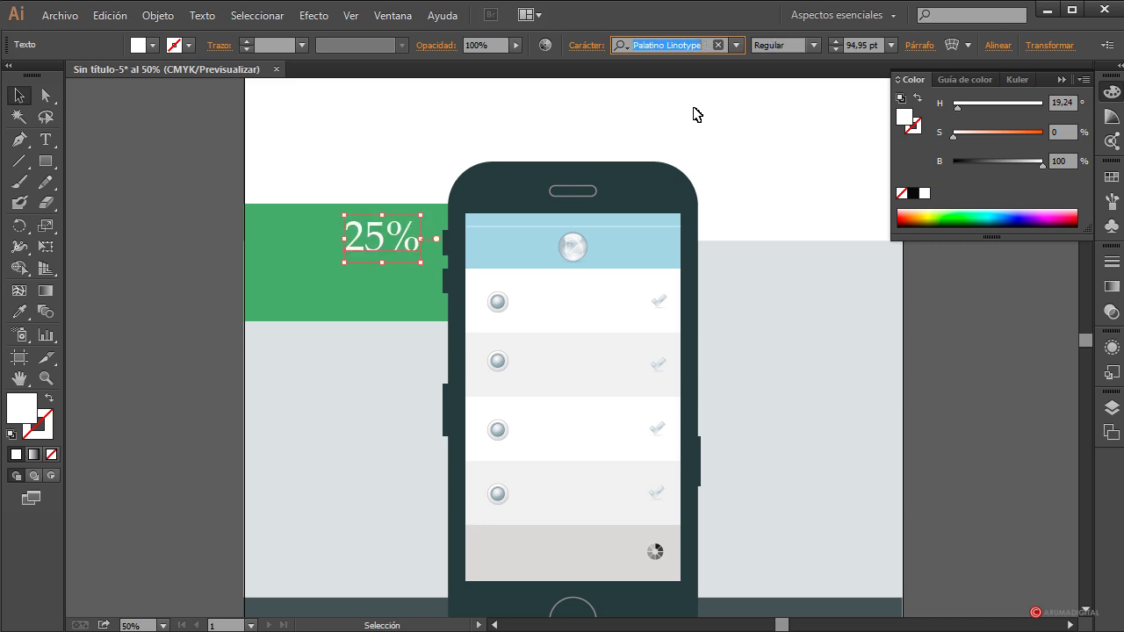
key(Up)
key(Up)
key(Up)
key(Up)
key(Up)
key(Up)
key(Up)
key(Up)
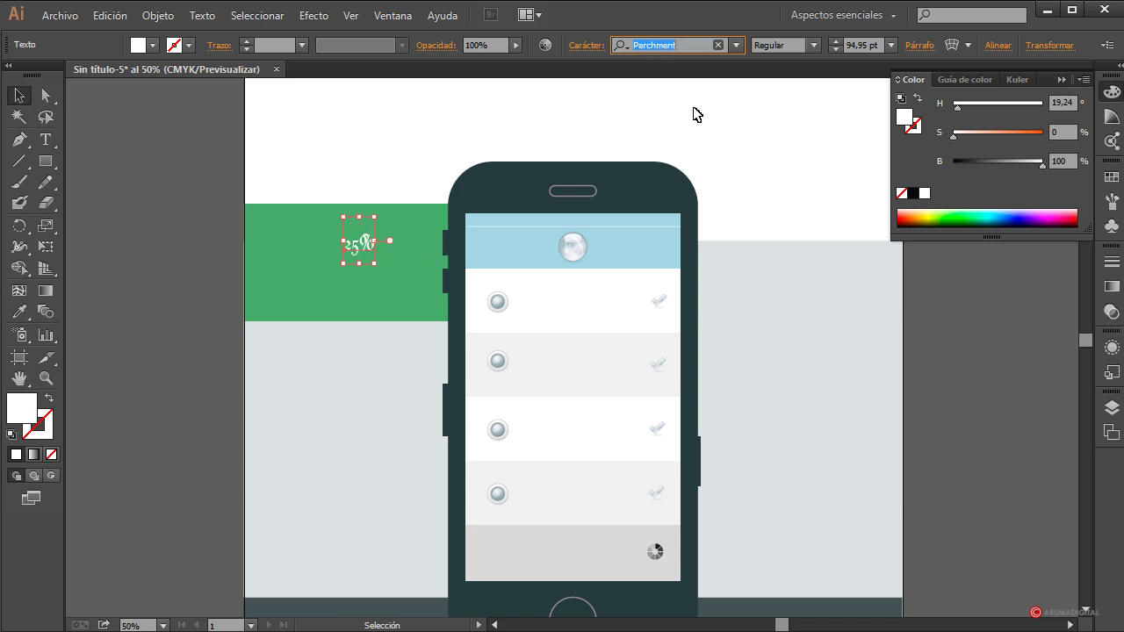
key(Up)
key(Up)
key(Up)
key(Up)
key(Up)
key(Up)
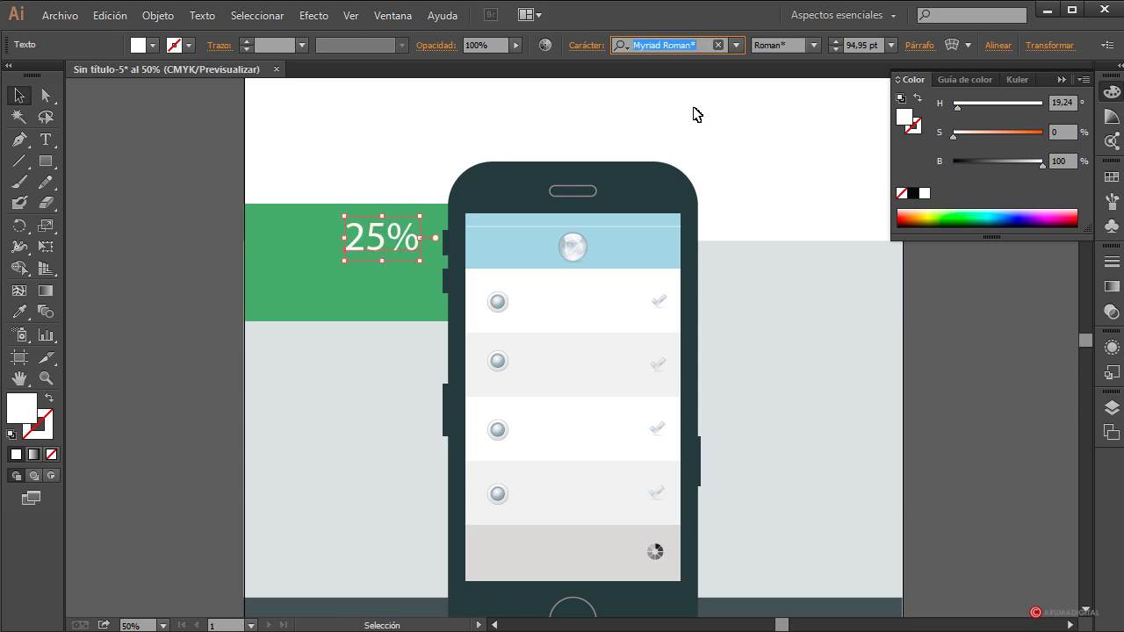
key(Up)
key(Up)
key(Down)
key(Down)
click(211, 334)
key(ctrl+z)
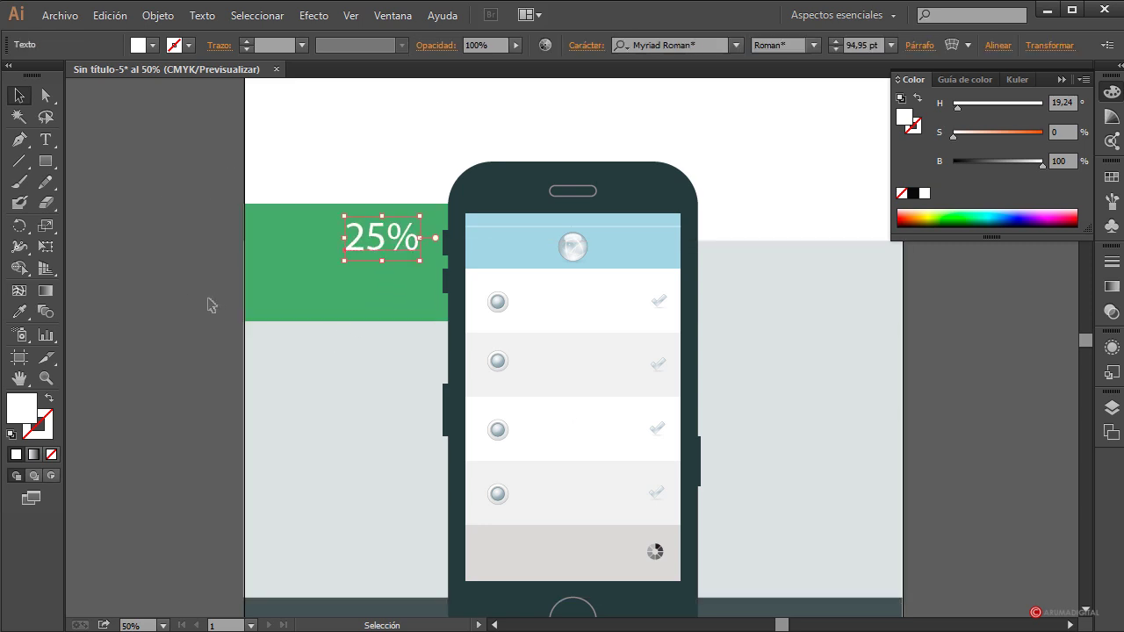
click(161, 283)
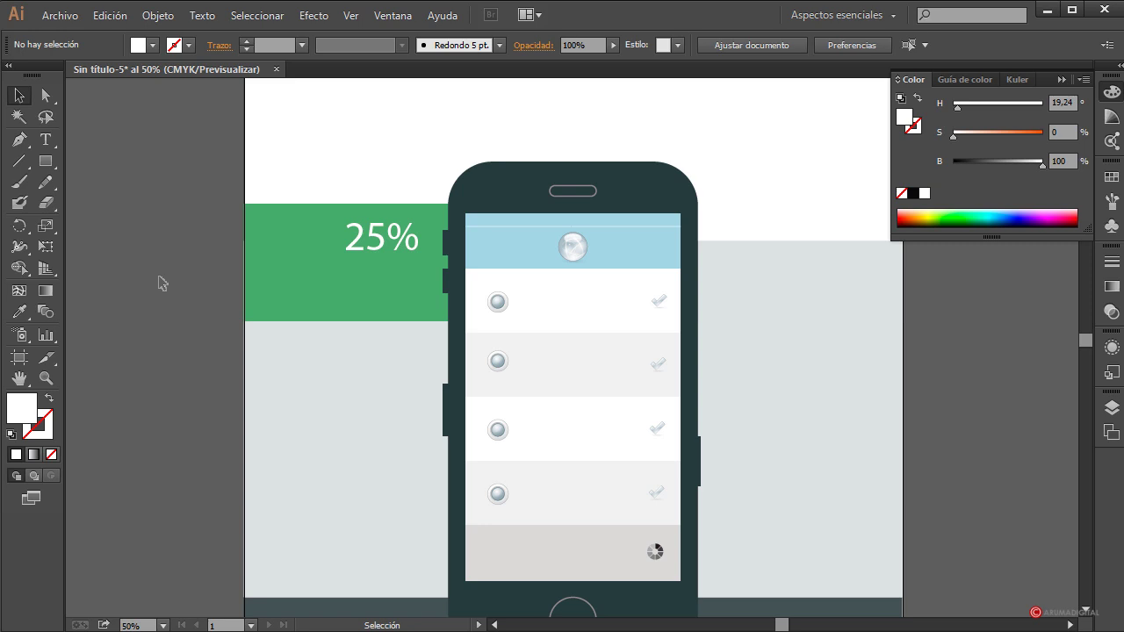
Step: Draw a small white square left of the "25%" text and rotate it 45° into a diamond
click(45, 161)
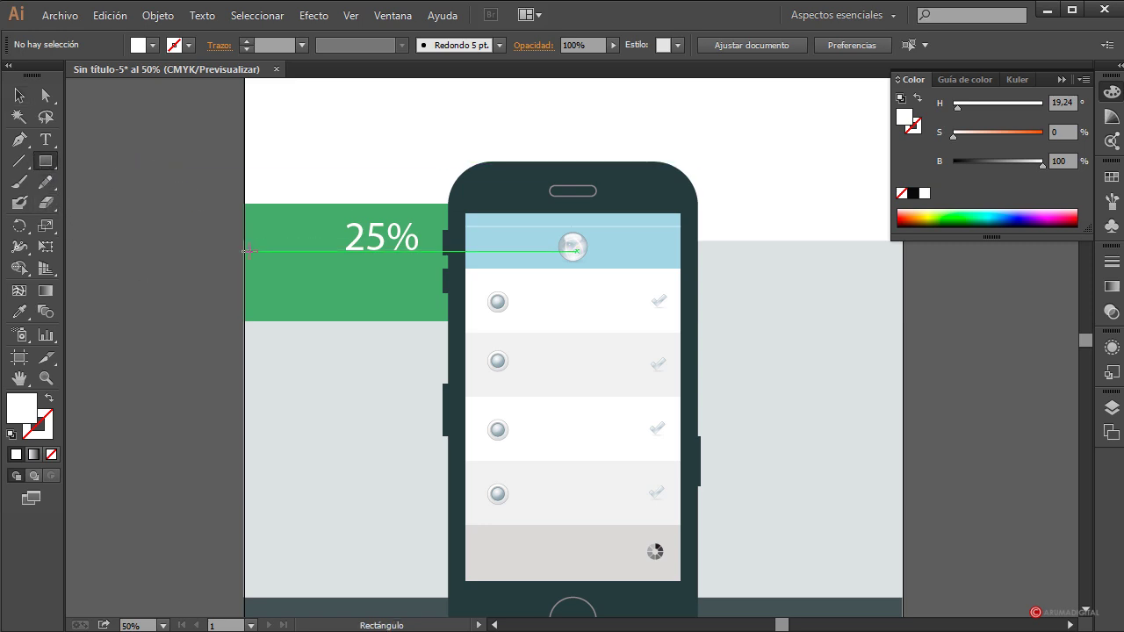
mouse_move(272, 220)
mouse_down()
mouse_move(297, 249)
mouse_move(286, 235)
mouse_up()
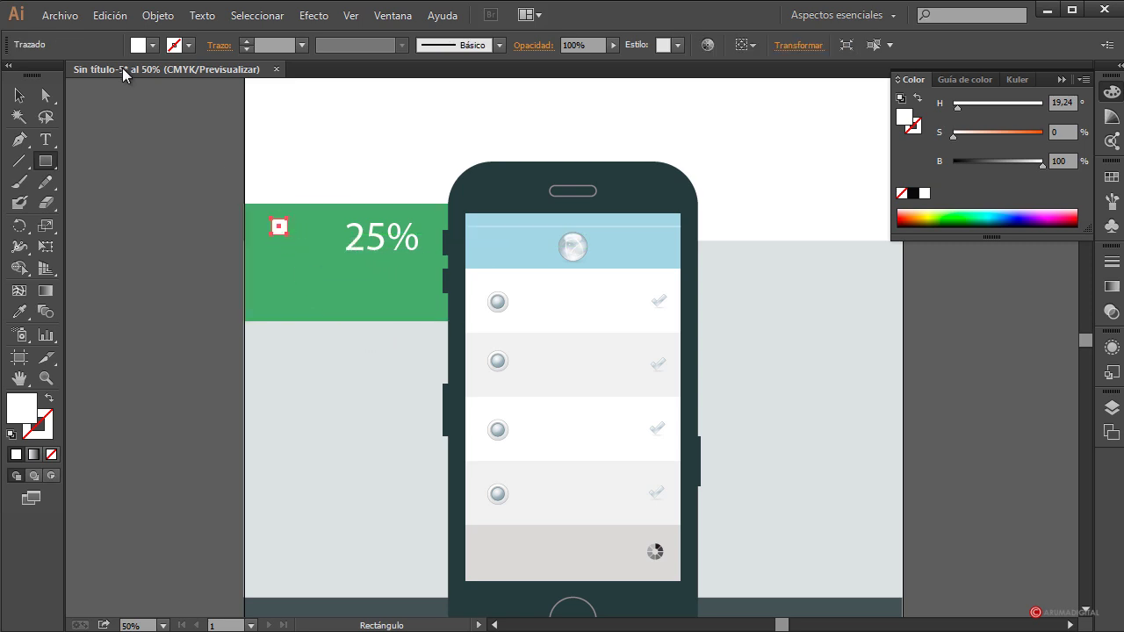
click(19, 95)
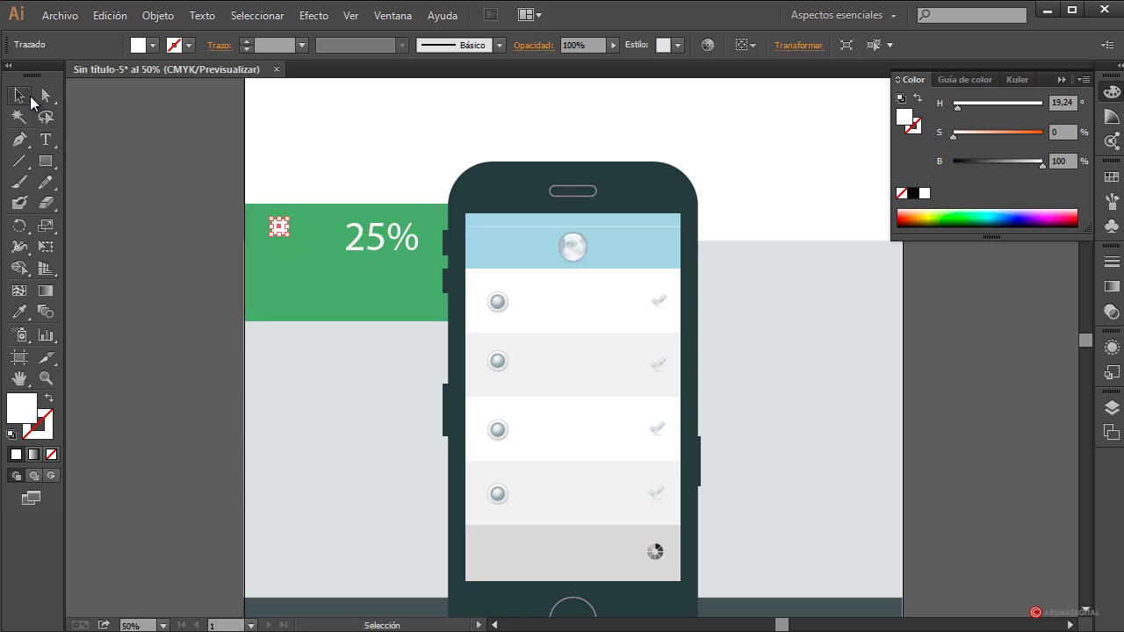
click(296, 215)
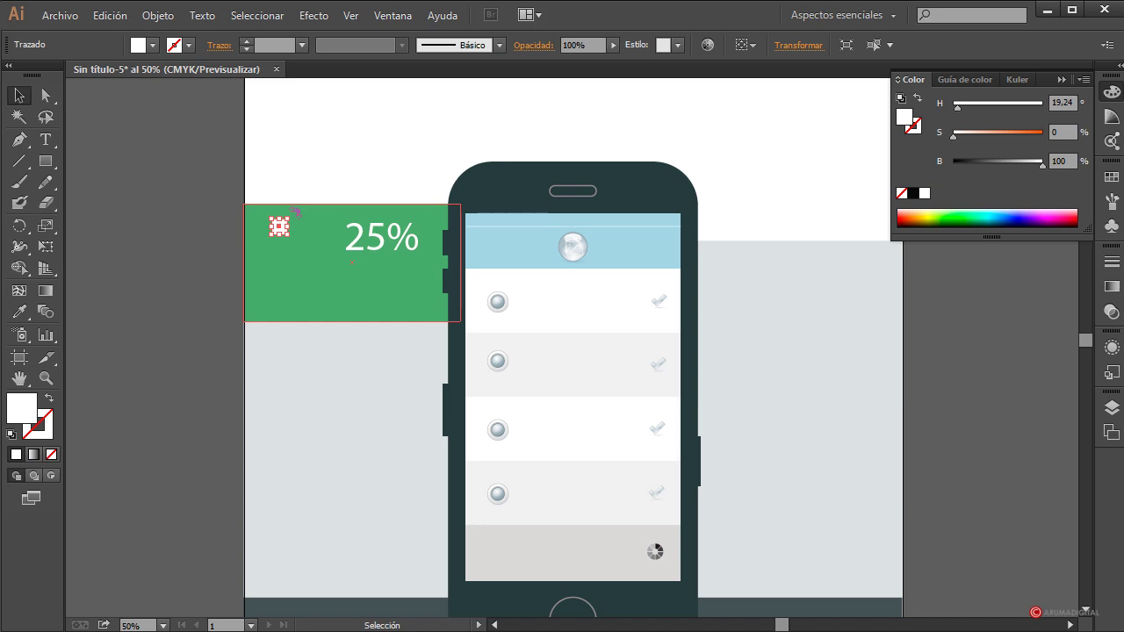
drag(296, 212, 304, 239)
click(181, 240)
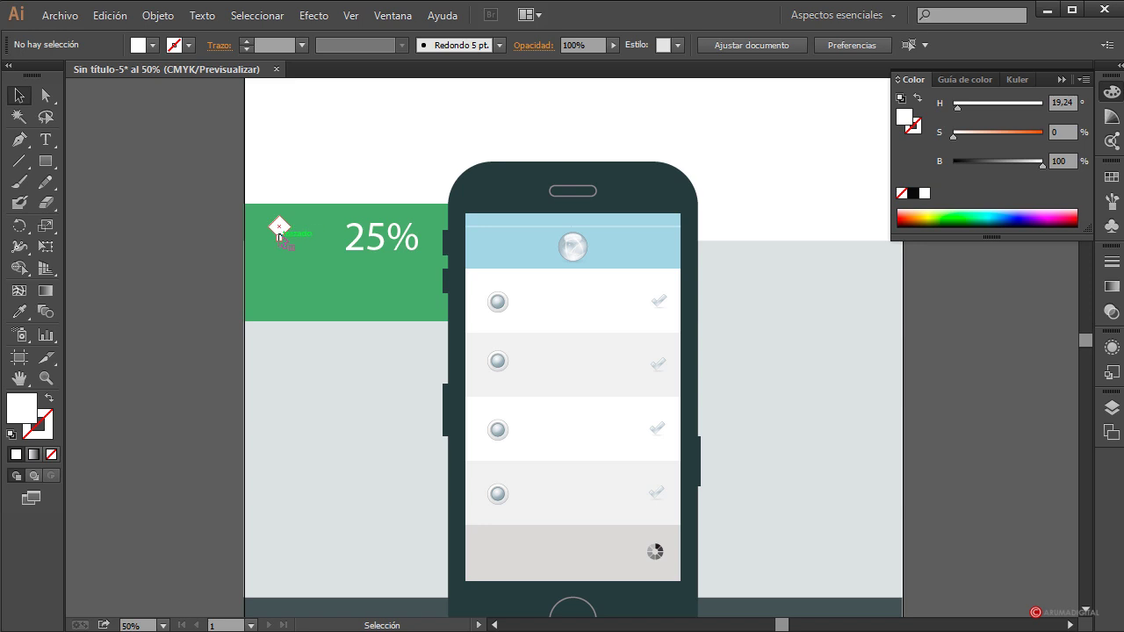
Step: Delete the diamond's top anchor point to turn it into a downward-pointing triangle
click(51, 97)
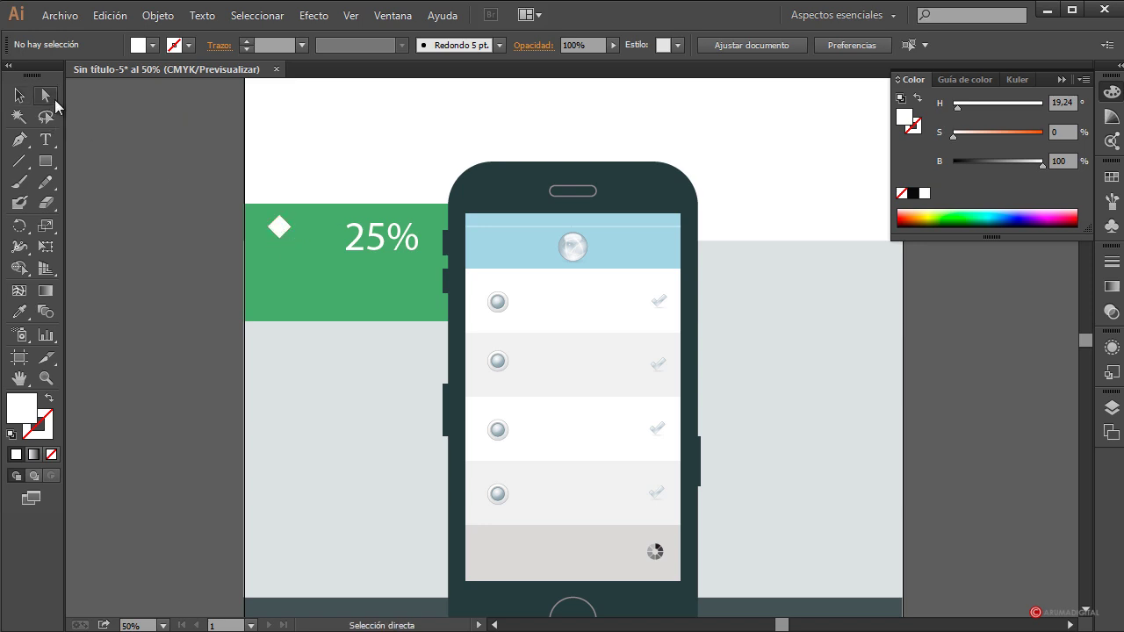
click(279, 222)
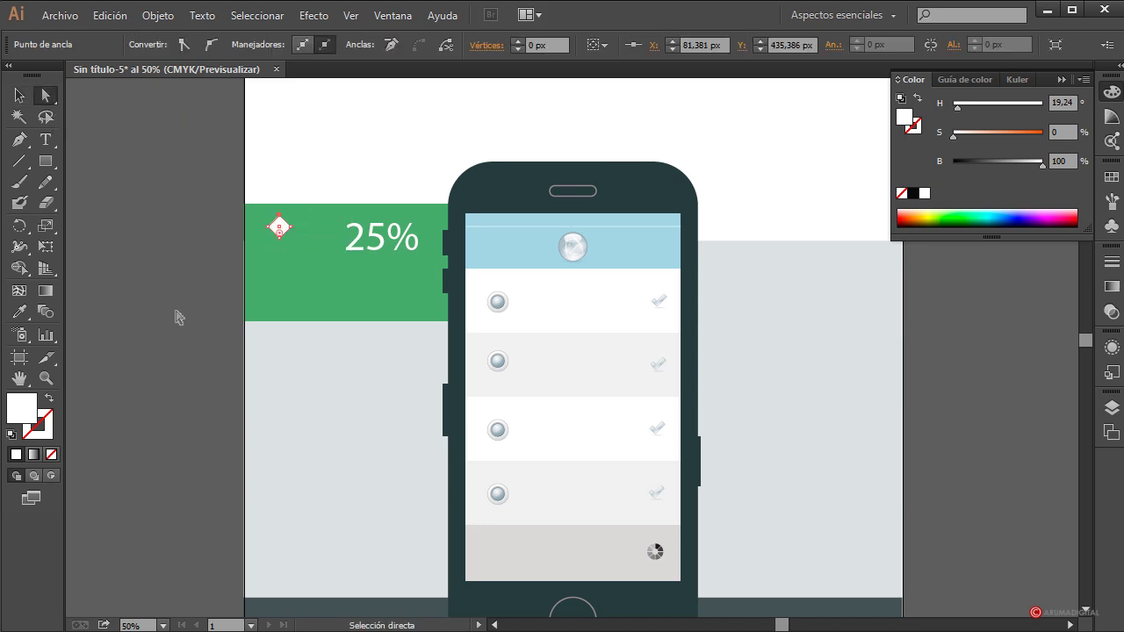
click(19, 95)
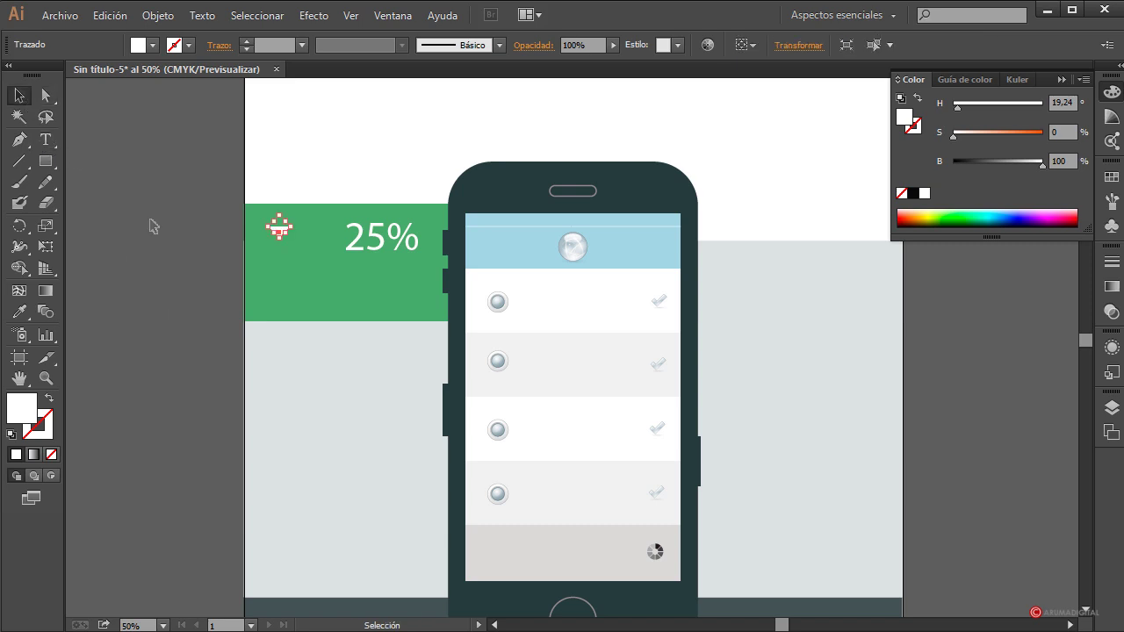
click(154, 227)
Step: Apply Expand to the small white triangle
click(278, 229)
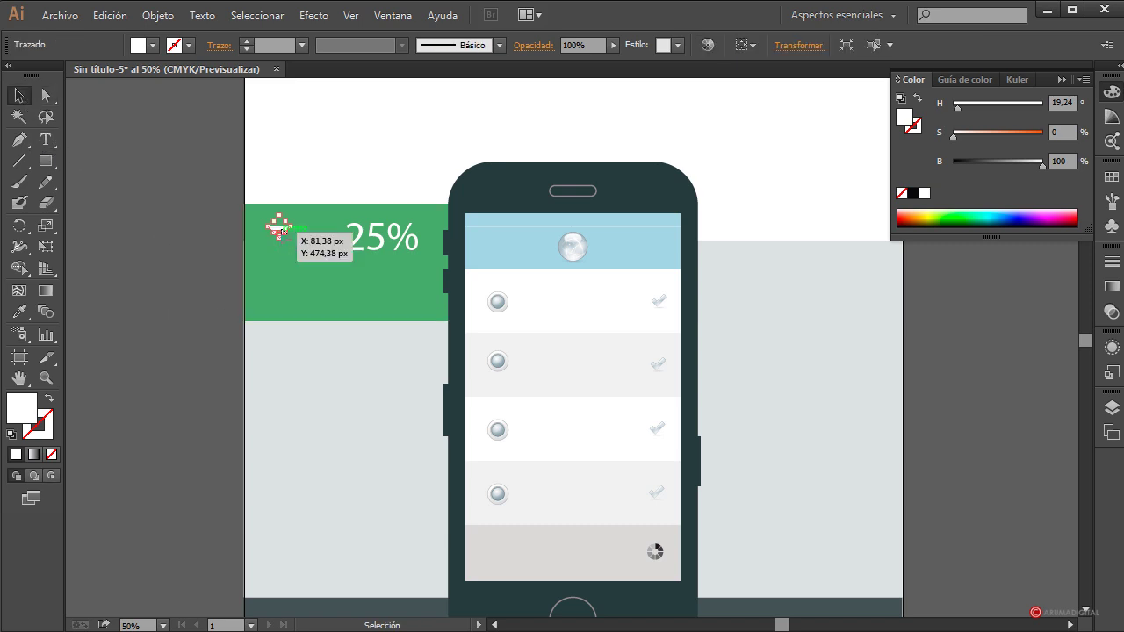
right_click(281, 230)
click(285, 354)
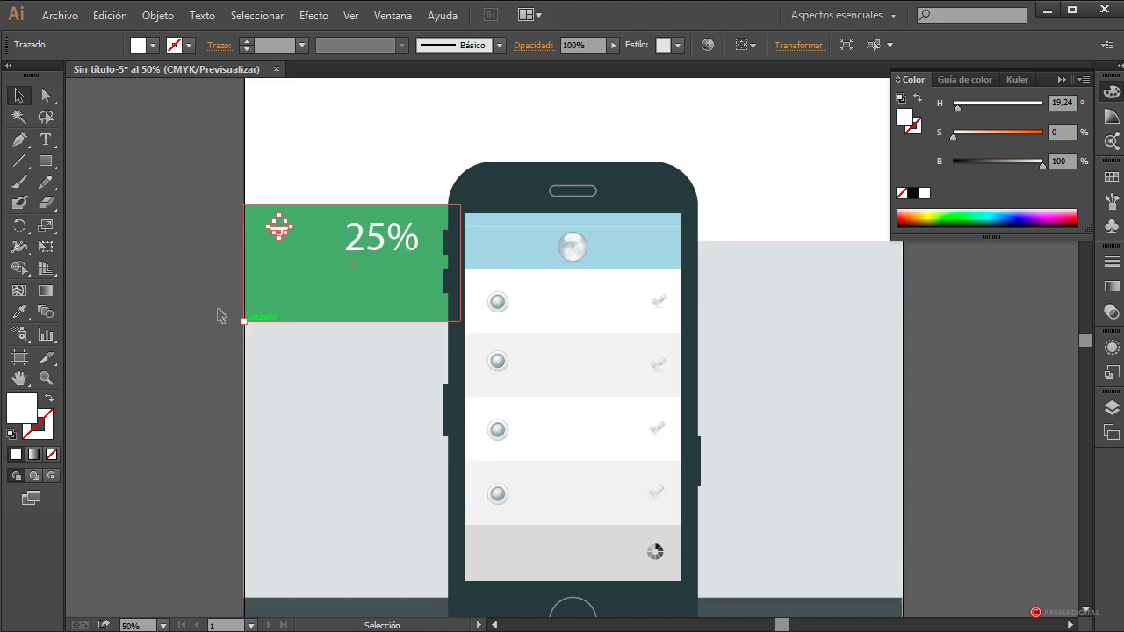
click(215, 320)
click(278, 229)
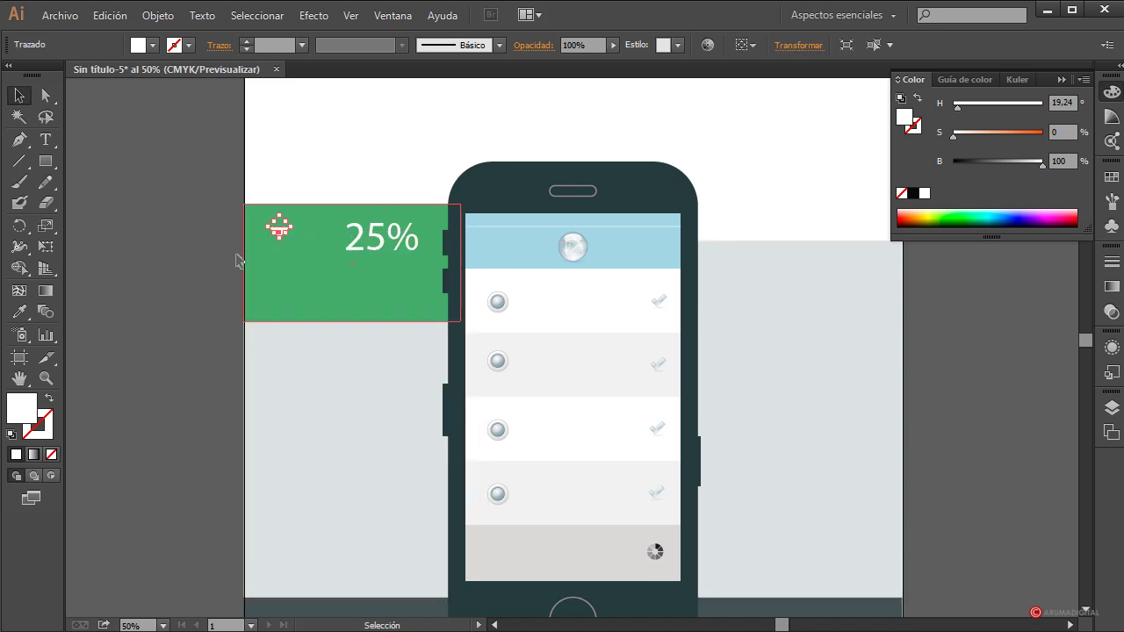
click(200, 313)
click(278, 228)
click(158, 15)
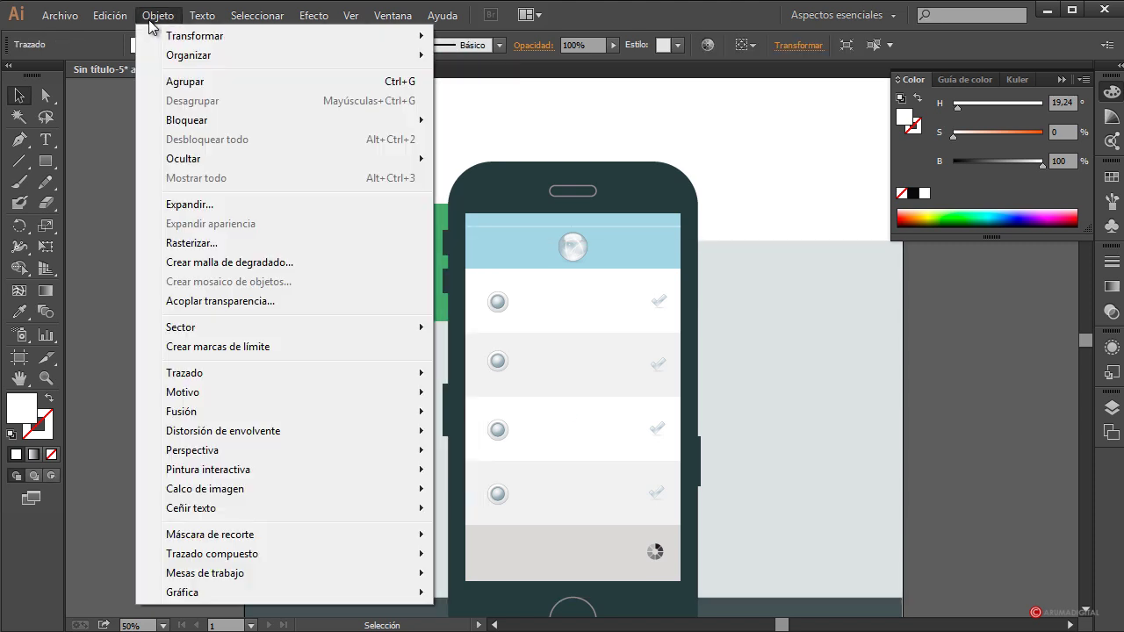
click(189, 205)
click(147, 251)
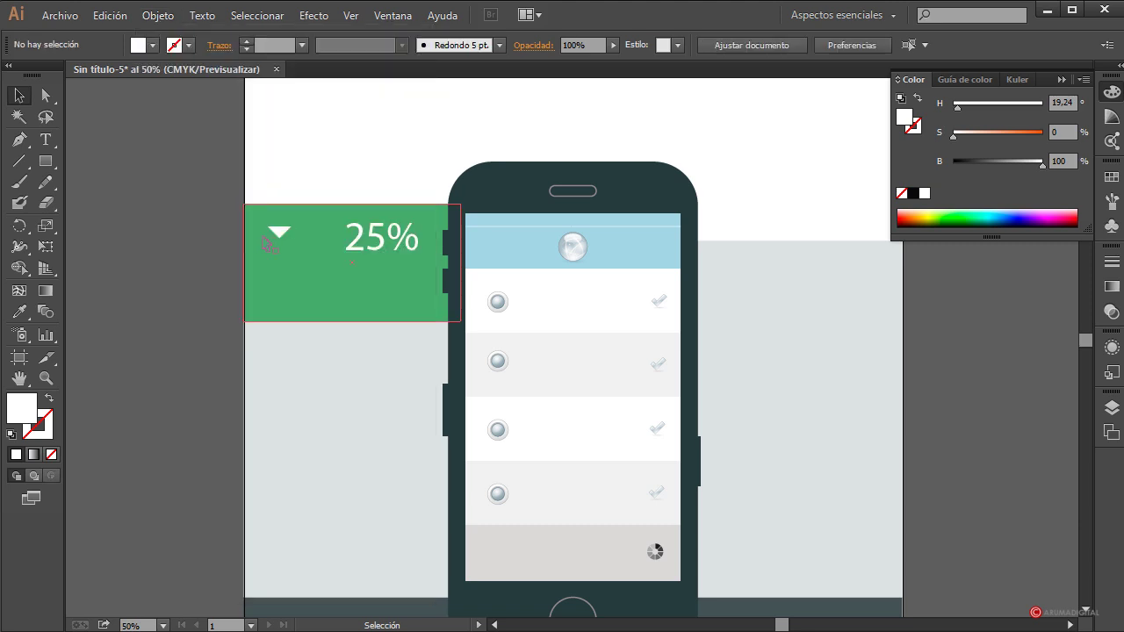
Step: Move the white triangle closer to the "25%" text and shift the text slightly up and left to line up with it
click(278, 228)
drag(280, 242, 310, 246)
click(176, 373)
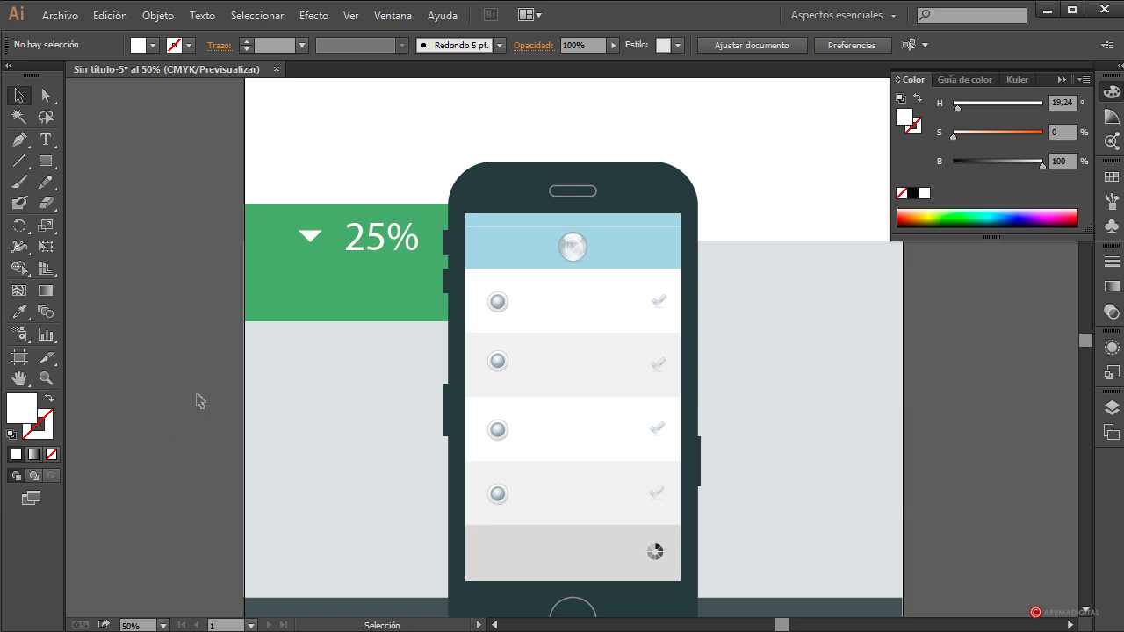
click(376, 249)
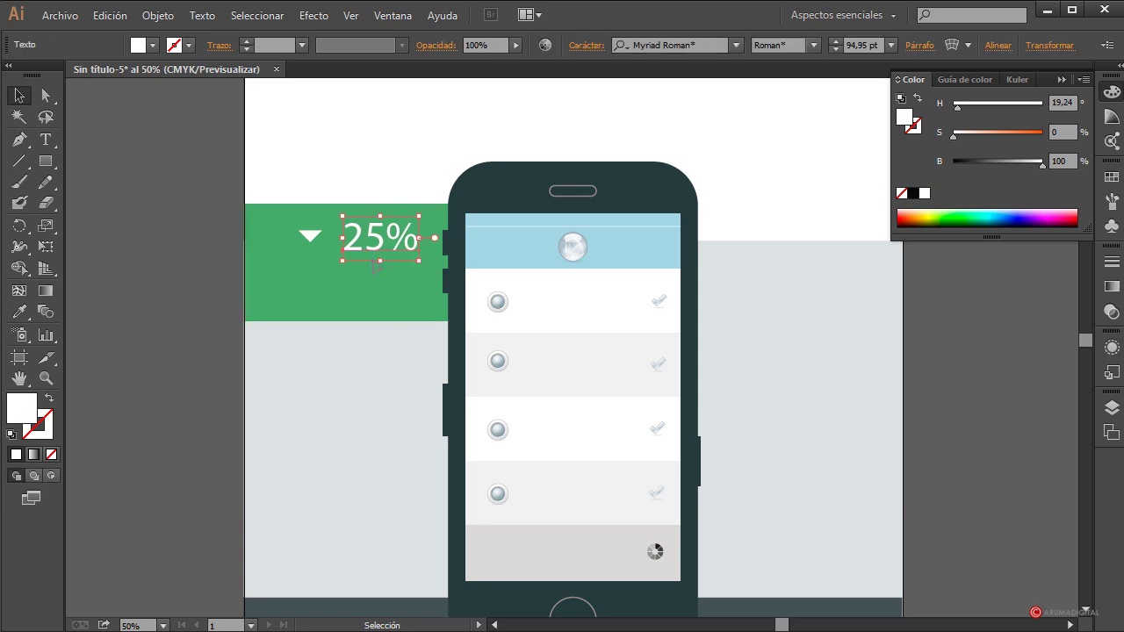
drag(378, 268, 376, 267)
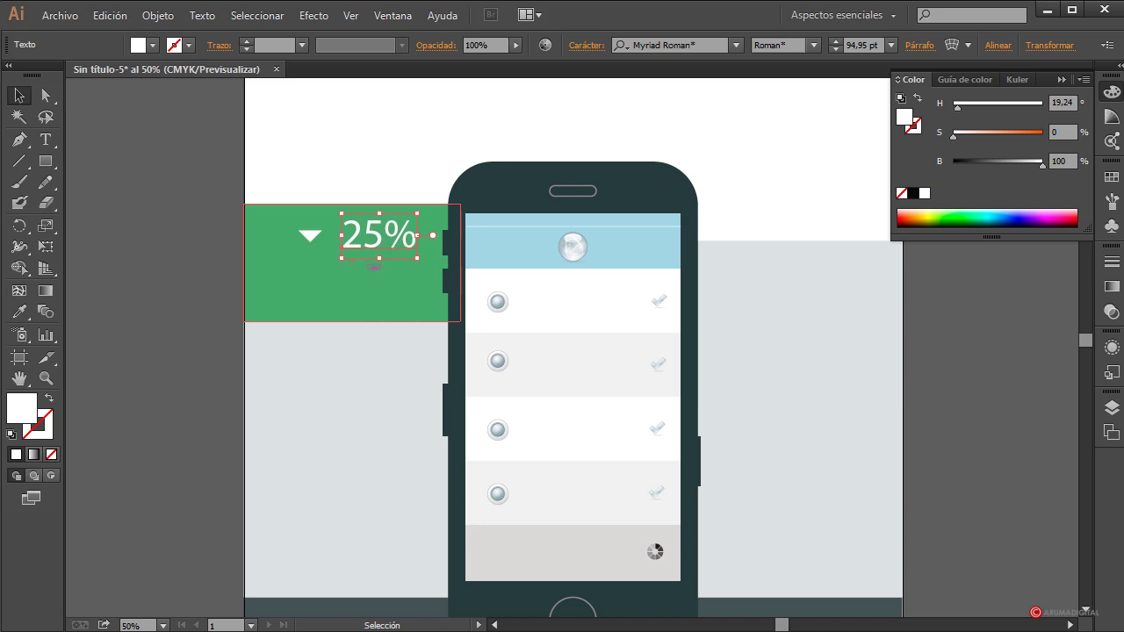
click(141, 314)
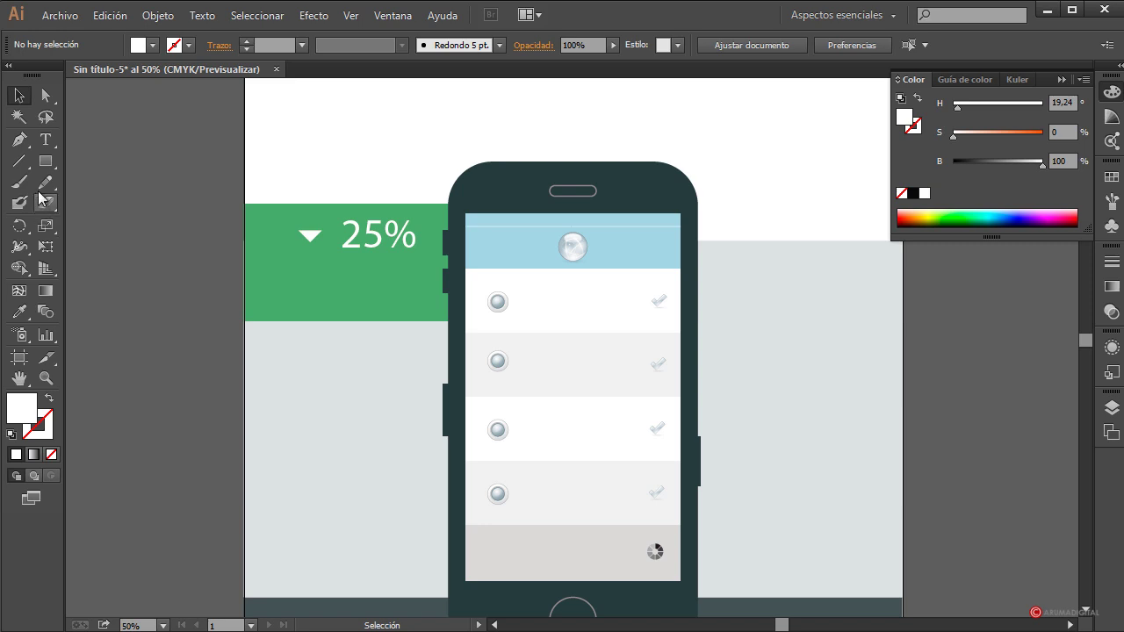
Step: Draw a thin horizontal bar just beneath the triangle and "25%" text, and fill it with black at 0% brightness
click(45, 161)
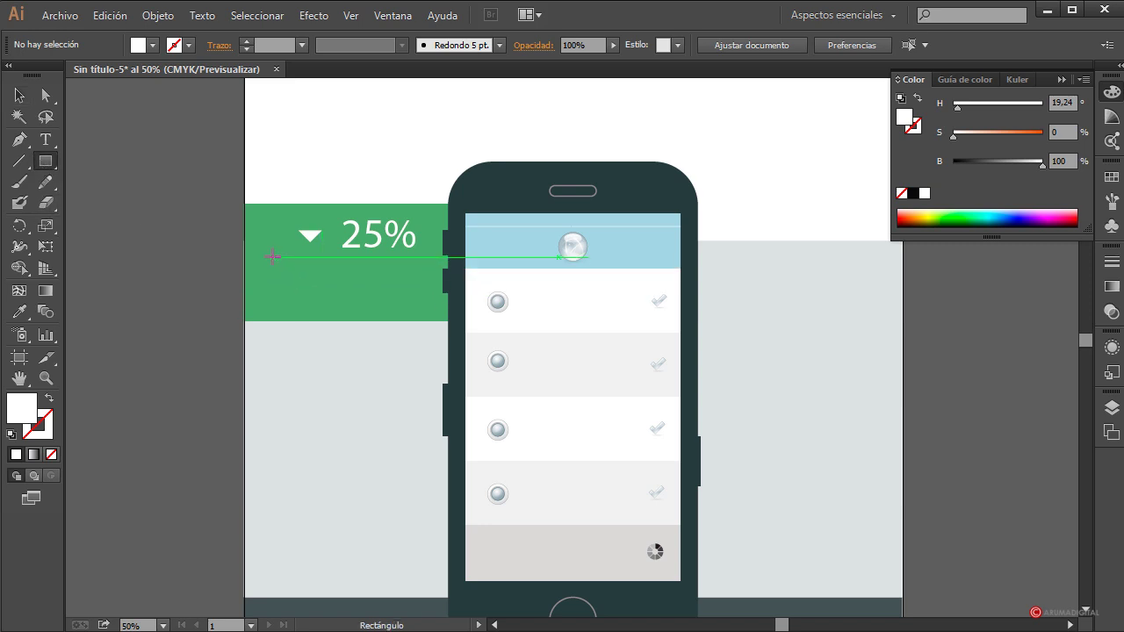
drag(272, 256, 434, 256)
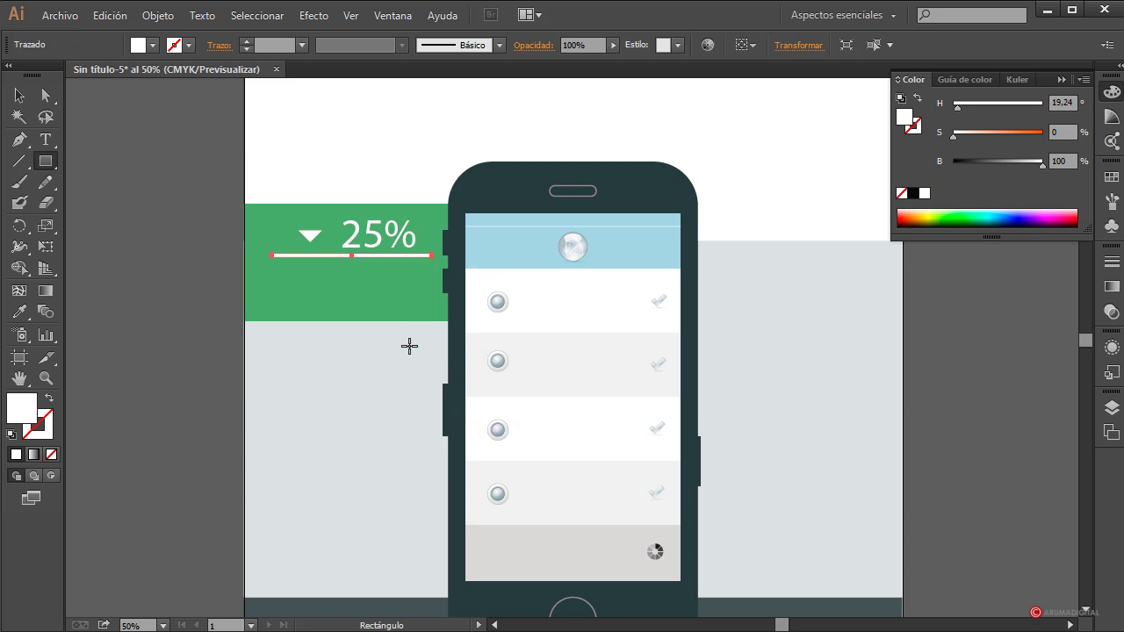
key(Down)
key(Down)
key(Down)
key(Down)
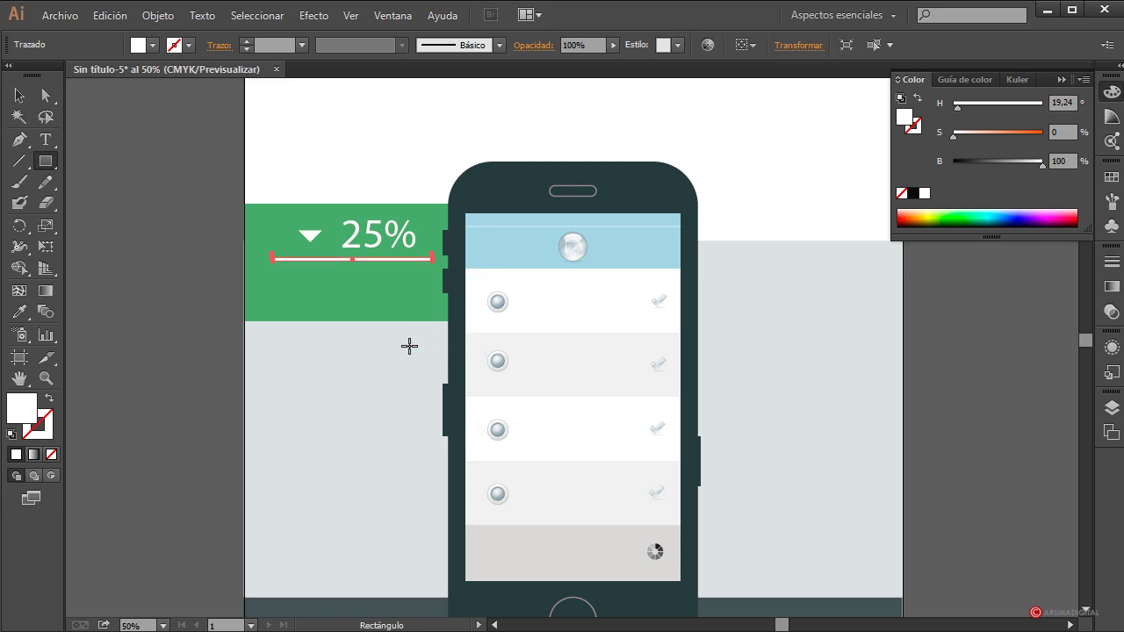
drag(1036, 166, 952, 166)
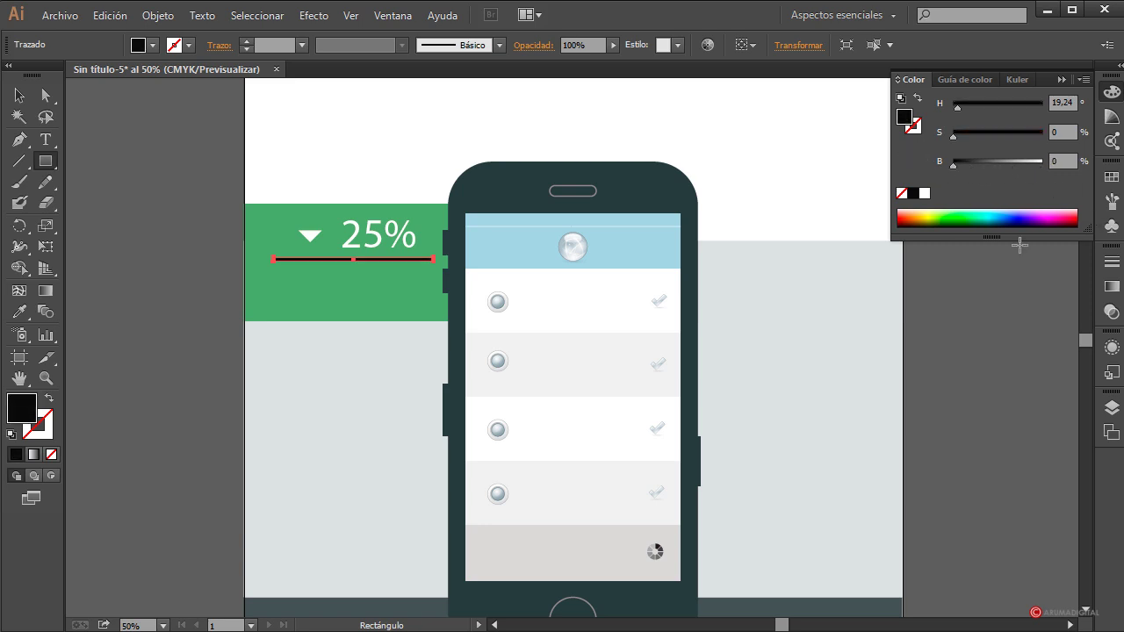
Step: Blend the black bar into the green banner using the Multiply mode at 17% opacity
click(1113, 314)
click(965, 273)
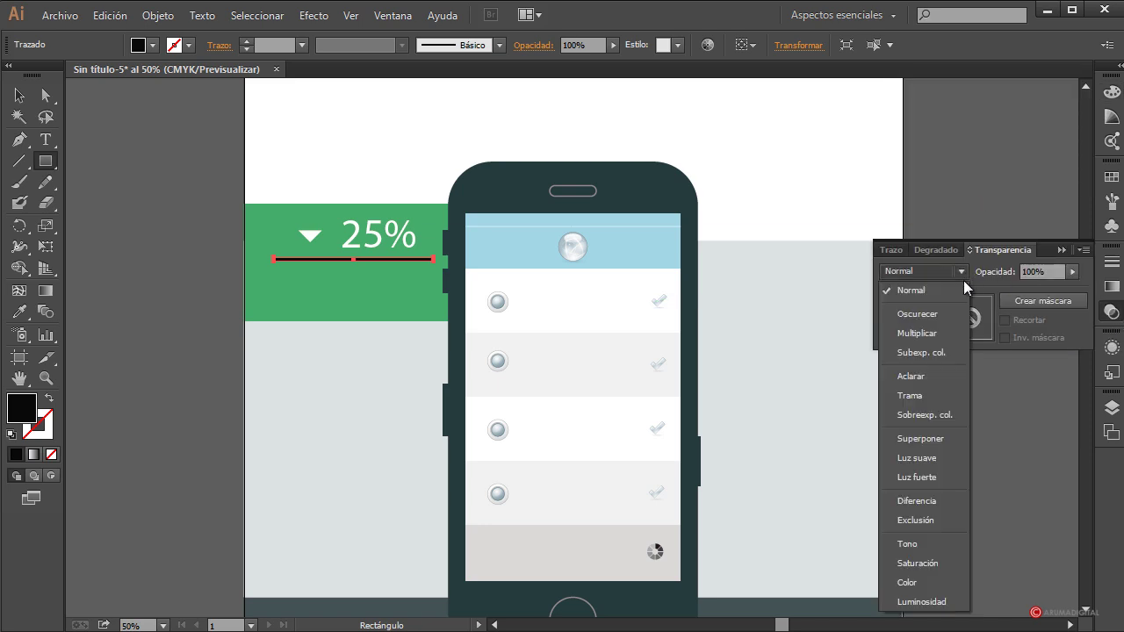
click(930, 329)
click(1072, 271)
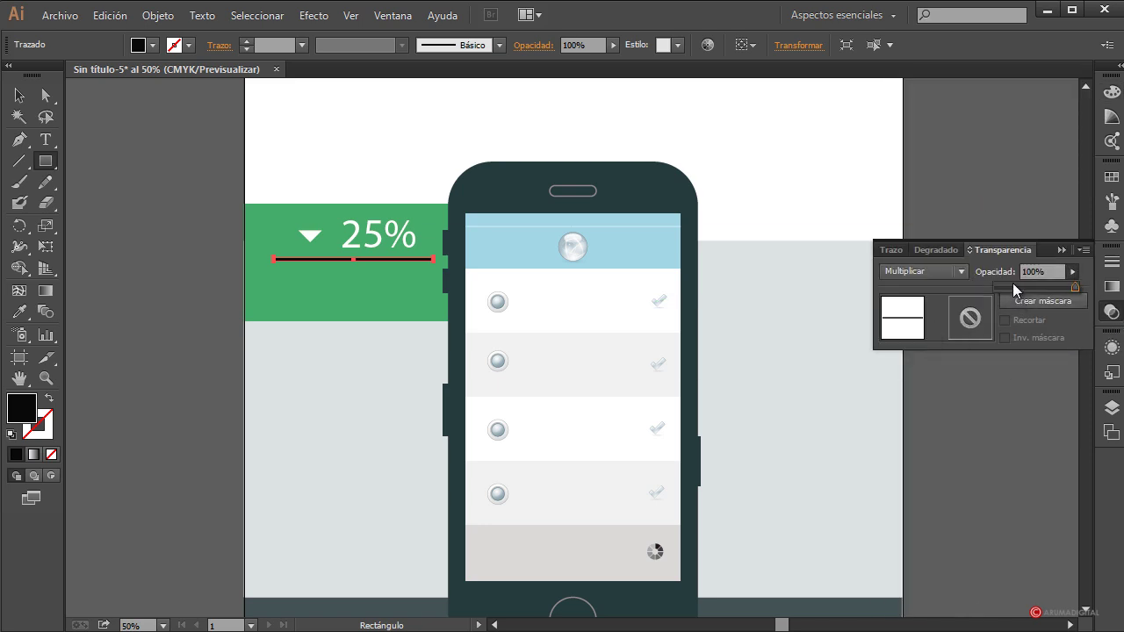
click(1008, 288)
click(19, 95)
click(359, 366)
click(299, 321)
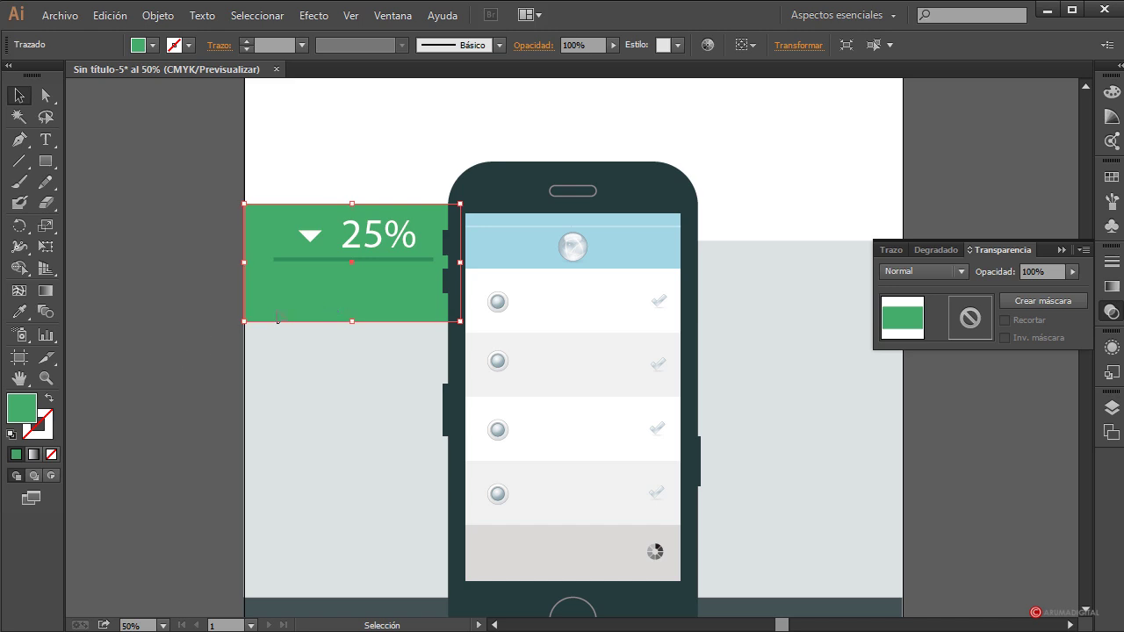
click(327, 261)
click(152, 327)
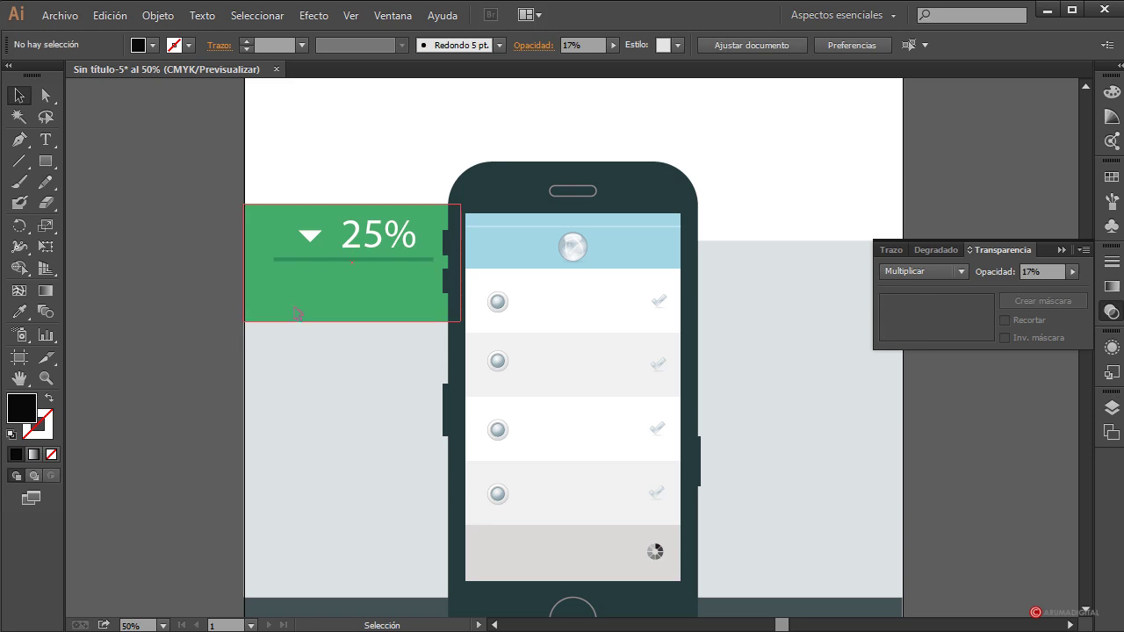
click(296, 321)
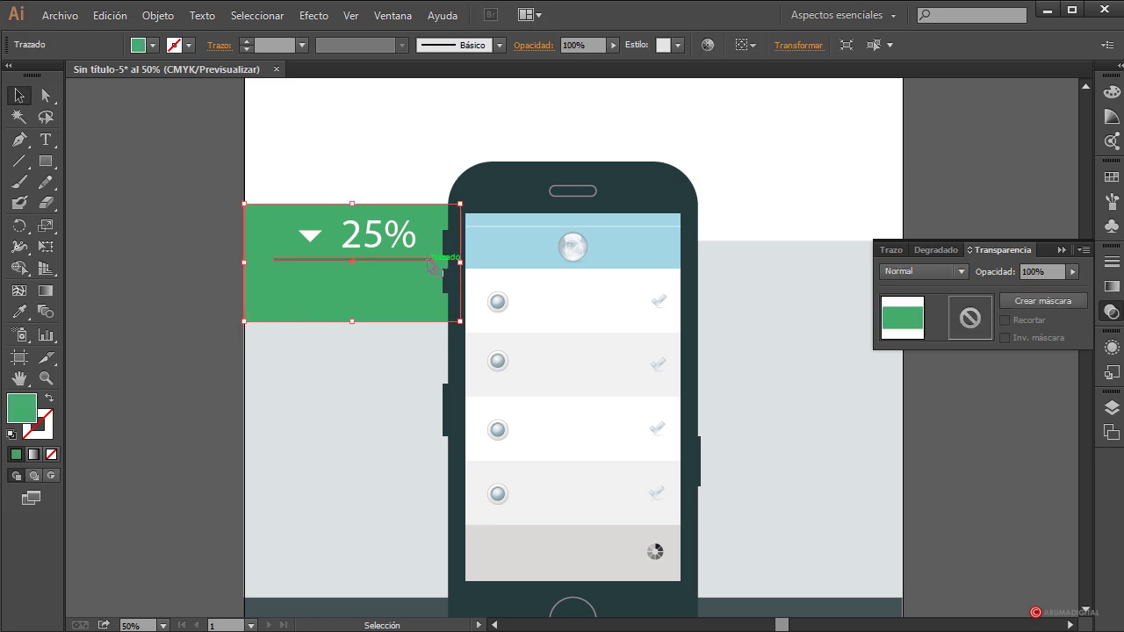
click(26, 161)
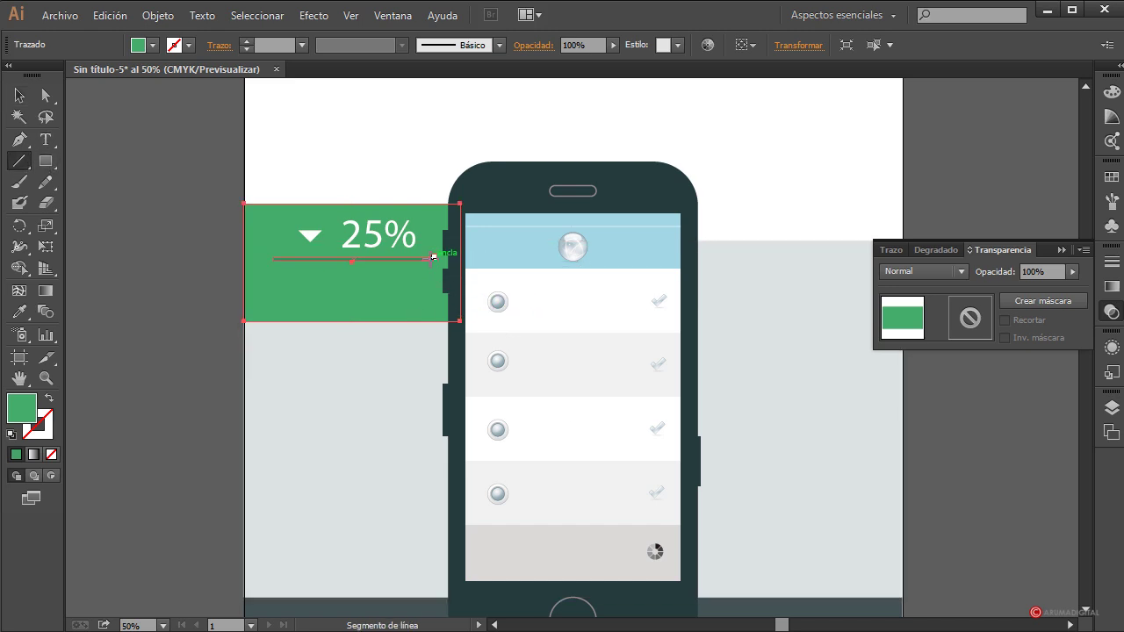
mouse_move(434, 257)
mouse_down()
mouse_move(501, 304)
mouse_move(635, 307)
mouse_move(497, 301)
mouse_up()
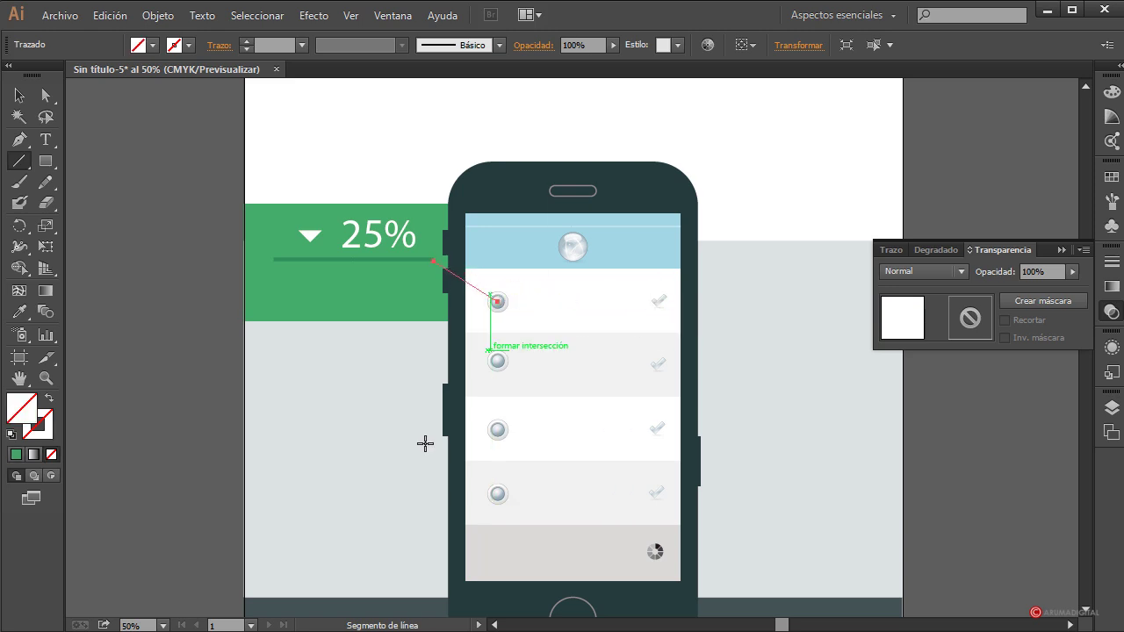
click(18, 94)
click(263, 446)
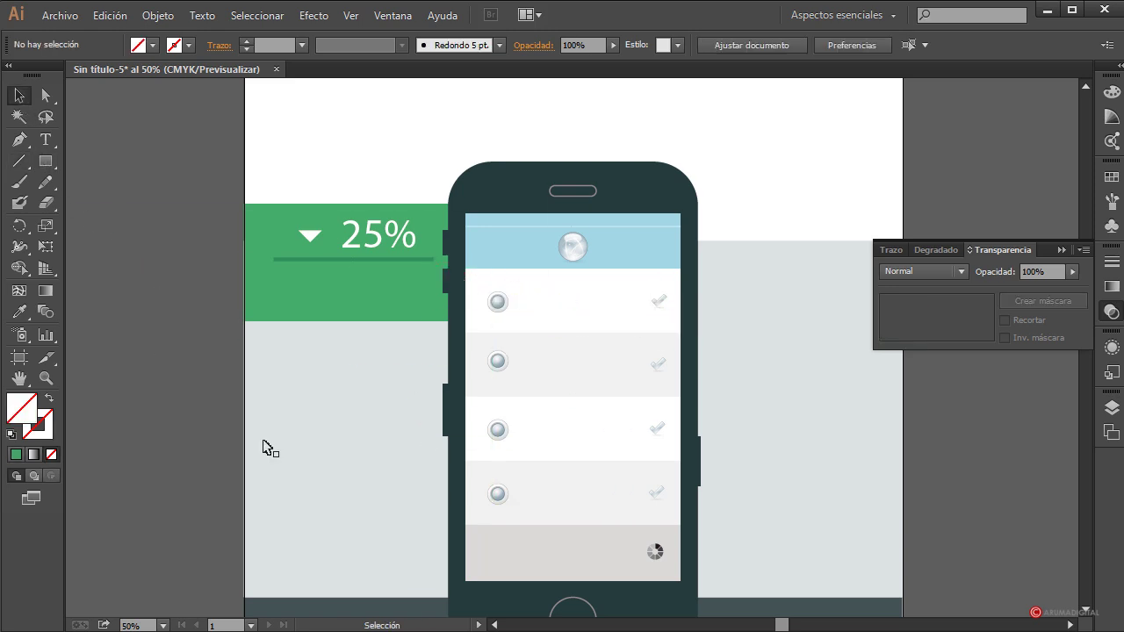
click(473, 284)
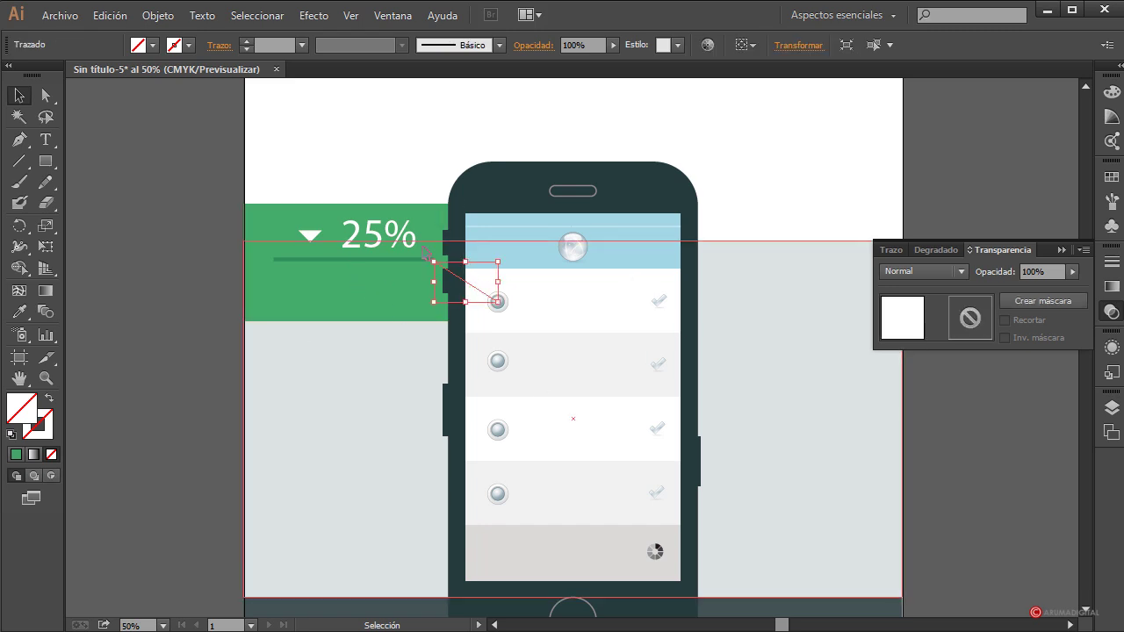
key(ctrl+shift+a)
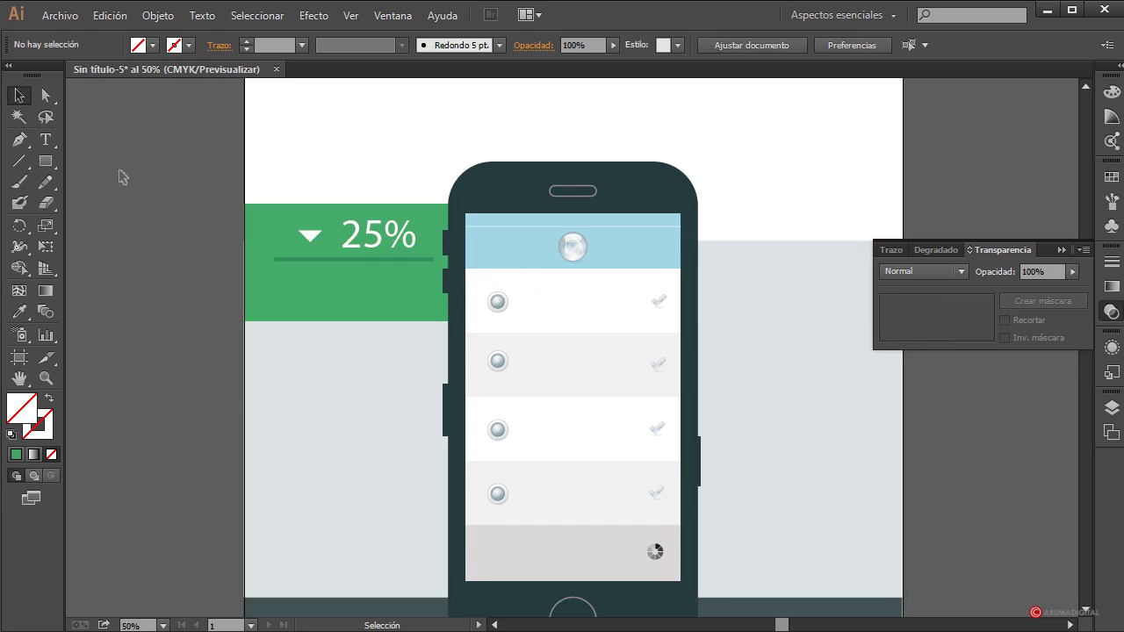
Step: Add the two-line text "Cualquier tipo de texto que se os ocurra." inside the green banner, beneath the bar
click(46, 139)
click(294, 287)
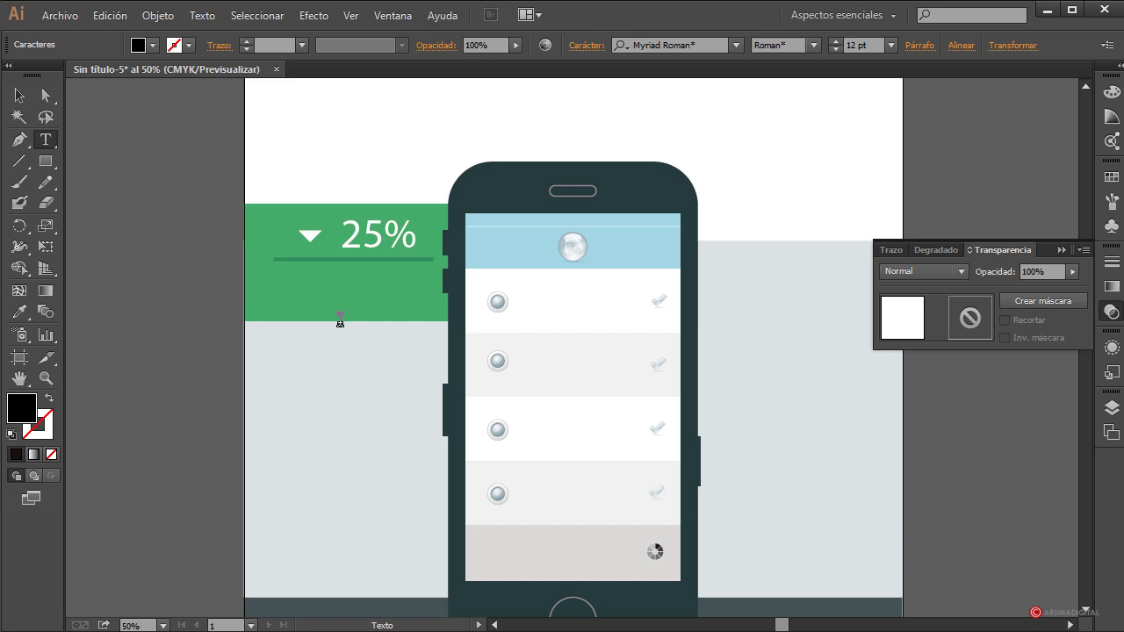
text(Cualquier tipo de texto)
click(19, 95)
Step: Scale the two-line text up to about 33 pt so it nearly spans the bar's width, and nudge it upward beneath the bar
click(307, 279)
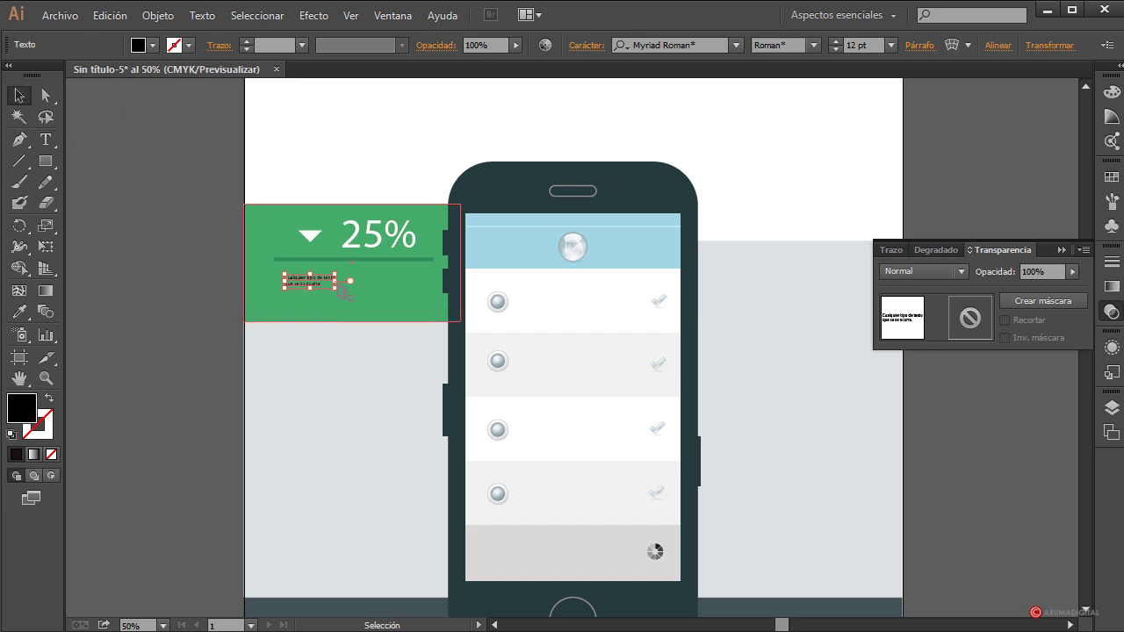
drag(348, 290, 426, 313)
key(Up)
key(Up)
key(Up)
key(Up)
key(Up)
key(Up)
key(Up)
key(Up)
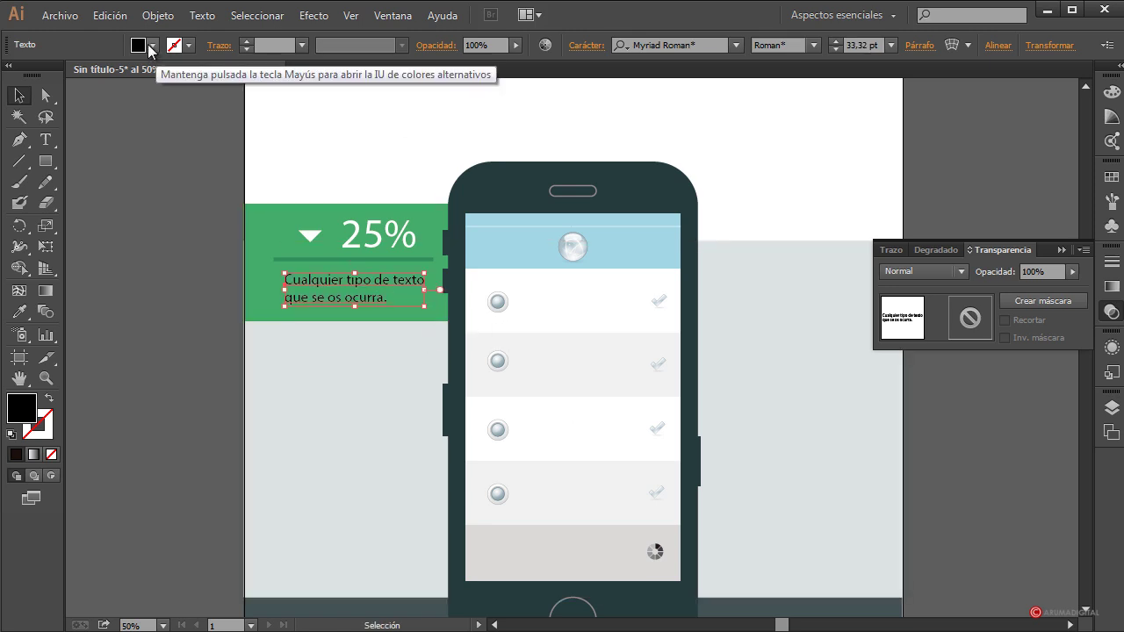
Step: Change the fill of the two-line banner text to white and deselect it
click(152, 45)
click(4, 76)
click(146, 318)
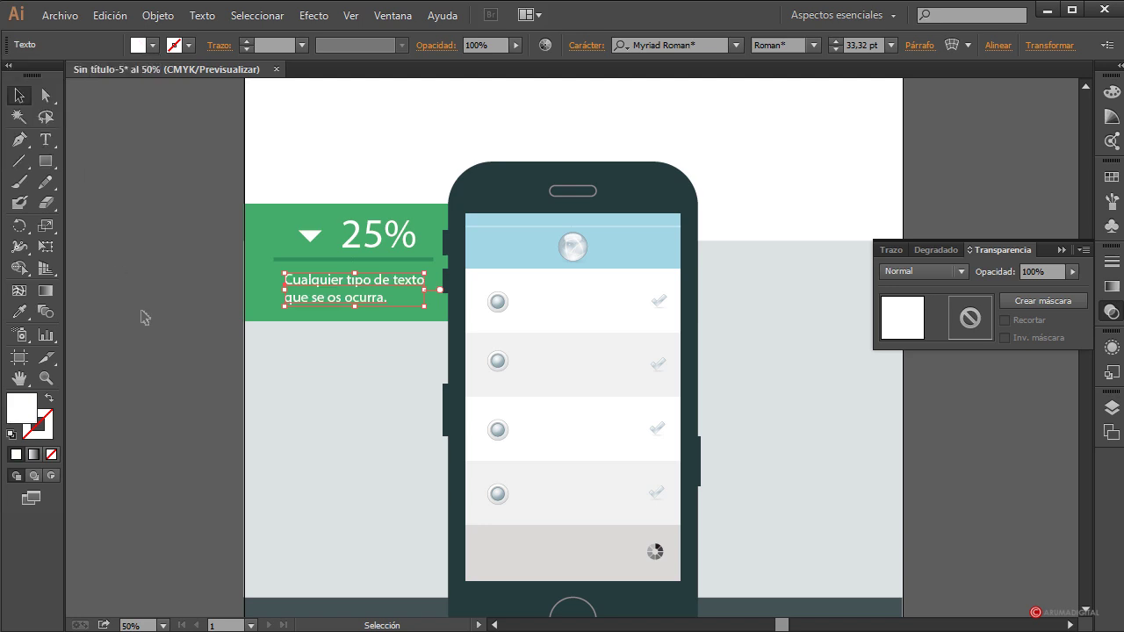
click(153, 344)
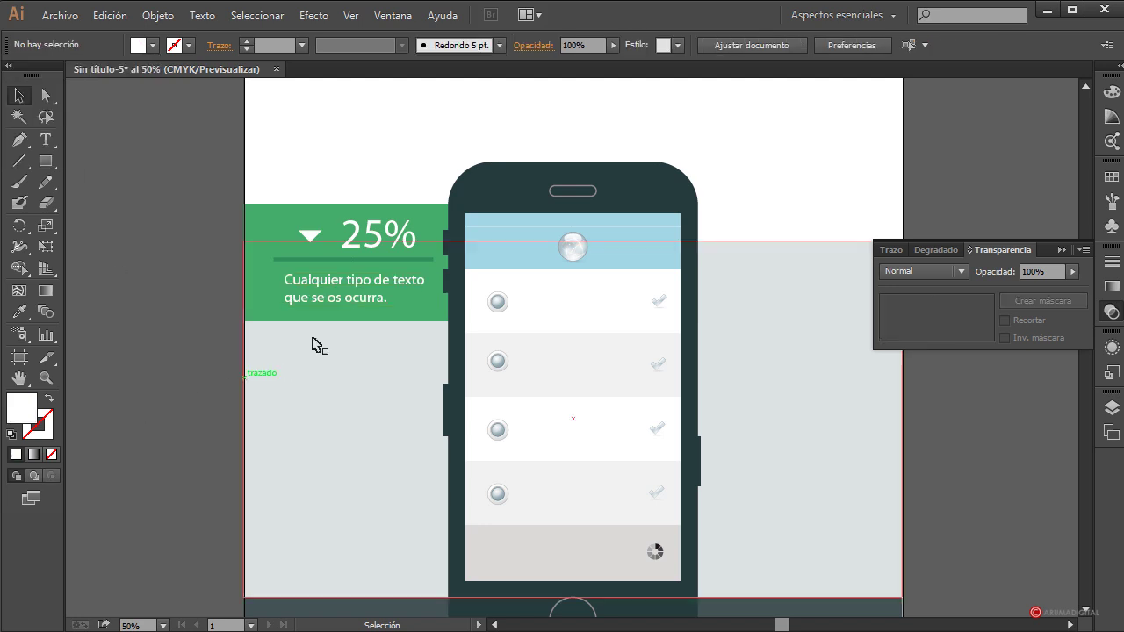
Step: Group the triangle, "25%" text, bar, two-line text and green rectangle into one banner object
shift+click(375, 244)
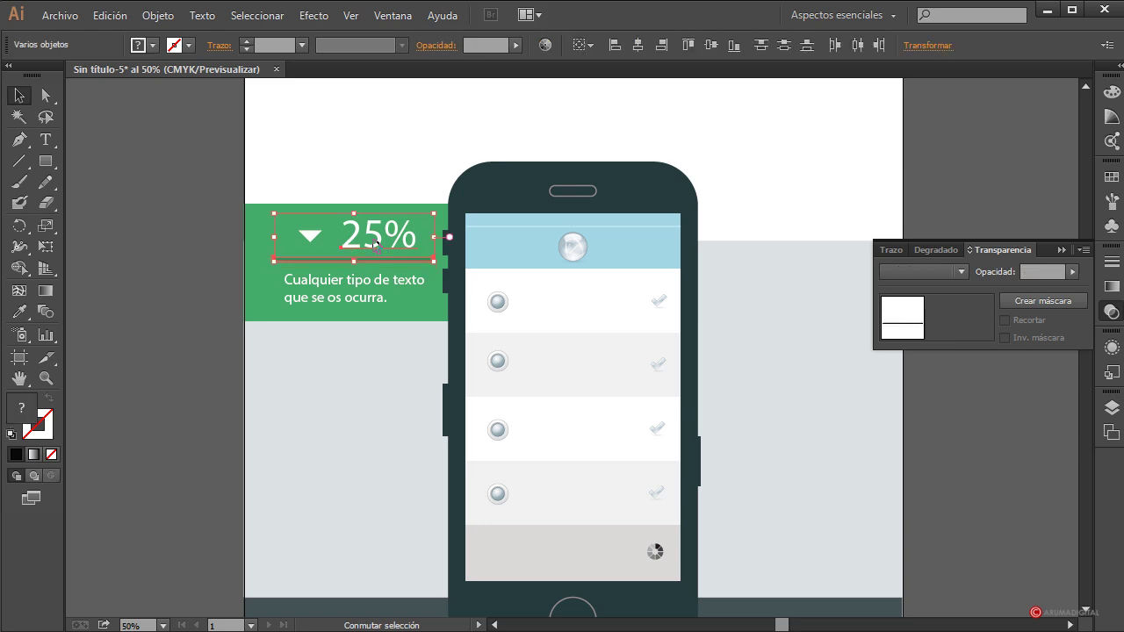
shift+click(309, 236)
shift+click(266, 296)
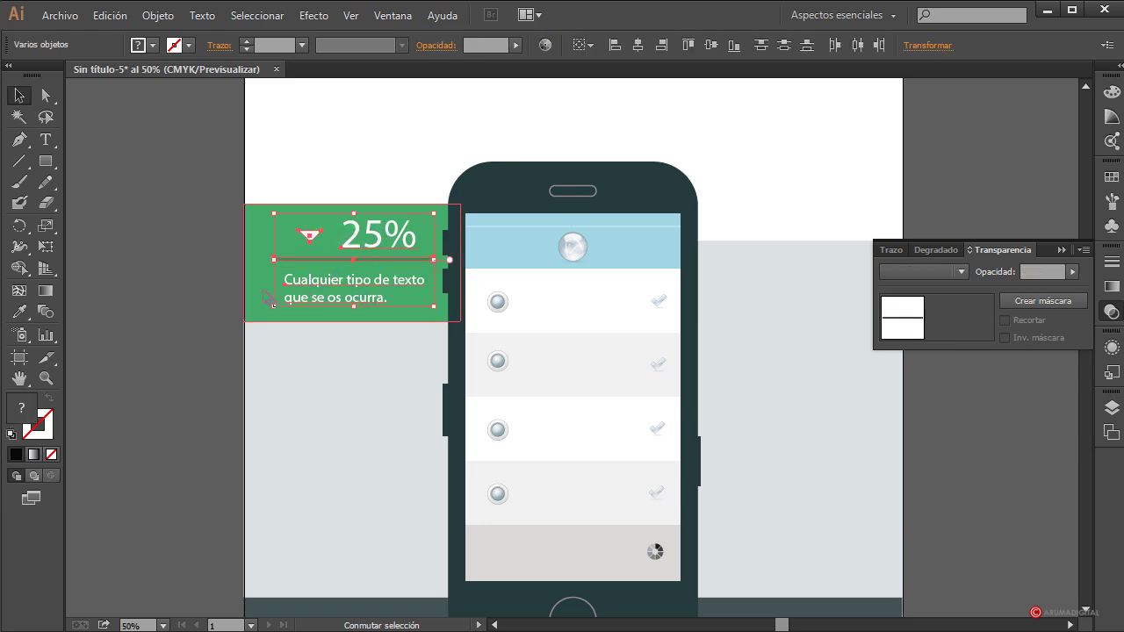
shift+click(266, 296)
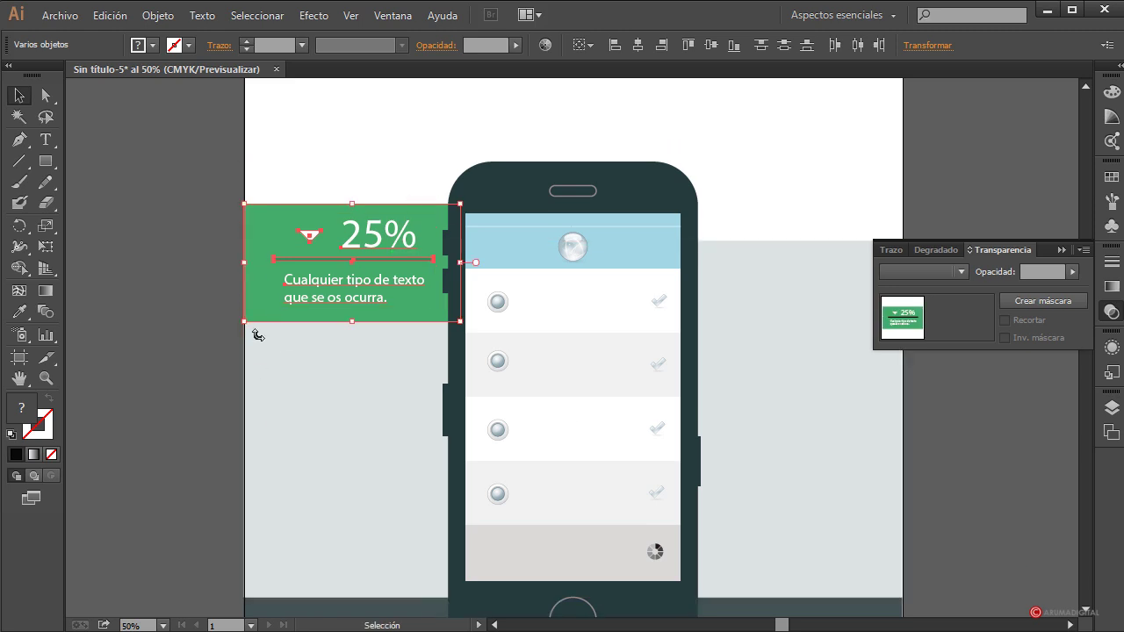
click(158, 14)
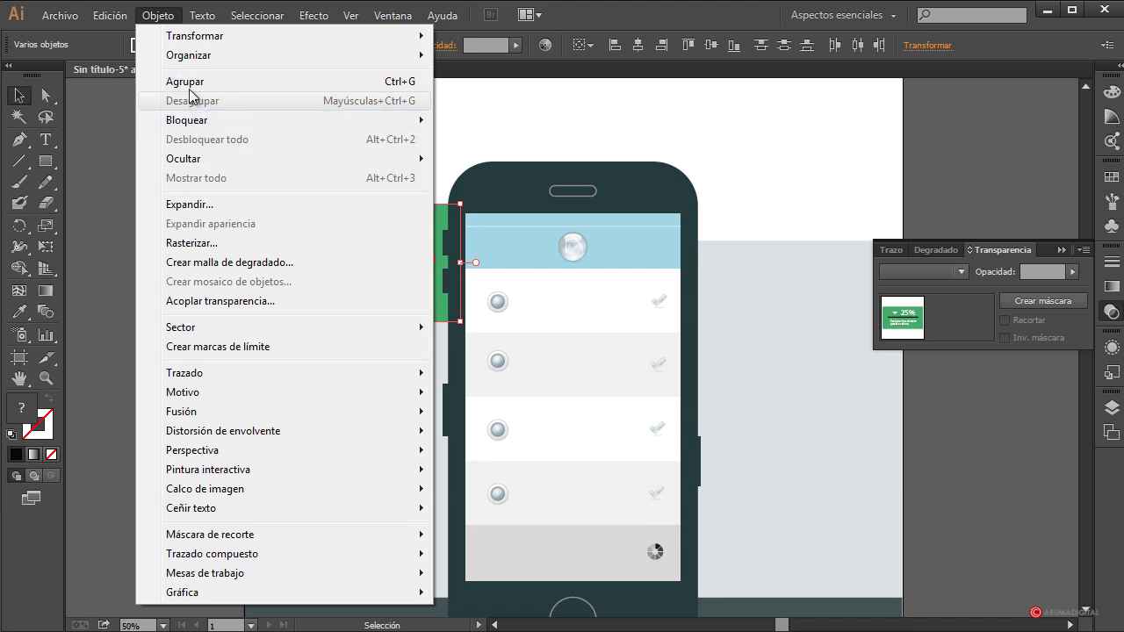
click(159, 78)
click(140, 363)
Step: Duplicate the grouped green banner directly below the original, with their edges touching
scroll(140, 362, down, 2)
scroll(141, 363, up, 1)
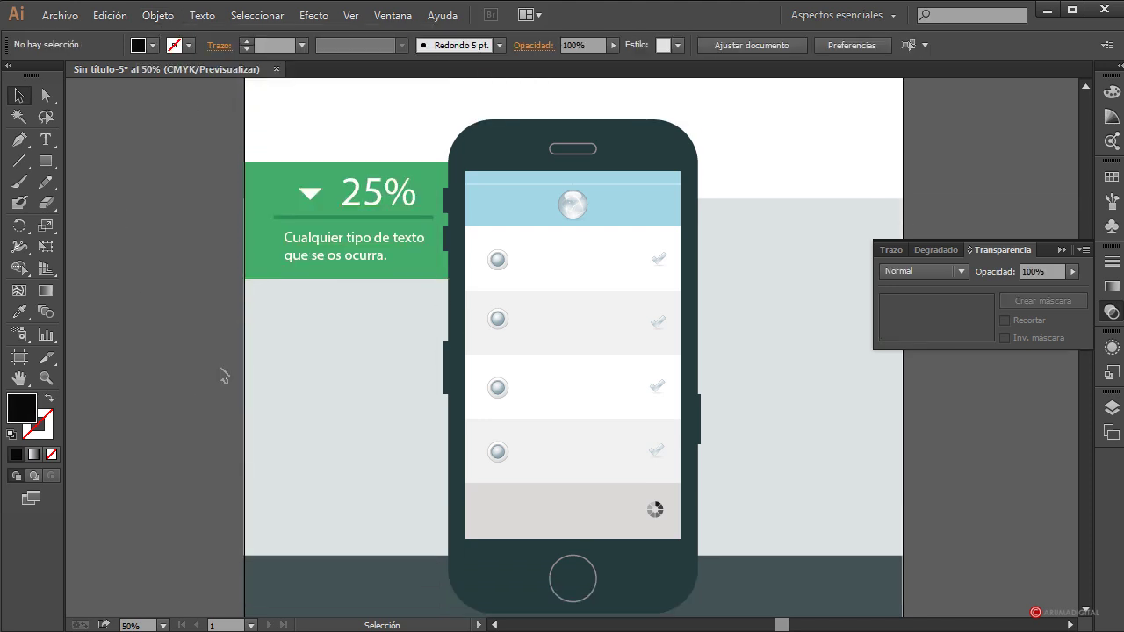
click(271, 276)
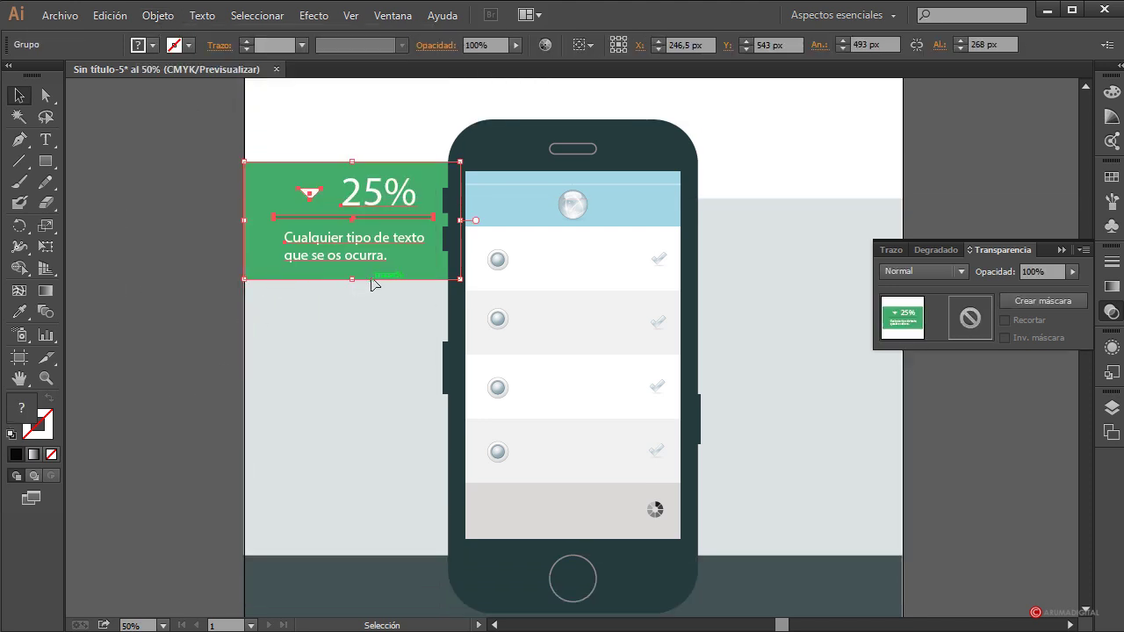
drag(402, 283, 406, 403)
click(168, 434)
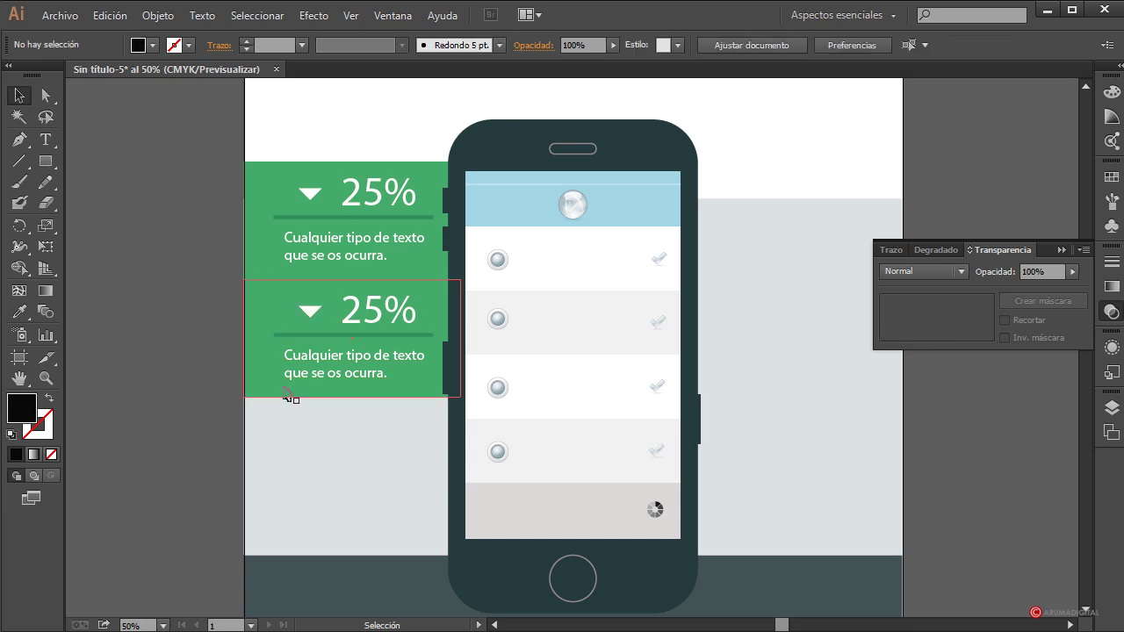
Step: Shift the lower banner to X 250 px, Y 829 px, leaving a narrow gap between the two banners
drag(270, 386, 273, 403)
click(185, 414)
click(320, 391)
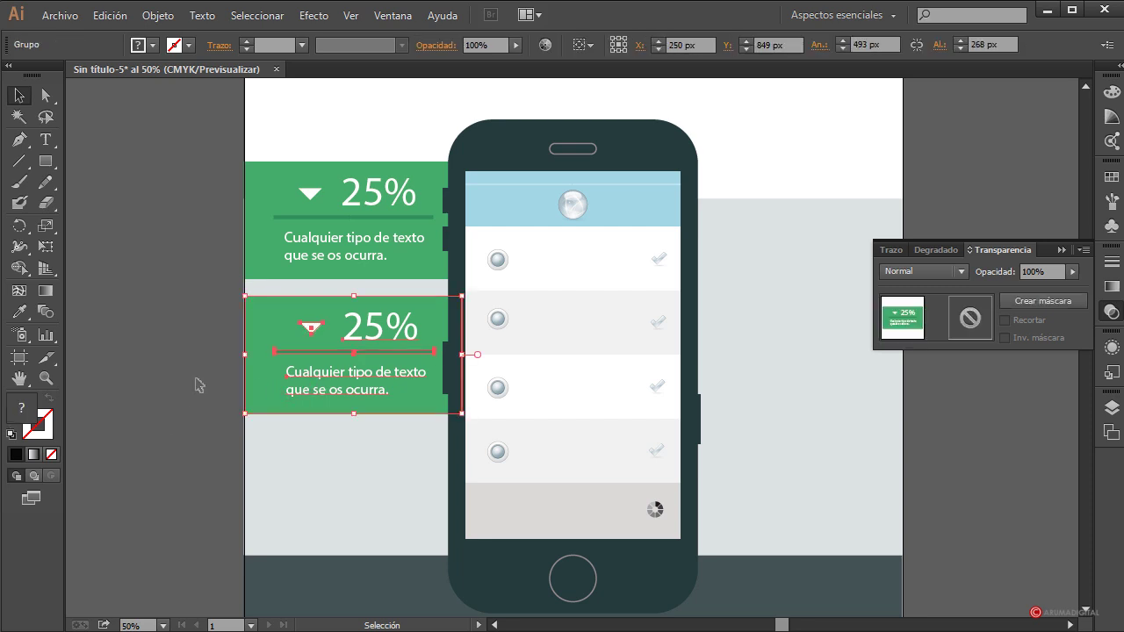
key(shift+Up)
key(shift+Up)
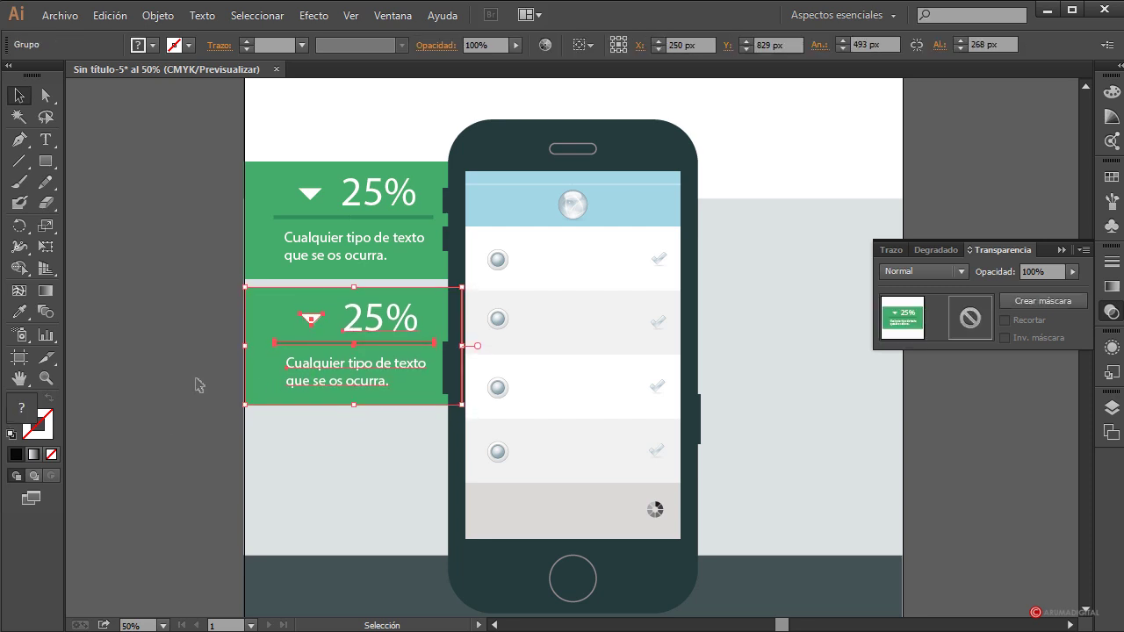
click(198, 385)
scroll(182, 476, down, 1)
scroll(181, 477, up, 1)
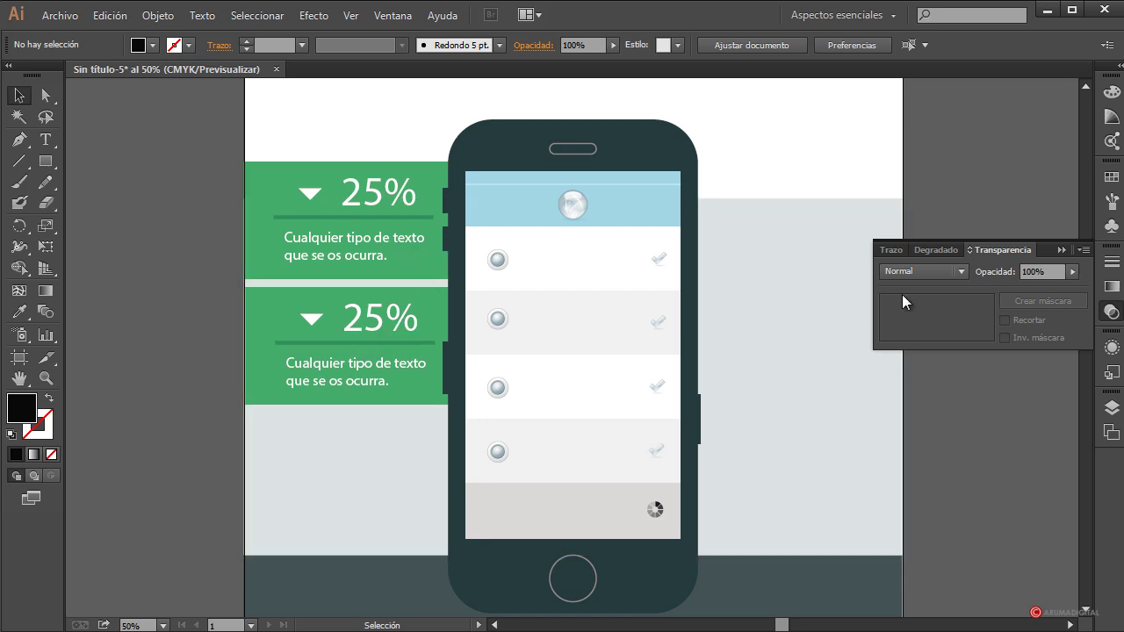
Step: Try moving the upper green banner to the phone's right side, and undo the move
click(426, 272)
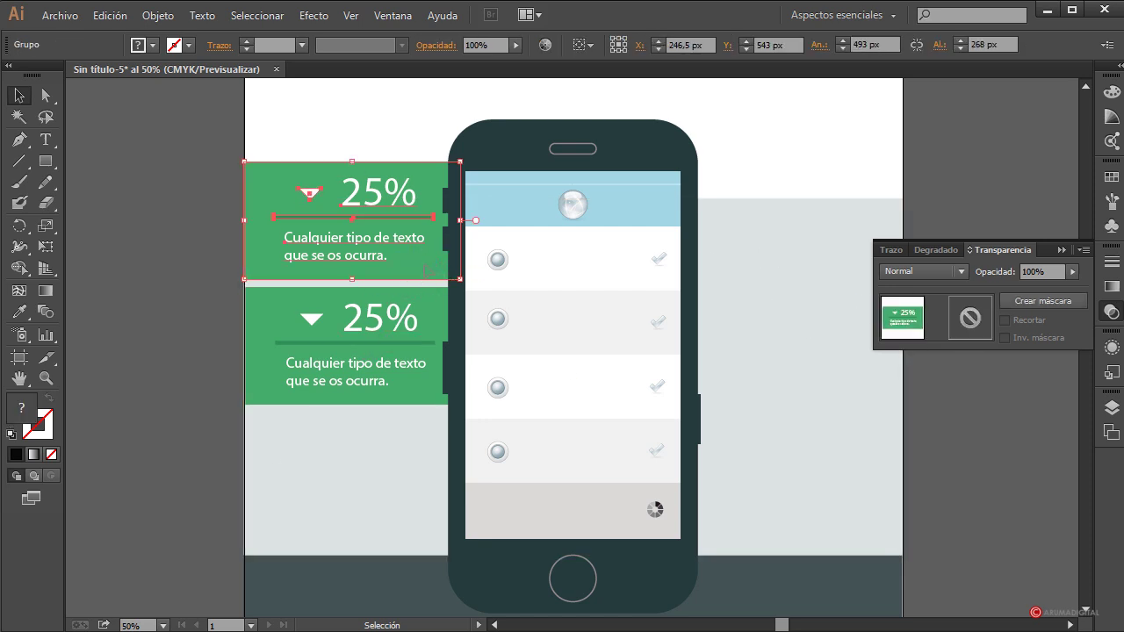
scroll(984, 404, down, 1)
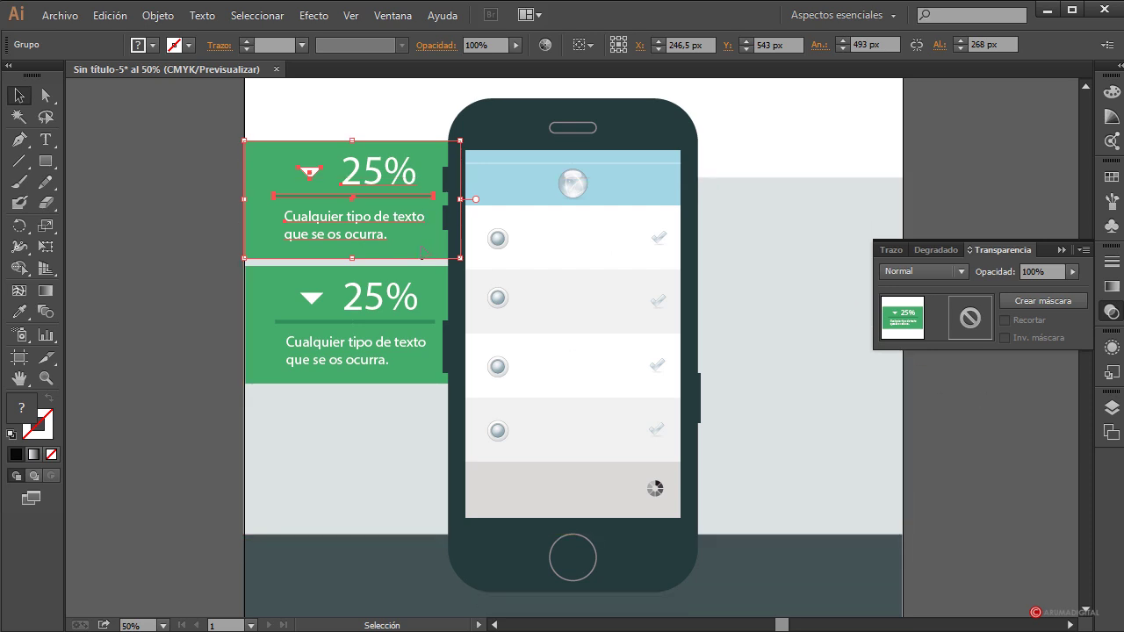
drag(424, 253, 864, 281)
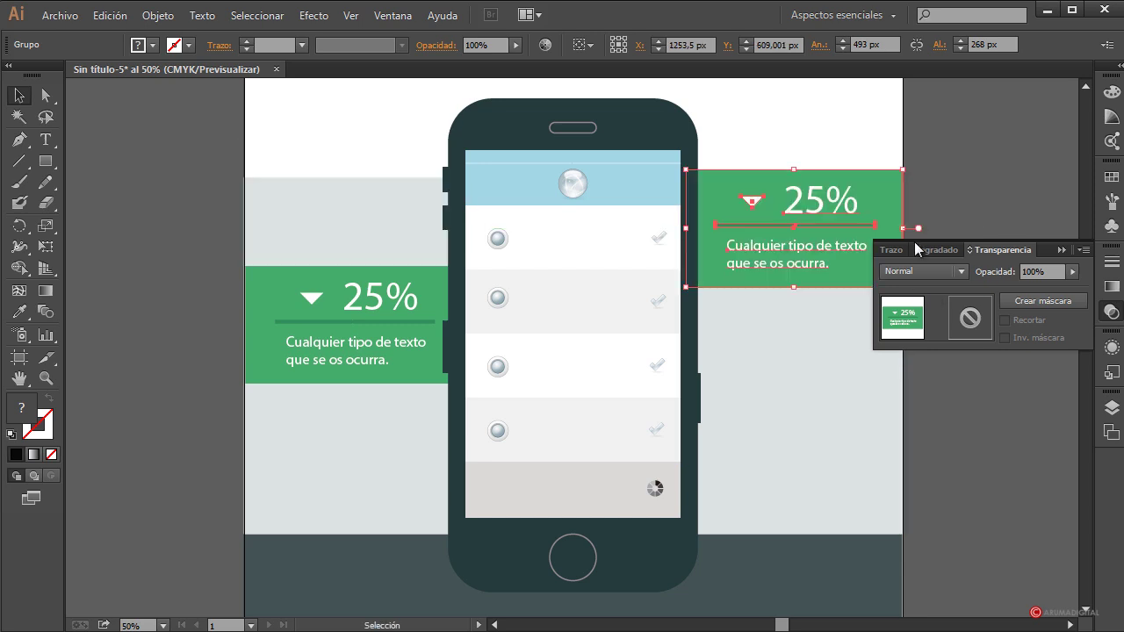
key(a)
key(ctrl+z)
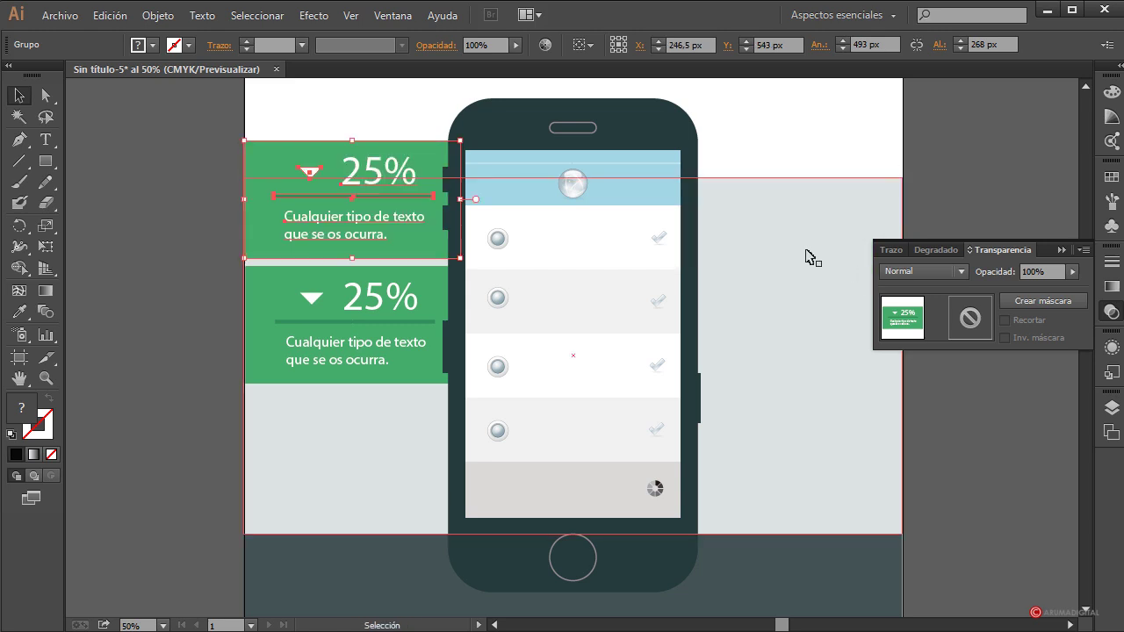
Step: Duplicate the upper green 25% banner to the opposite side of the phone and nudge the copy down slightly
drag(455, 246, 875, 269)
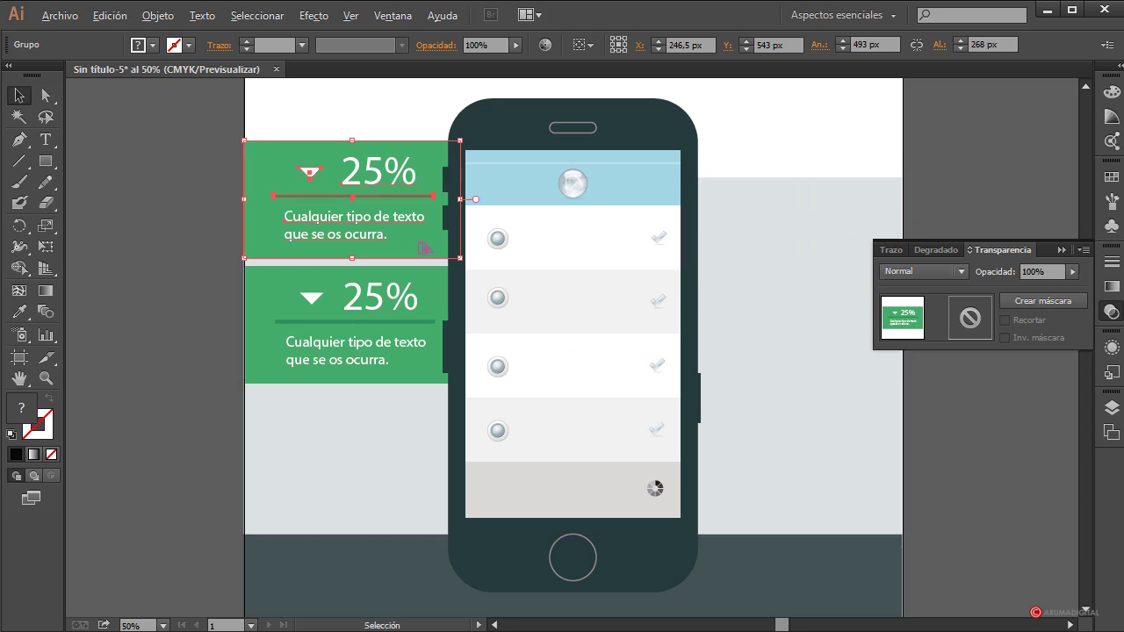
drag(422, 248, 864, 268)
key(Down)
key(Down)
key(Down)
key(Down)
key(Down)
key(Down)
key(Down)
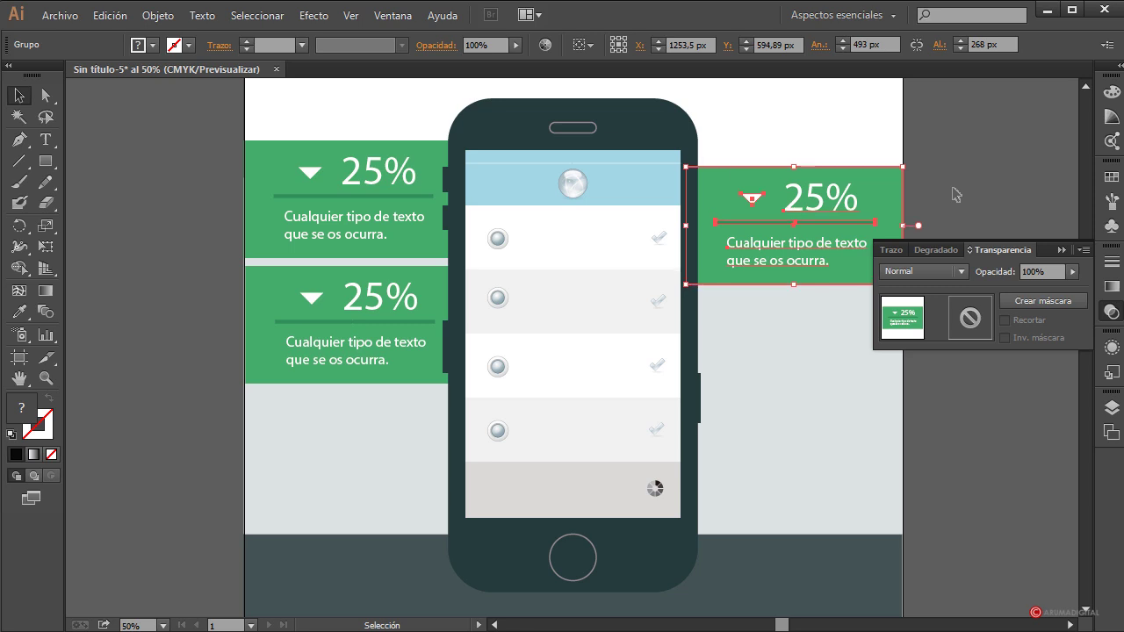
click(956, 197)
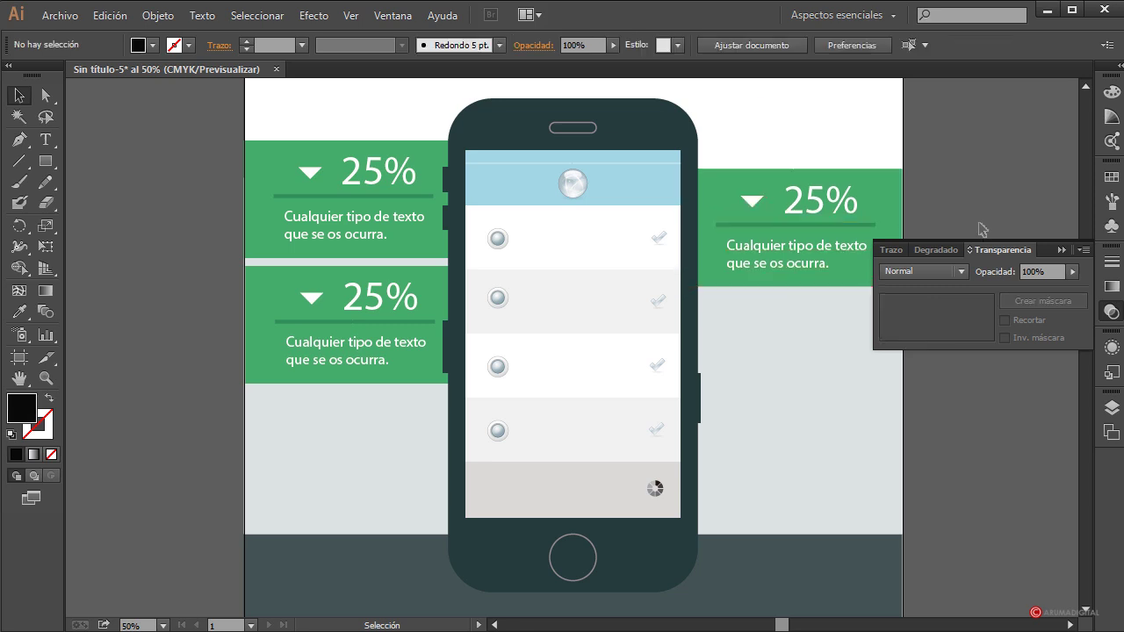
Step: Isolate the copied banner's group and shift its description text left to line up with the start of the divider line
click(758, 182)
click(994, 165)
scroll(996, 166, down, 1)
scroll(1003, 166, up, 1)
click(810, 262)
double_click(808, 260)
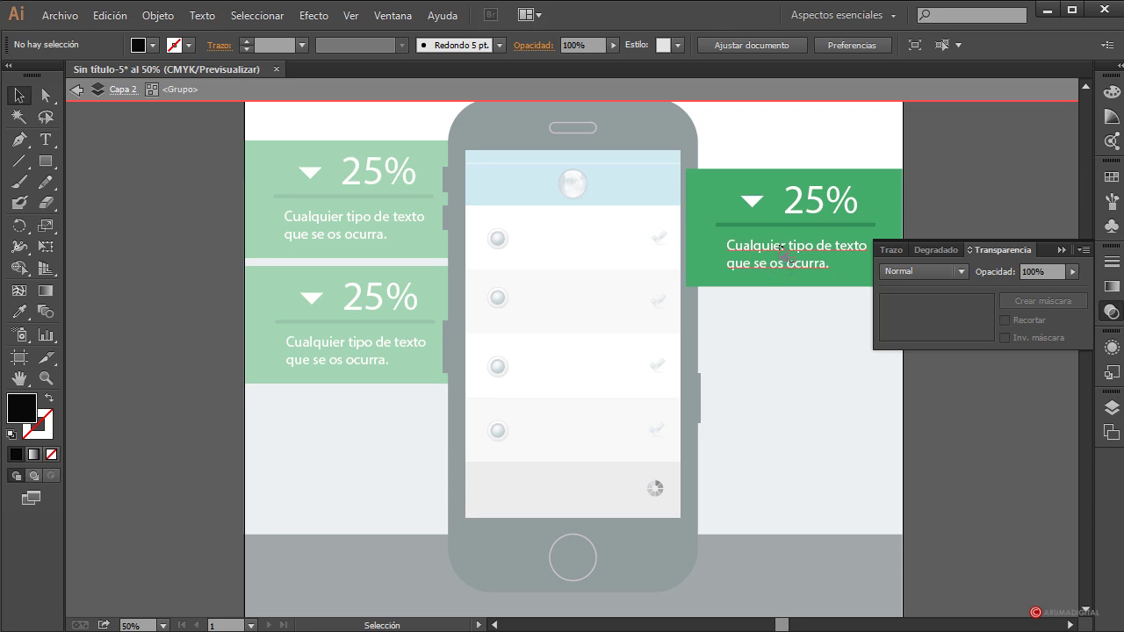
click(780, 249)
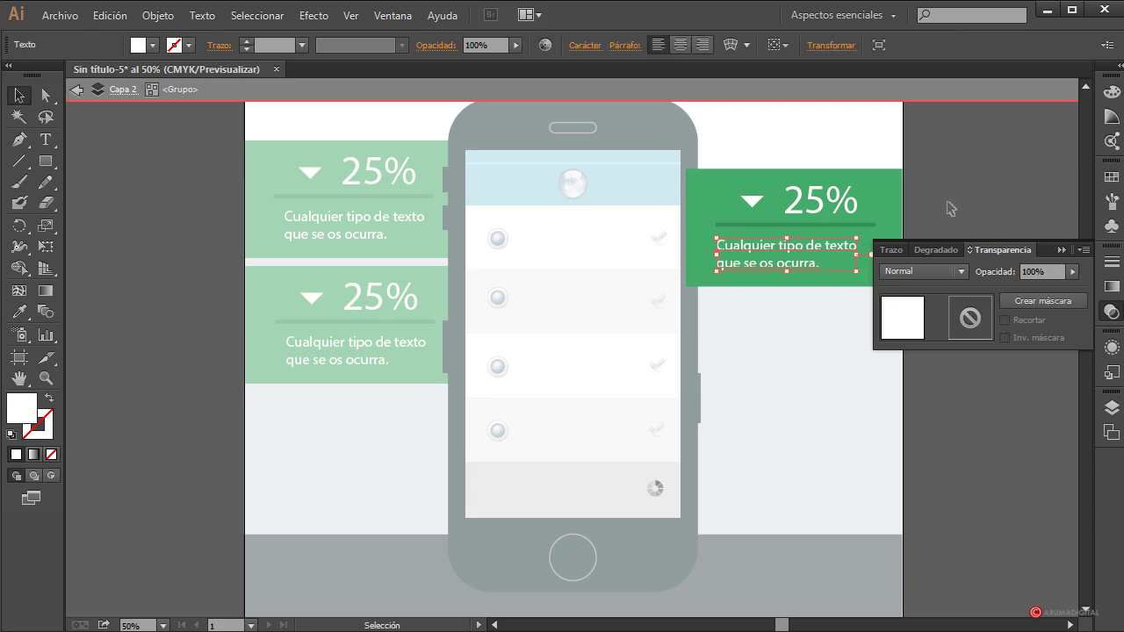
key(shift+Left)
click(947, 208)
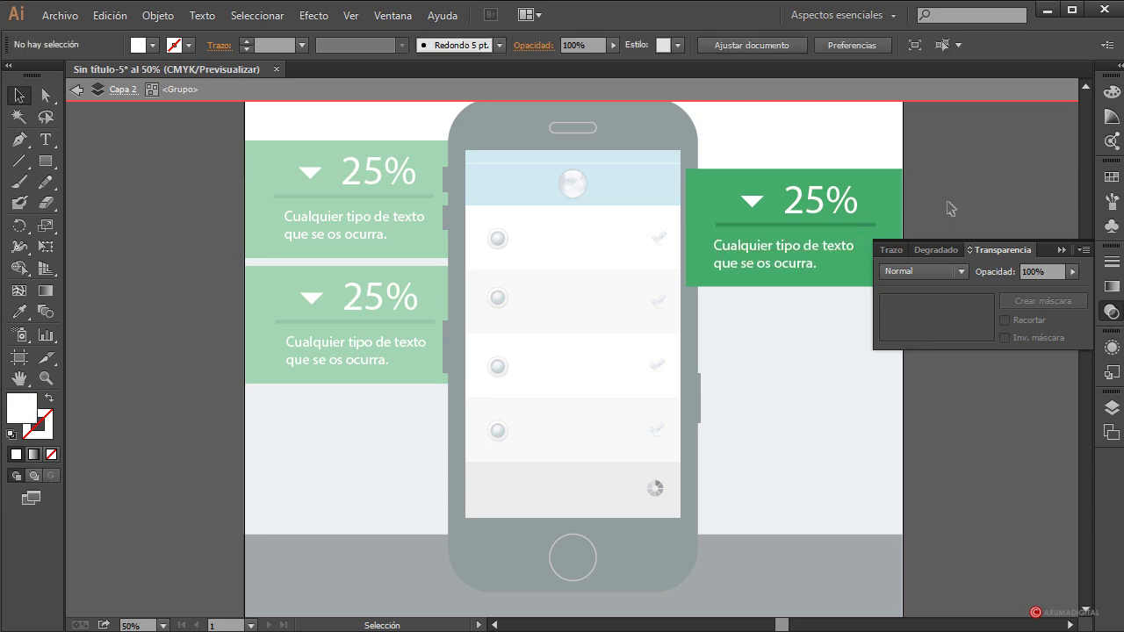
click(795, 248)
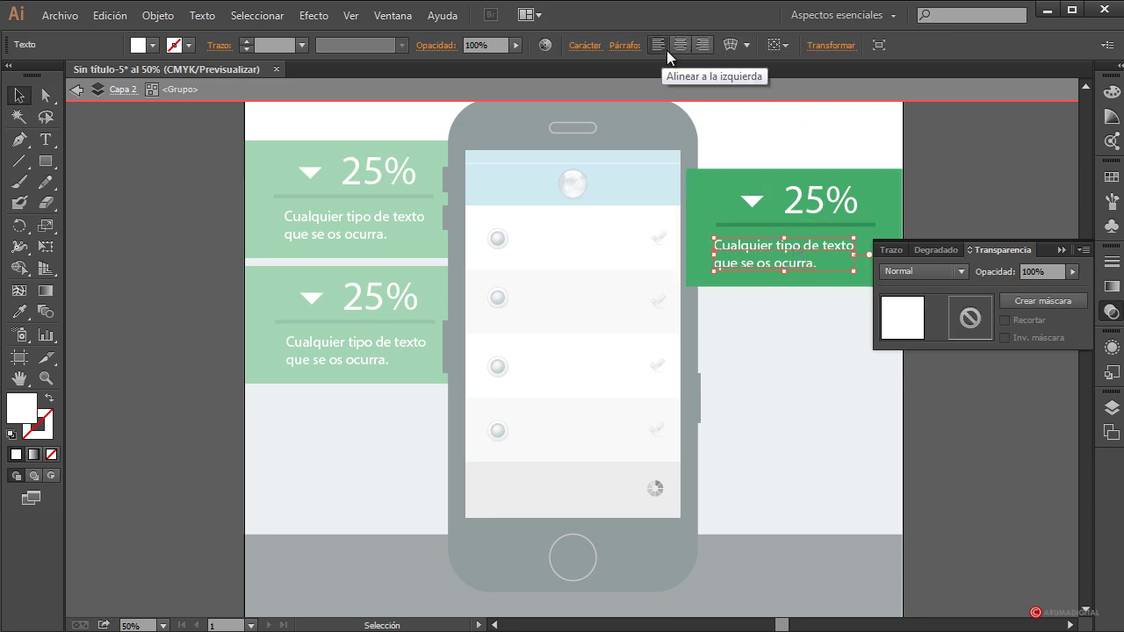
click(948, 221)
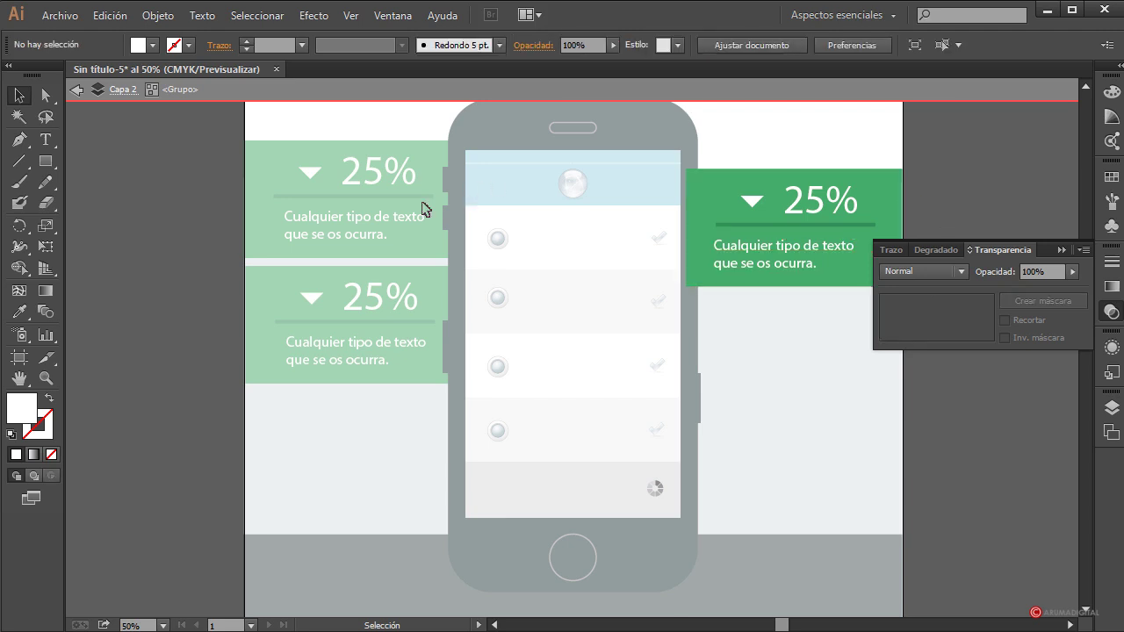
Step: Right-align the two-line description text inside the upper green banner on the phone's left side
double_click(372, 185)
double_click(347, 180)
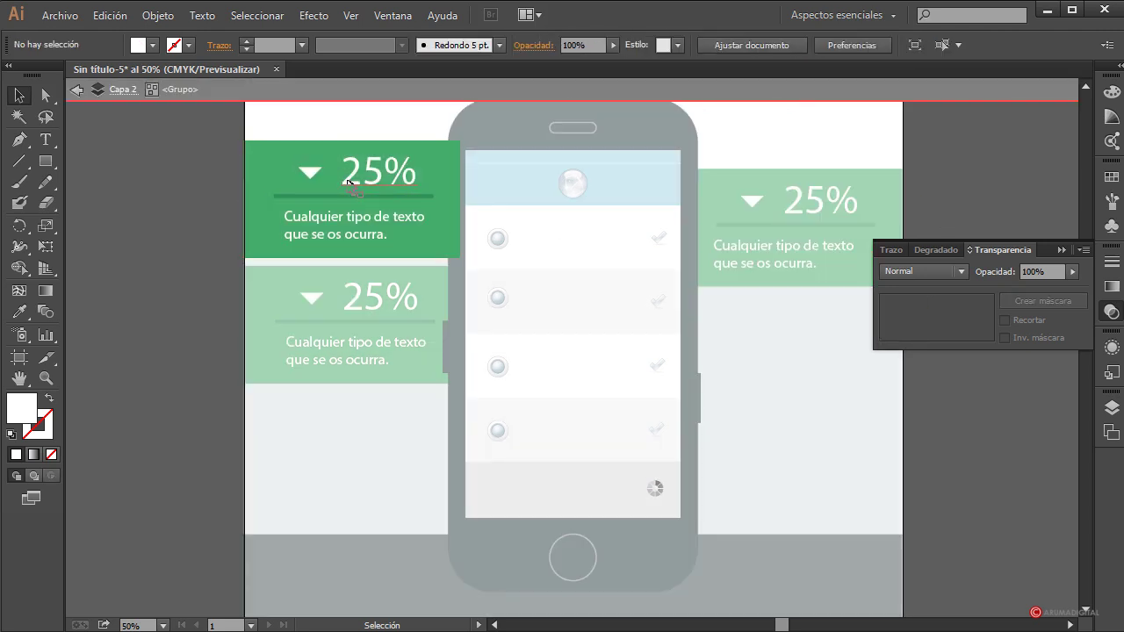
click(356, 222)
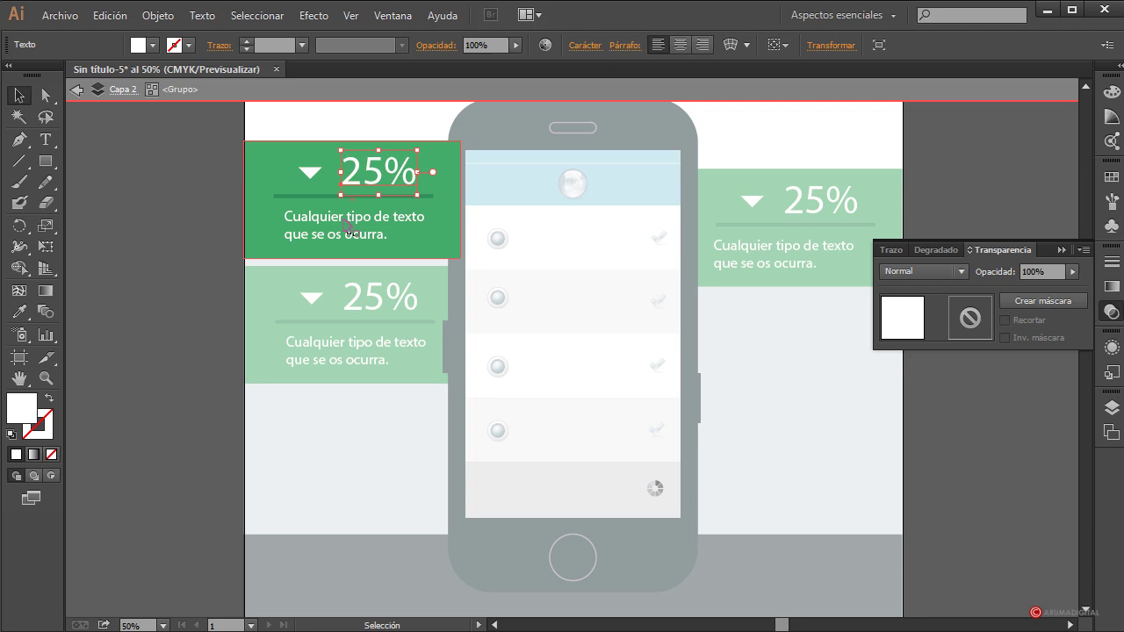
click(702, 48)
drag(250, 223, 393, 225)
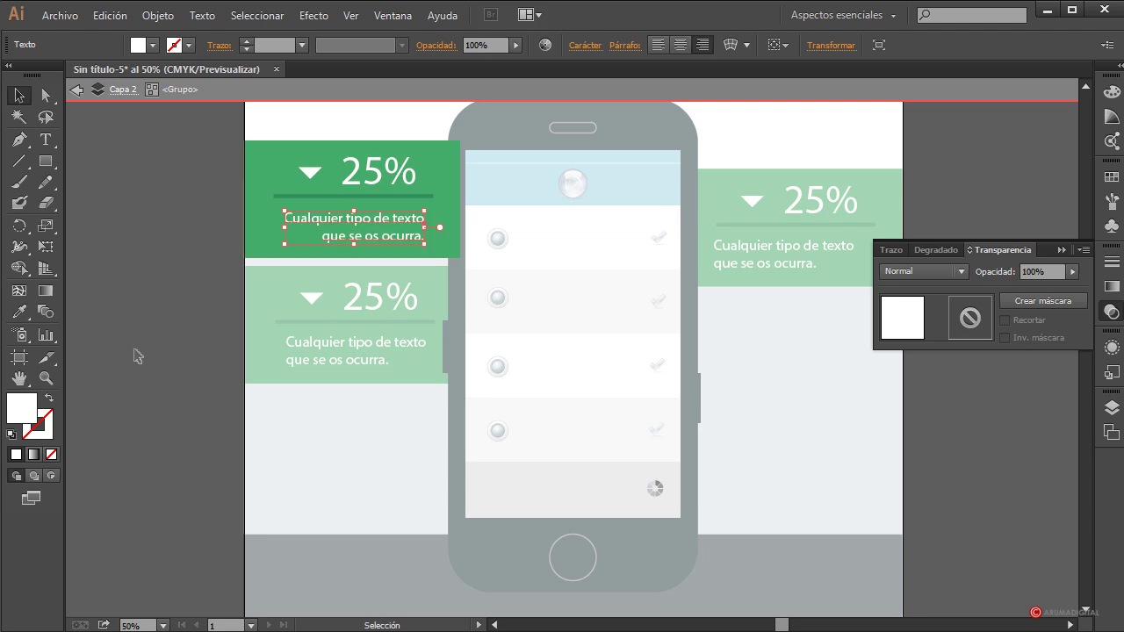
click(134, 350)
double_click(133, 351)
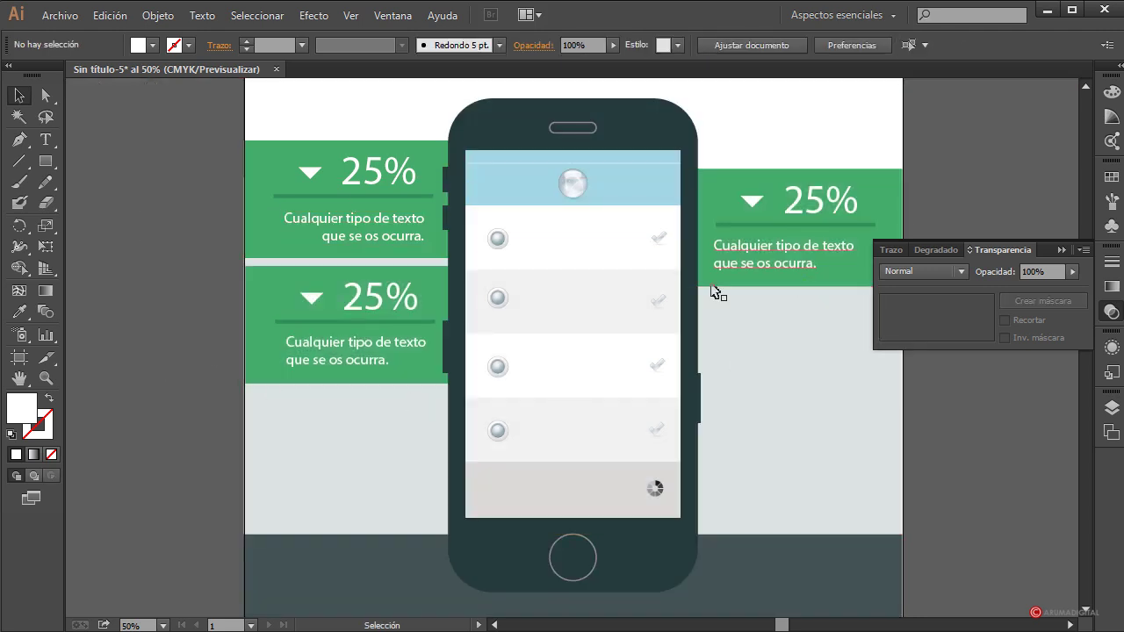
Step: Delete the lower green banner on the phone's left side
click(369, 309)
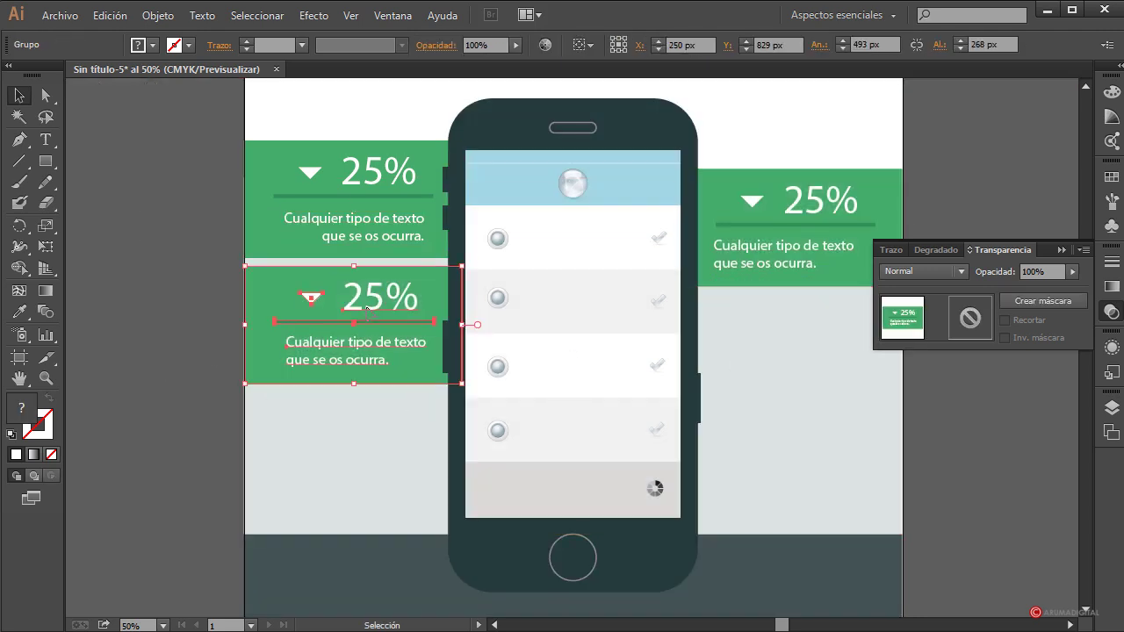
key(Delete)
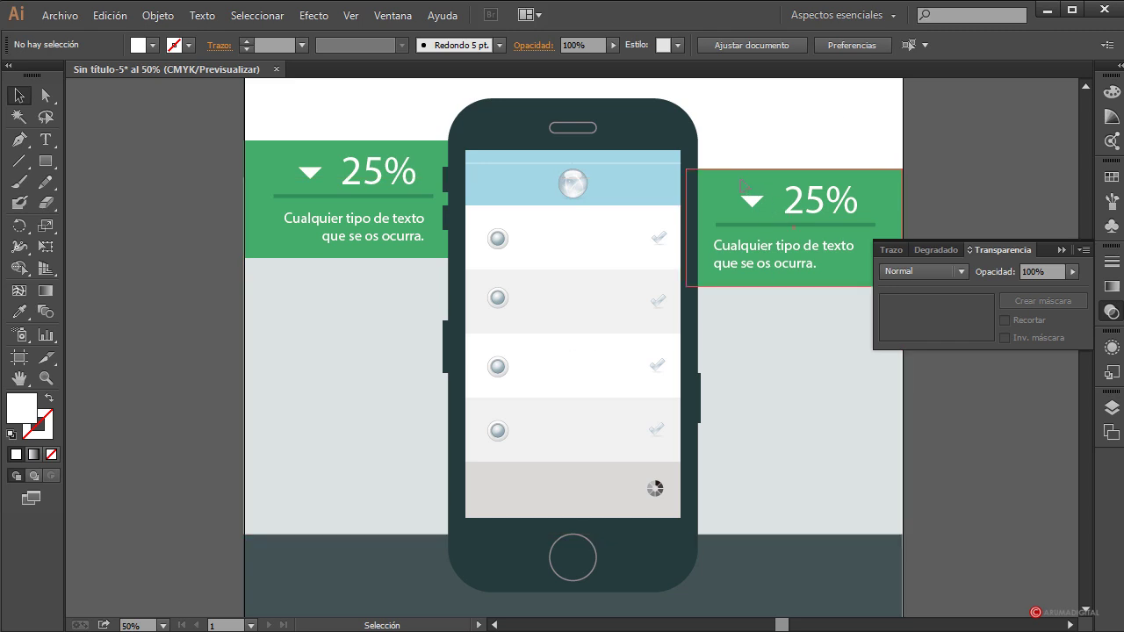
Step: Fill the background rectangle of the banner on the phone's right side with light blue, leaving its text and icon unchanged
click(743, 186)
double_click(773, 182)
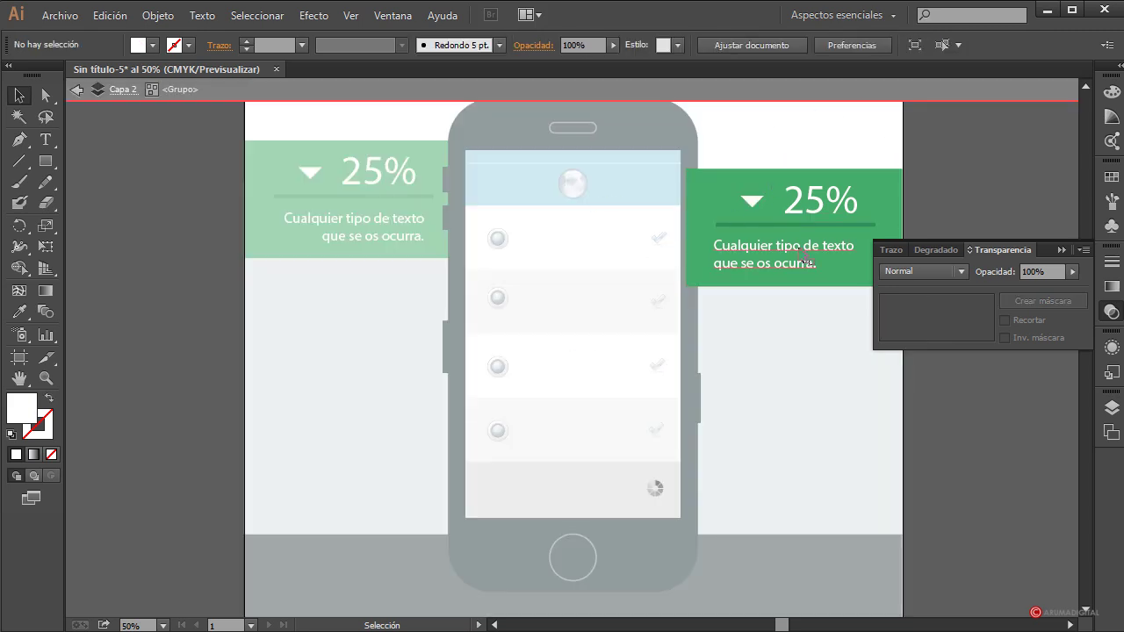
click(762, 188)
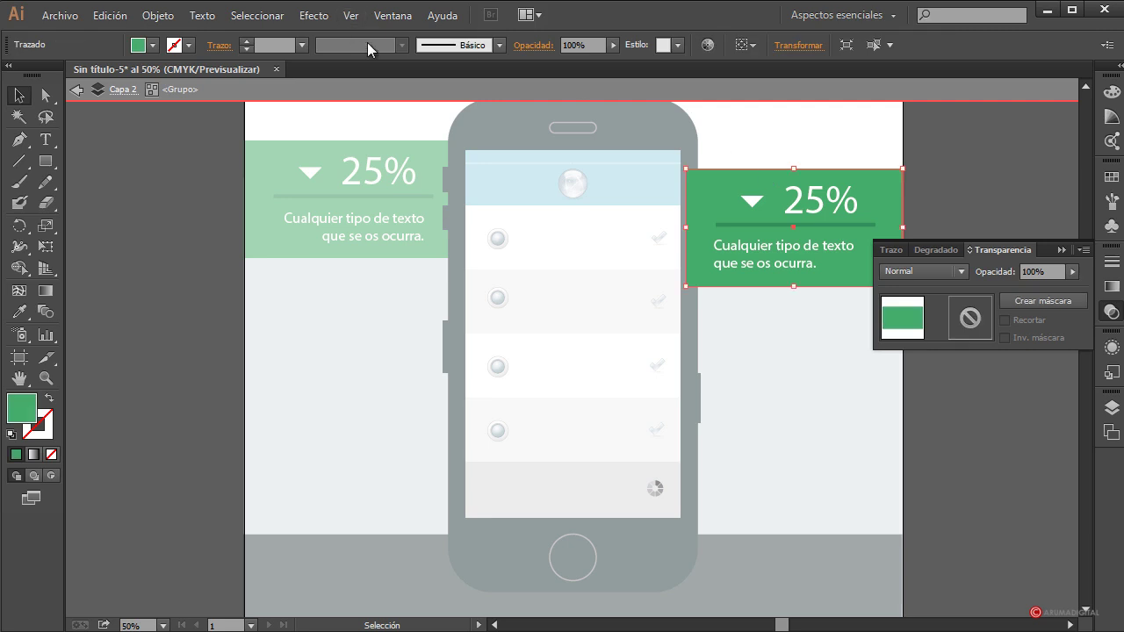
click(158, 45)
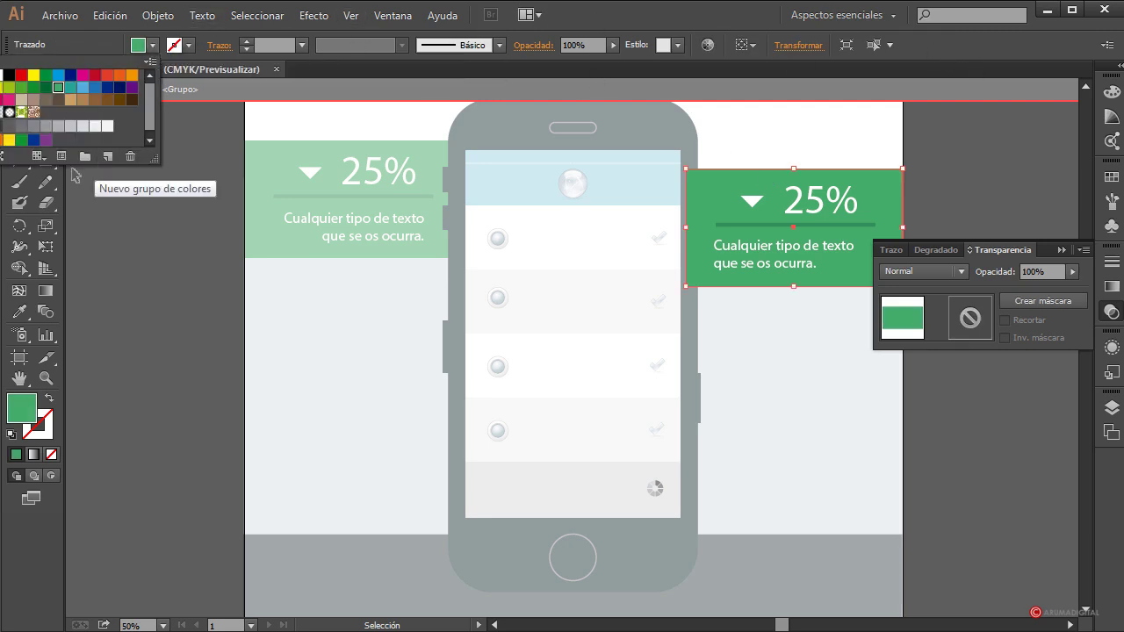
click(84, 90)
click(111, 248)
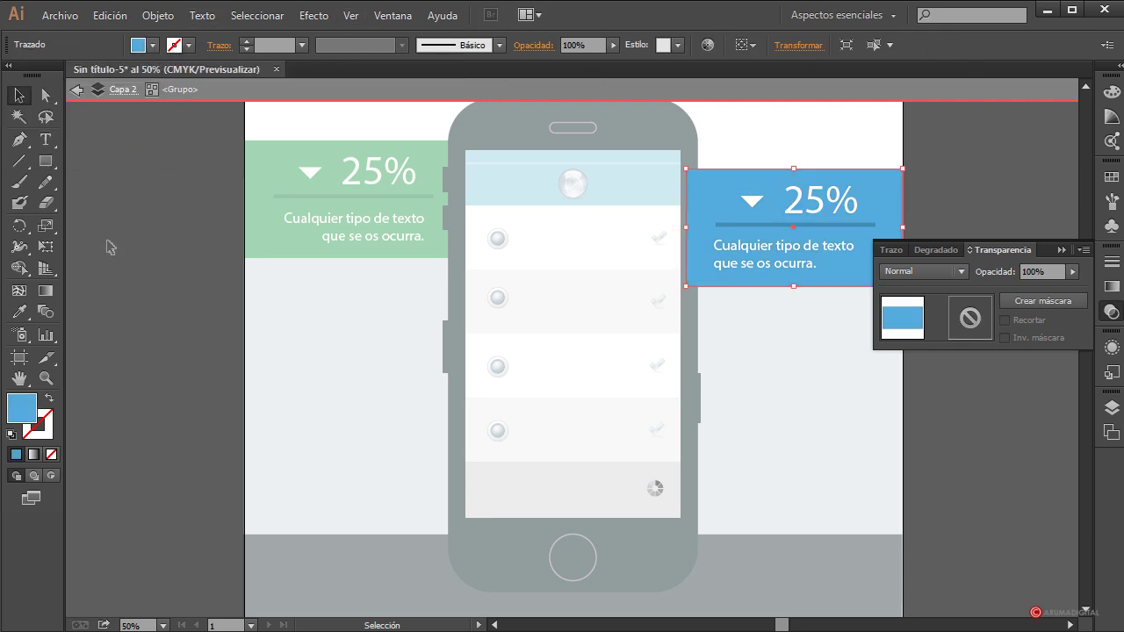
double_click(112, 248)
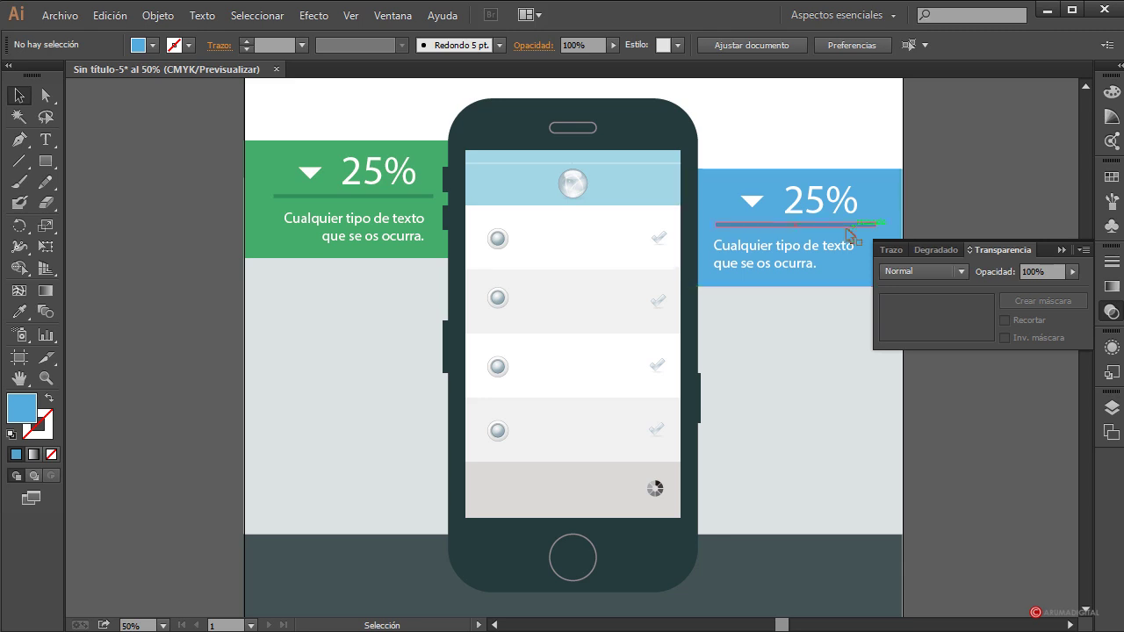
Step: Nudge the blue banner slightly to the right against the artboard edge
scroll(946, 207, down, 2)
scroll(947, 207, up, 1)
click(891, 206)
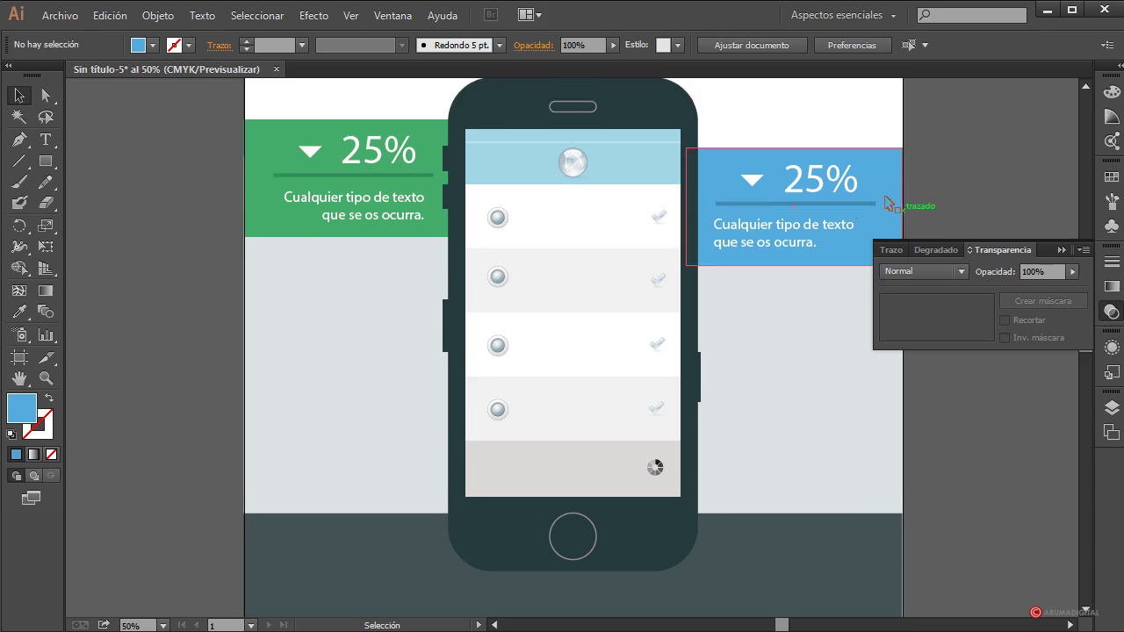
click(979, 202)
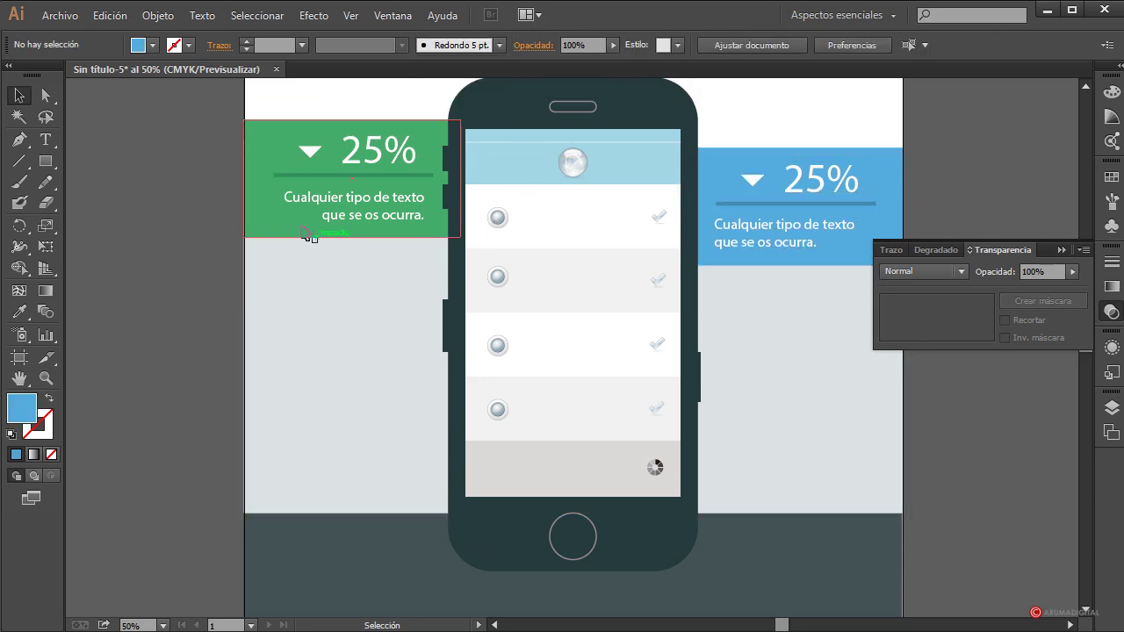
Step: Duplicate the green banner directly below the original and fill the copy's background rectangle with orange
drag(302, 238, 299, 360)
click(141, 360)
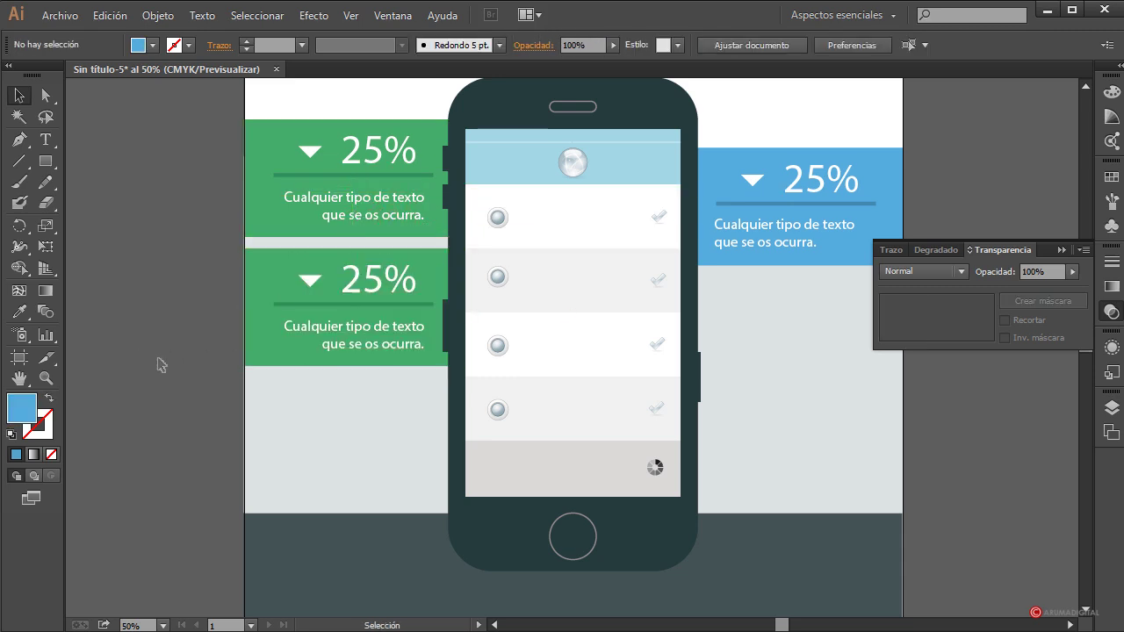
double_click(277, 264)
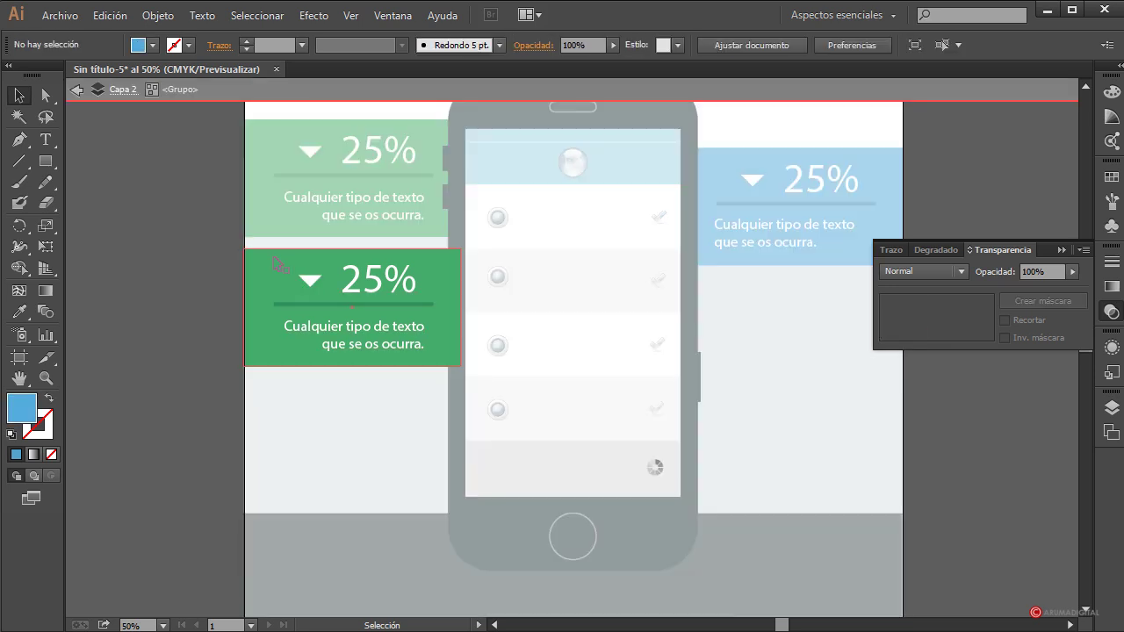
click(153, 45)
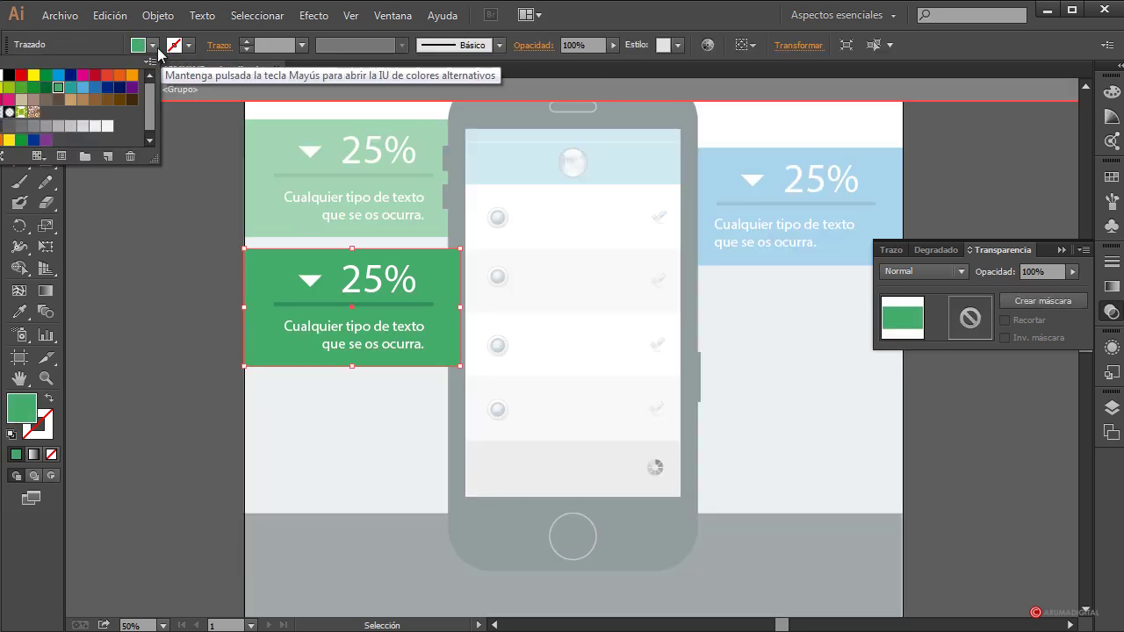
click(119, 76)
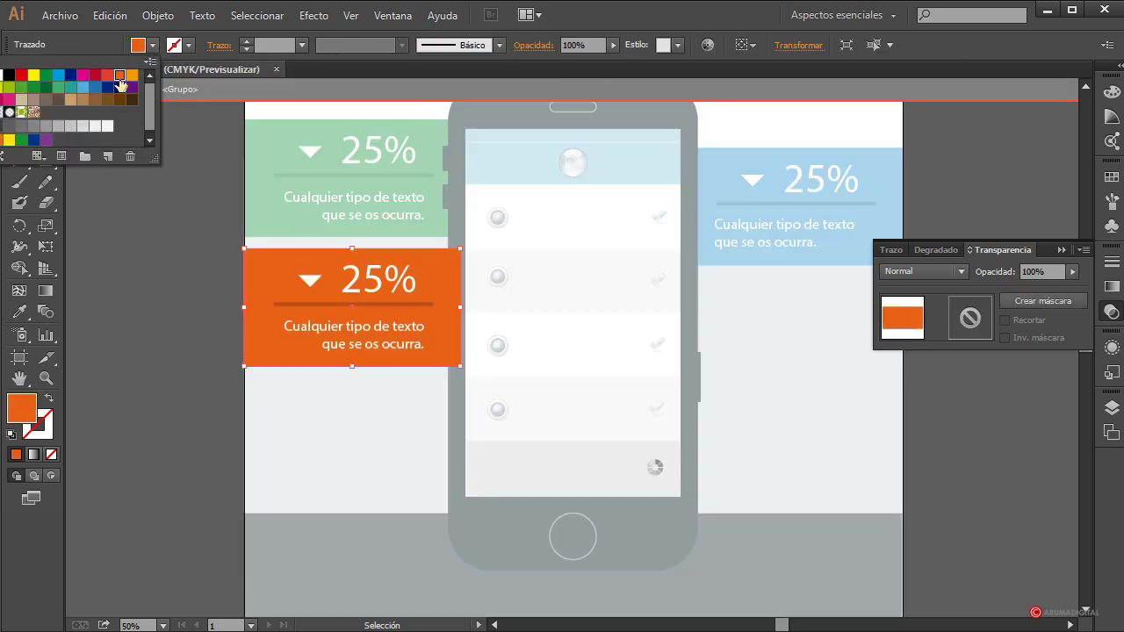
click(139, 287)
double_click(131, 296)
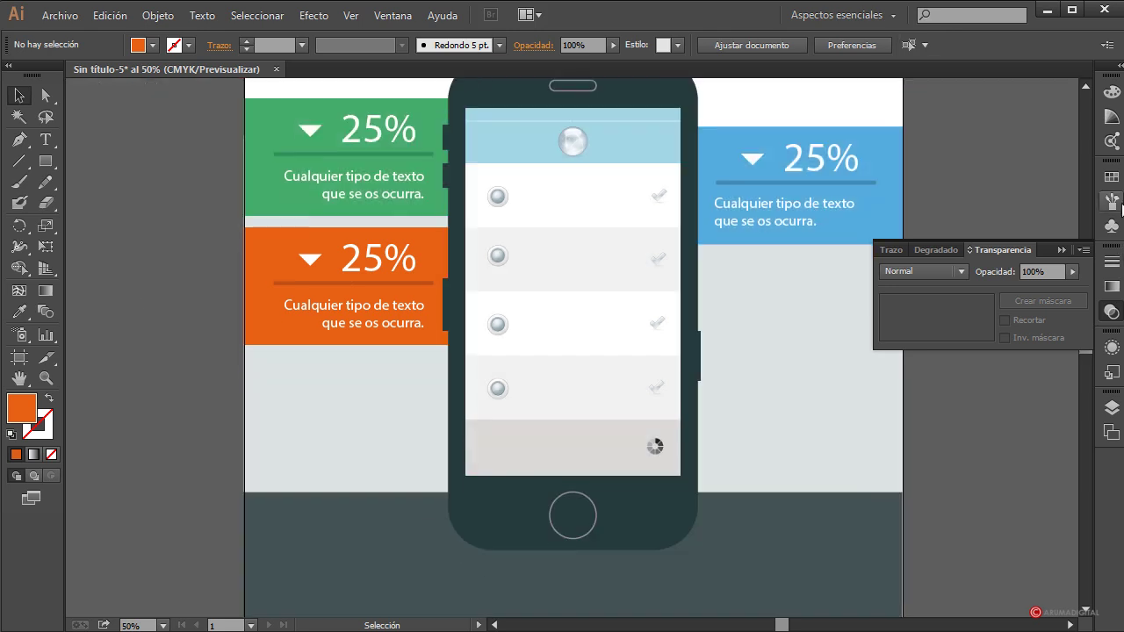
Step: Duplicate the blue banner directly below the original and fill the copy's background rectangle with dark red
drag(856, 230, 856, 365)
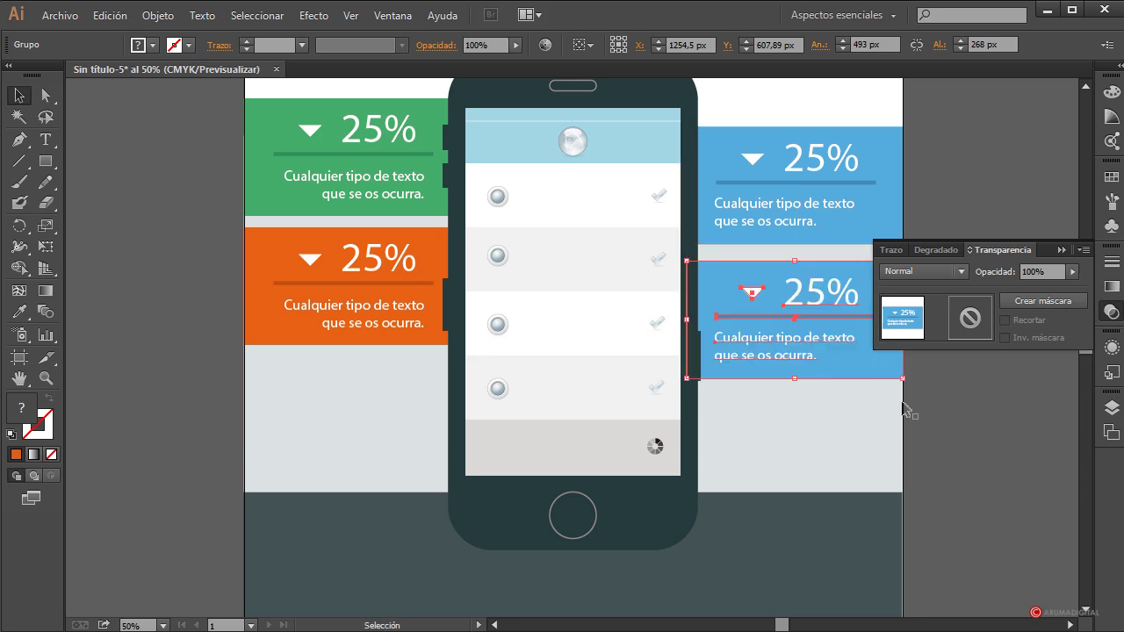
click(977, 423)
double_click(844, 277)
click(710, 289)
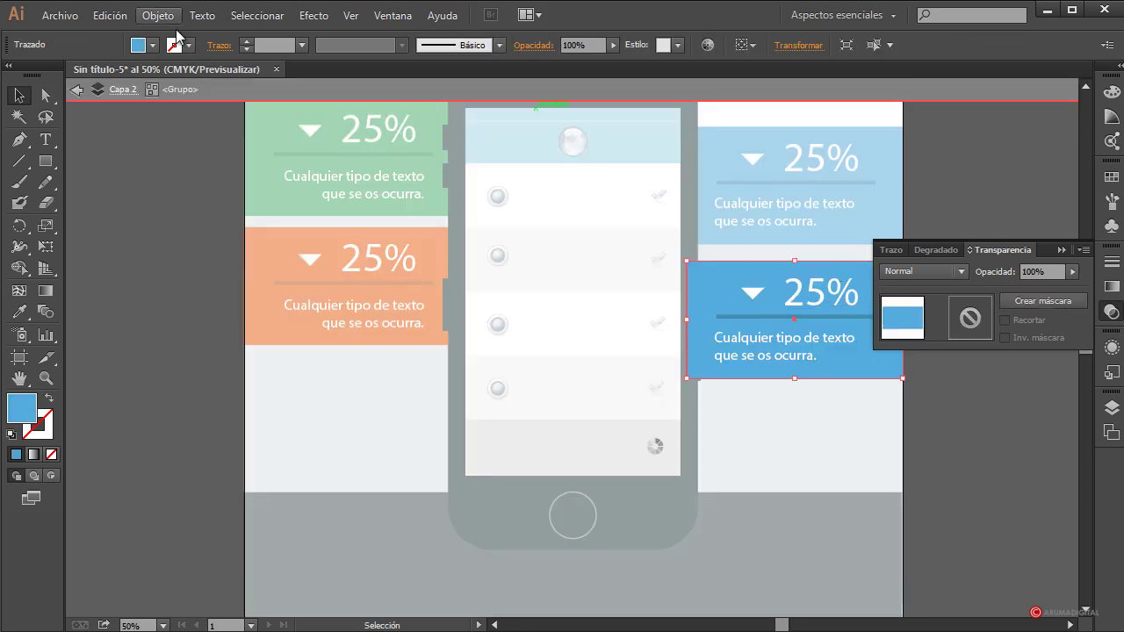
click(153, 45)
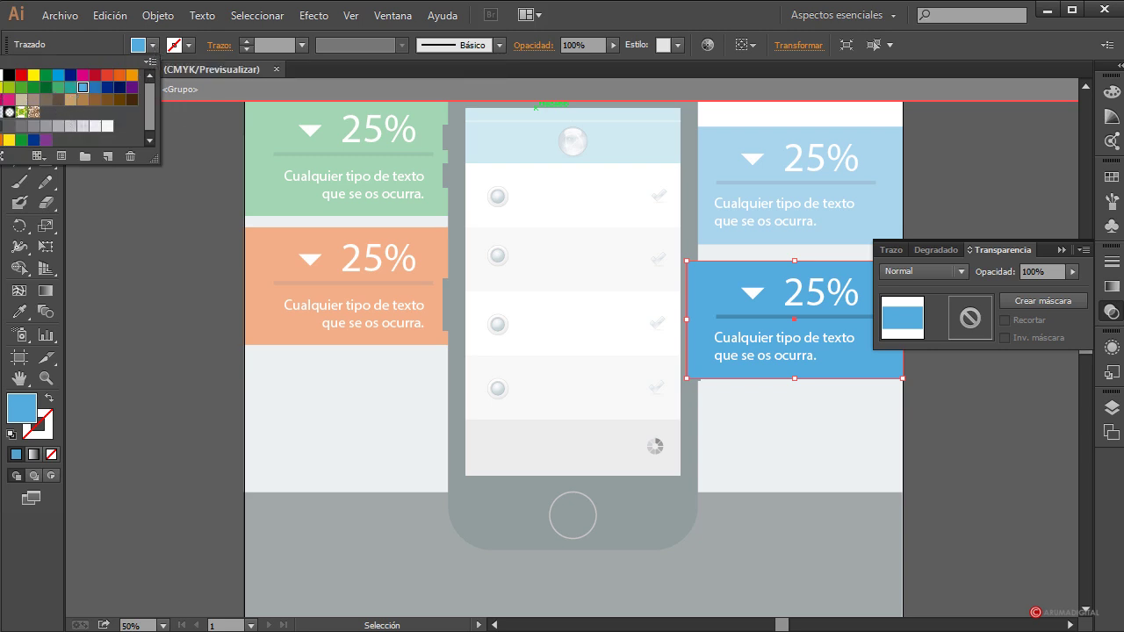
click(9, 140)
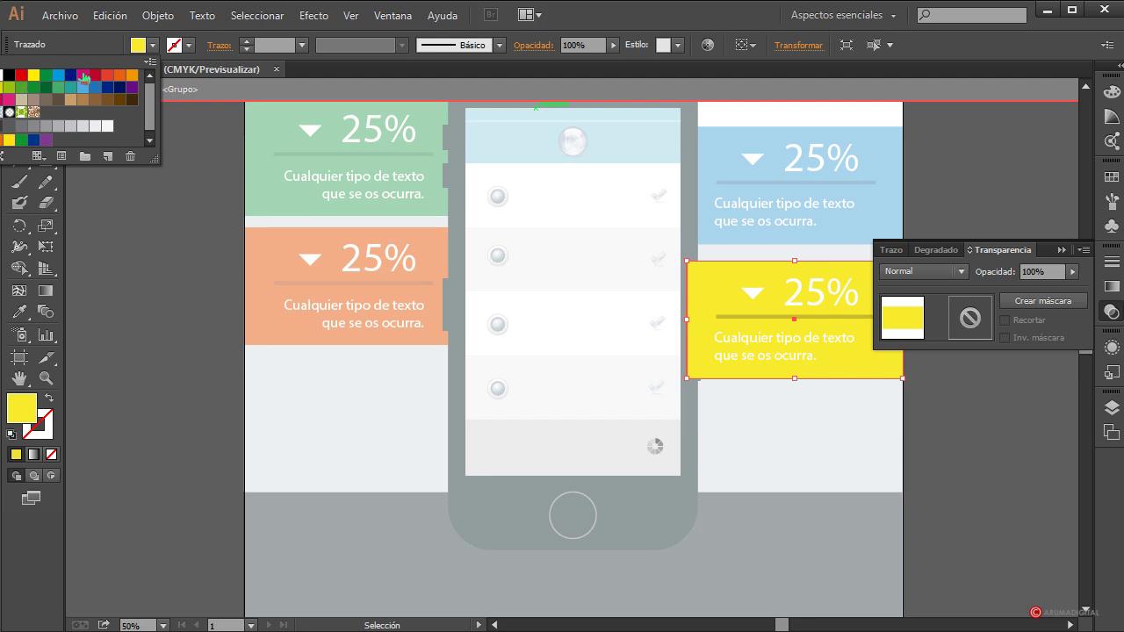
click(98, 82)
key(Escape)
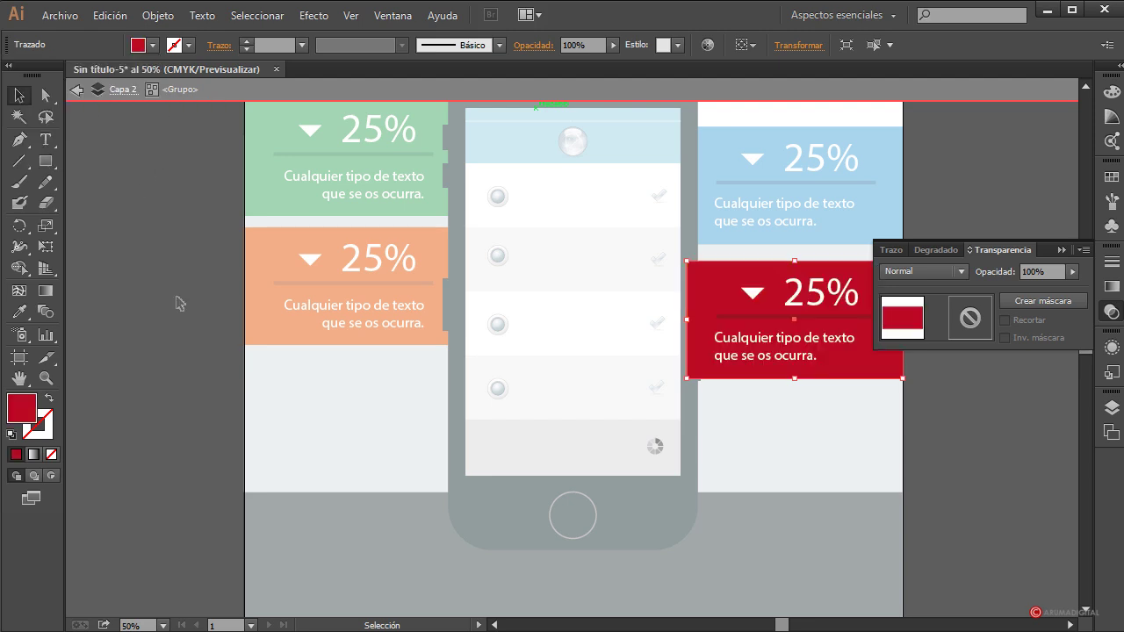
key(Escape)
click(162, 321)
Step: Set the red banner background's saturation to 79% and its brightness to 79%
scroll(161, 322, down, 4)
scroll(161, 322, up, 3)
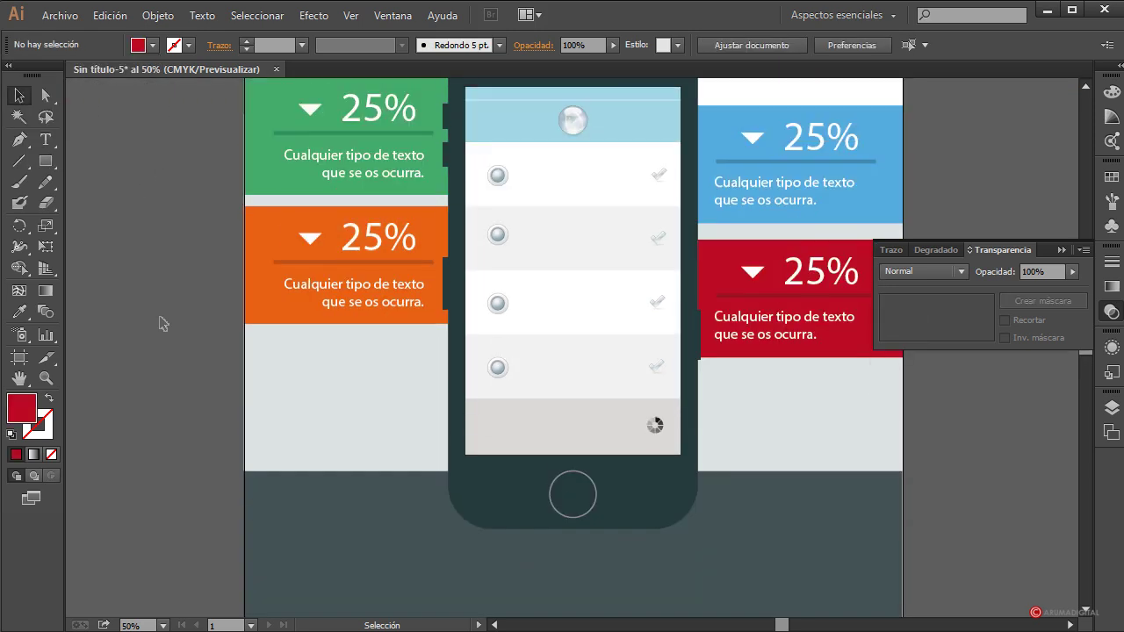
double_click(727, 255)
click(725, 255)
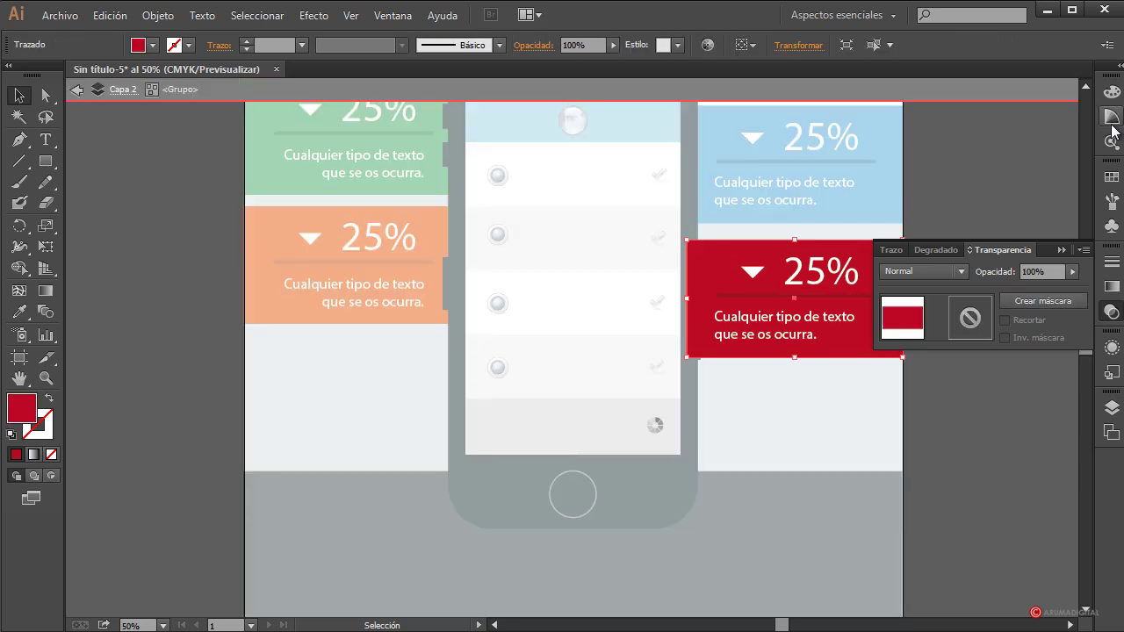
click(1111, 91)
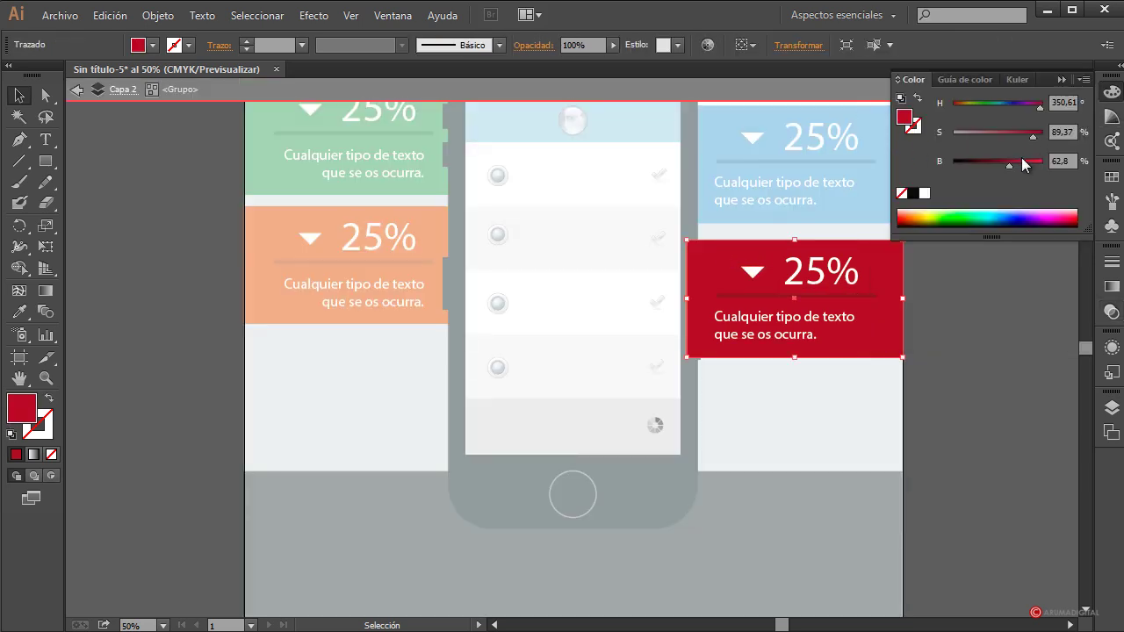
drag(1012, 164, 1029, 139)
click(1031, 138)
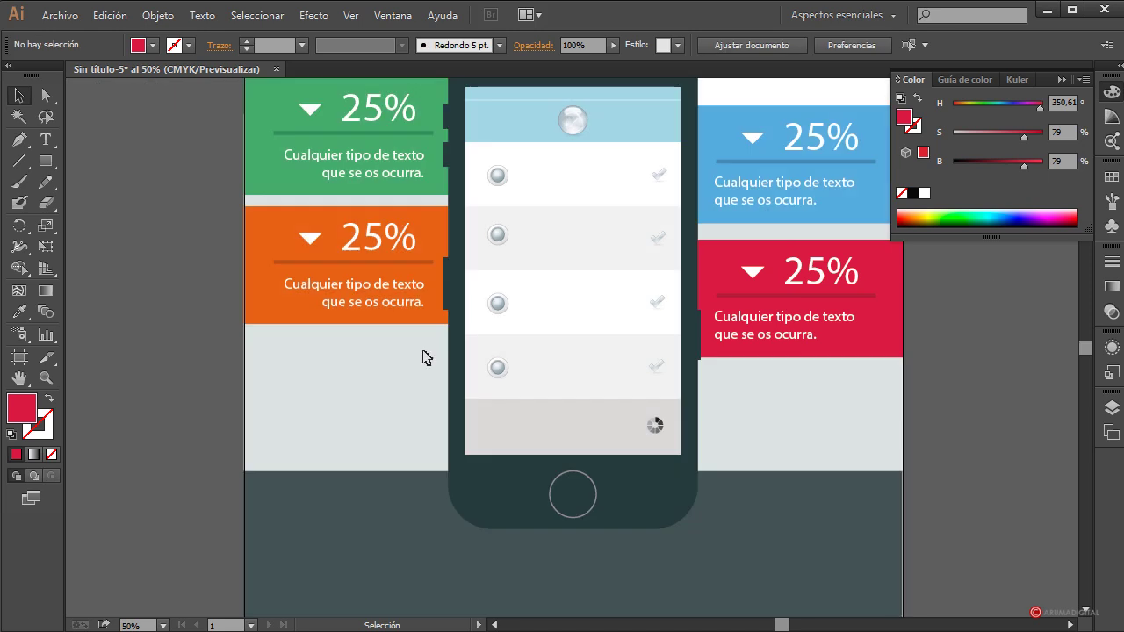
Step: Duplicate the orange banner directly below the original and fill the copy's background rectangle with magenta (C=0 M=95 Y=20 K=0)
scroll(153, 374, down, 1)
scroll(155, 373, up, 2)
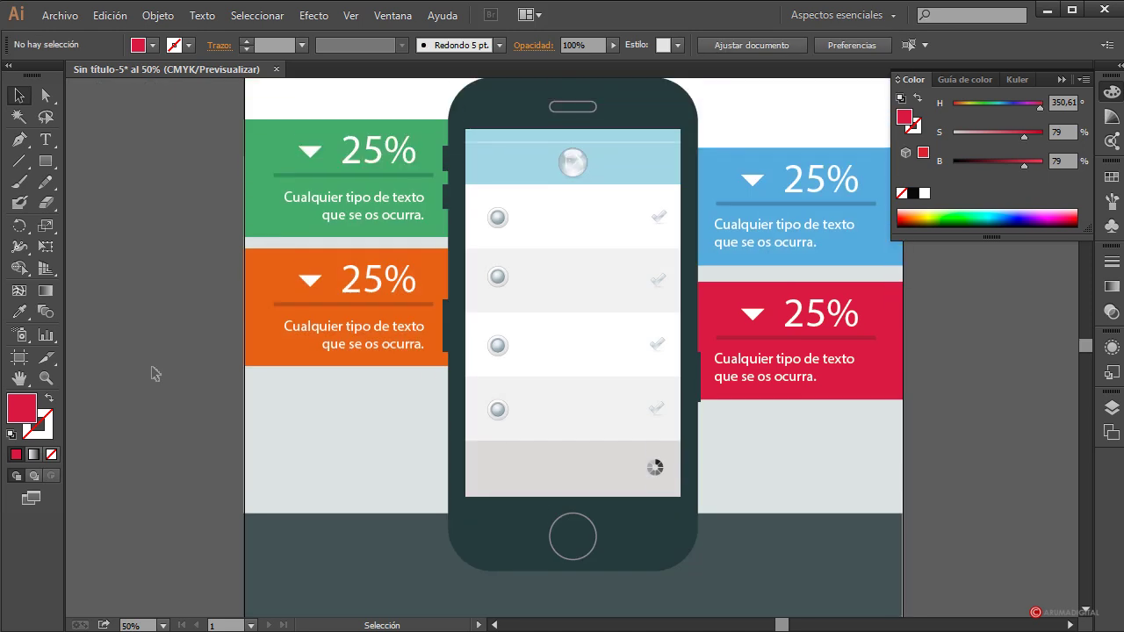
scroll(155, 373, up, 1)
scroll(132, 376, down, 3)
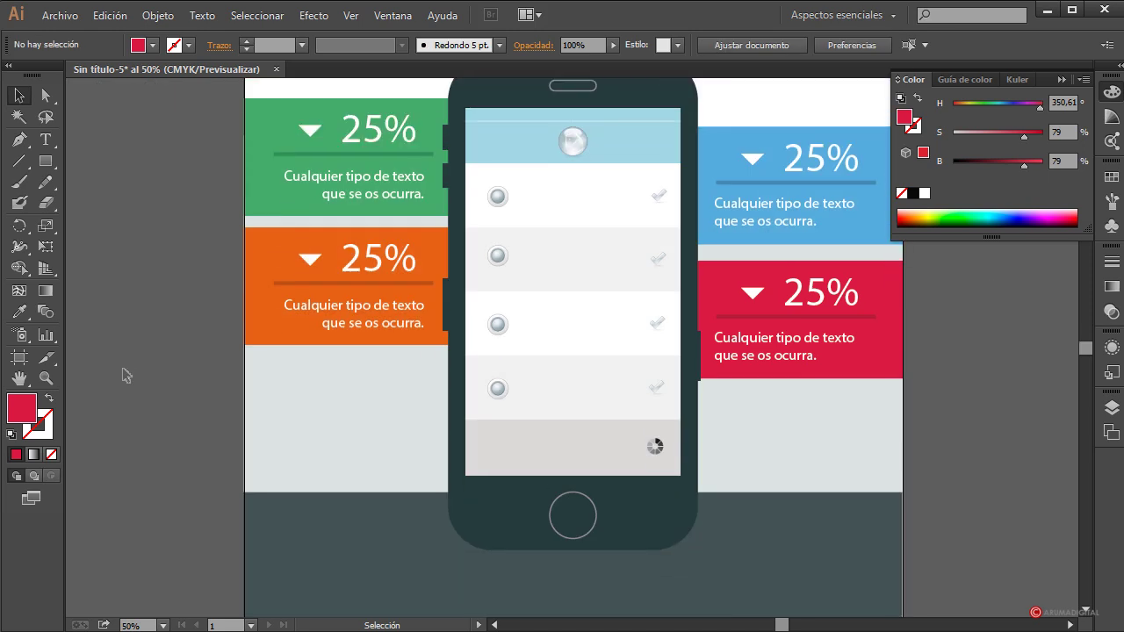
drag(349, 303, 334, 434)
double_click(283, 419)
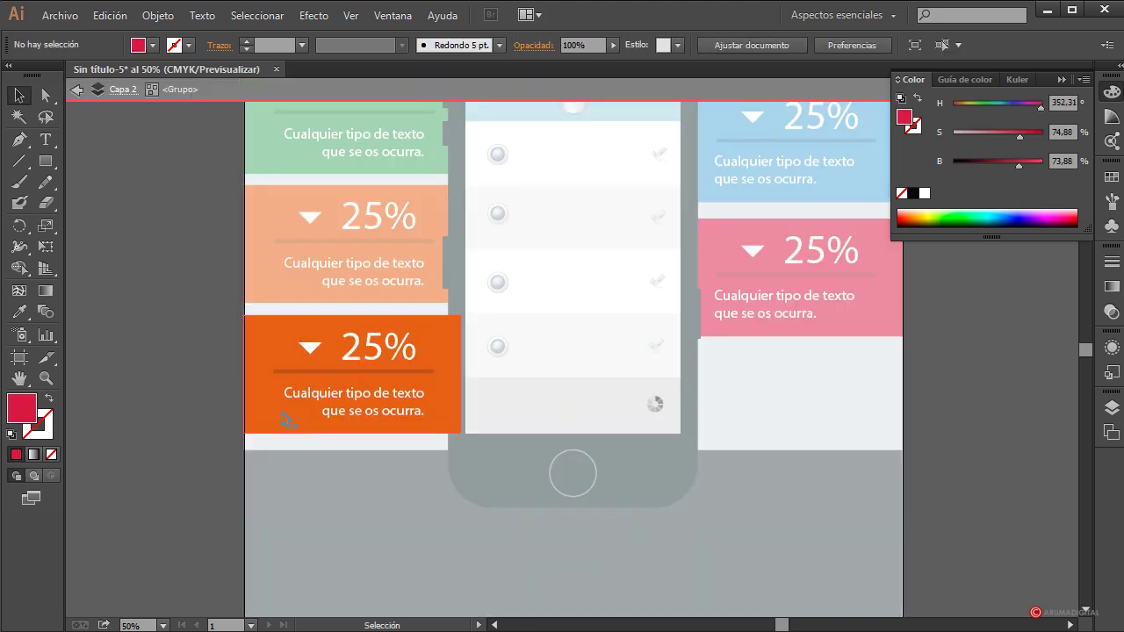
click(151, 46)
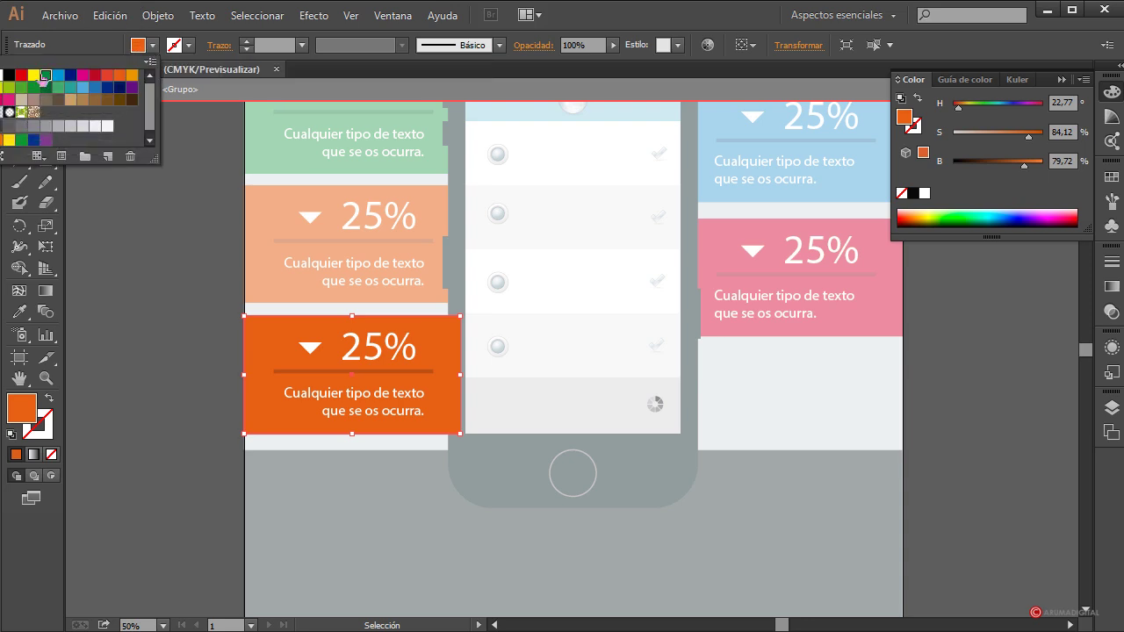
click(46, 75)
click(33, 75)
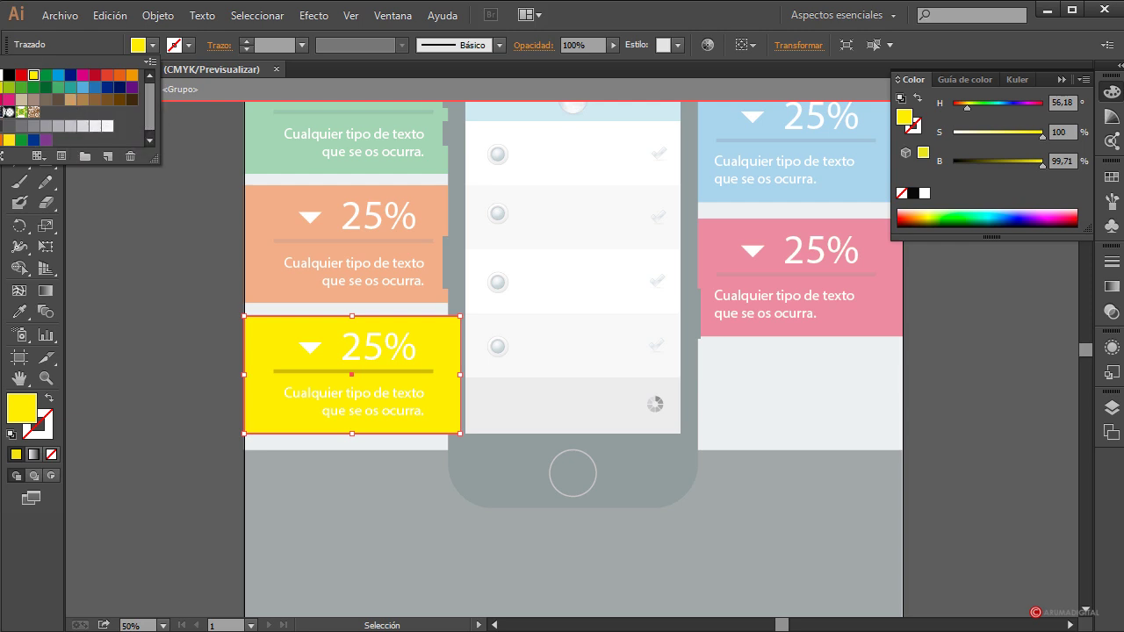
click(7, 100)
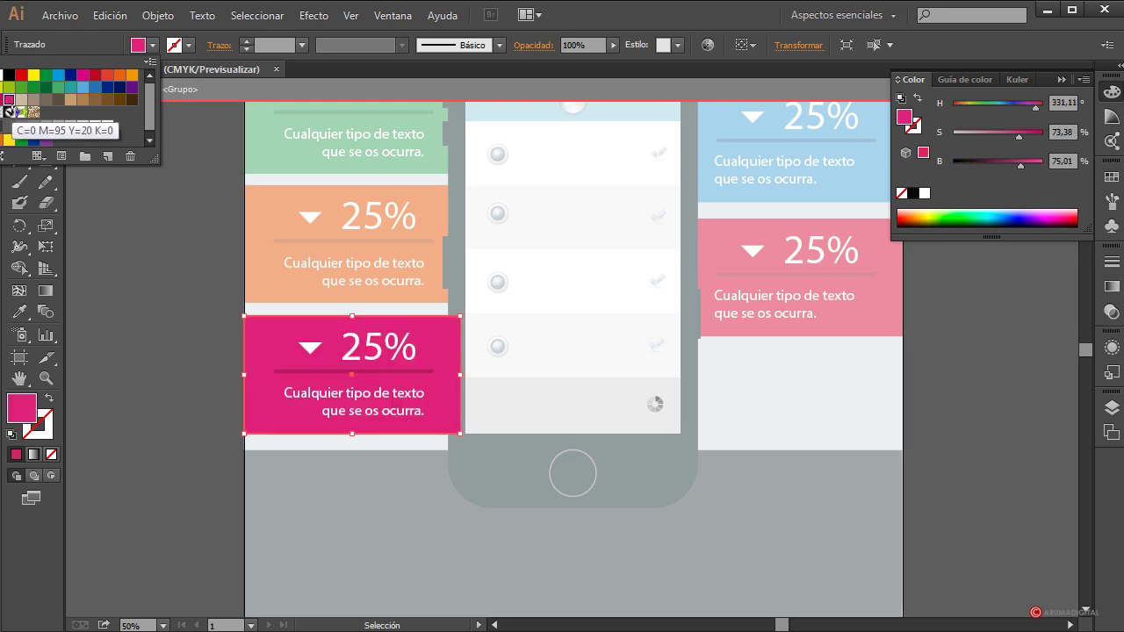
double_click(195, 358)
click(186, 360)
Step: Move the blue and red banners together slightly down along the phone's right side
scroll(180, 351, up, 2)
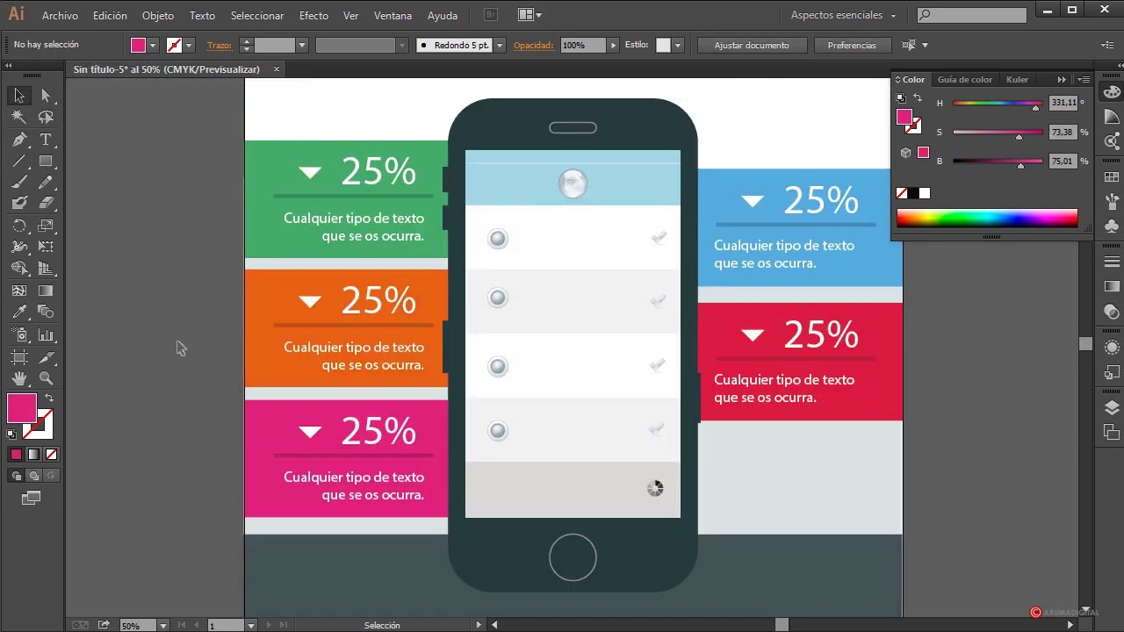
scroll(176, 345, down, 2)
scroll(176, 342, up, 6)
scroll(159, 334, down, 5)
scroll(133, 325, up, 2)
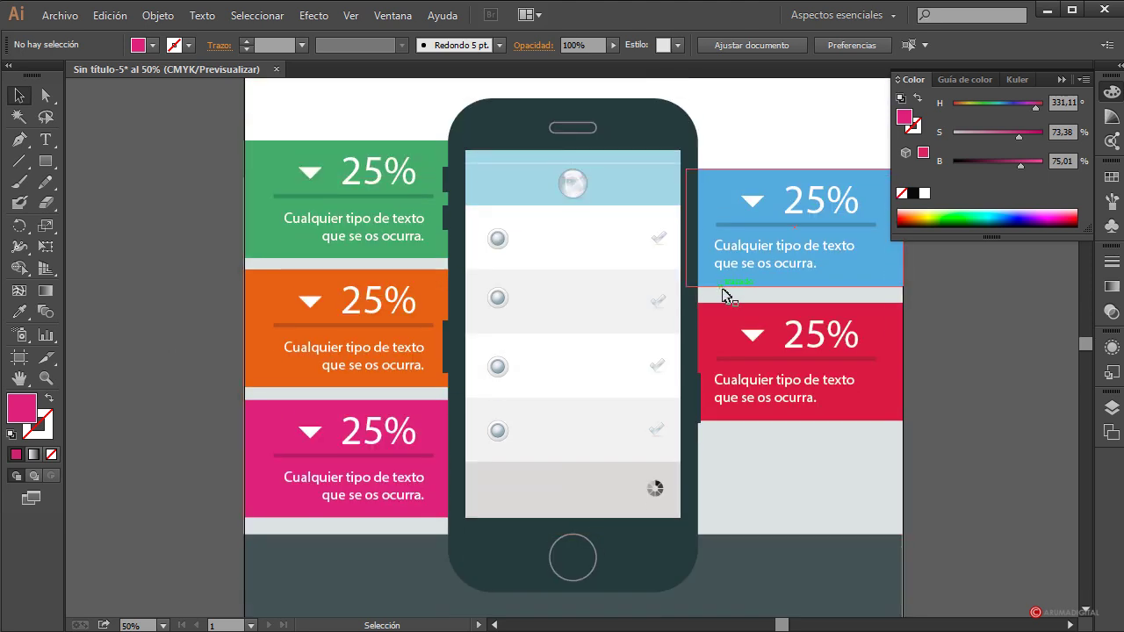
click(751, 206)
shift+click(887, 347)
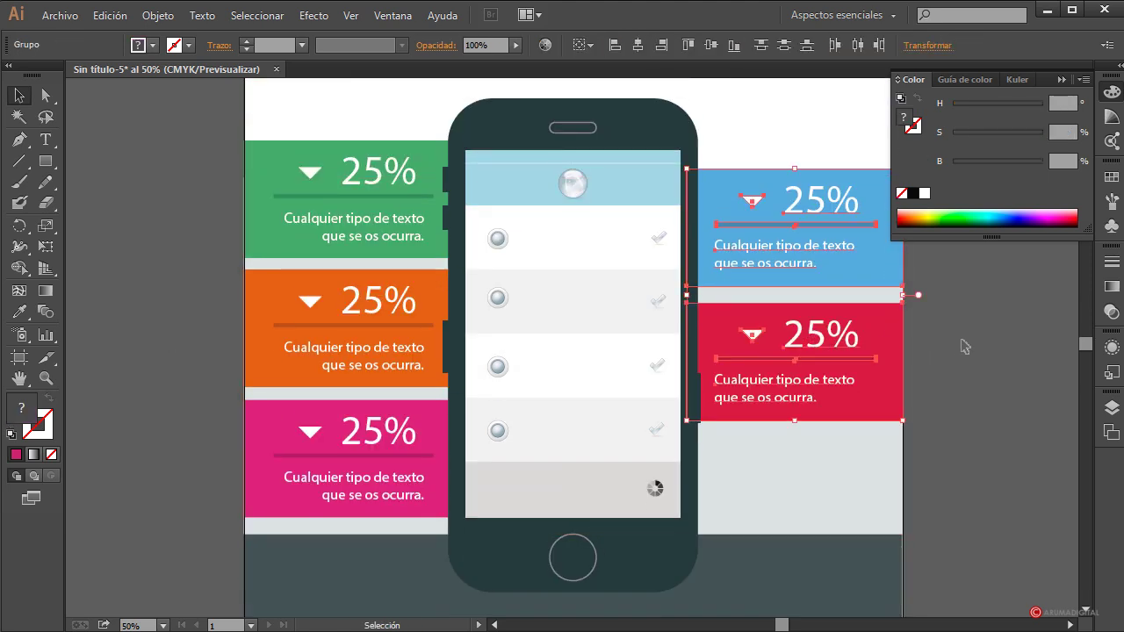
key(shift+Down)
key(shift+Down)
key(shift+Down)
key(shift+Down)
key(shift+Down)
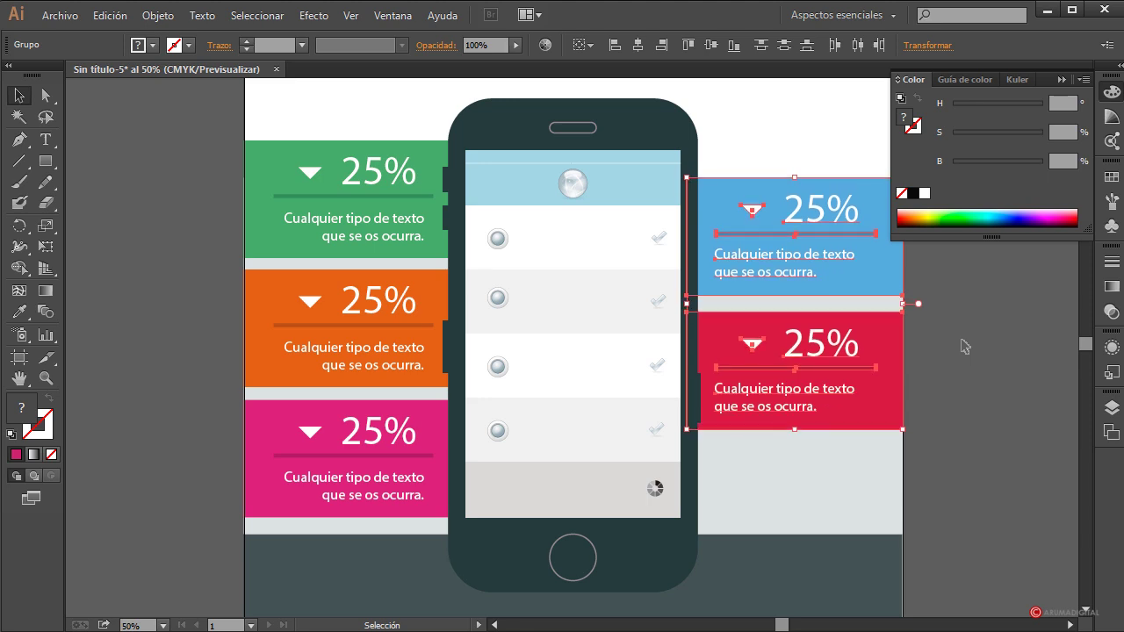
key(Down)
key(Down)
key(Down)
key(Down)
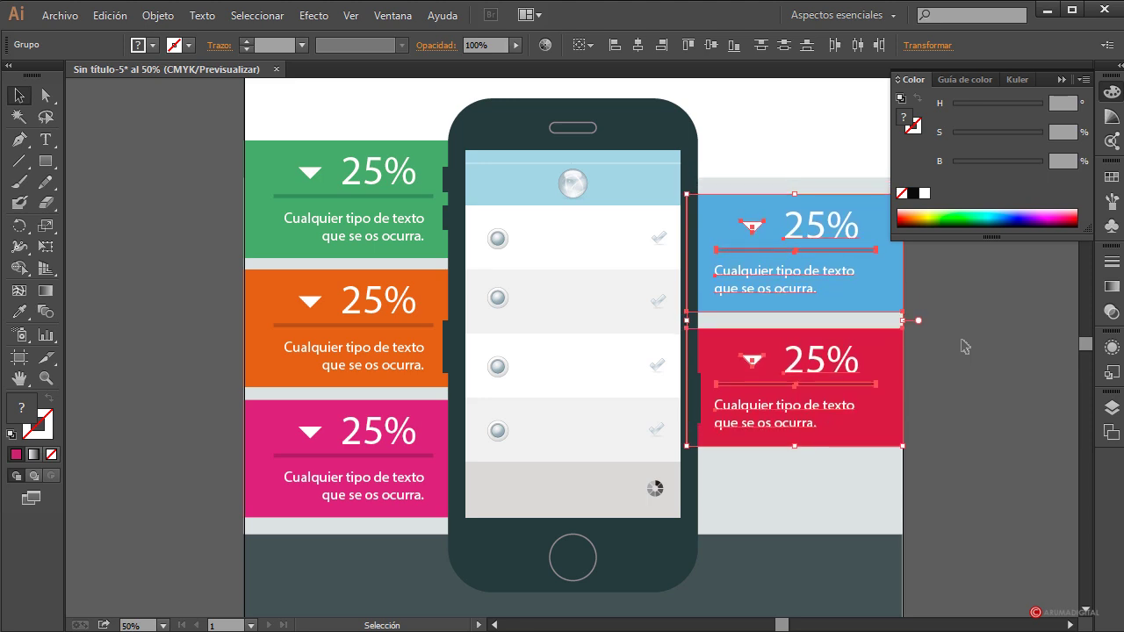
click(965, 347)
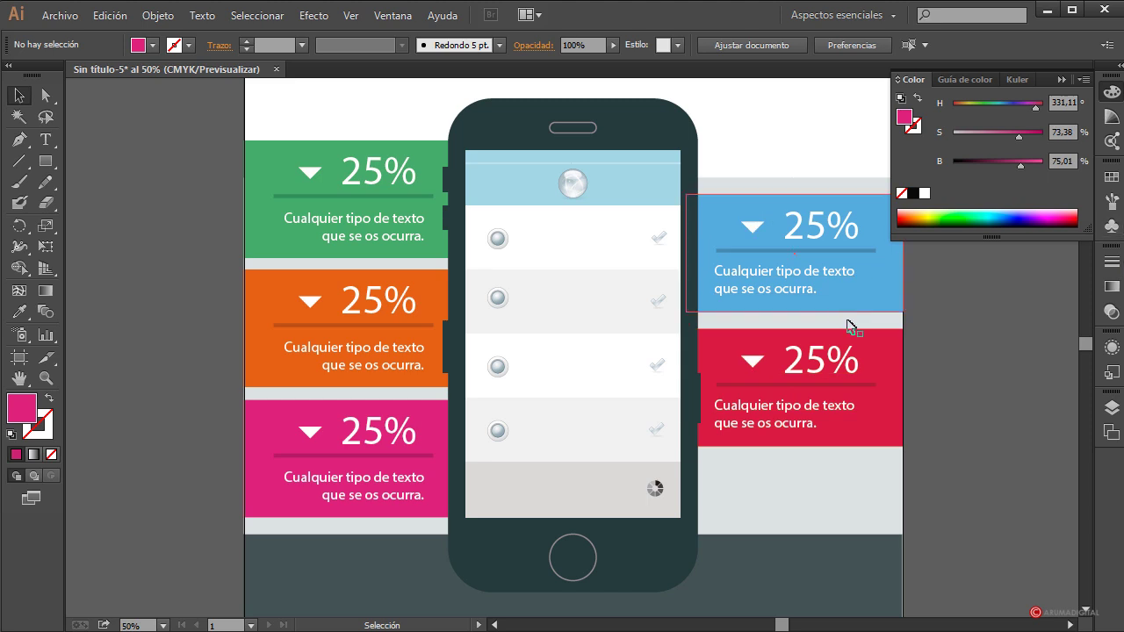
Step: Shorten the light grey background rectangle by lowering its top edge to the base of the phone screen's light blue header
scroll(808, 196, up, 3)
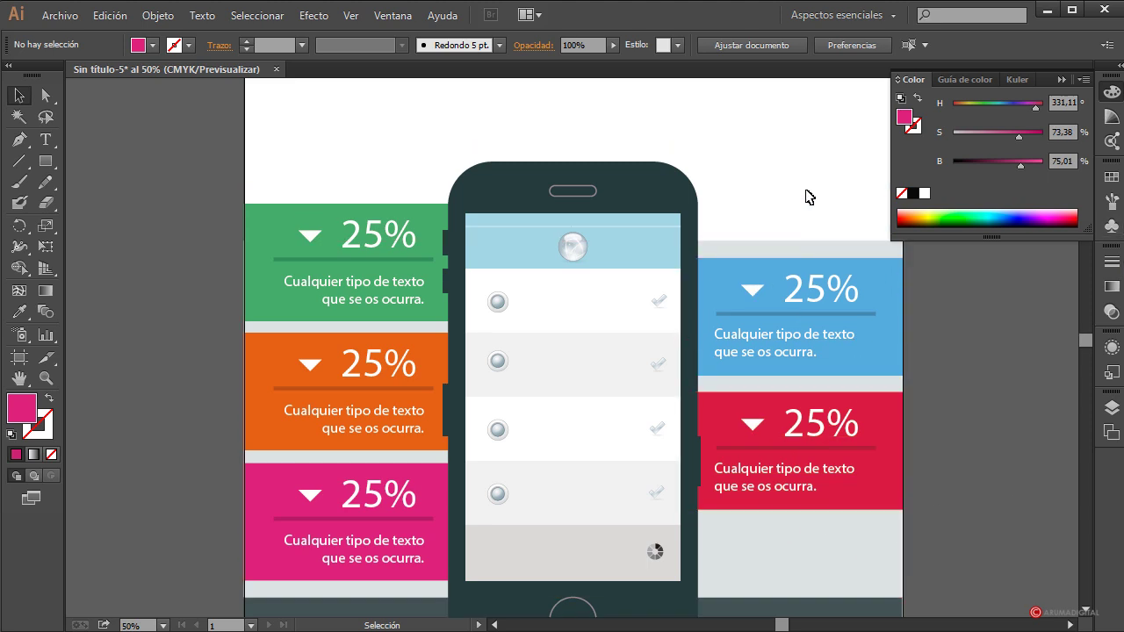
scroll(951, 395, down, 9)
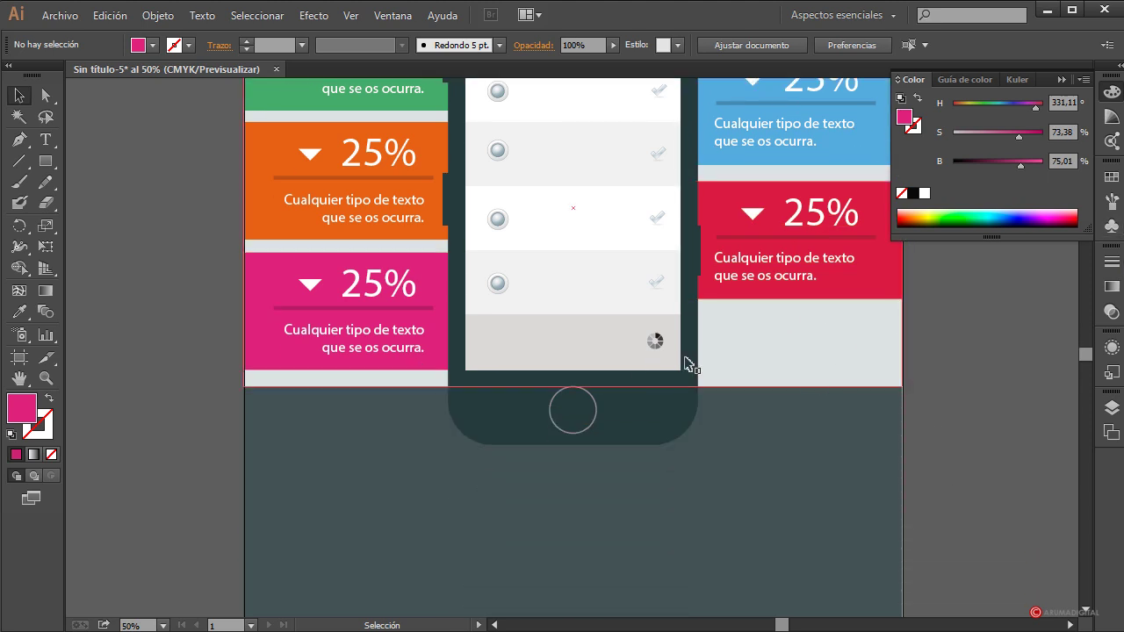
scroll(690, 363, up, 4)
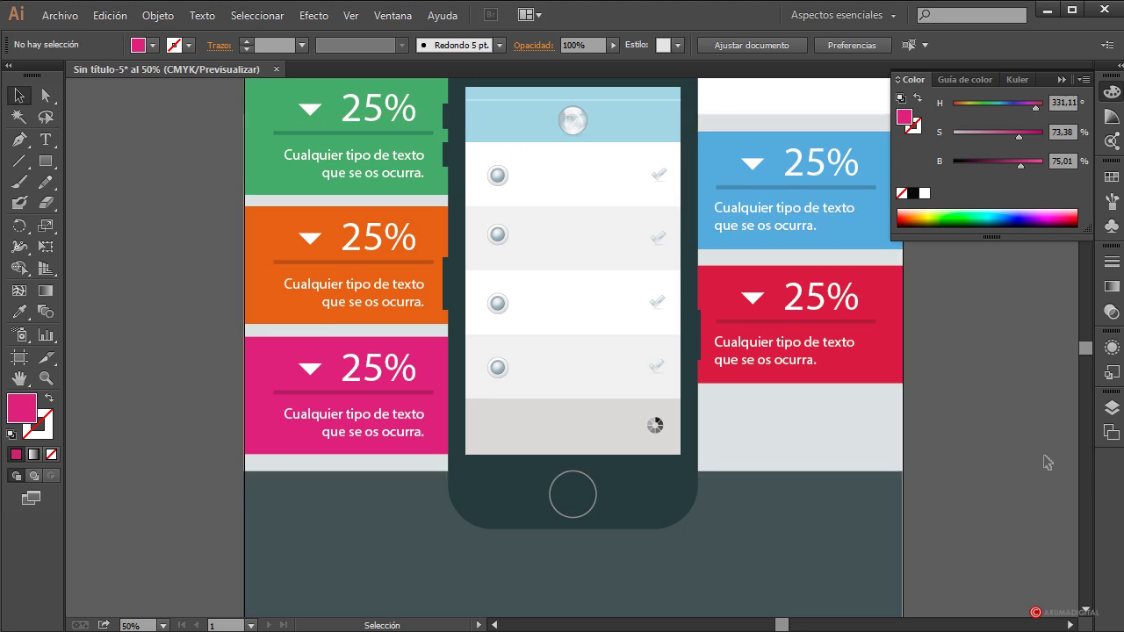
scroll(790, 298, up, 6)
click(729, 246)
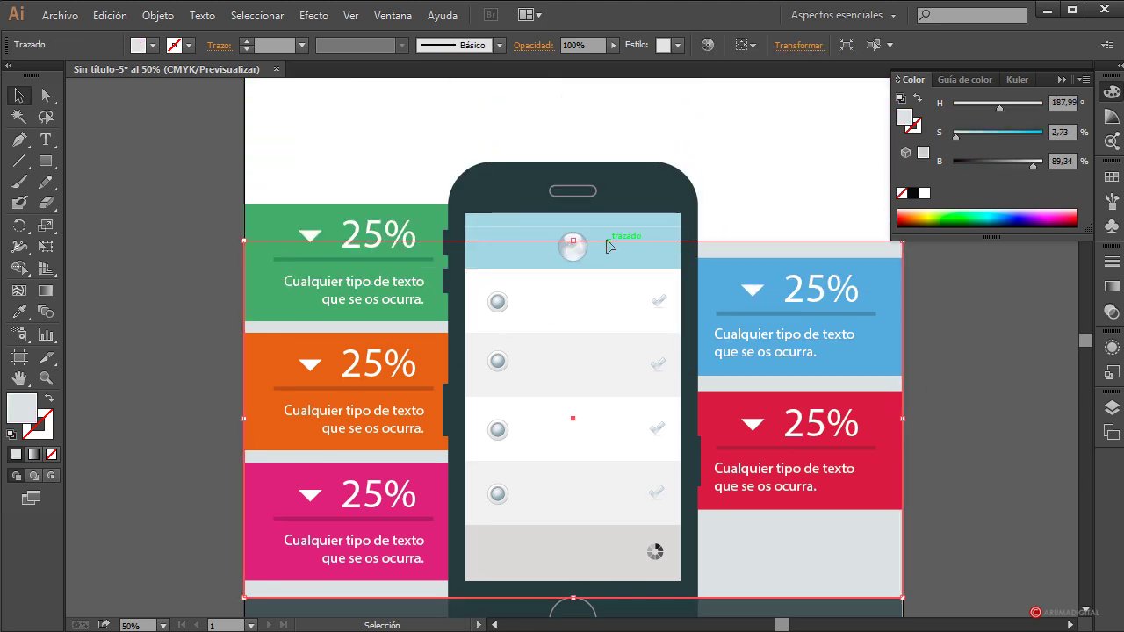
drag(578, 269, 578, 268)
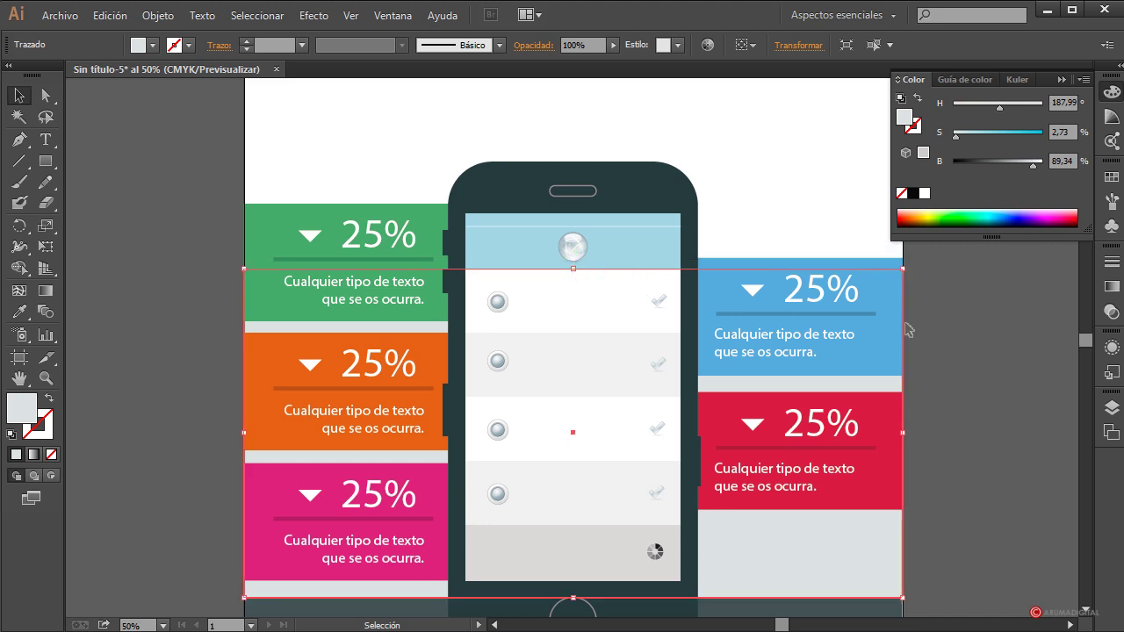
click(999, 414)
Step: Flip the white triangle inside the orange banner's group so that it points upwards
scroll(1001, 415, down, 5)
scroll(1003, 415, down, 2)
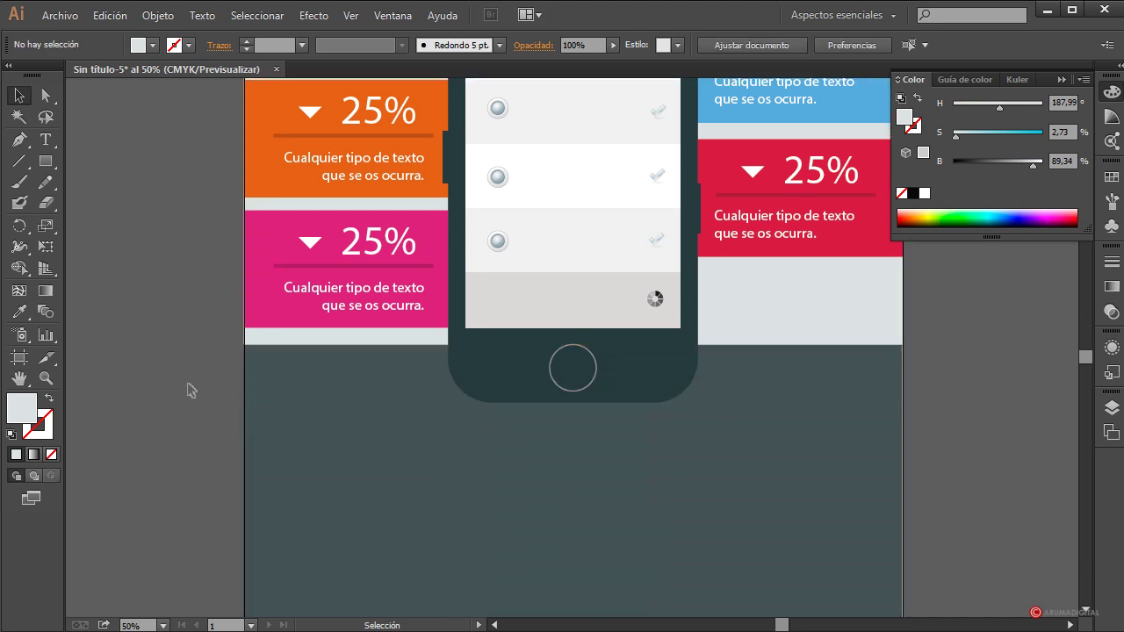
scroll(123, 394, down, 2)
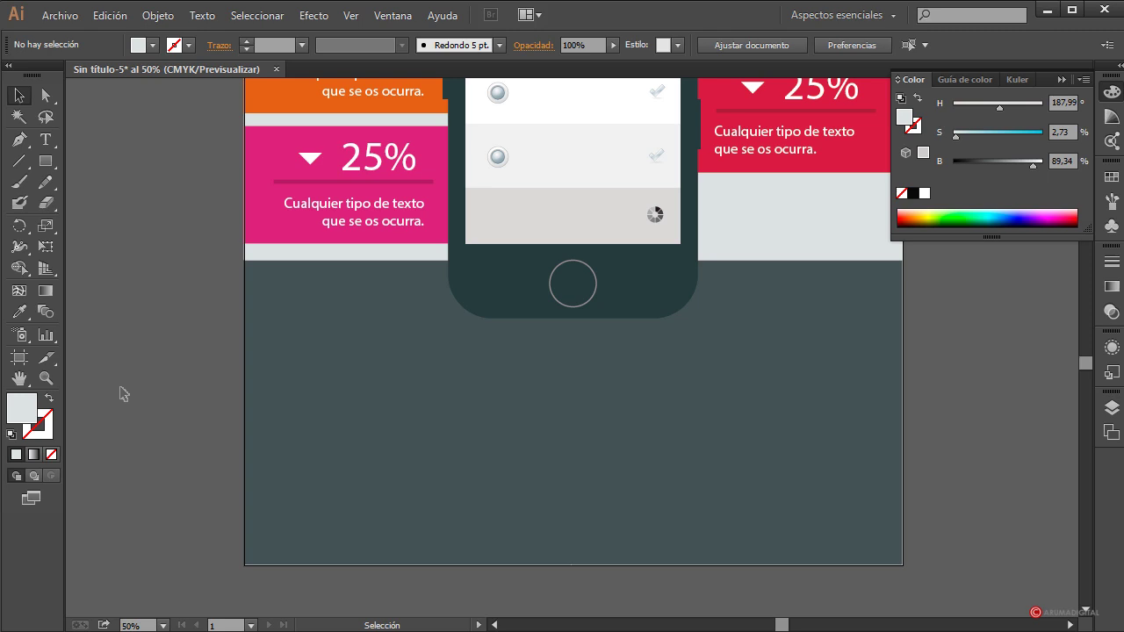
scroll(122, 394, up, 2)
click(309, 134)
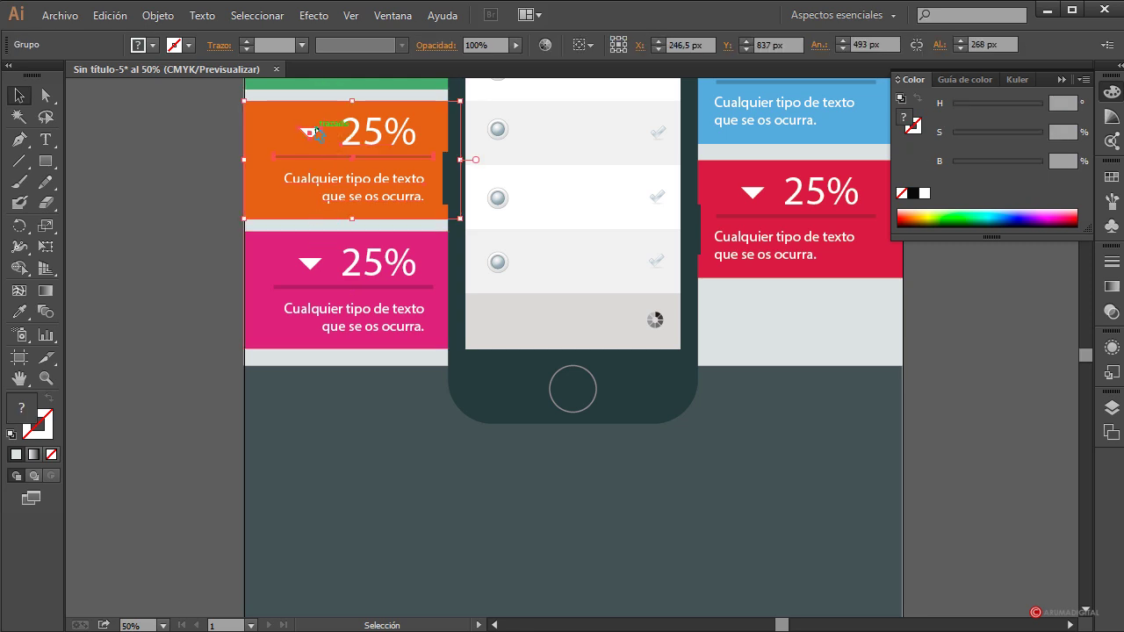
double_click(315, 131)
click(311, 131)
scroll(354, 202, up, 2)
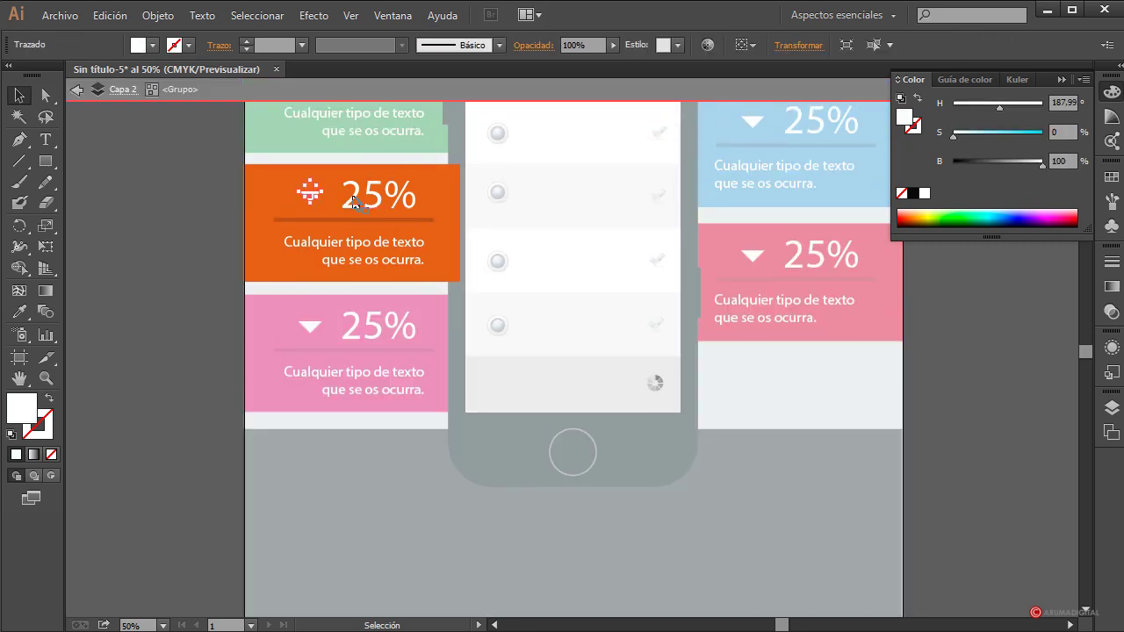
drag(330, 190, 255, 202)
click(208, 293)
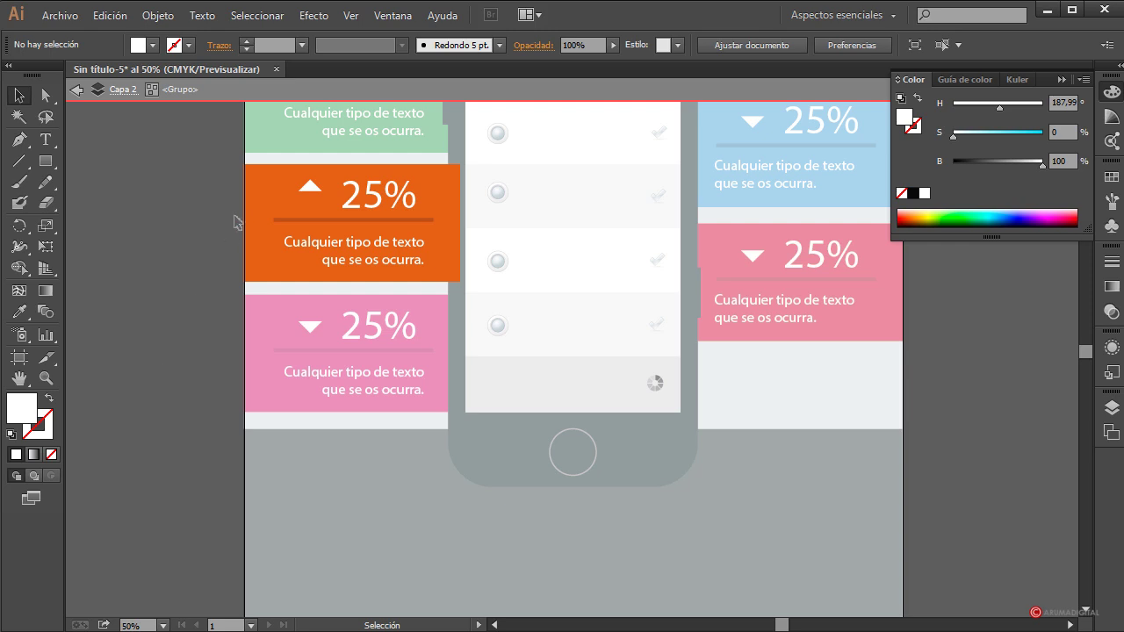
click(312, 186)
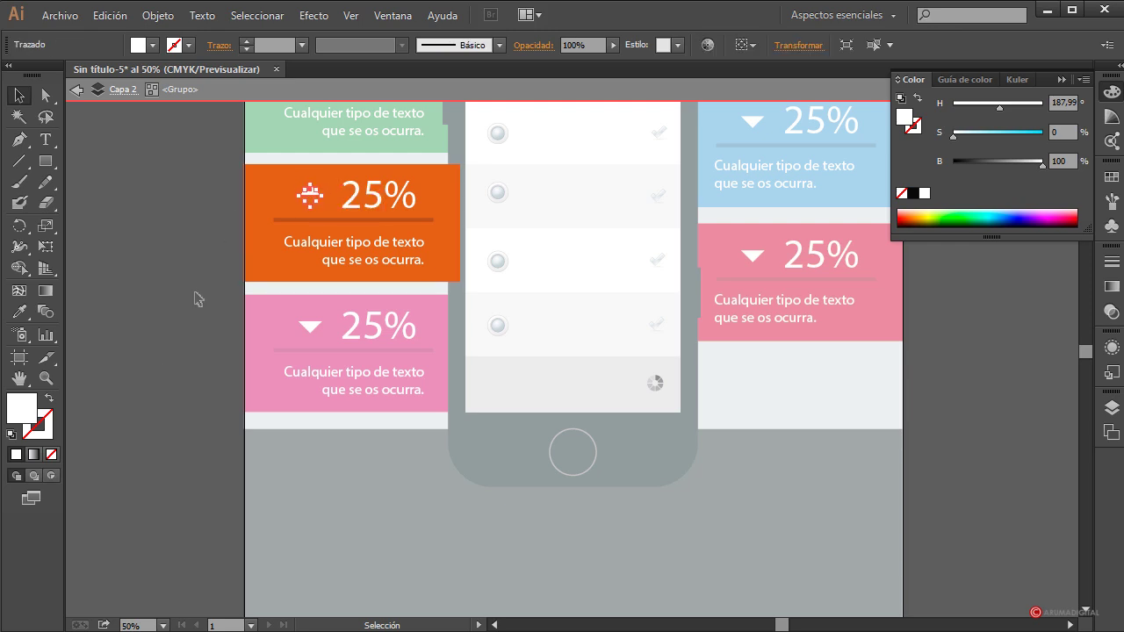
click(197, 298)
double_click(189, 312)
scroll(184, 326, up, 2)
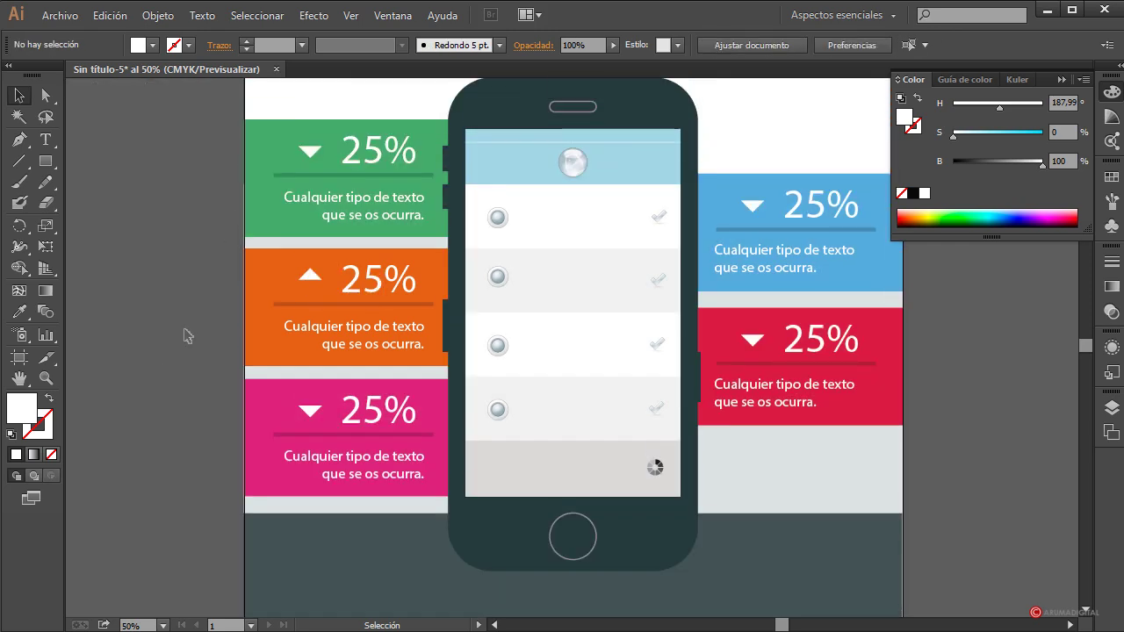
Step: Draw a thin horizontal rectangle about 328 px wide and 8 px high on the left of the dark lower background
scroll(184, 326, down, 4)
scroll(182, 363, down, 2)
click(415, 395)
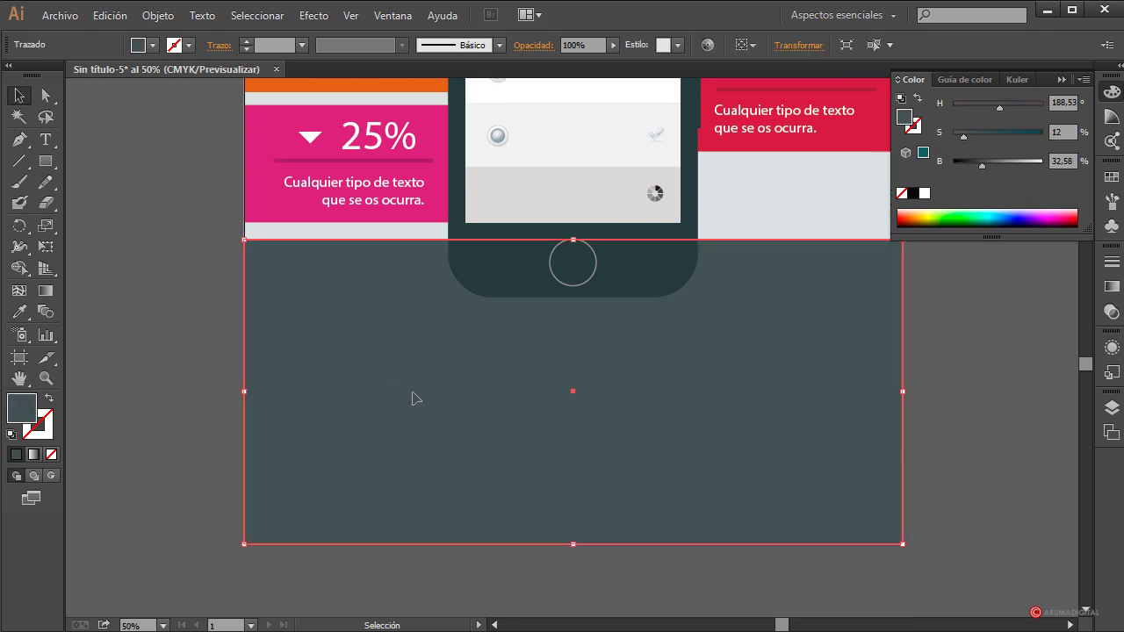
click(999, 341)
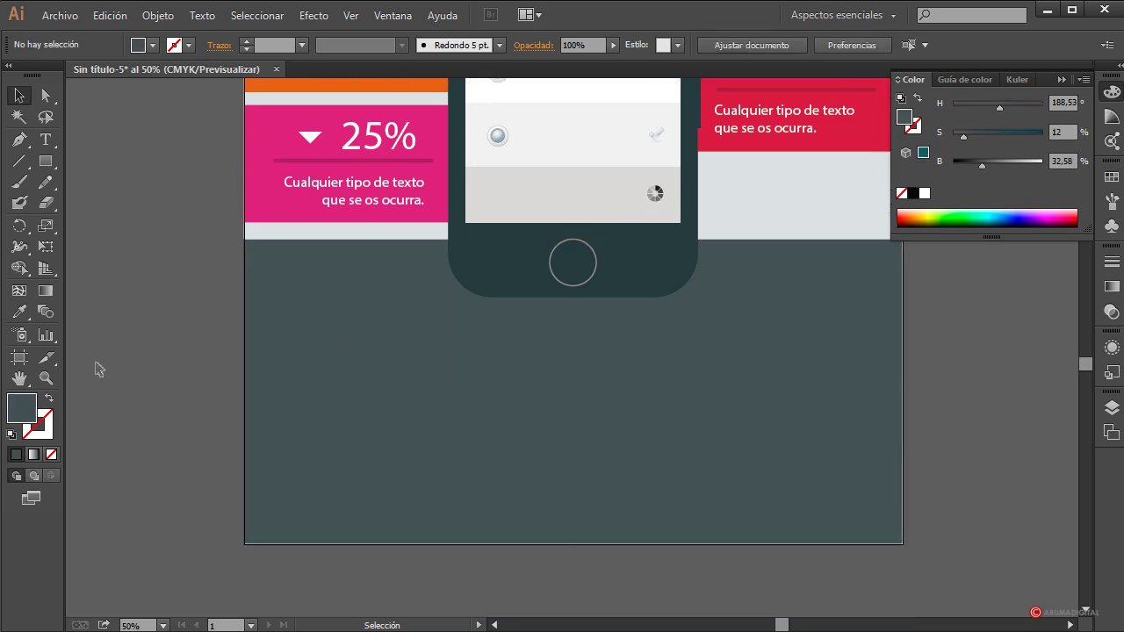
click(46, 161)
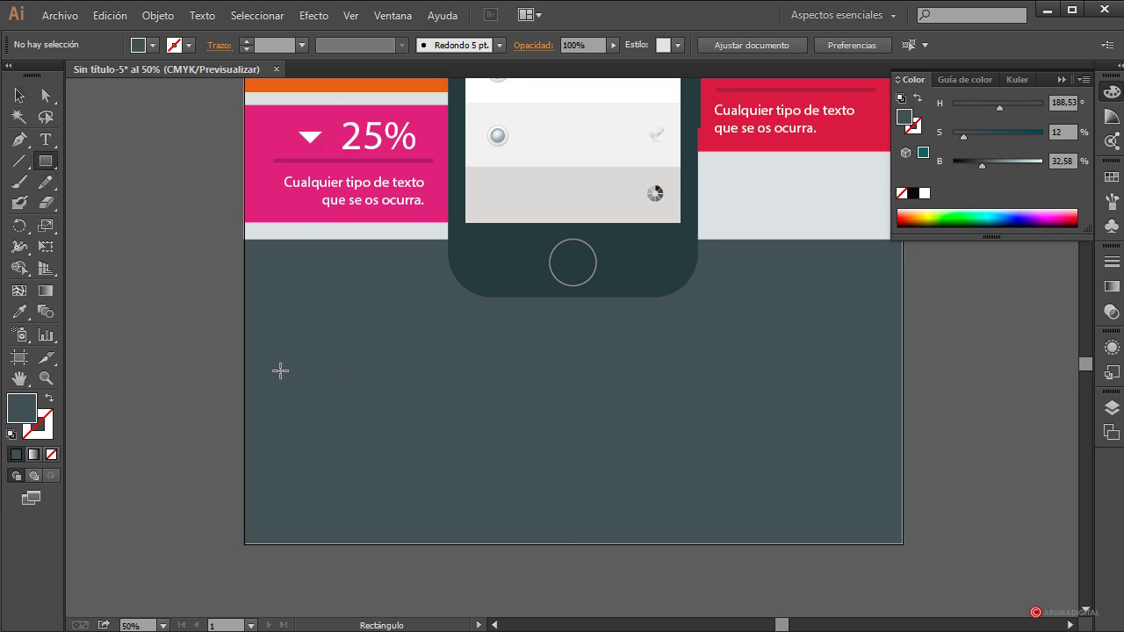
drag(280, 371, 426, 374)
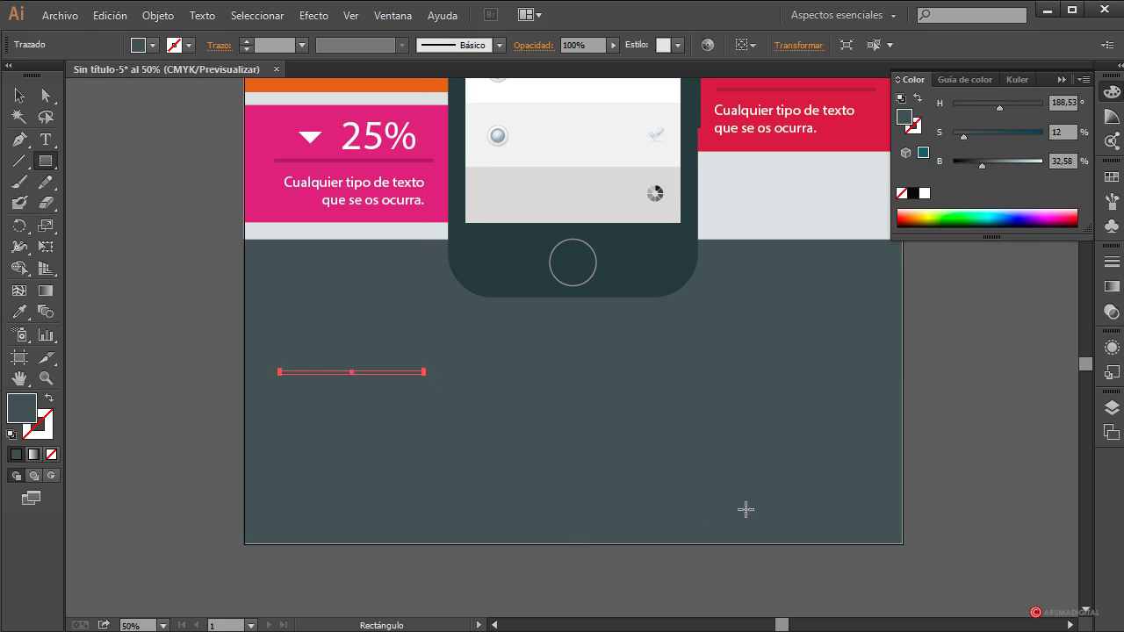
Step: Fill the thin rectangle with black at 0% brightness and lower its opacity to 27%
drag(980, 165, 954, 165)
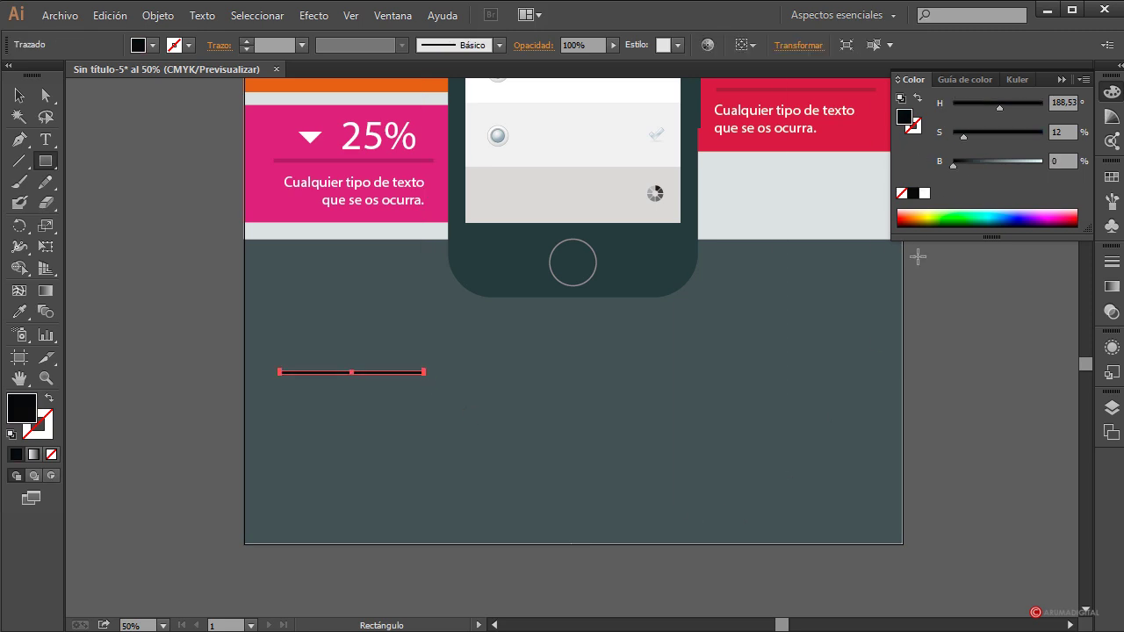
click(1111, 311)
click(1072, 272)
drag(1076, 288, 1019, 288)
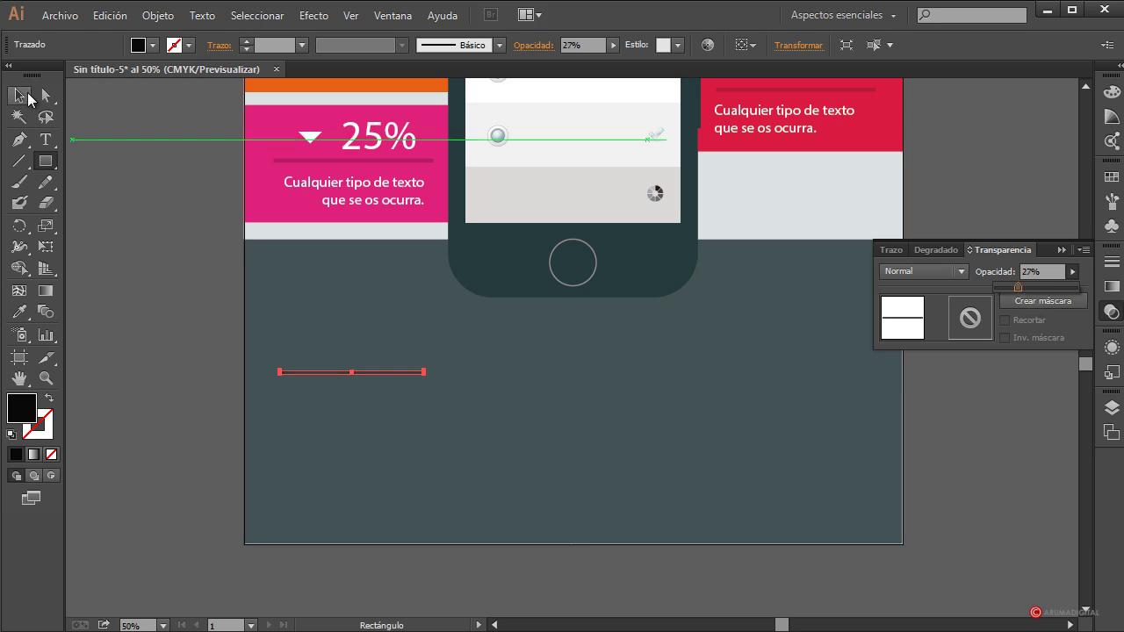
click(180, 433)
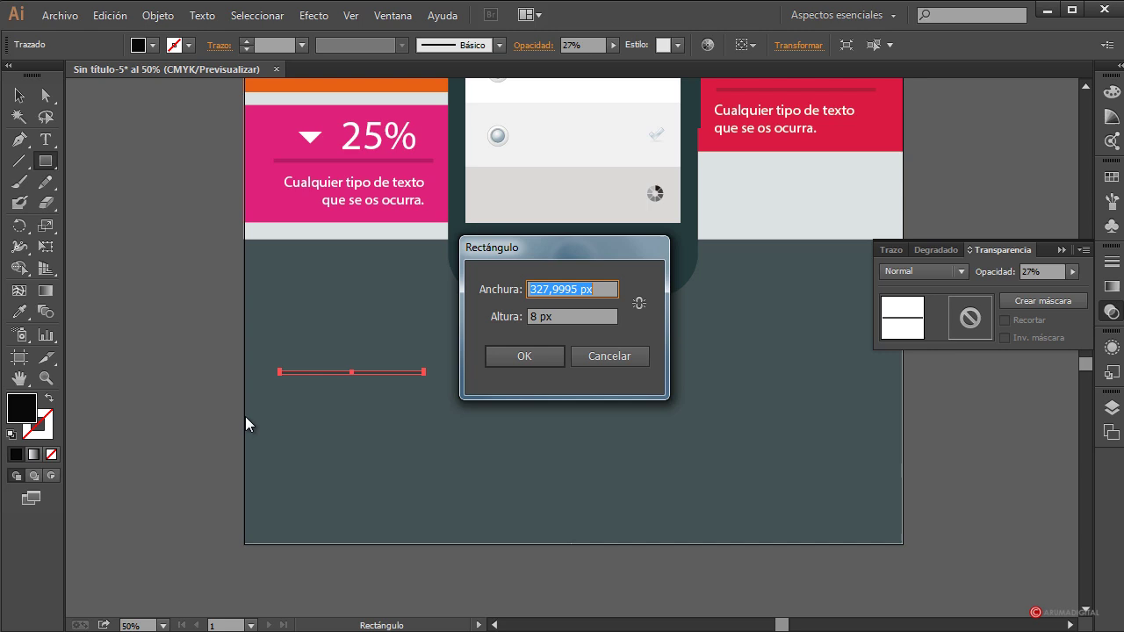
click(537, 358)
click(19, 95)
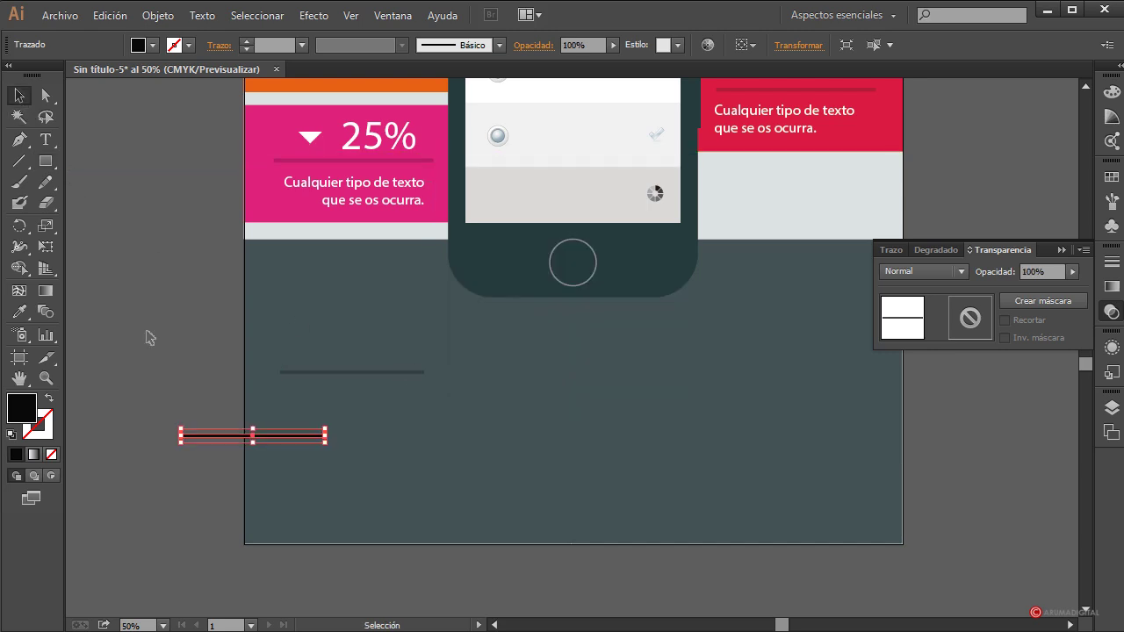
click(160, 360)
click(207, 435)
key(Delete)
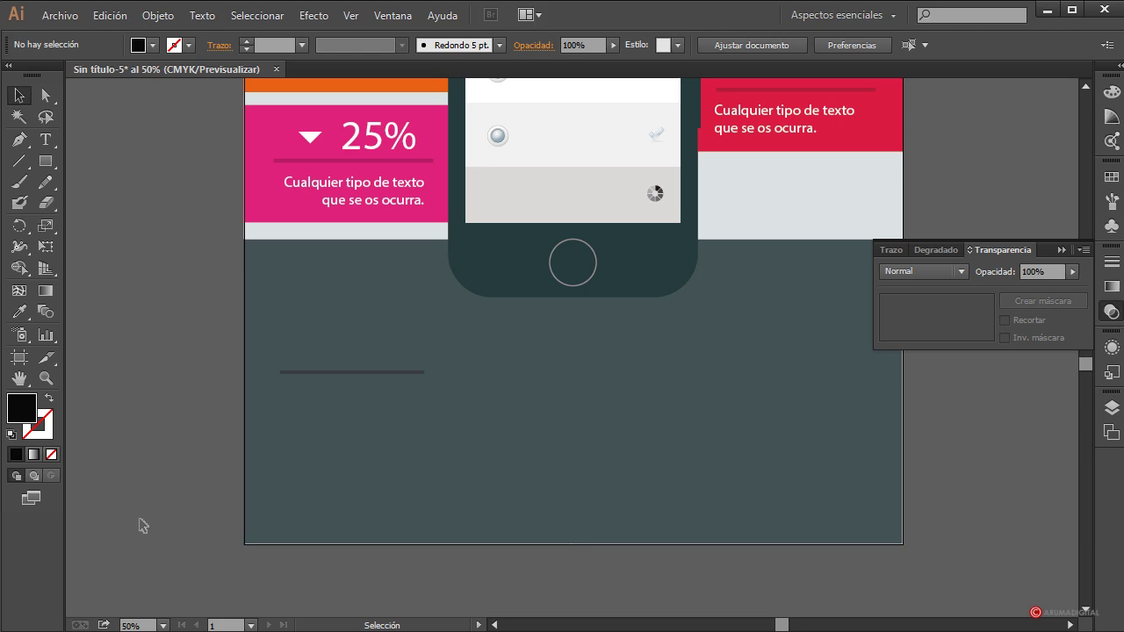
Step: Add a point text reading "Conjunto de" just below the thin dark bar in the lower background
scroll(133, 369, up, 1)
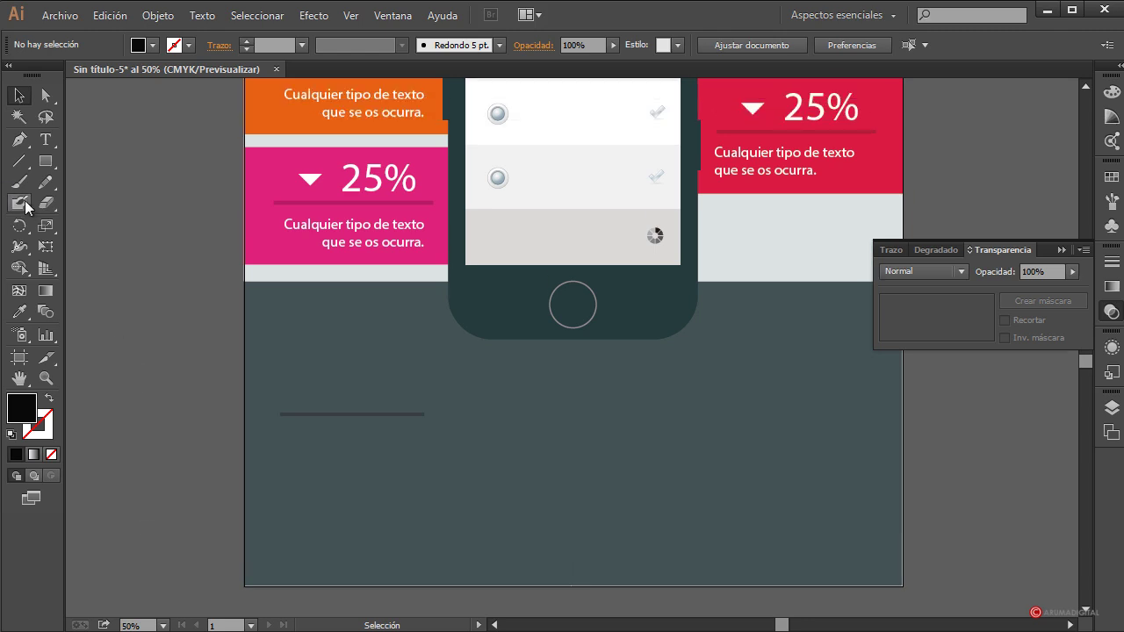
click(47, 139)
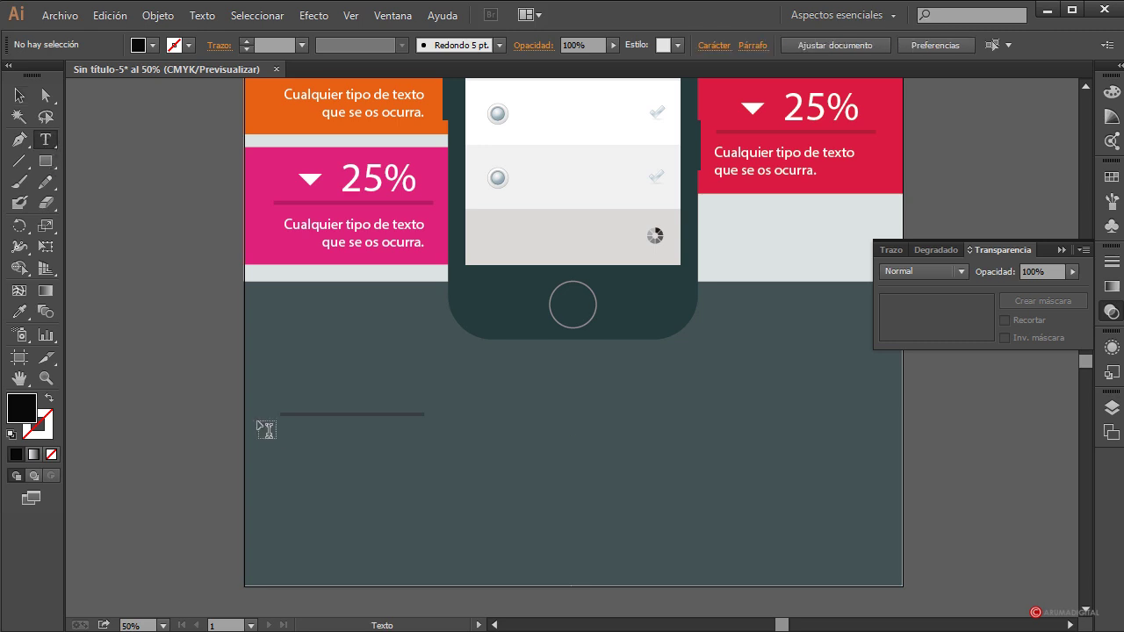
click(371, 467)
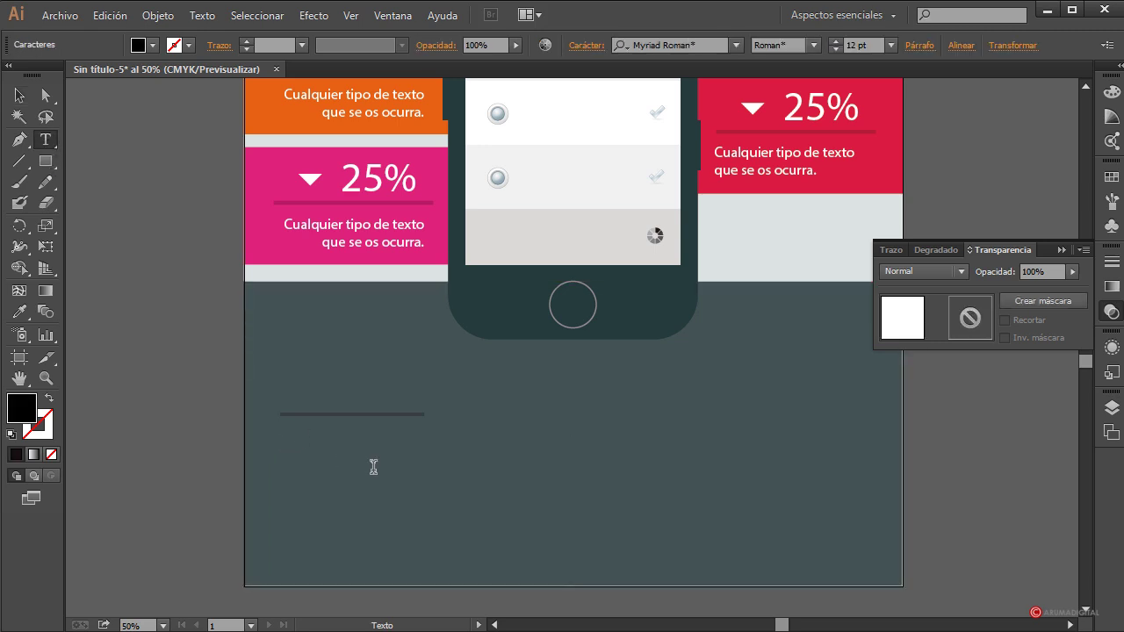
text(C)
Step: Left-align the "Conjunto de" text and line it up with the start of the thin bar above it
drag(286, 431, 236, 438)
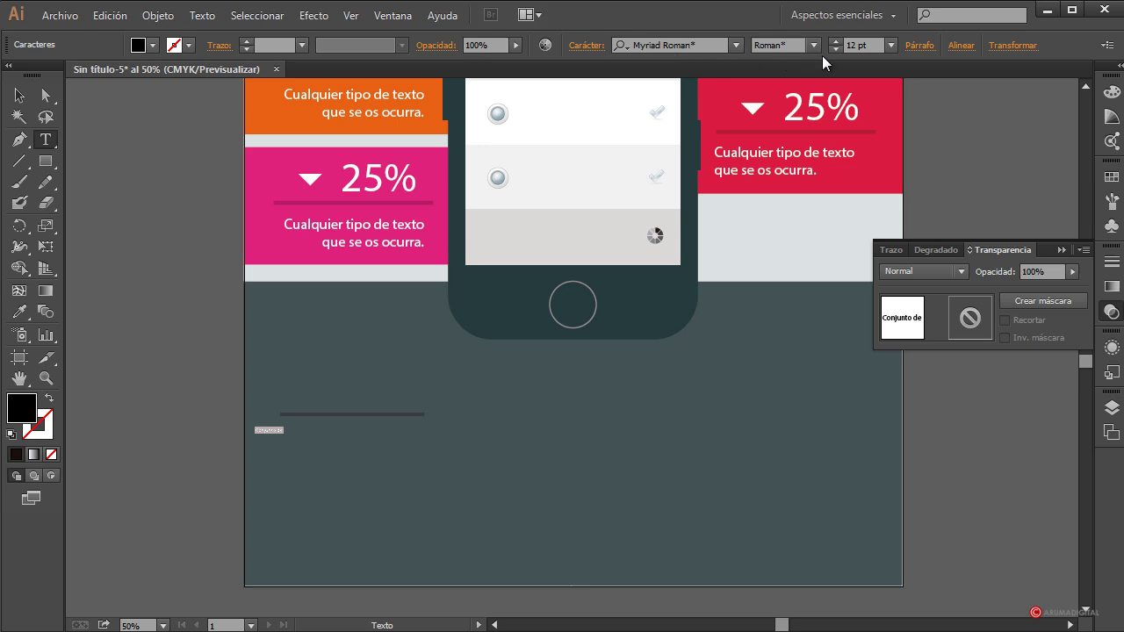
click(917, 51)
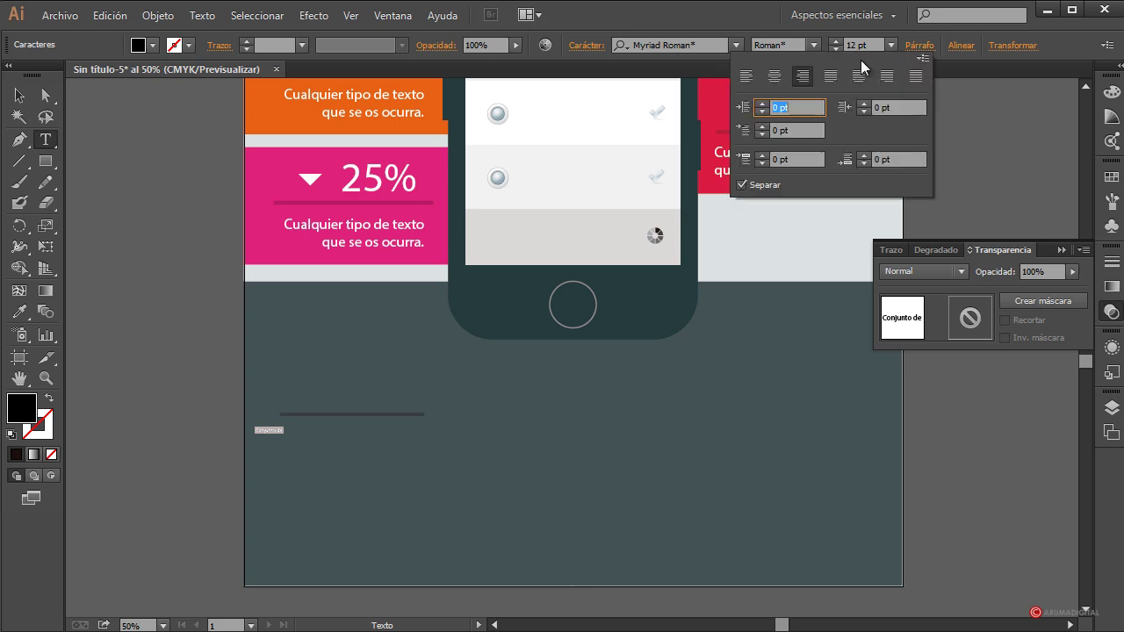
click(754, 78)
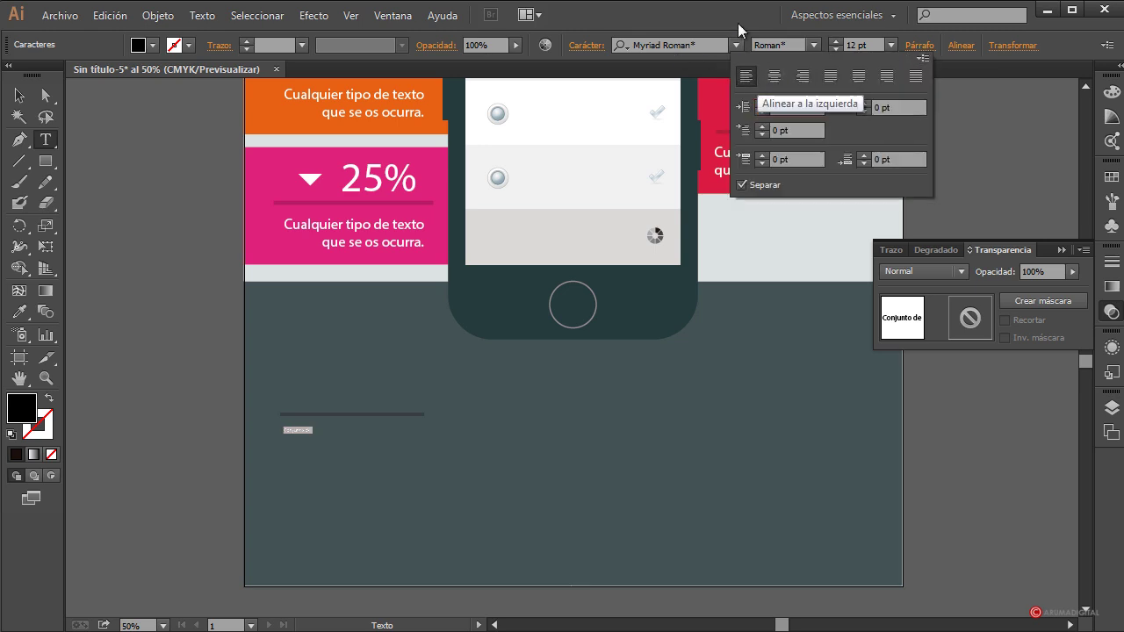
click(29, 98)
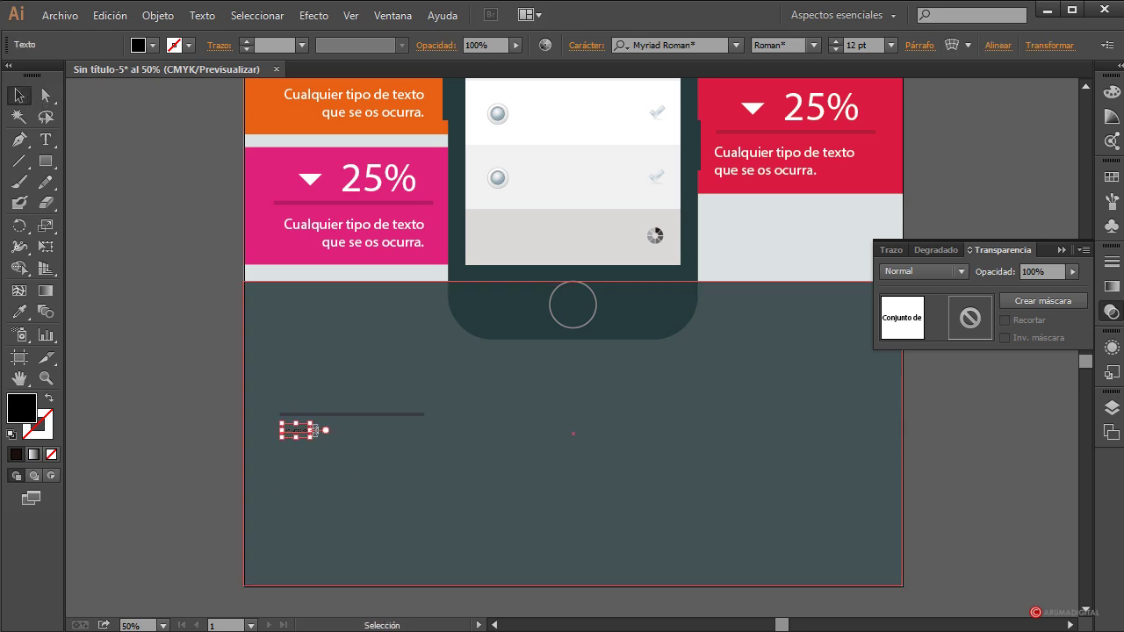
drag(307, 428, 304, 426)
Step: Extend the text below the bar so that it reads "Conjunto de texto de"
click(46, 138)
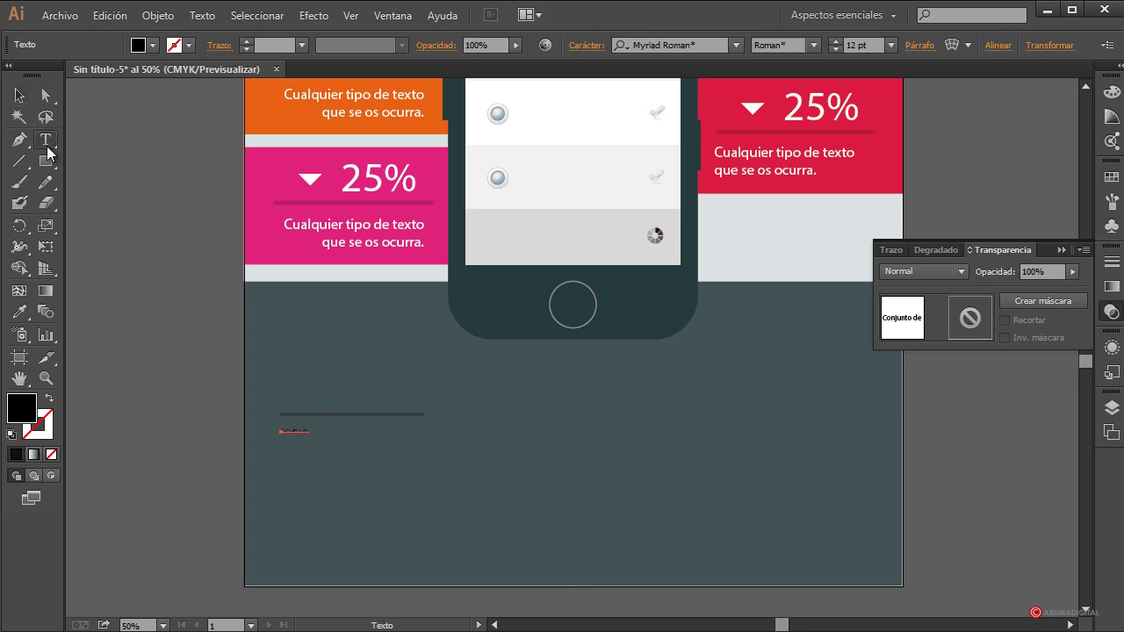
click(303, 428)
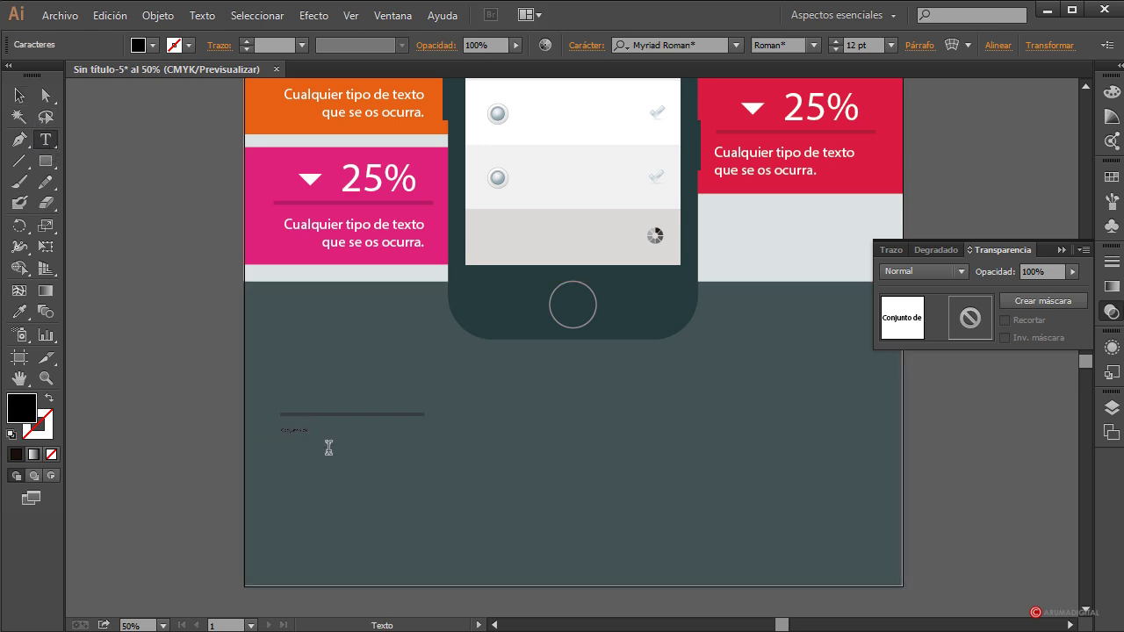
text(texto)
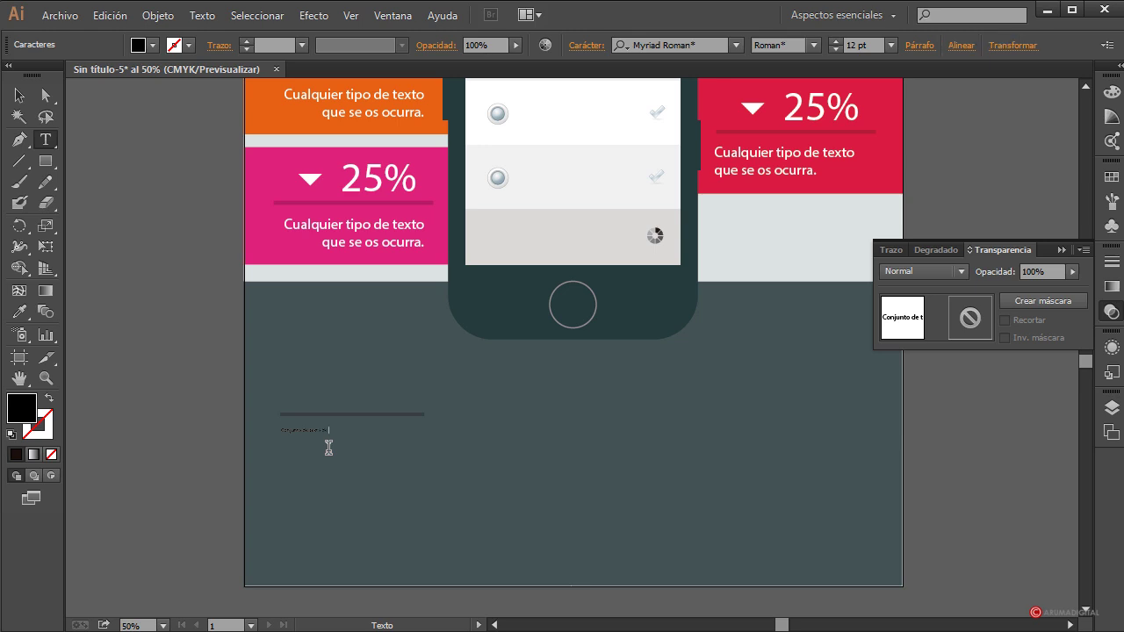
Step: Set the font size of the "Conjunto de texto de" line to 21 pt
drag(333, 428, 261, 429)
click(888, 46)
click(891, 282)
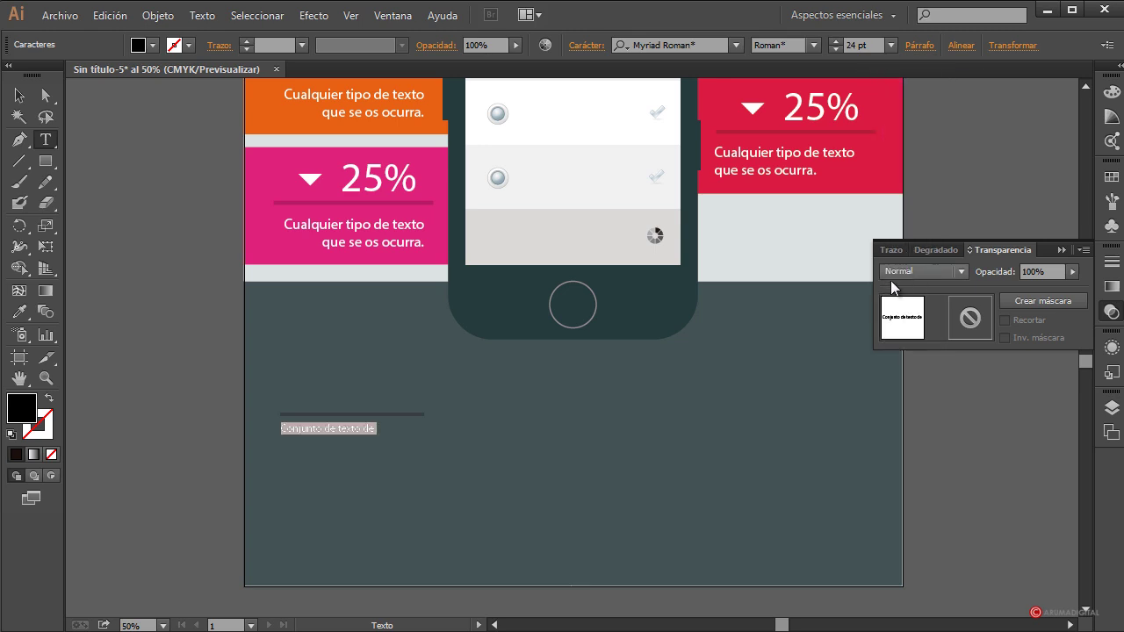
click(891, 46)
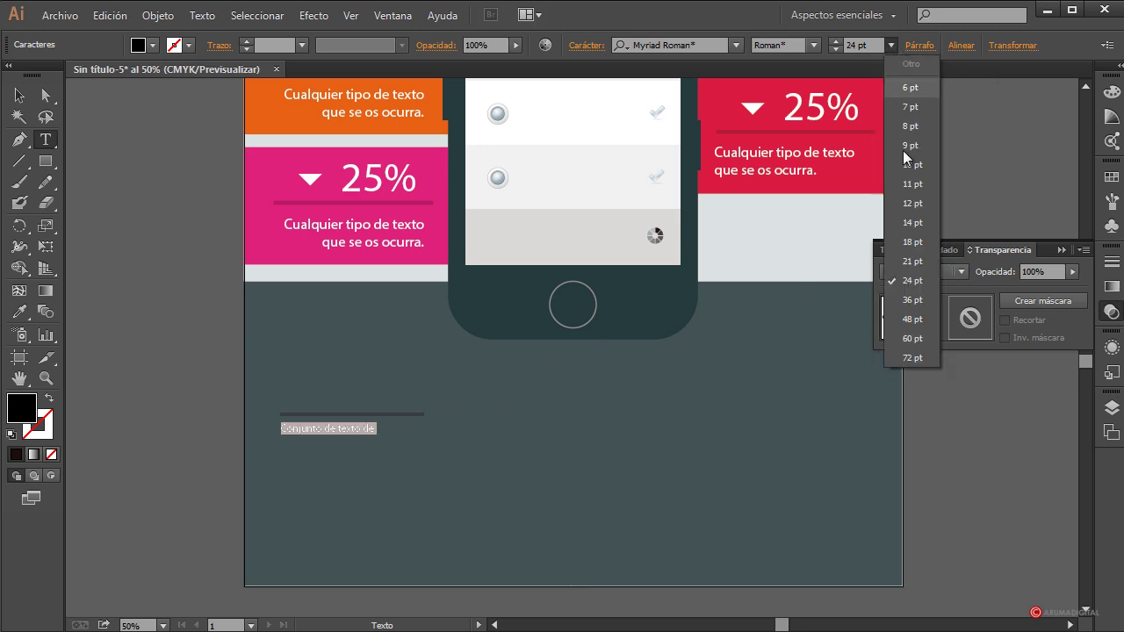
click(904, 263)
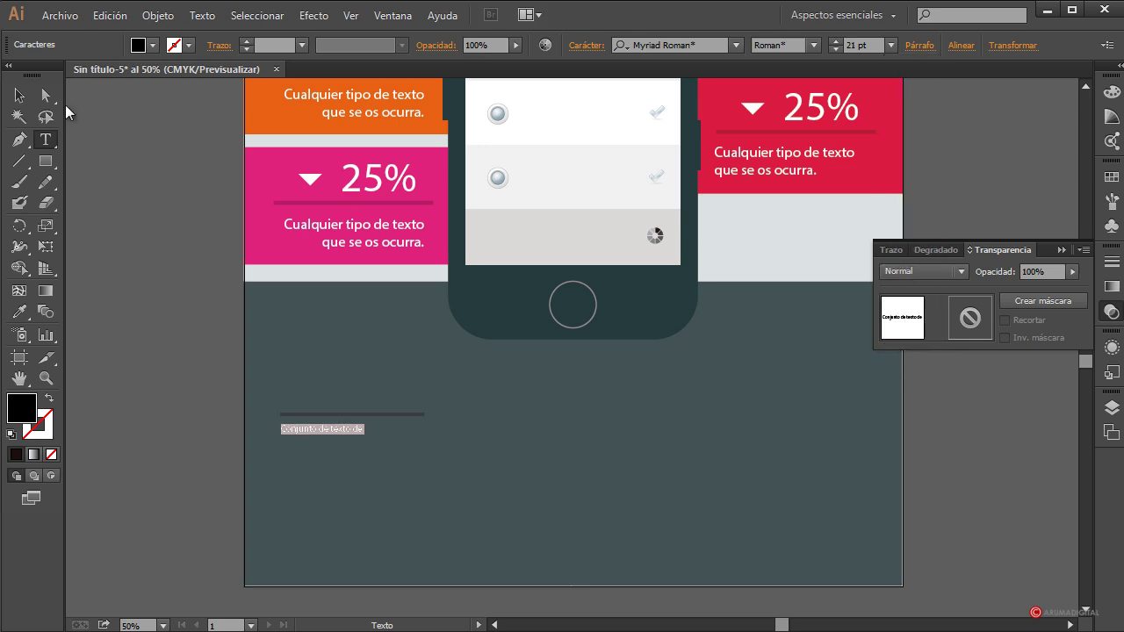
key(Escape)
Step: Fill the text line below the thin bar with white
click(195, 382)
click(331, 430)
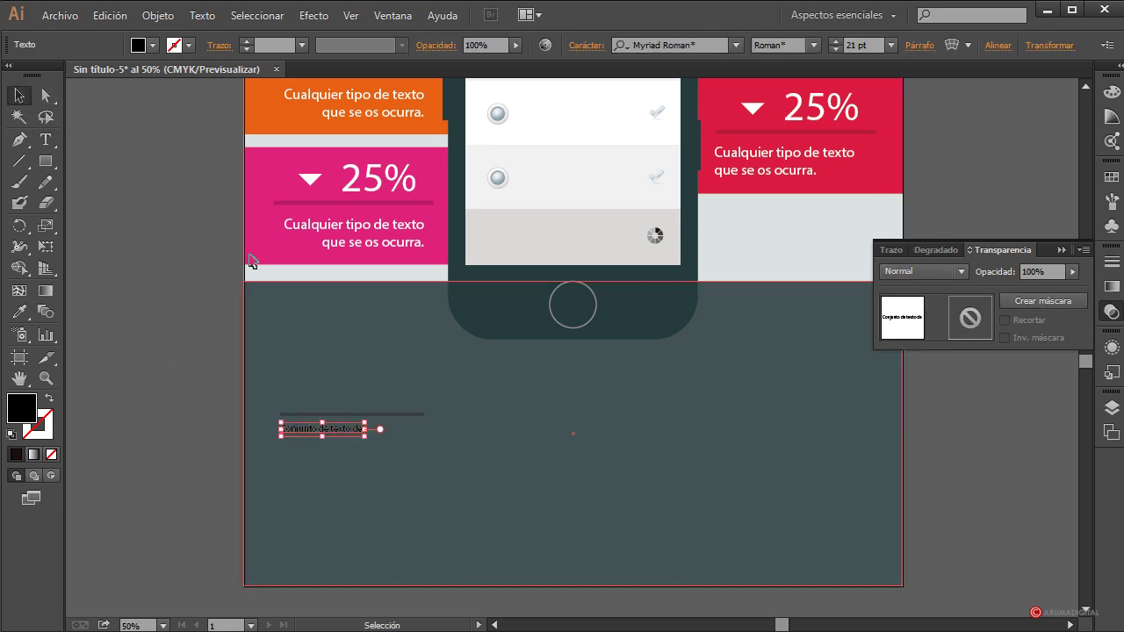
click(153, 45)
click(4, 76)
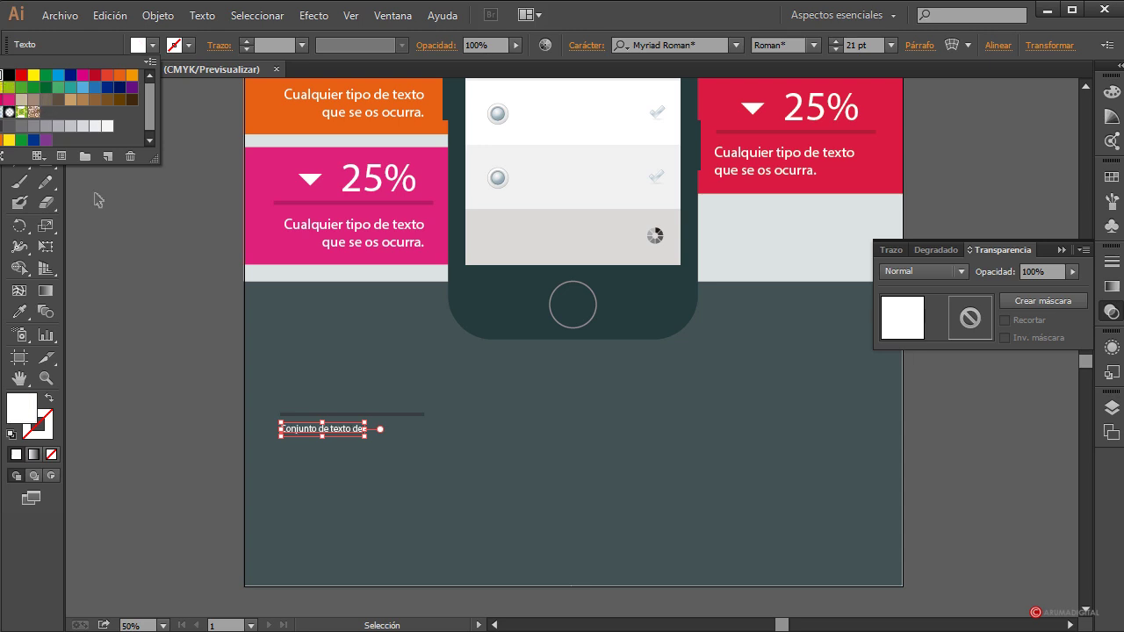
click(176, 386)
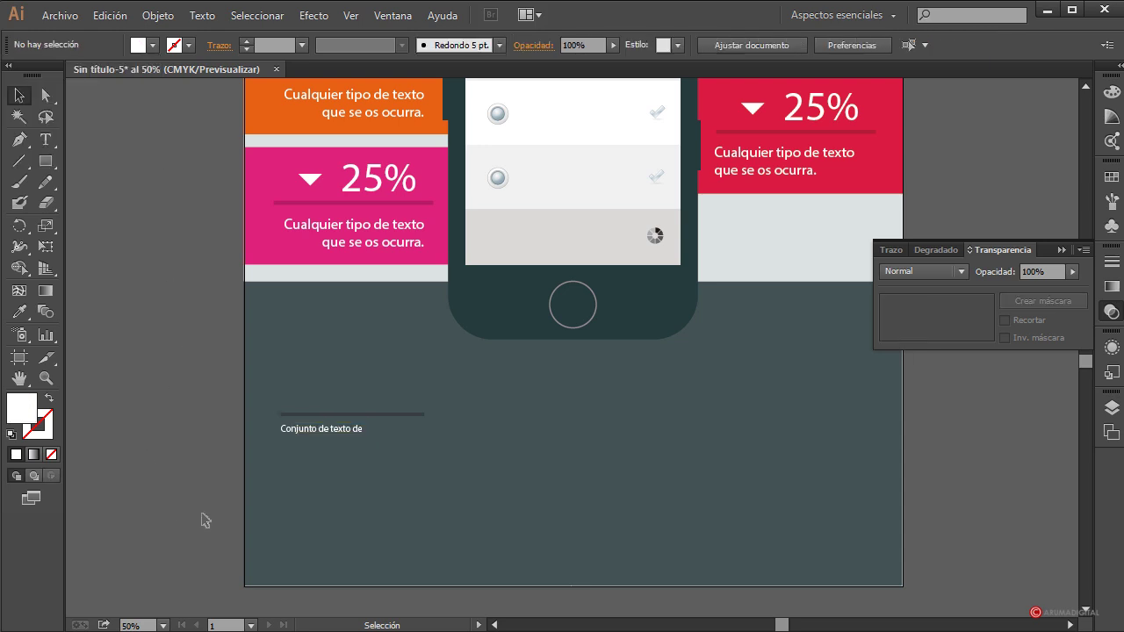
Step: Lower the opacity of the white text line to 53%
click(323, 432)
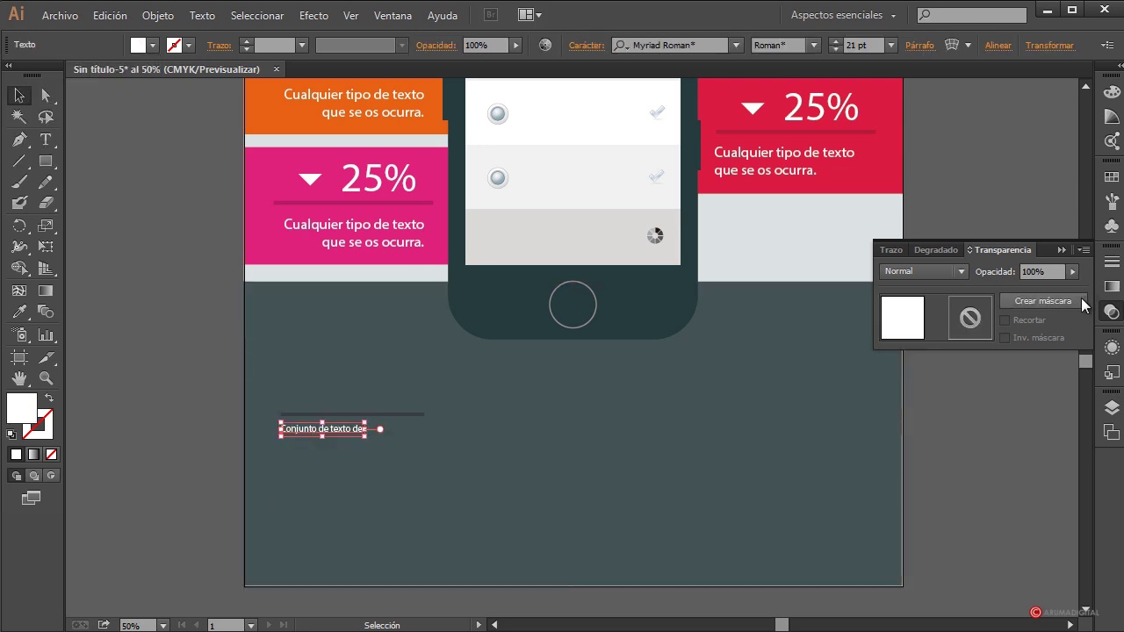
click(1072, 272)
drag(1079, 288, 1039, 287)
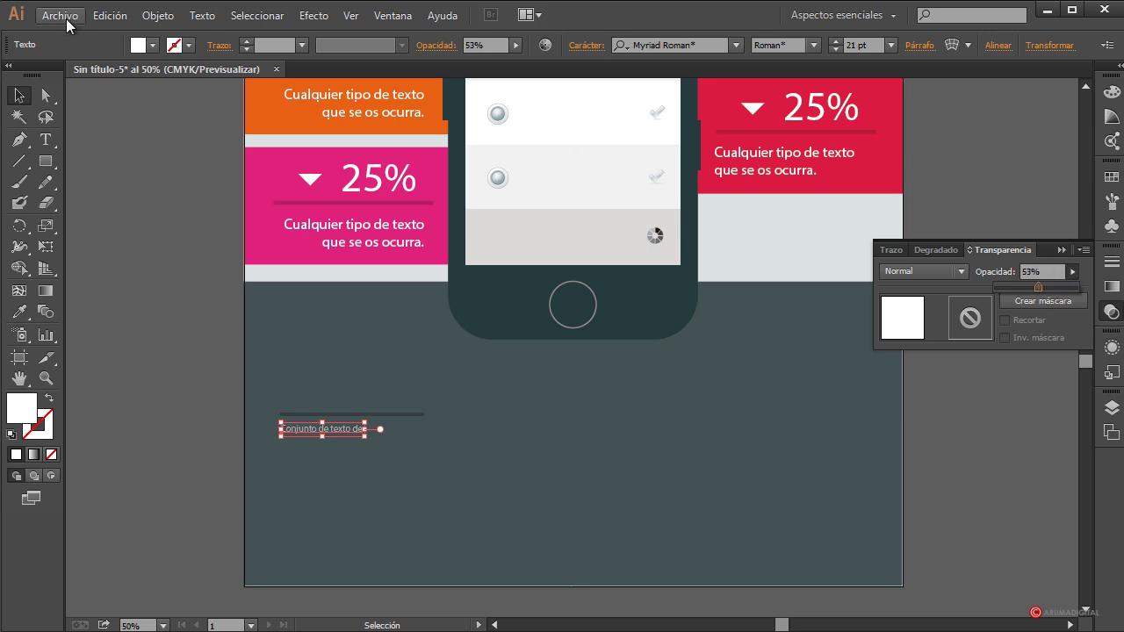
click(110, 343)
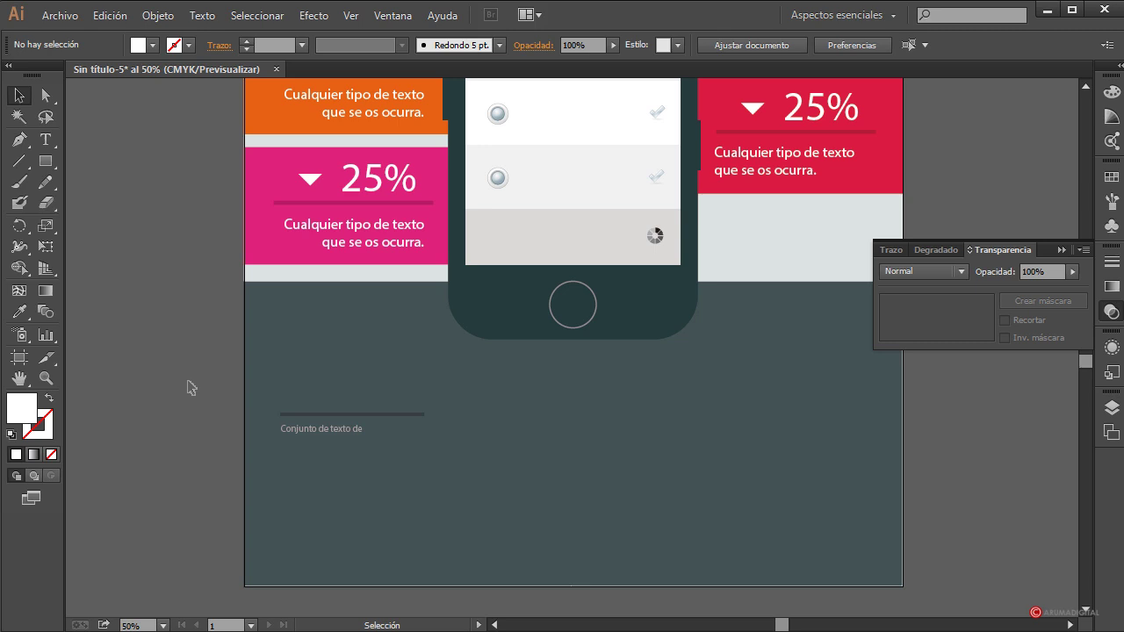
Step: Continue the text: "prueba para la parte inferior de la infografia con mas datos relevantes sobre la aplicacion. Mas texto.", a blank line and "Mas texto aun."
click(356, 429)
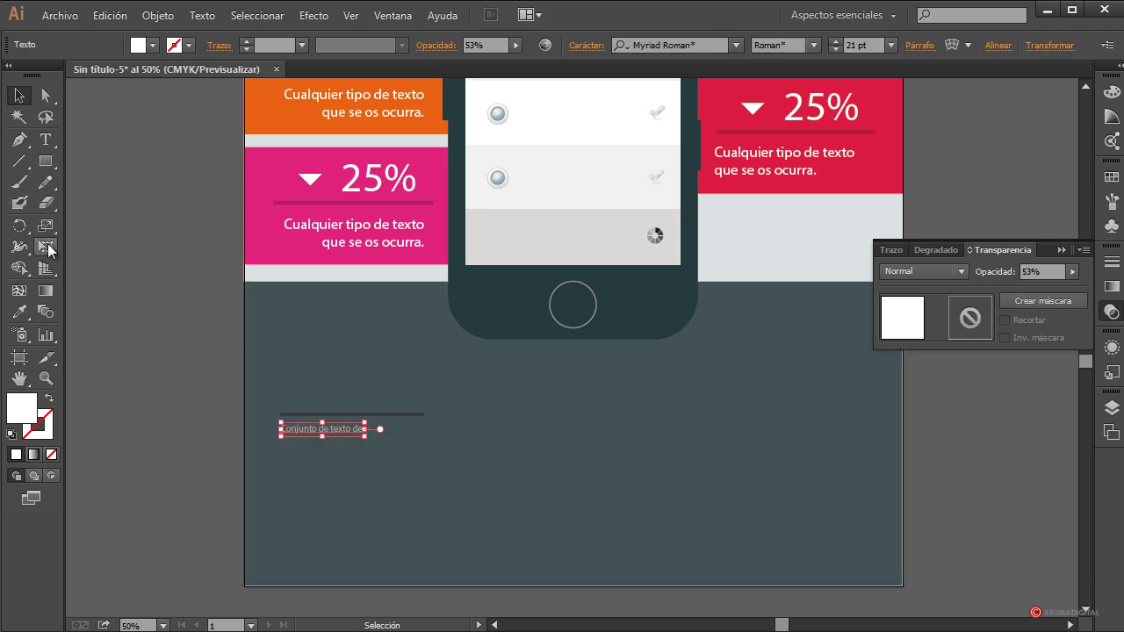
click(46, 138)
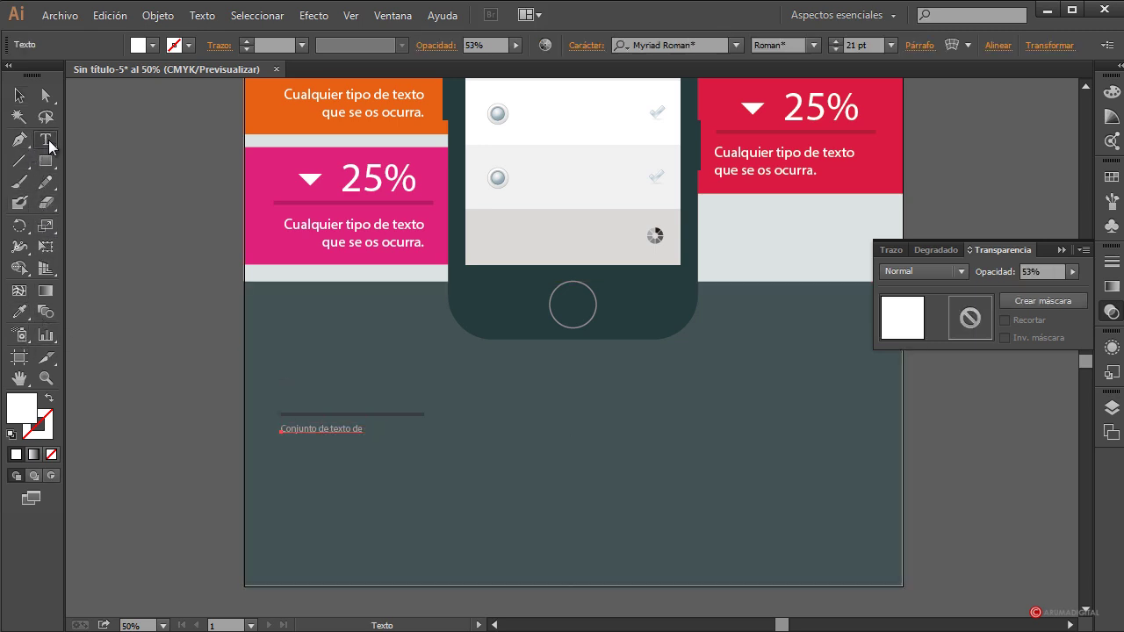
click(362, 428)
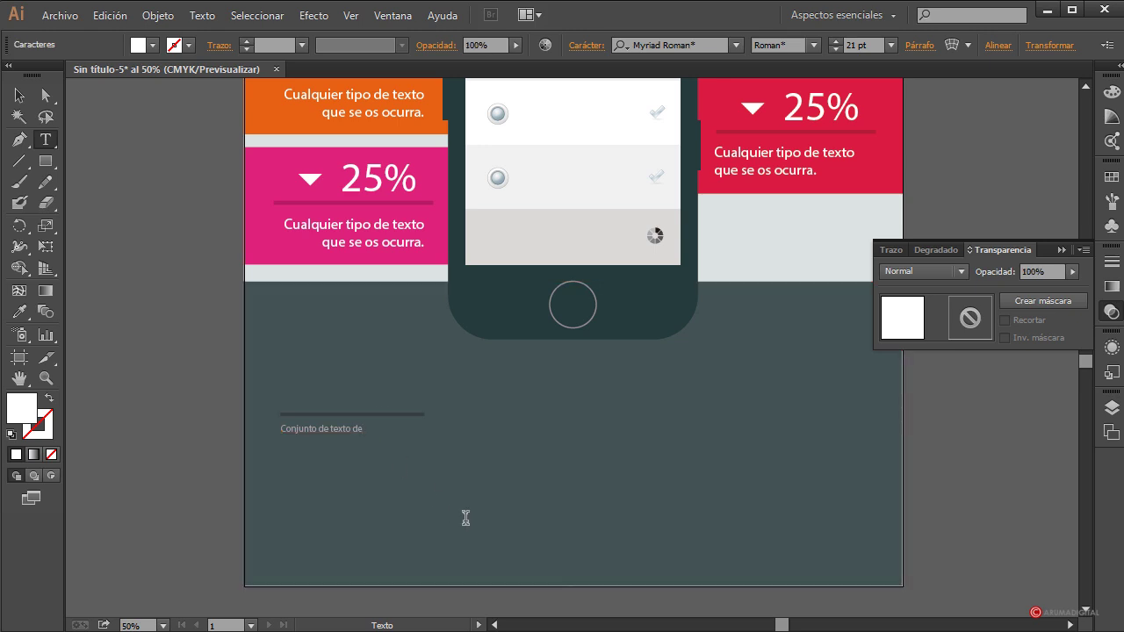
text(prueba para la)
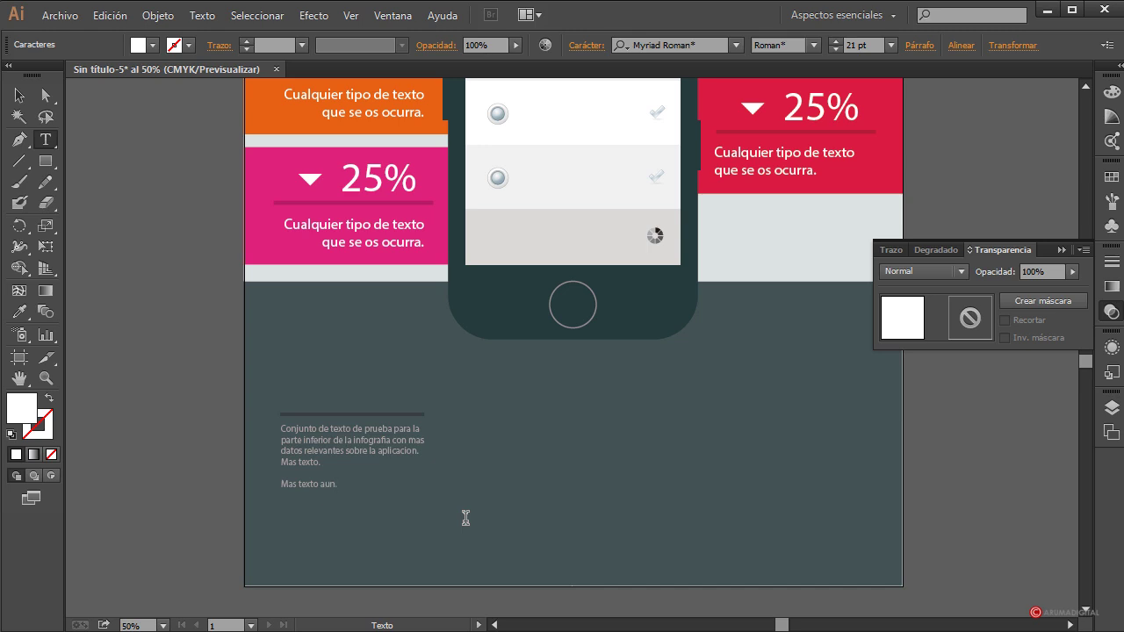
click(20, 95)
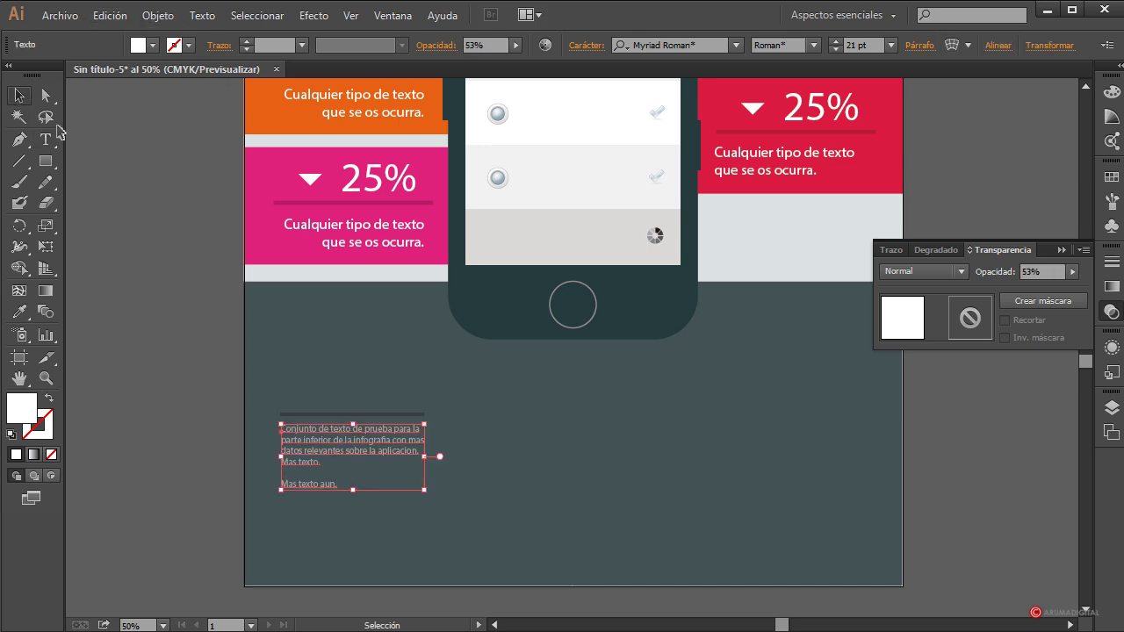
click(114, 468)
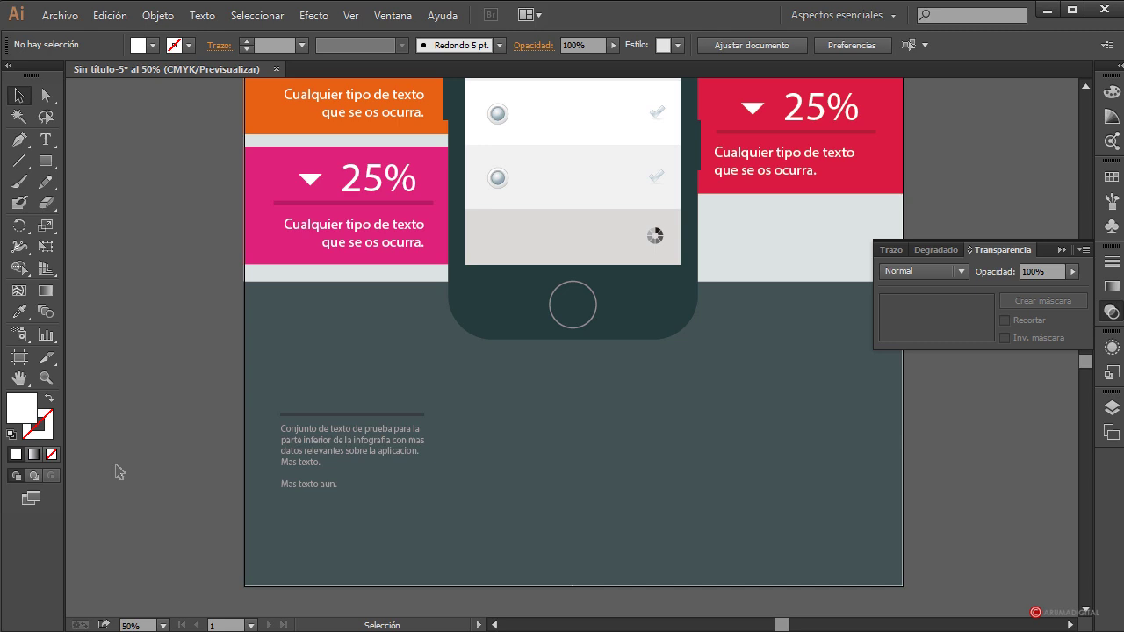
Step: Draw a small circle with the Ellipse tool just above the left end of the thin dark bar
scroll(400, 216, up, 2)
click(312, 88)
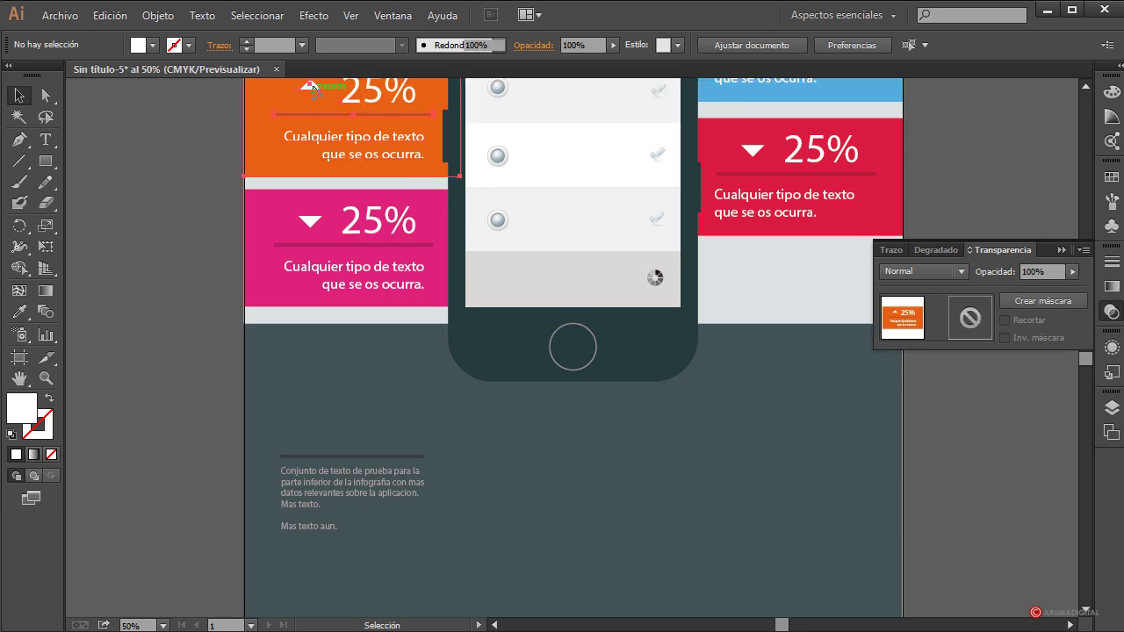
click(181, 418)
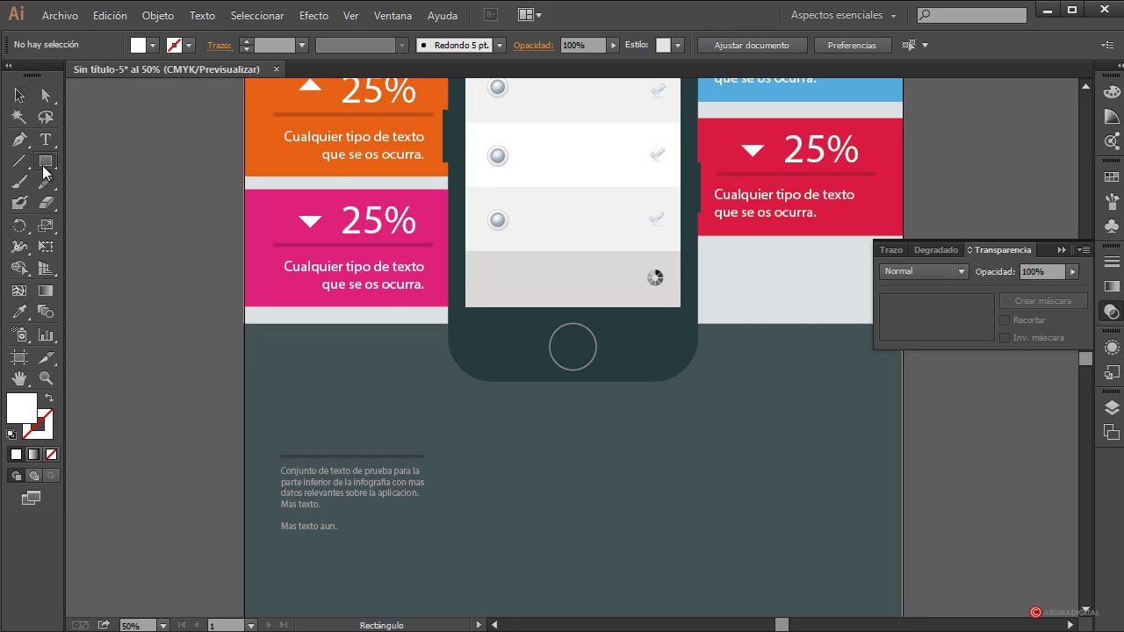
drag(46, 160, 114, 202)
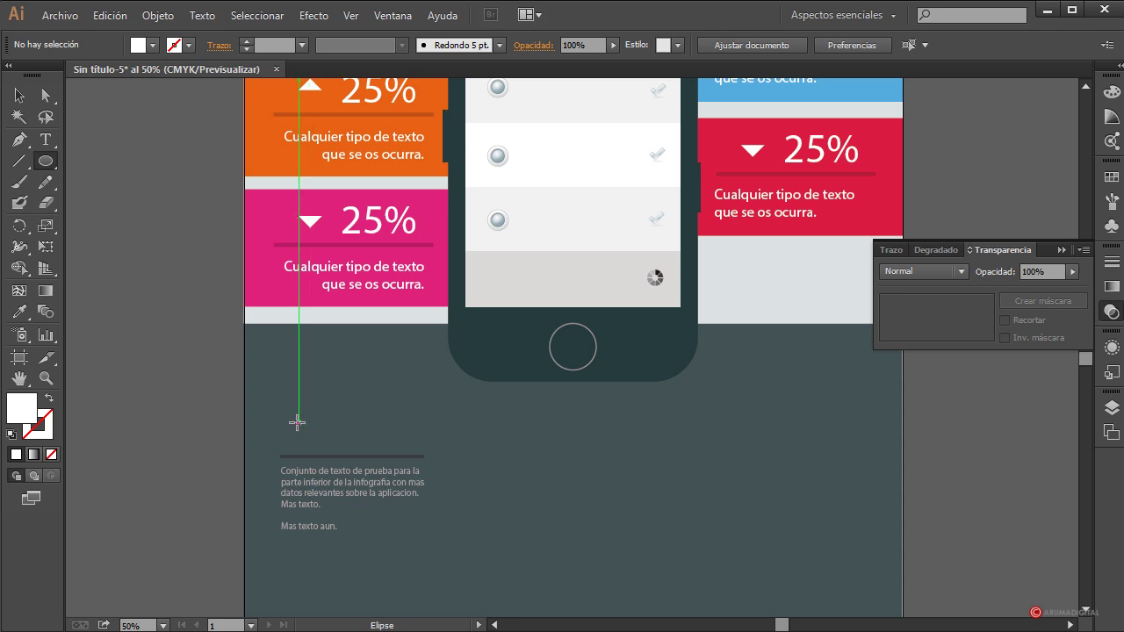
drag(294, 424, 294, 425)
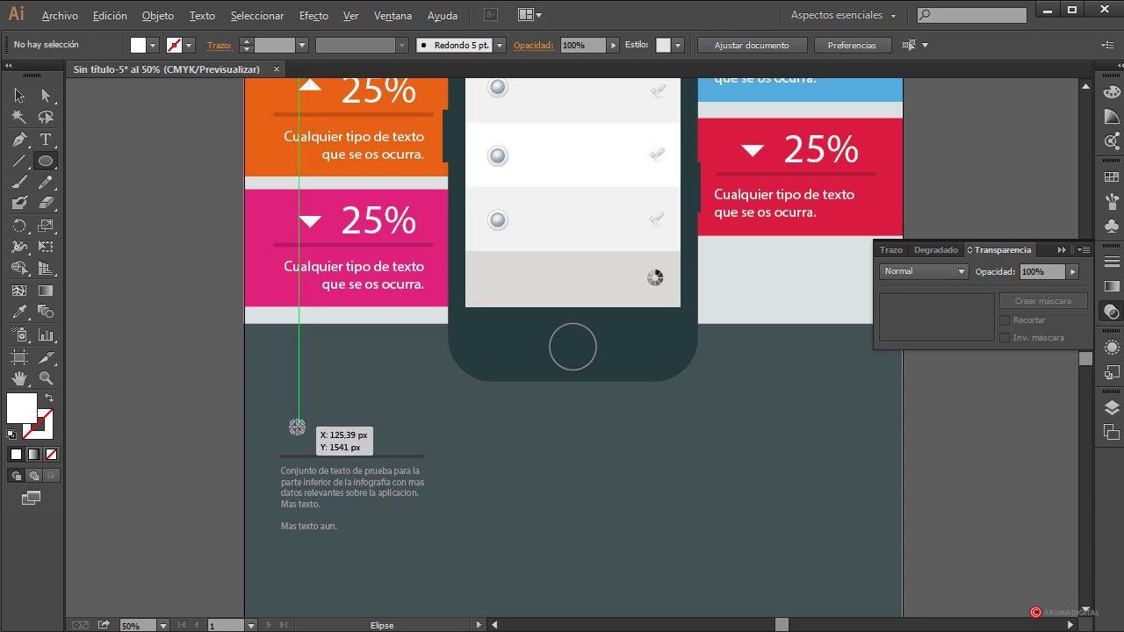
drag(297, 427, 314, 412)
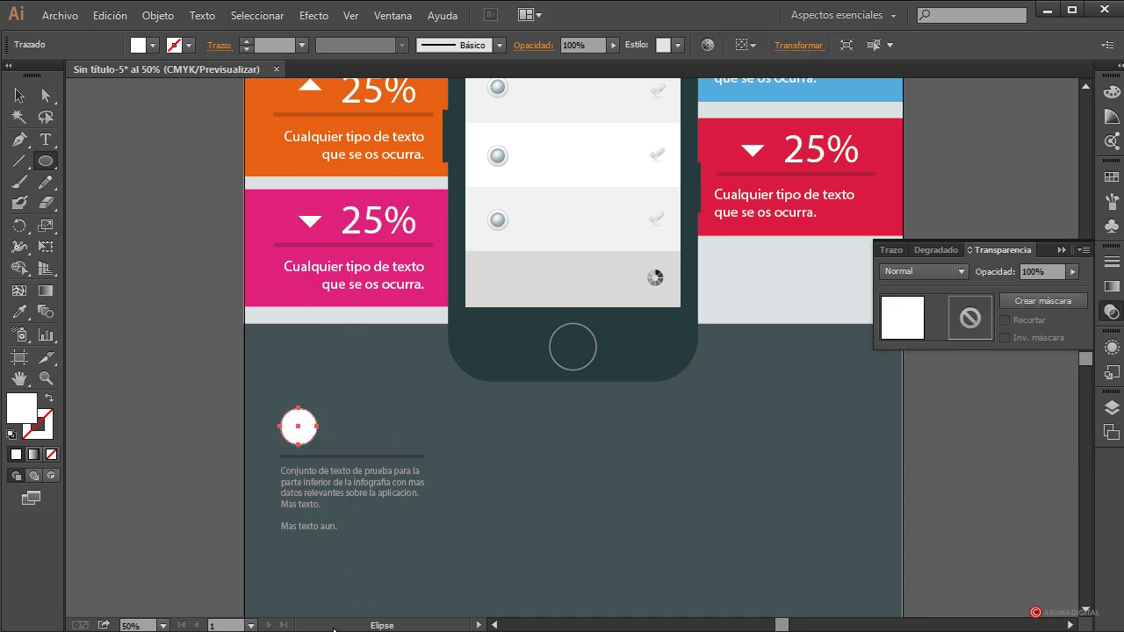
Step: Remove the small circle's fill and give it a white 3 pt stroke
click(155, 45)
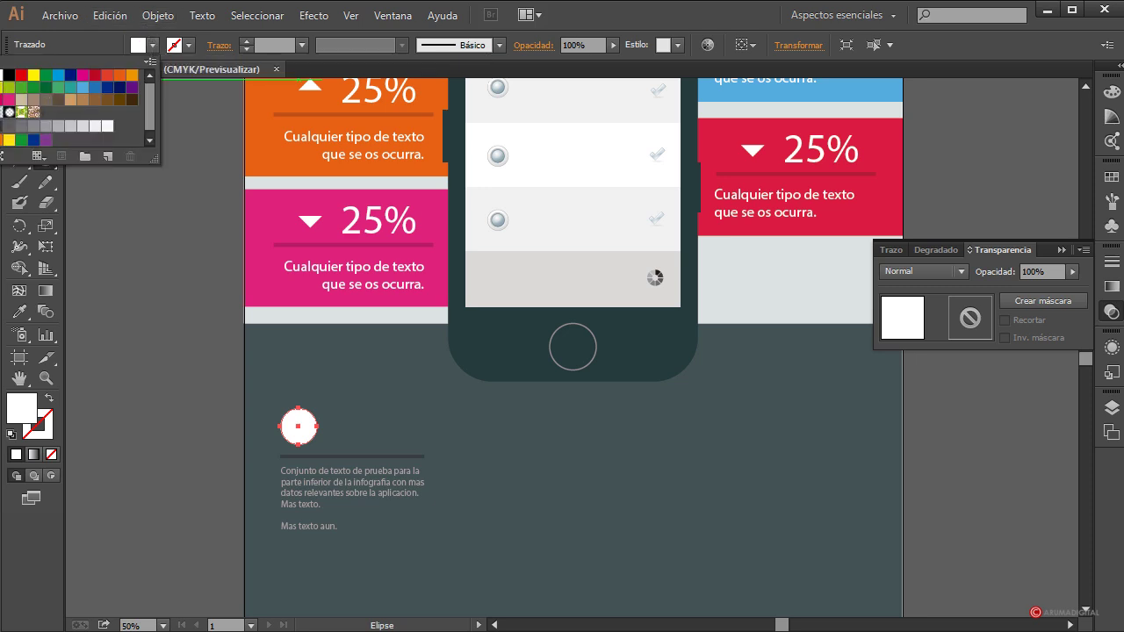
click(8, 75)
click(3, 84)
click(189, 45)
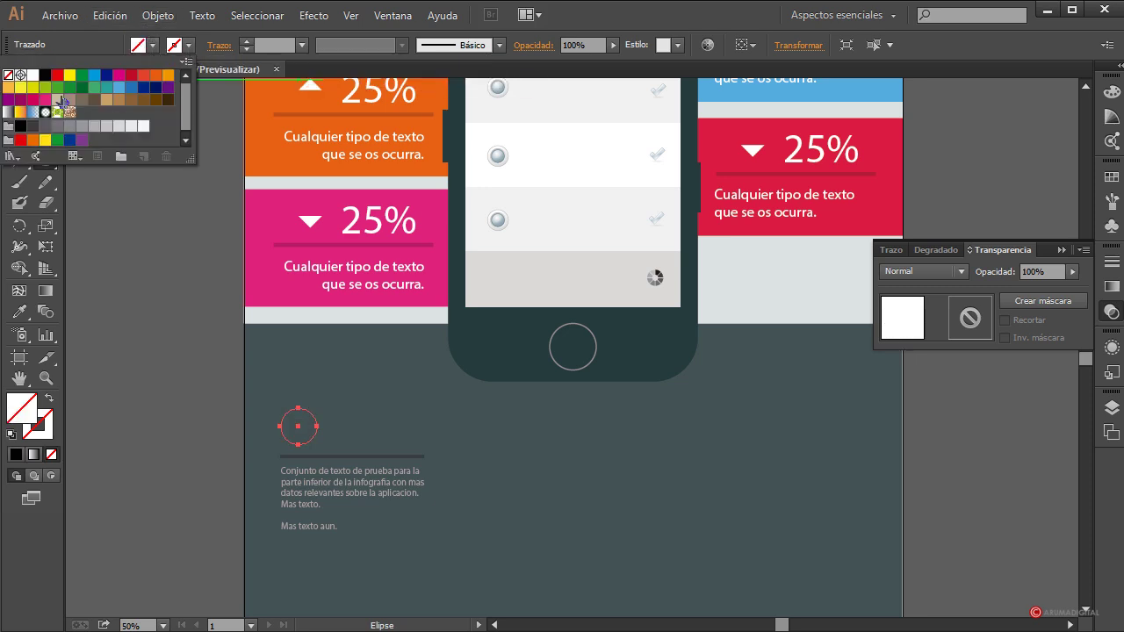
click(32, 78)
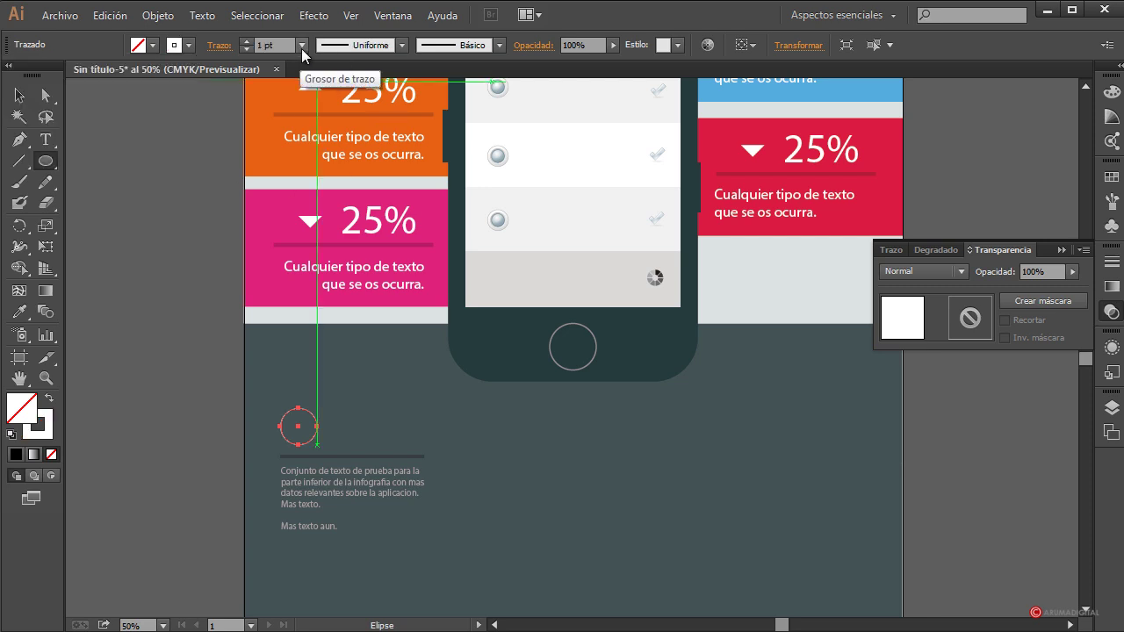
click(302, 50)
click(322, 161)
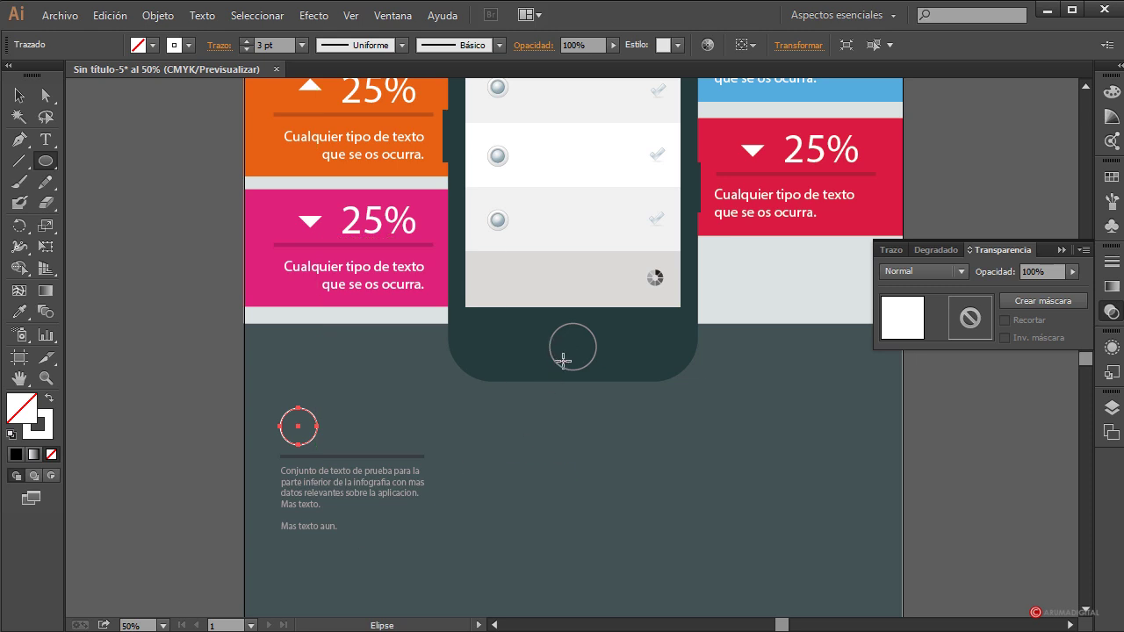
click(15, 101)
click(153, 422)
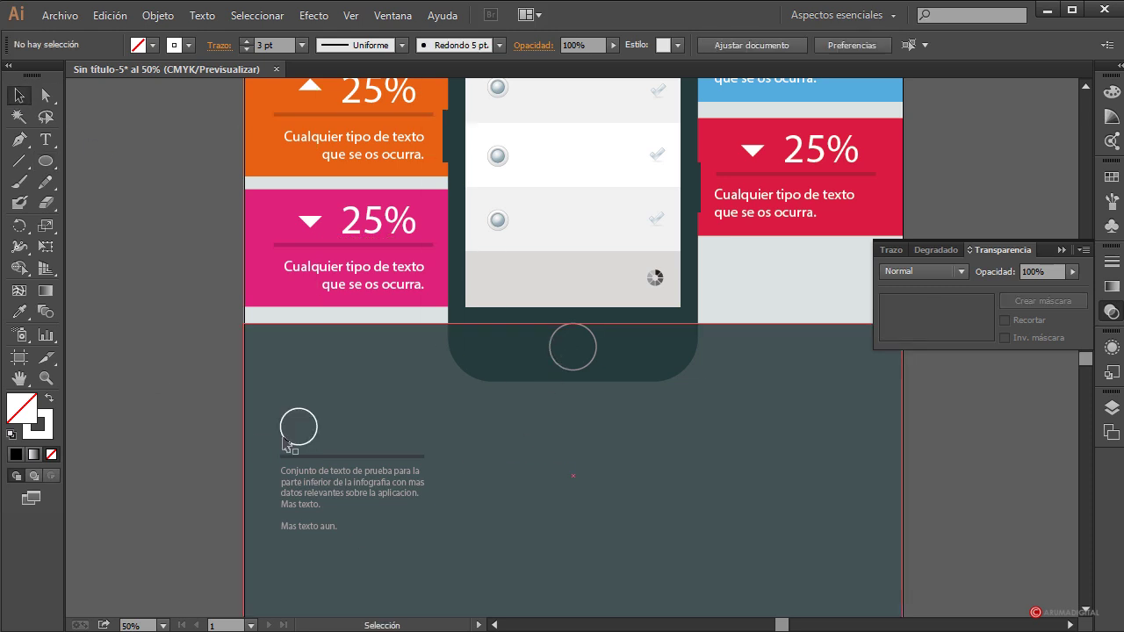
Step: Draw two white clock hands from the circle's centre with the Line Segment tool, one short upright and one diagonal to the upper right
drag(296, 445, 297, 448)
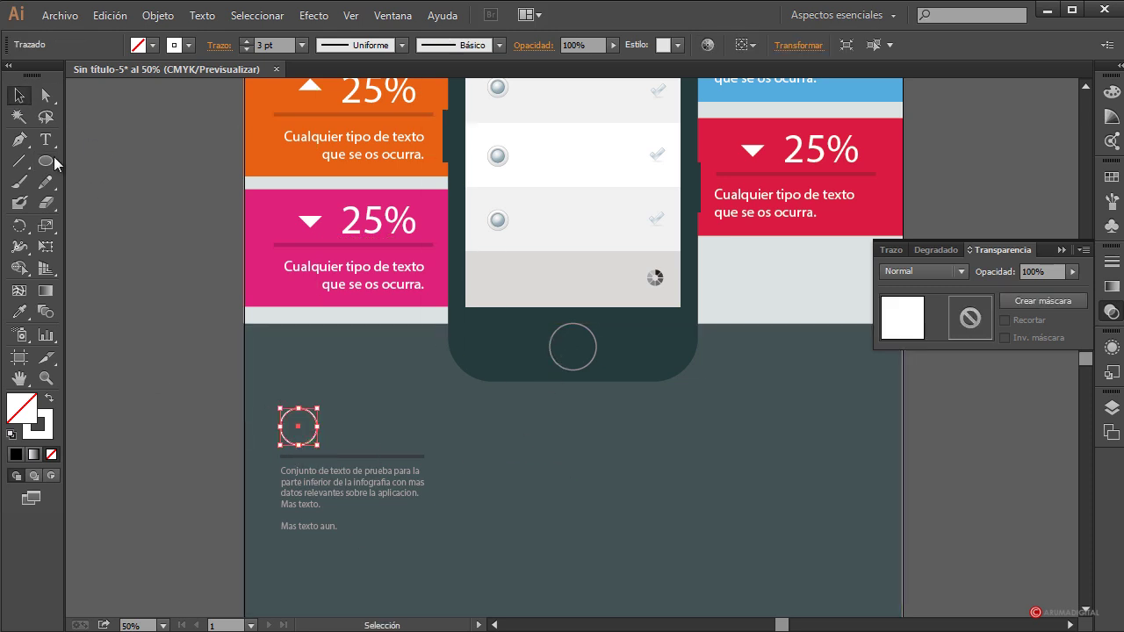
click(18, 160)
click(151, 625)
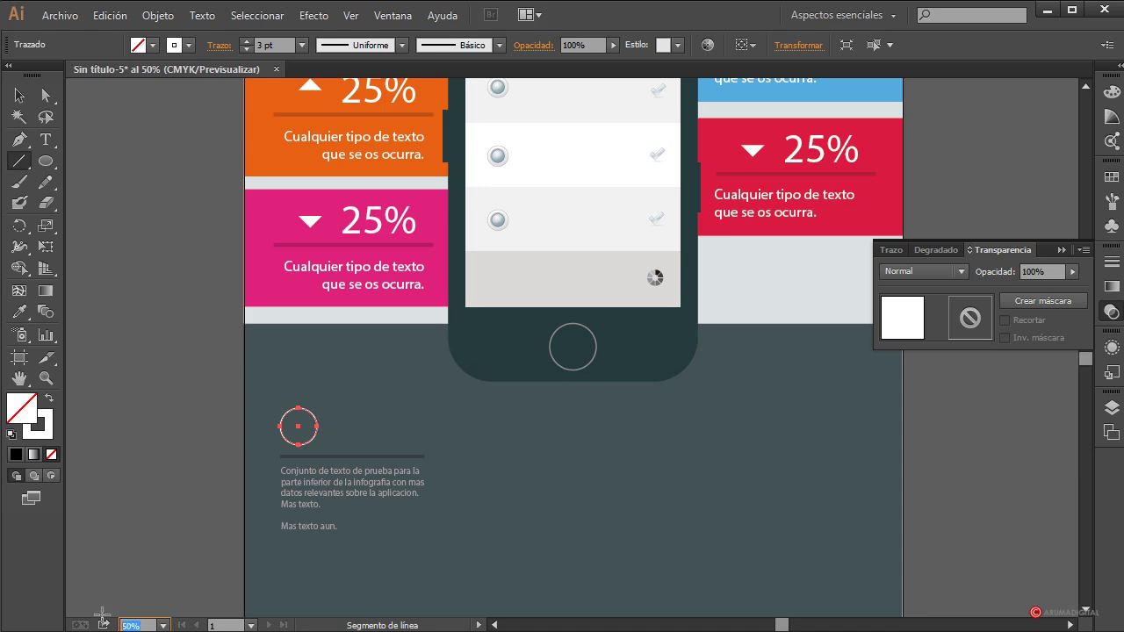
text(100)
key(Return)
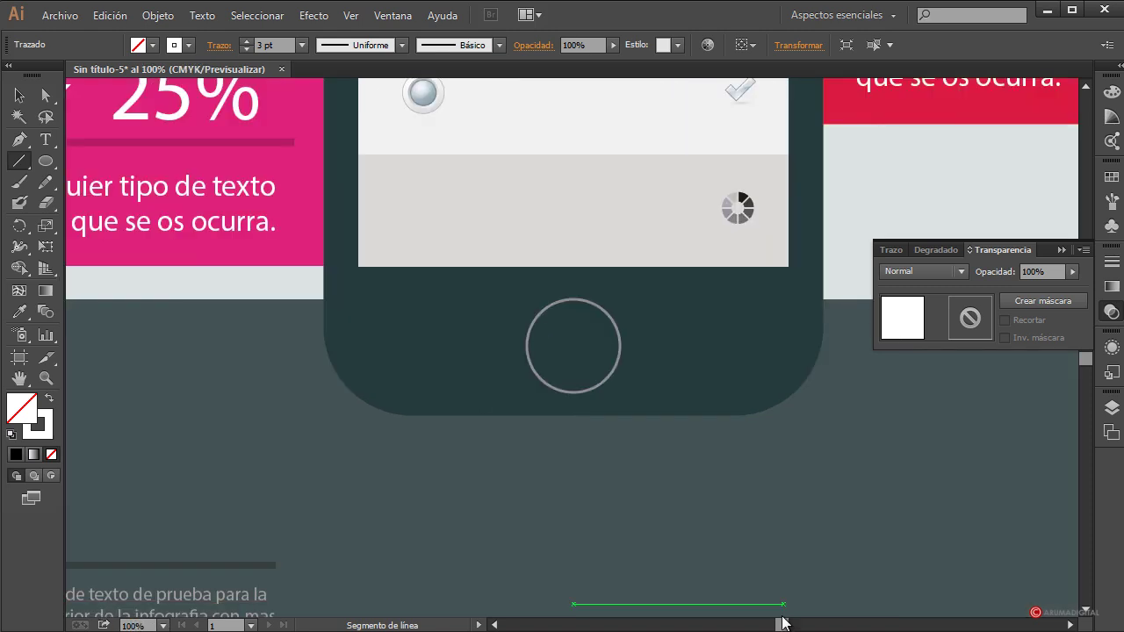
drag(778, 626, 765, 629)
scroll(480, 401, down, 2)
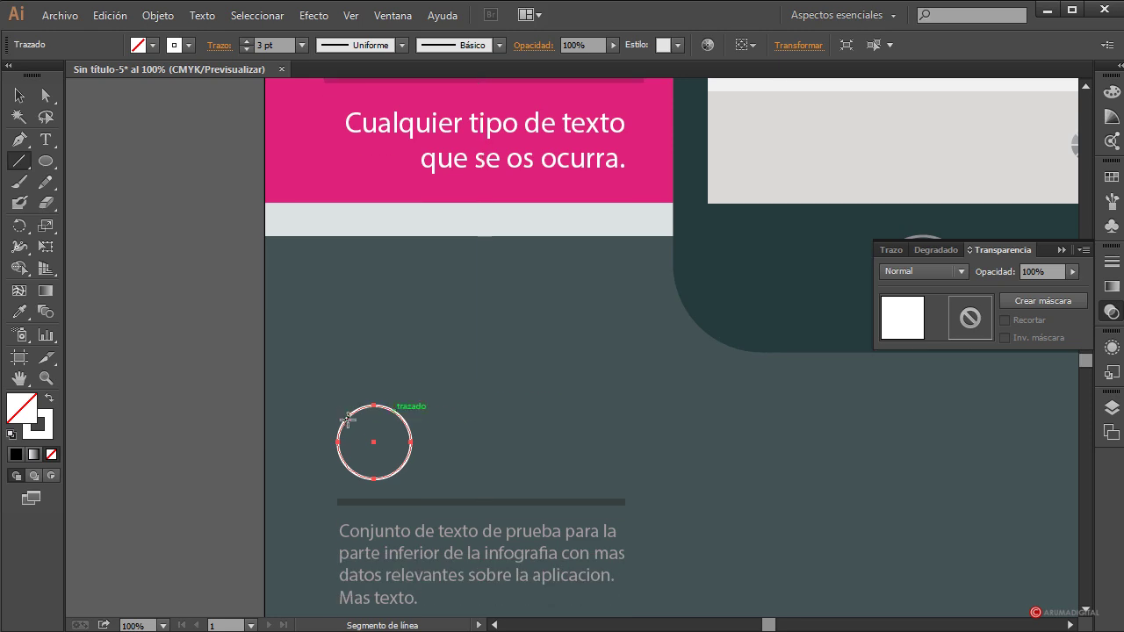
mouse_move(376, 439)
mouse_down()
mouse_move(397, 416)
mouse_move(374, 425)
mouse_up()
click(18, 95)
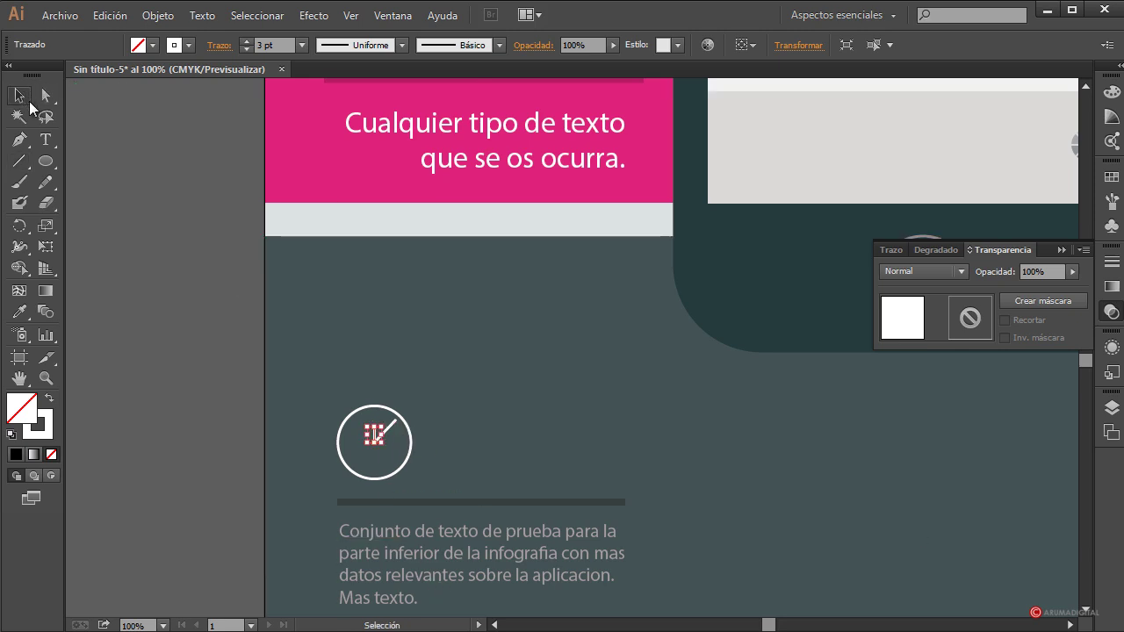
click(150, 294)
scroll(154, 298, down, 3)
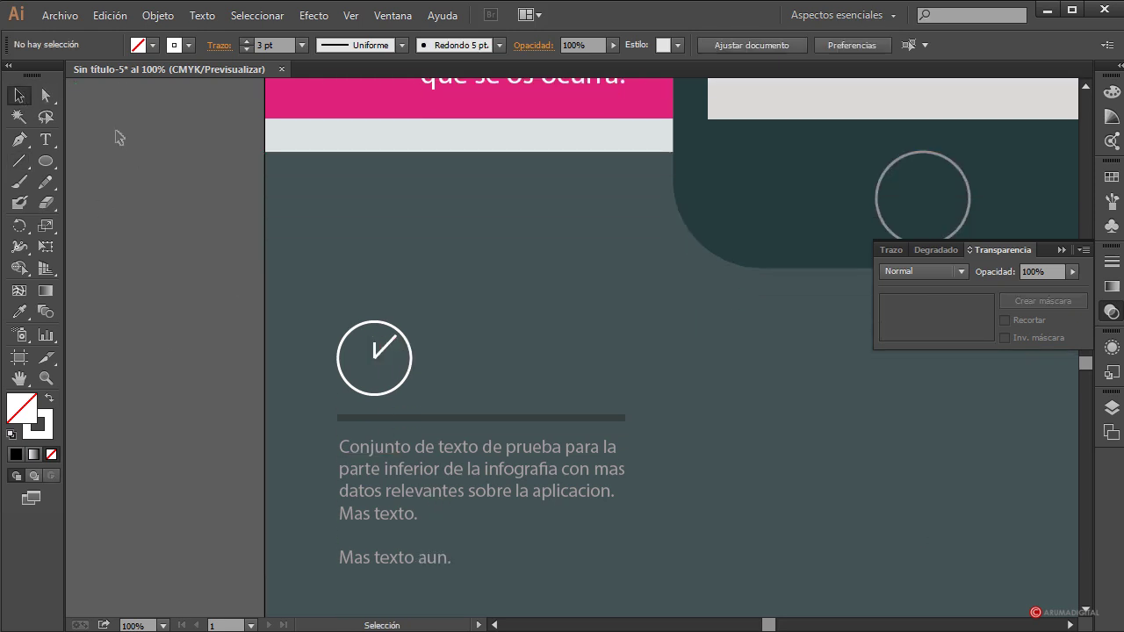
Step: Add the point text "32 mins" beside the clock icon, above the dark bar
click(46, 139)
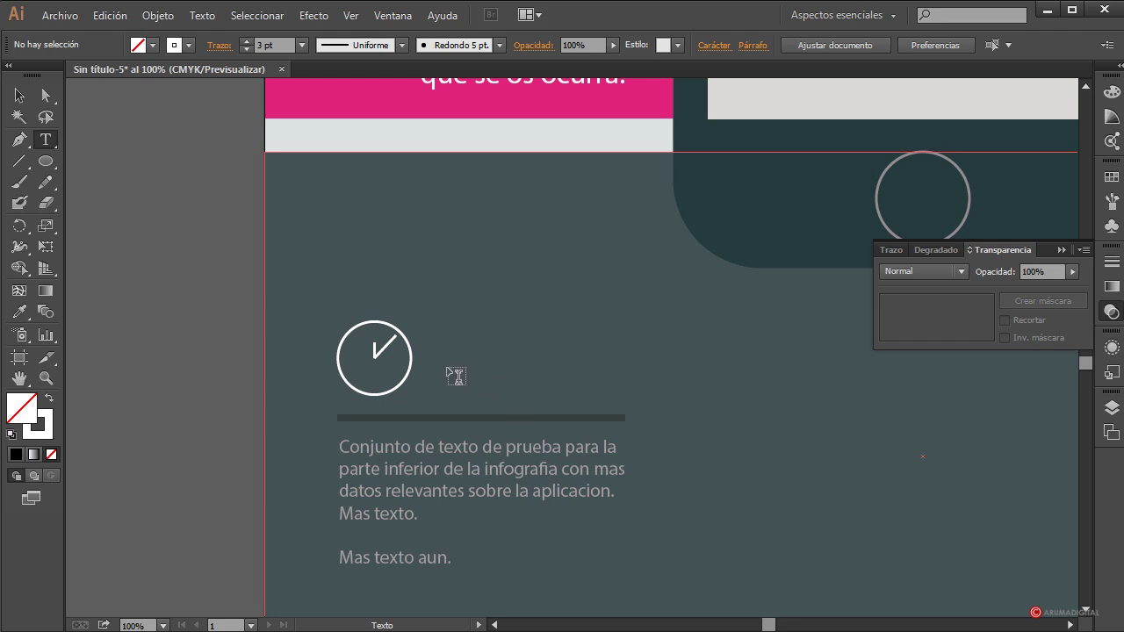
click(501, 393)
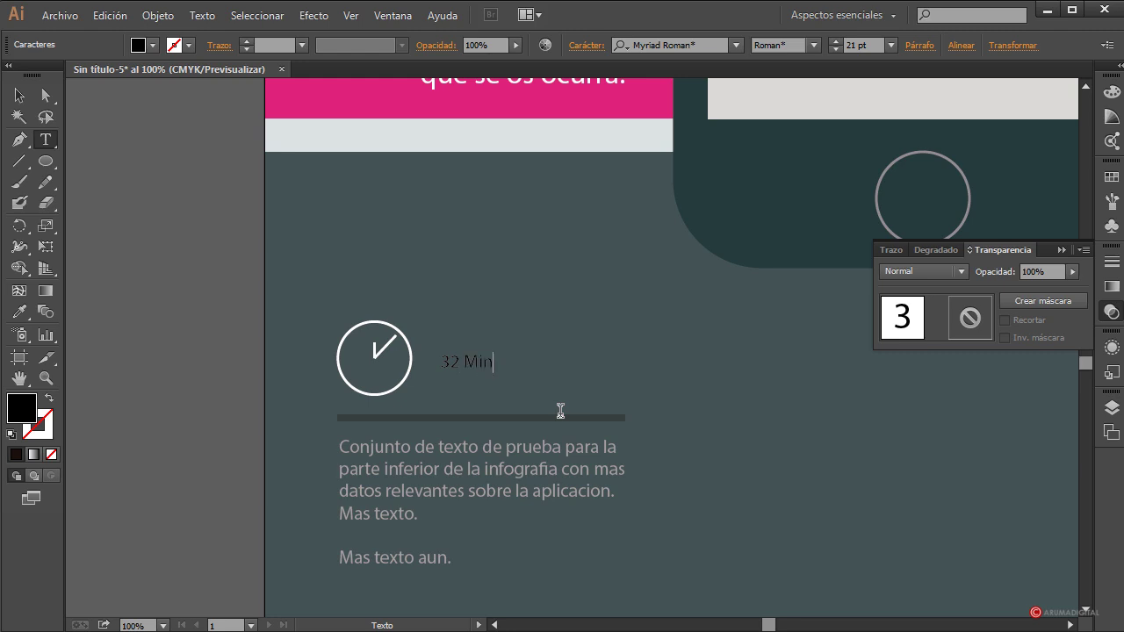
text(32 M)
key(BackSpace)
text(mins)
click(20, 95)
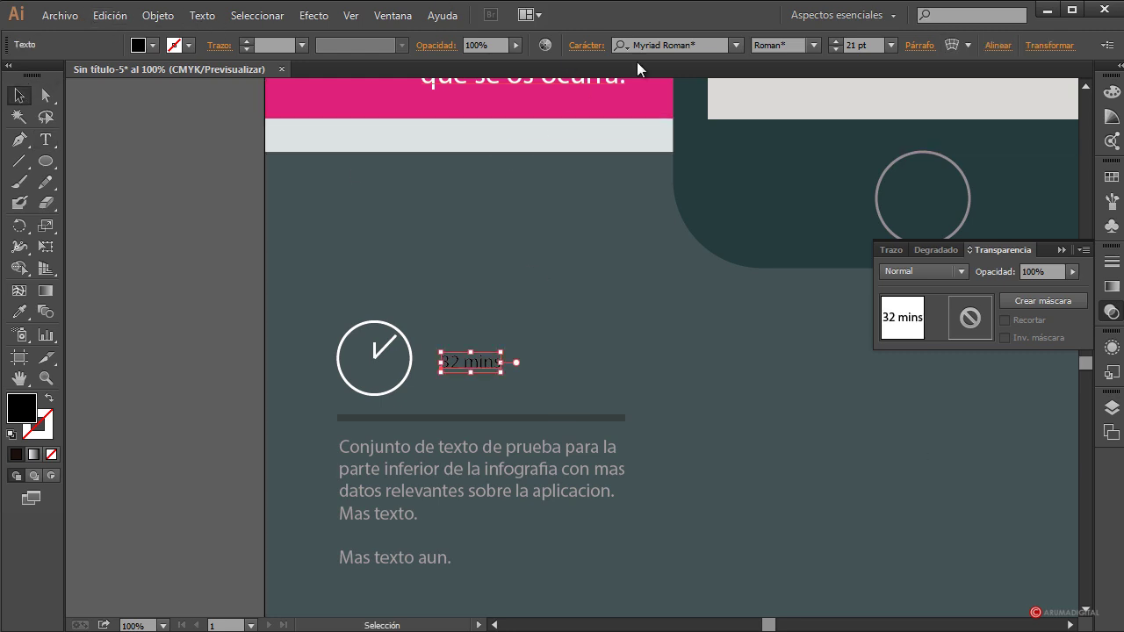
Step: Make the "32 mins" text white and enlarge it to about 60 pt between the clock and the bar's end
click(152, 45)
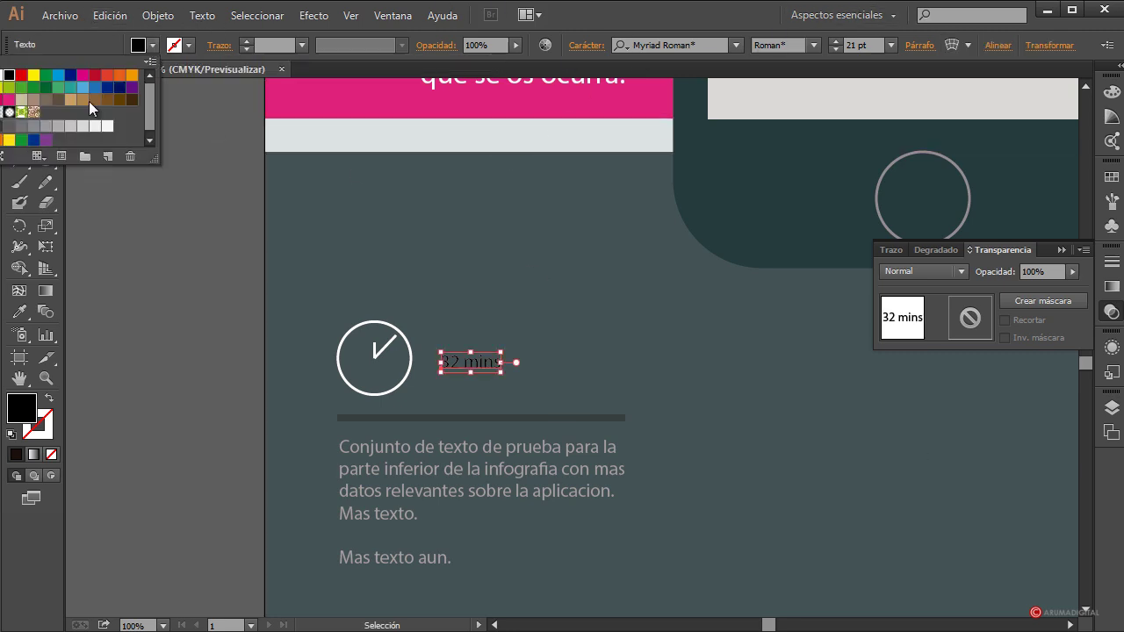
click(7, 76)
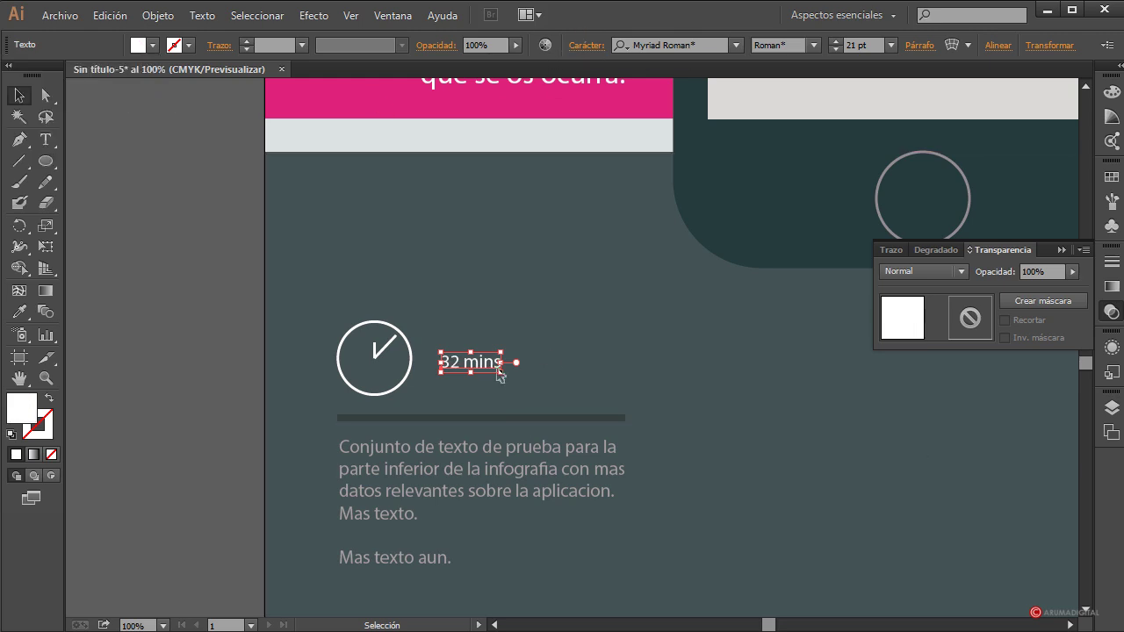
drag(503, 373, 573, 367)
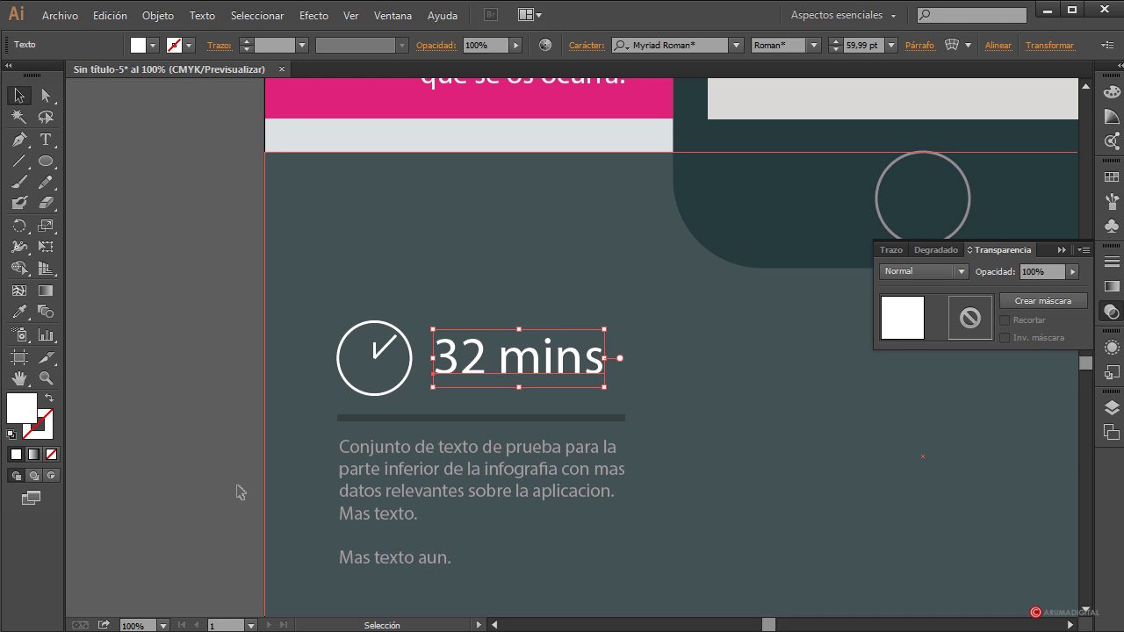
click(159, 491)
Step: Group the clock icon with the "32 mins" text and lower the group's opacity
scroll(156, 492, down, 2)
scroll(157, 493, down, 3)
scroll(156, 492, up, 2)
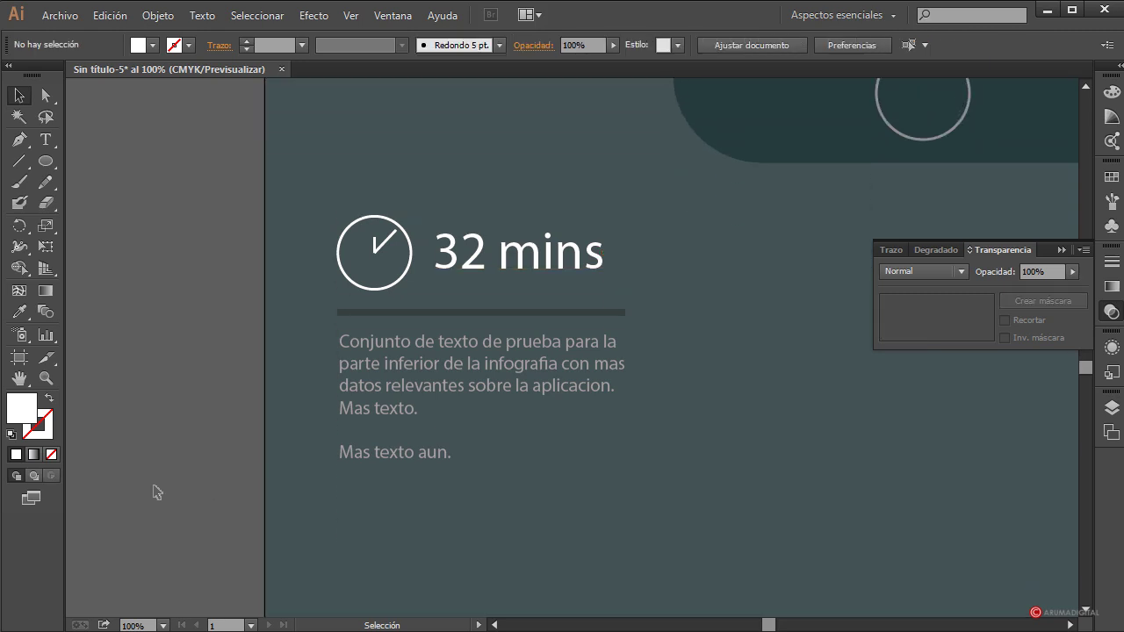
scroll(156, 493, down, 2)
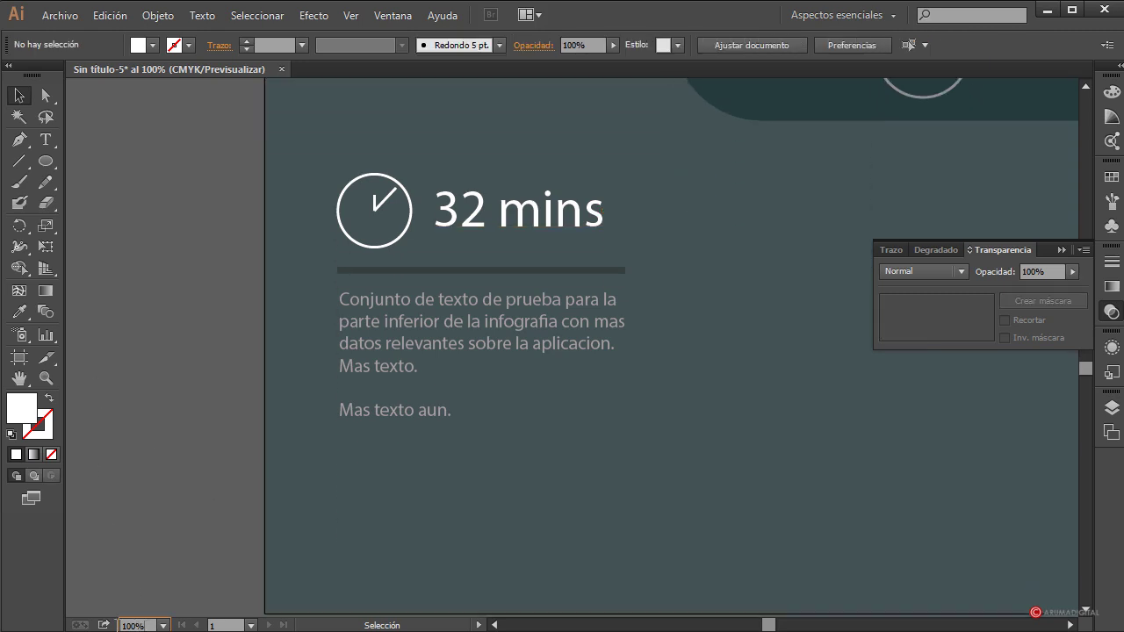
text(50)
key(Return)
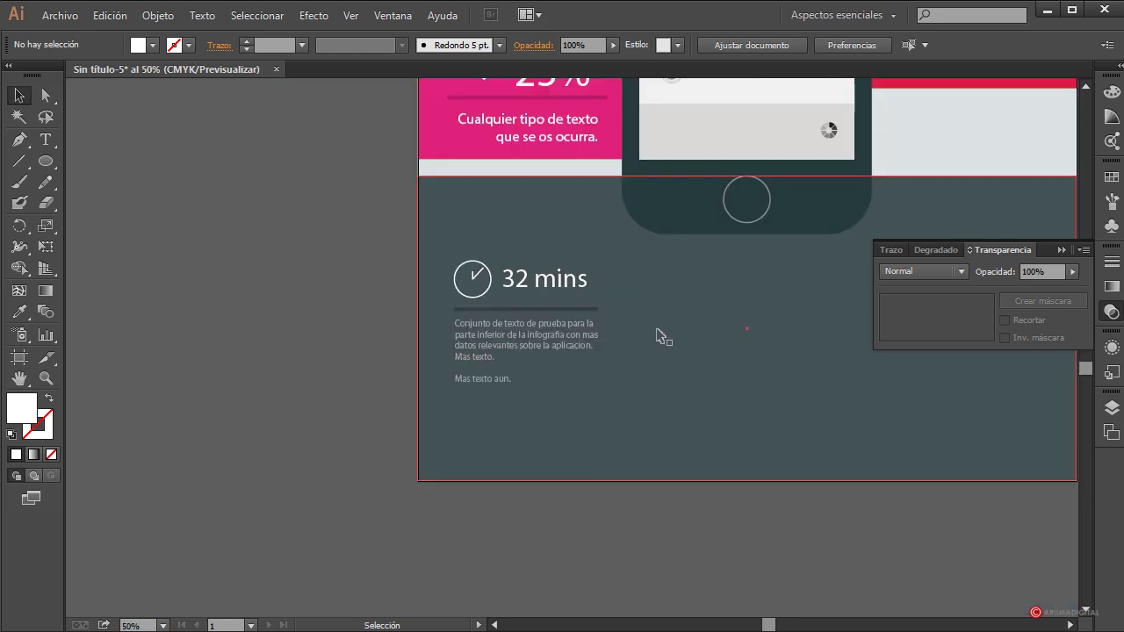
click(557, 278)
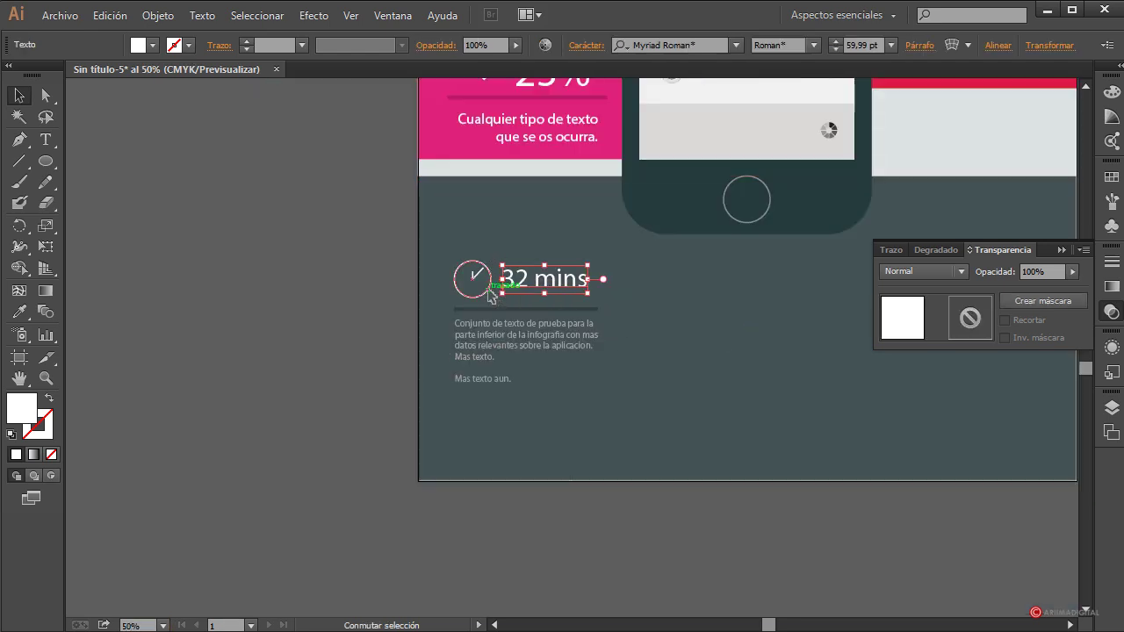
shift+click(472, 278)
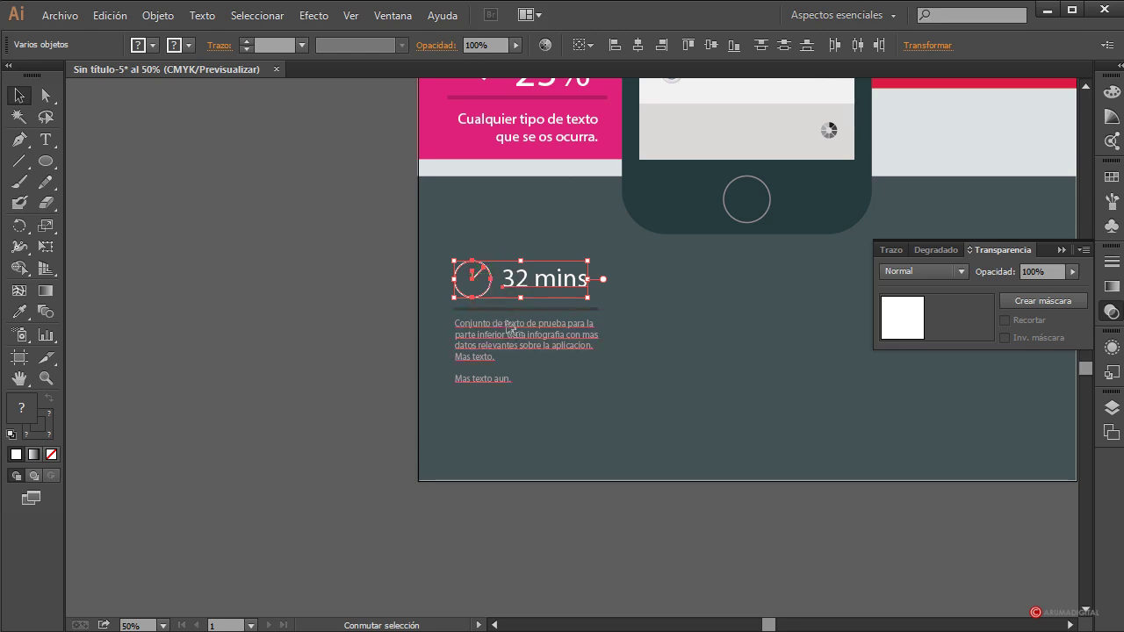
click(159, 15)
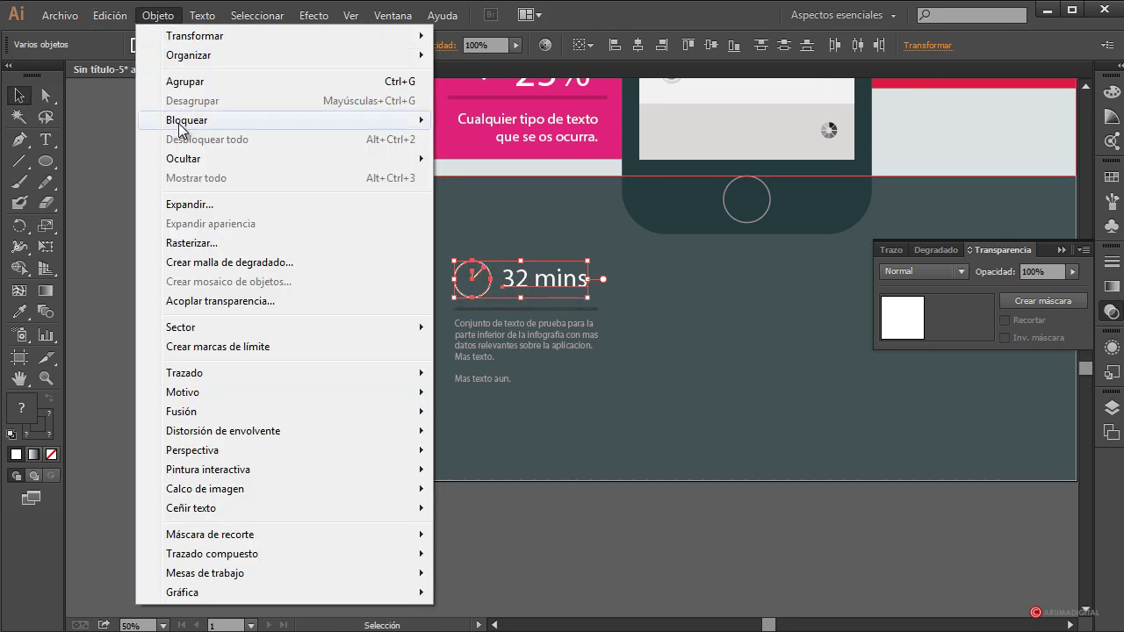
click(151, 78)
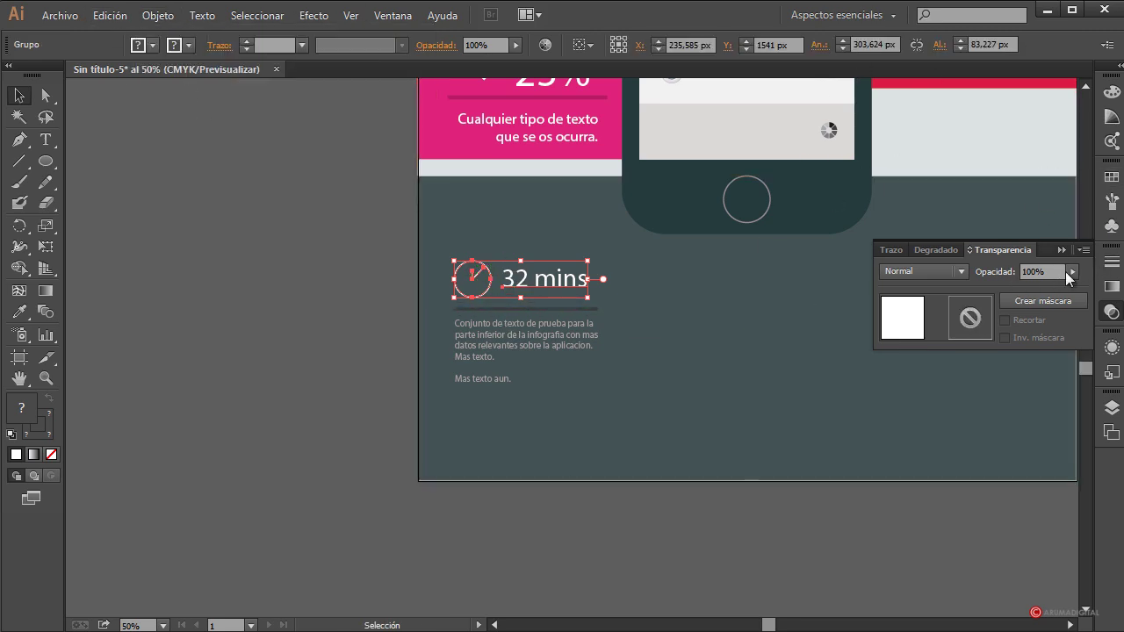
drag(1056, 286, 1038, 286)
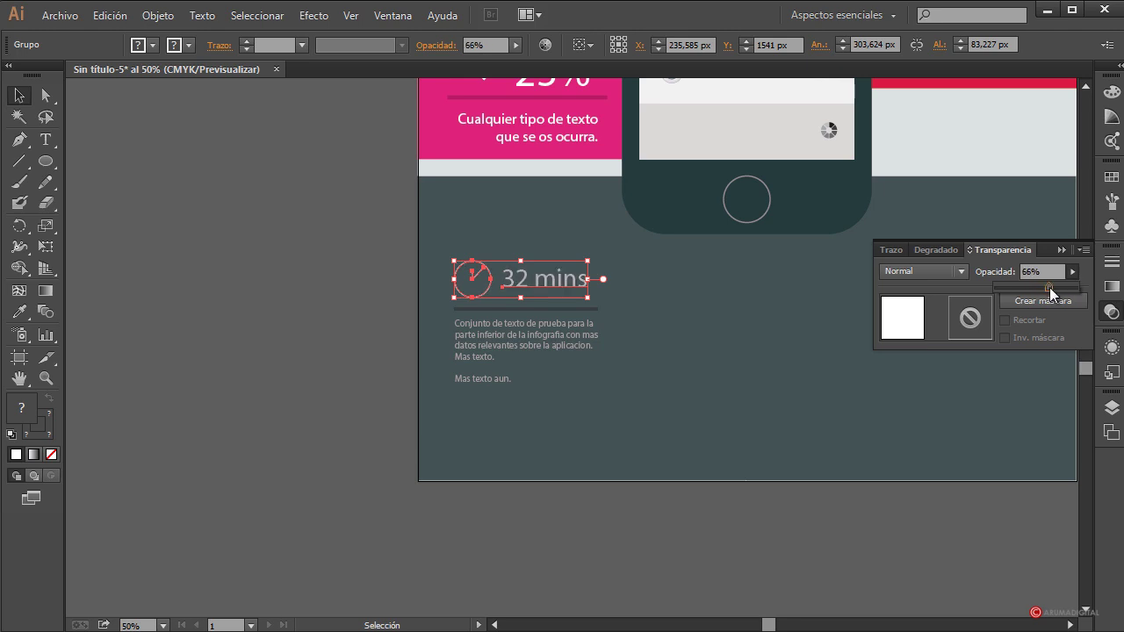
click(329, 430)
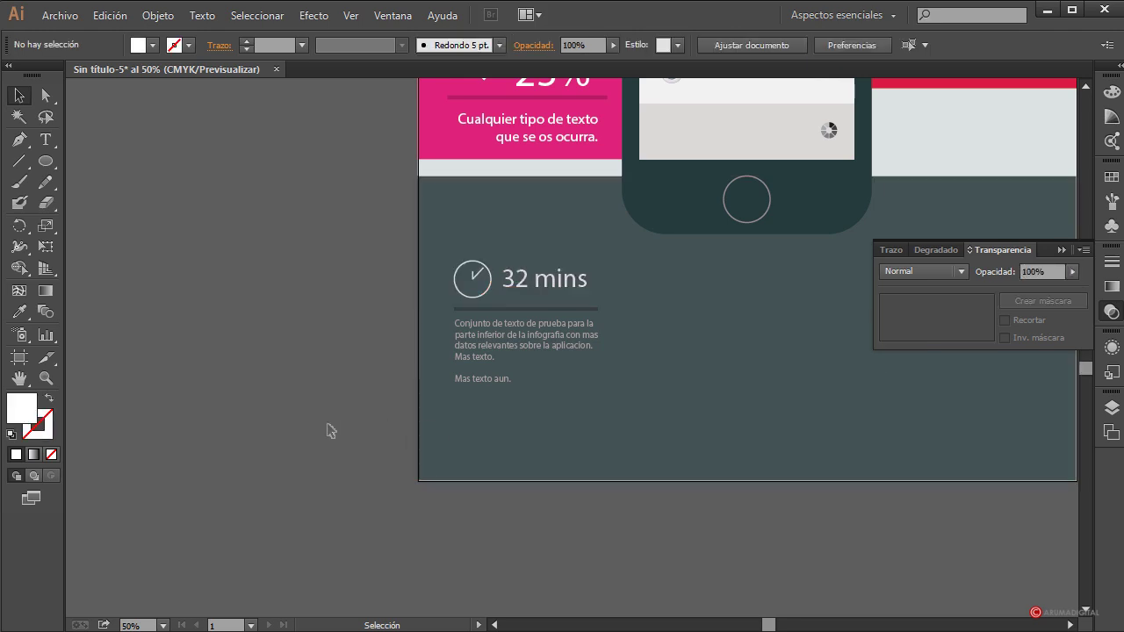
Step: Nudge the dark bar slightly upward and group it with the clock heading and the paragraph below
click(532, 306)
click(486, 519)
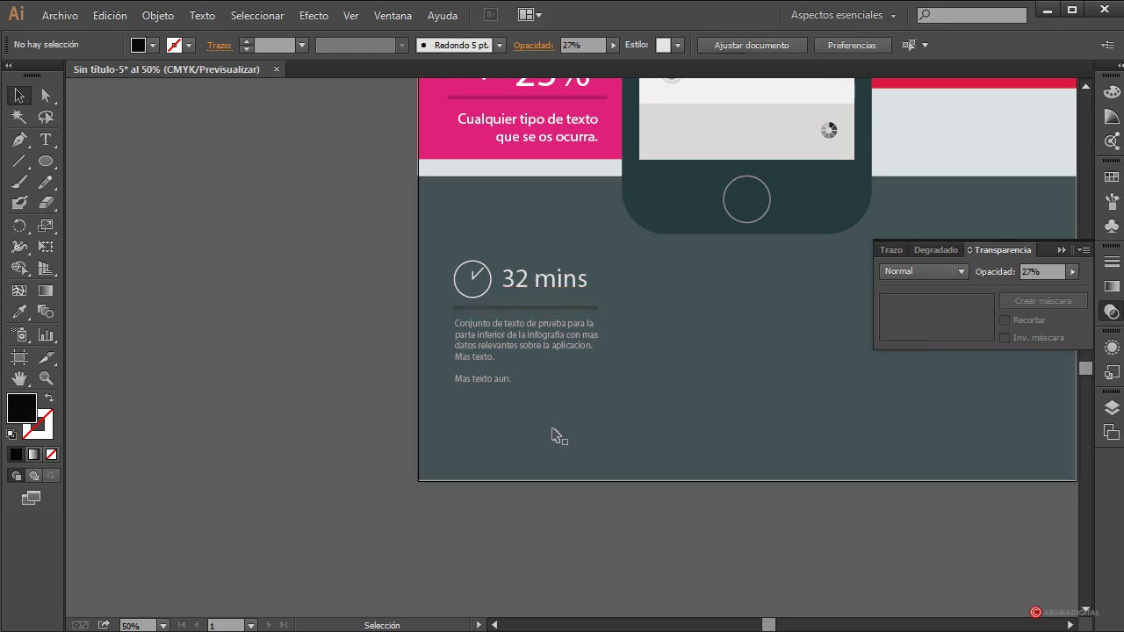
click(540, 279)
shift+click(518, 341)
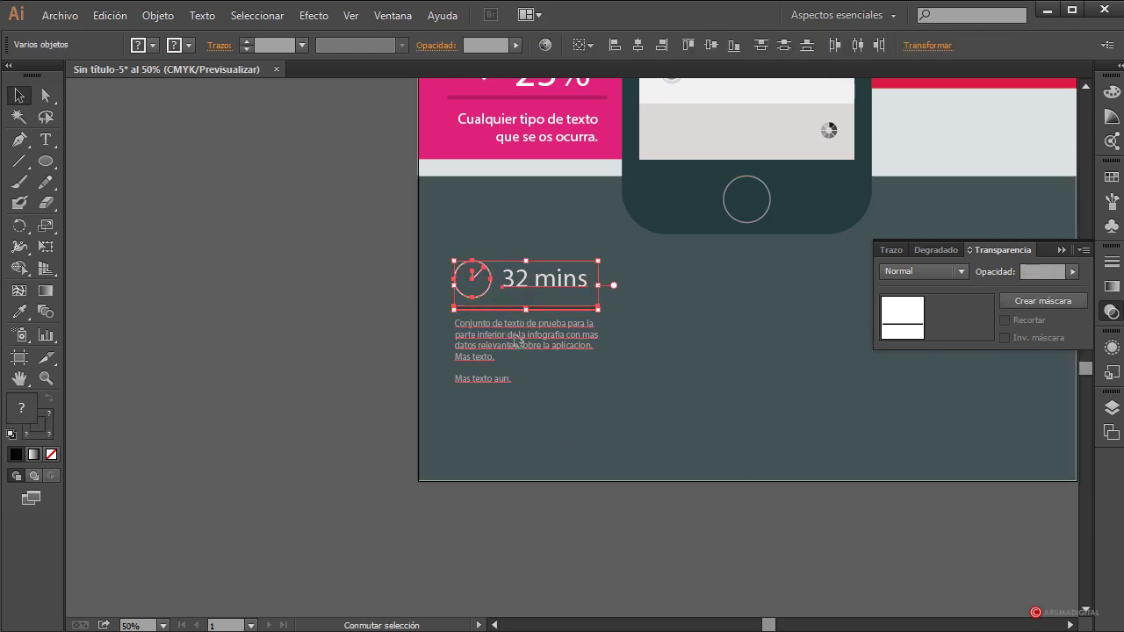
key(a)
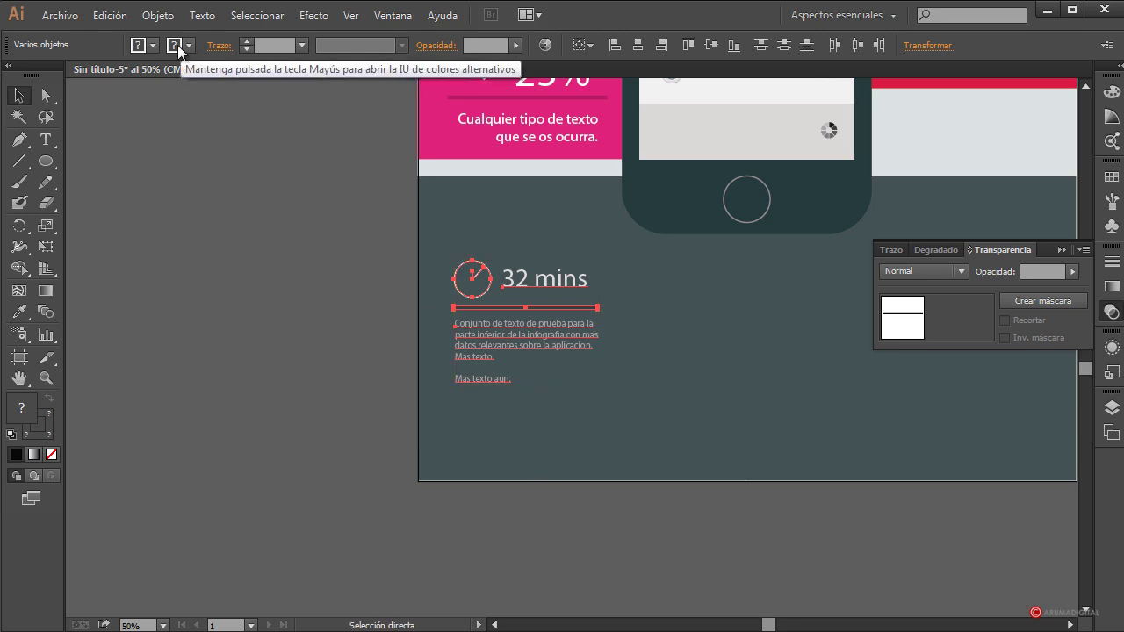
click(158, 15)
click(193, 101)
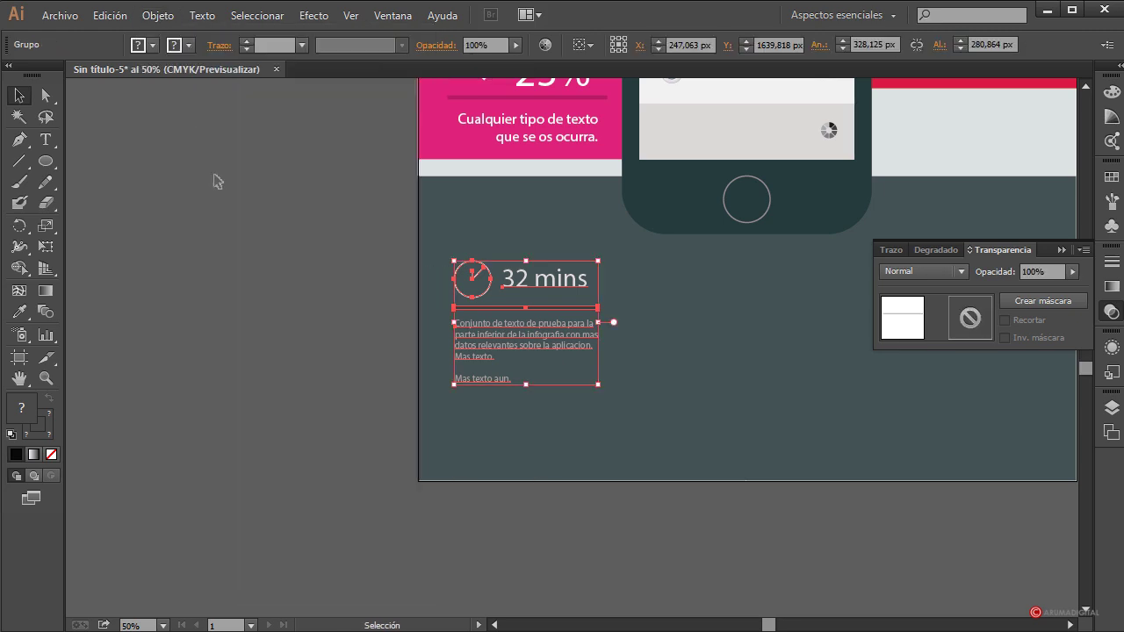
key(v)
key(ctrl+shift+a)
Step: Try to duplicate the grouped section across the dark area, and delete the misplaced copies
drag(769, 626, 792, 626)
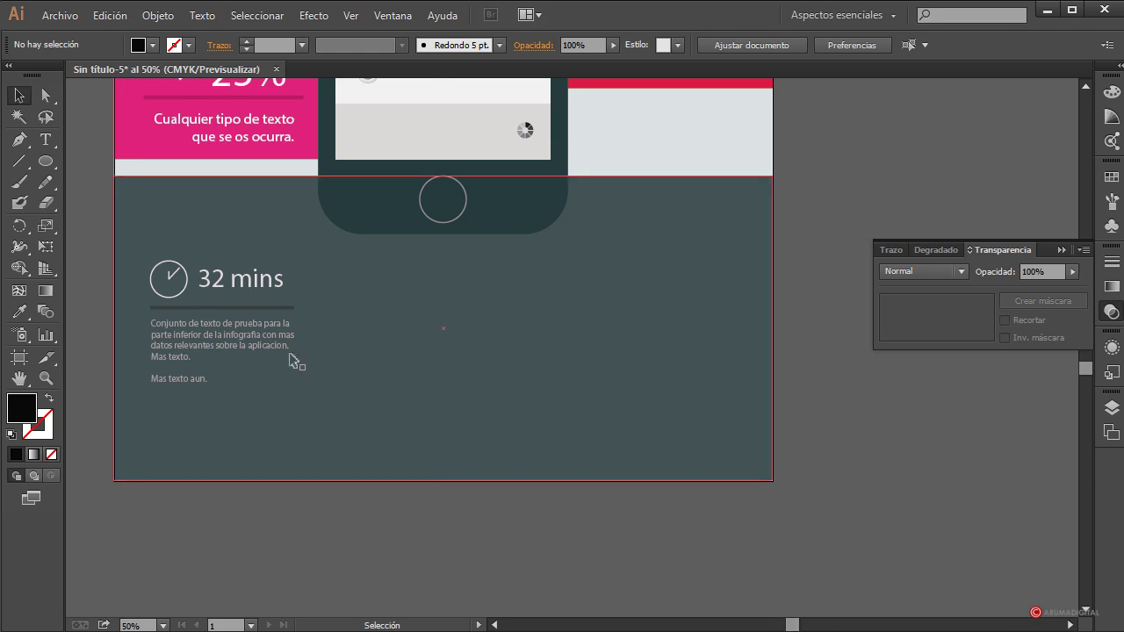
click(228, 334)
drag(229, 334, 681, 335)
key(Delete)
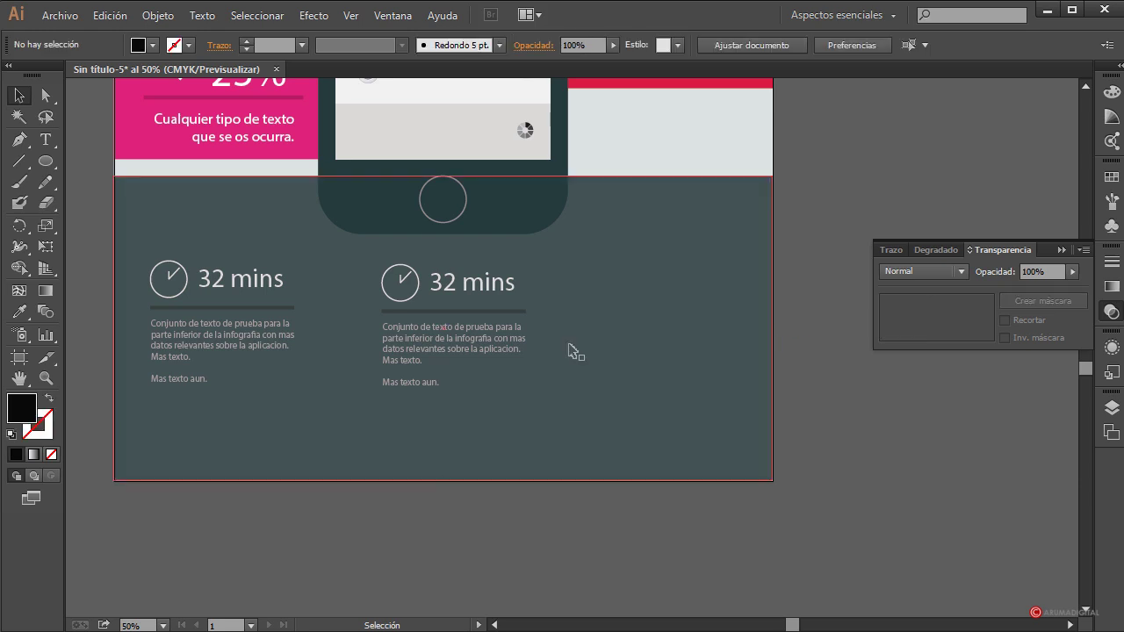
click(451, 348)
key(Delete)
Step: Duplicate the grouped "32 mins" section twice, placing one copy in the middle and one at the right of the dark area
click(219, 351)
drag(221, 351, 672, 342)
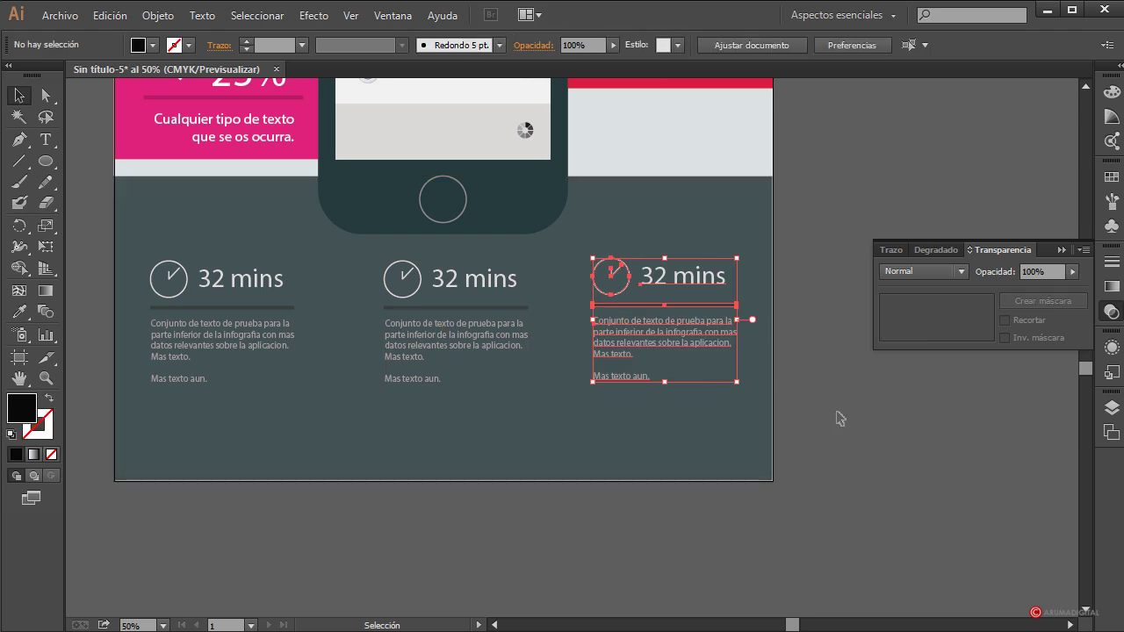
click(840, 419)
Step: Nudge the middle "32 mins" section slightly to the left
click(427, 359)
key(Left)
key(Left)
key(Left)
key(Left)
key(Left)
key(Left)
key(Left)
key(Left)
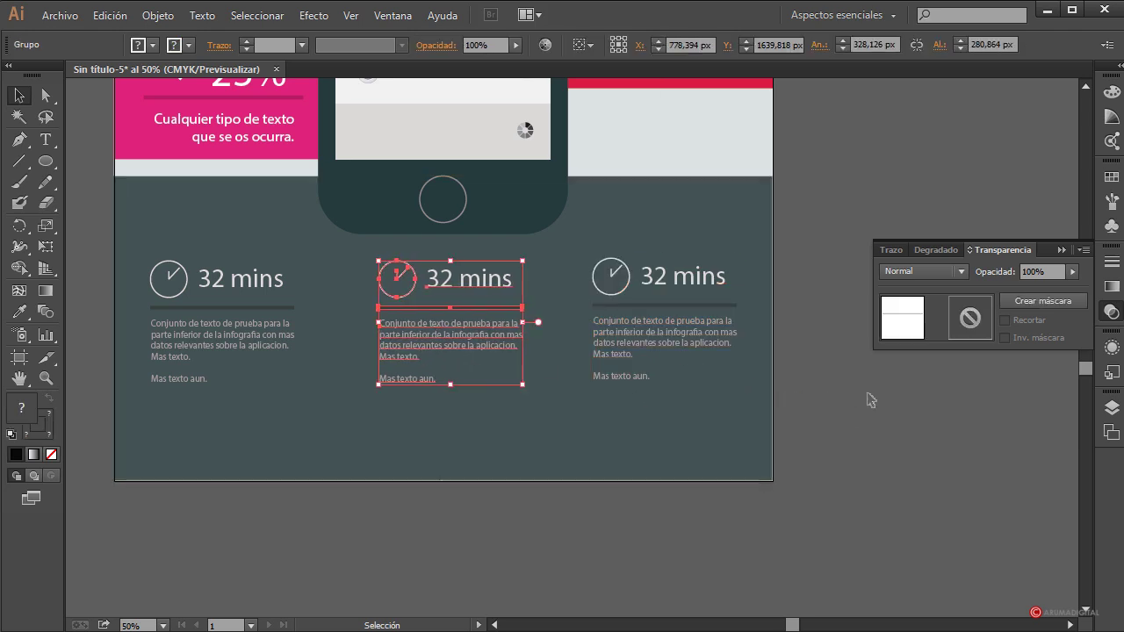
click(868, 396)
Step: Nudge the leftmost "32 mins" section a few steps to the right
click(220, 334)
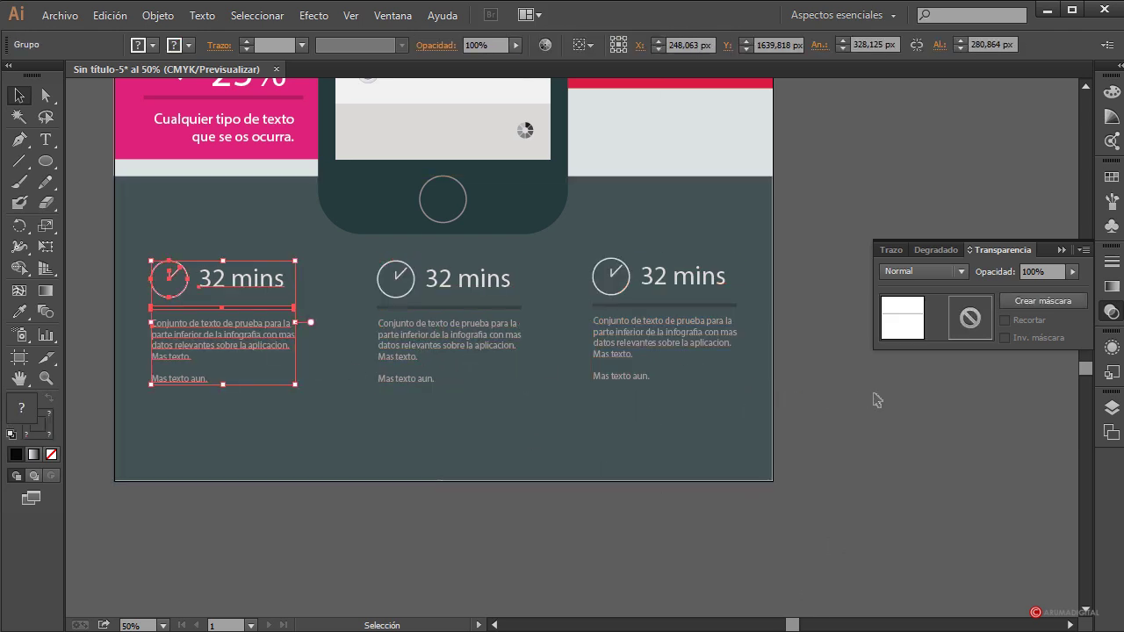
key(Right)
key(Right)
key(Right)
key(Right)
key(Right)
click(896, 467)
Step: Move the middle section a little further left to even out the spacing between the three columns
scroll(946, 500, up, 3)
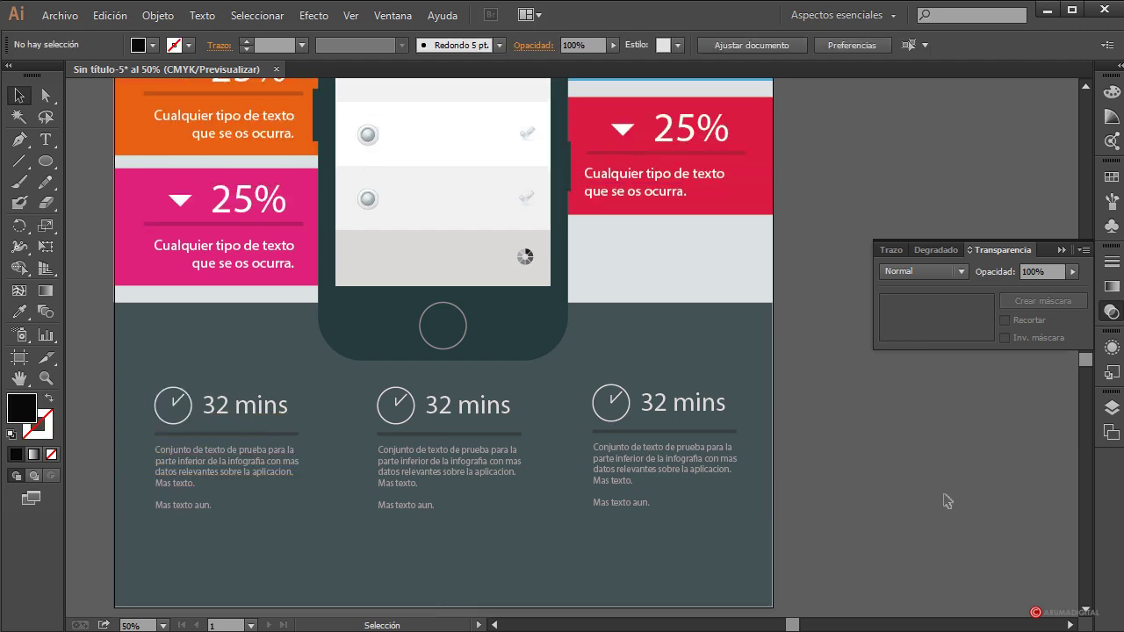
scroll(946, 499, down, 2)
click(408, 348)
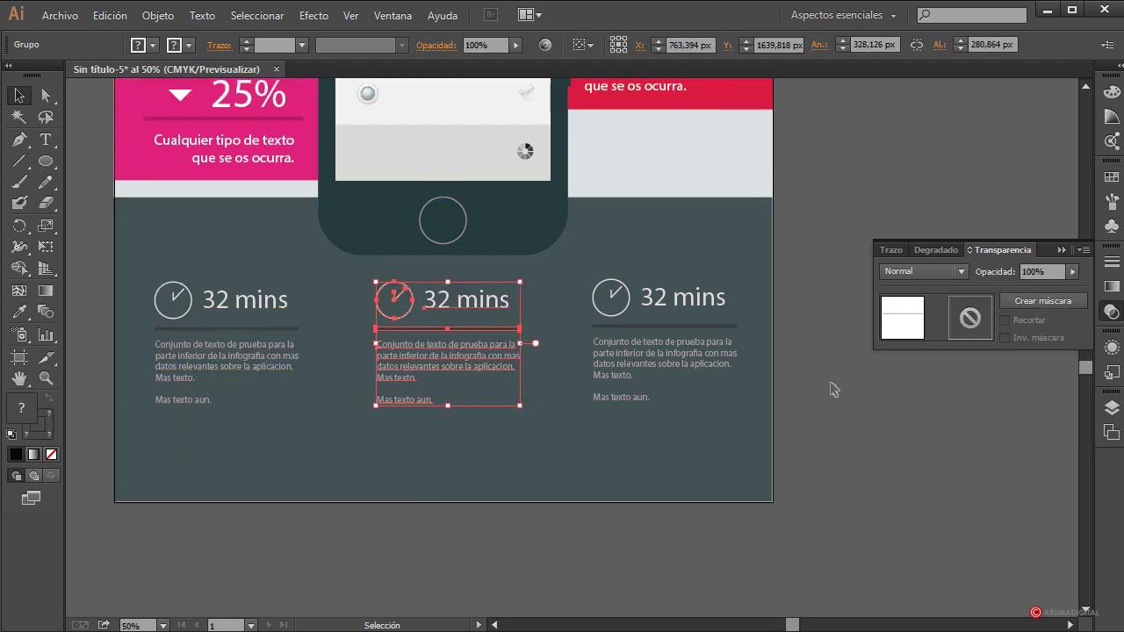
key(Left)
key(Left)
key(Left)
click(693, 471)
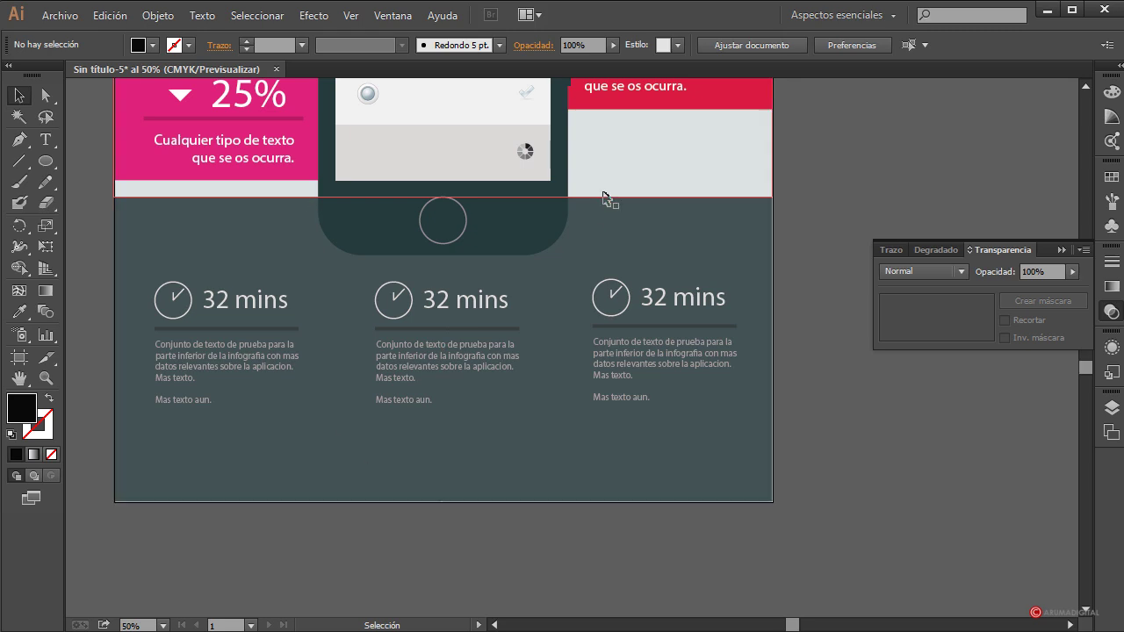
scroll(887, 455, up, 1)
scroll(891, 459, up, 1)
scroll(848, 486, up, 2)
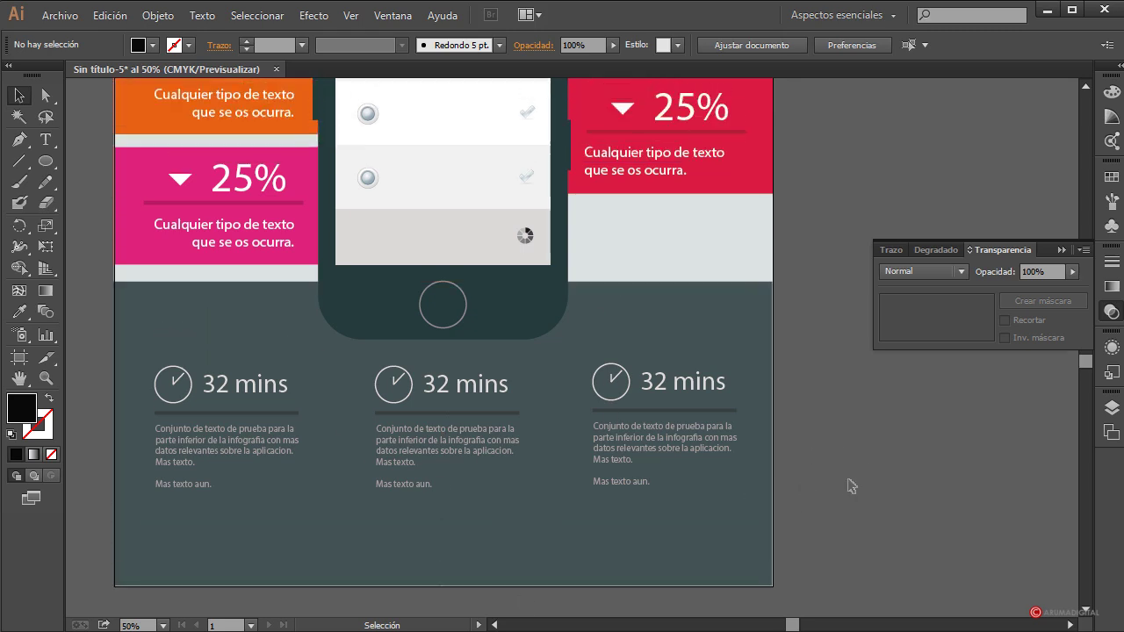
scroll(849, 487, down, 3)
scroll(850, 485, down, 1)
scroll(851, 484, up, 2)
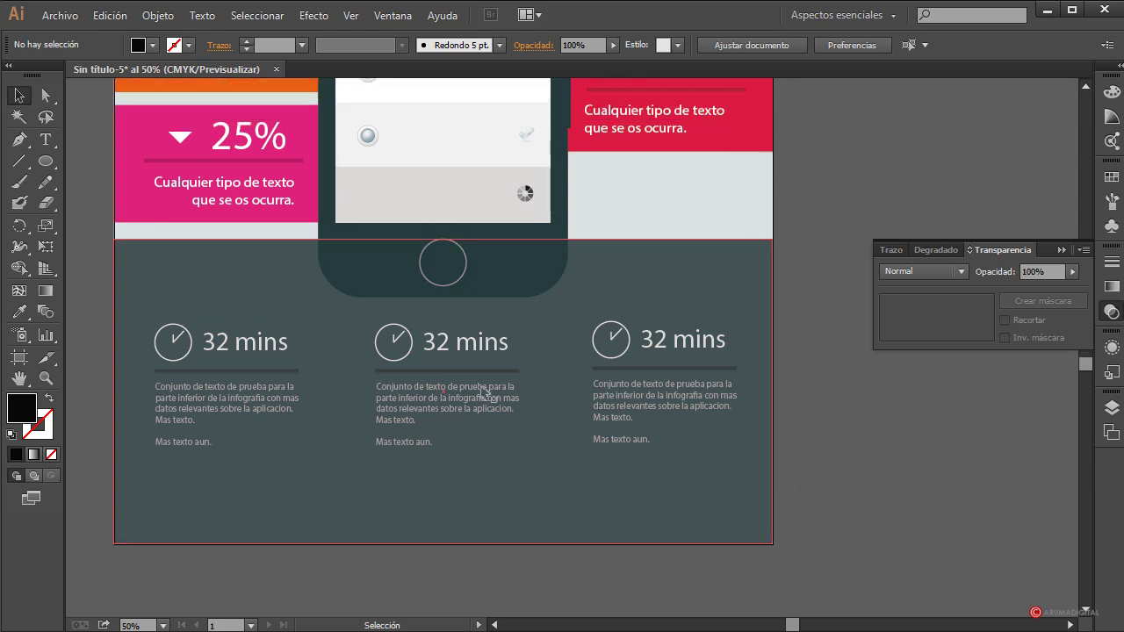
Step: Remove the clock icon and the "32 mins" text from inside the middle section's group
scroll(843, 401, down, 2)
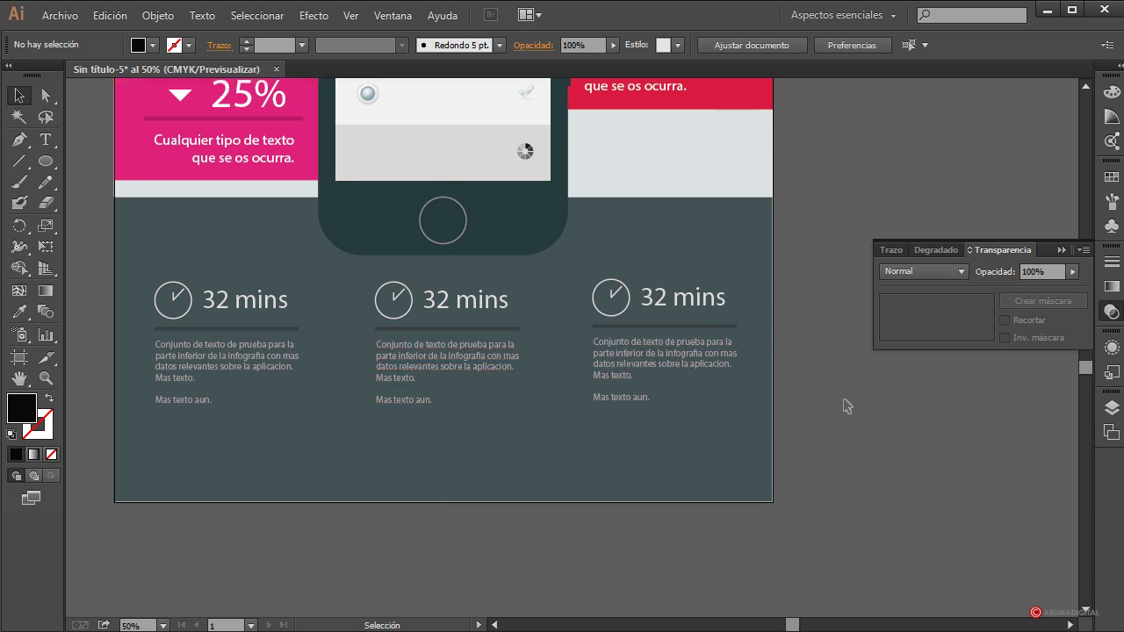
scroll(843, 407, up, 1)
double_click(413, 321)
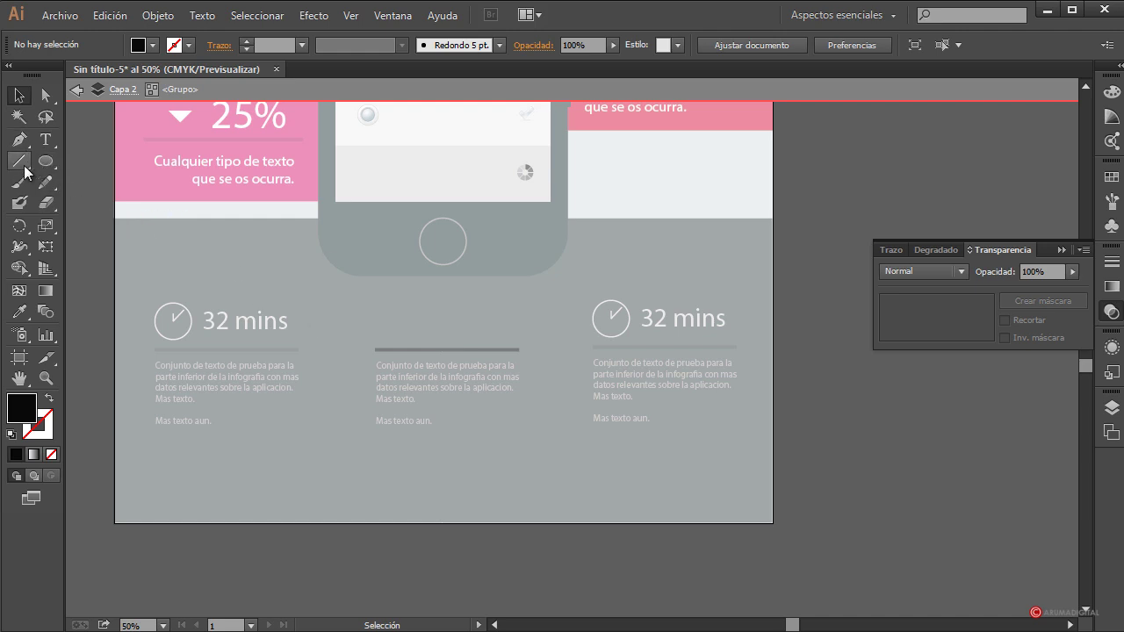
Step: Draw an open zigzag chart line with the Pen tool above the middle section's divider, using seven anchor points
click(19, 139)
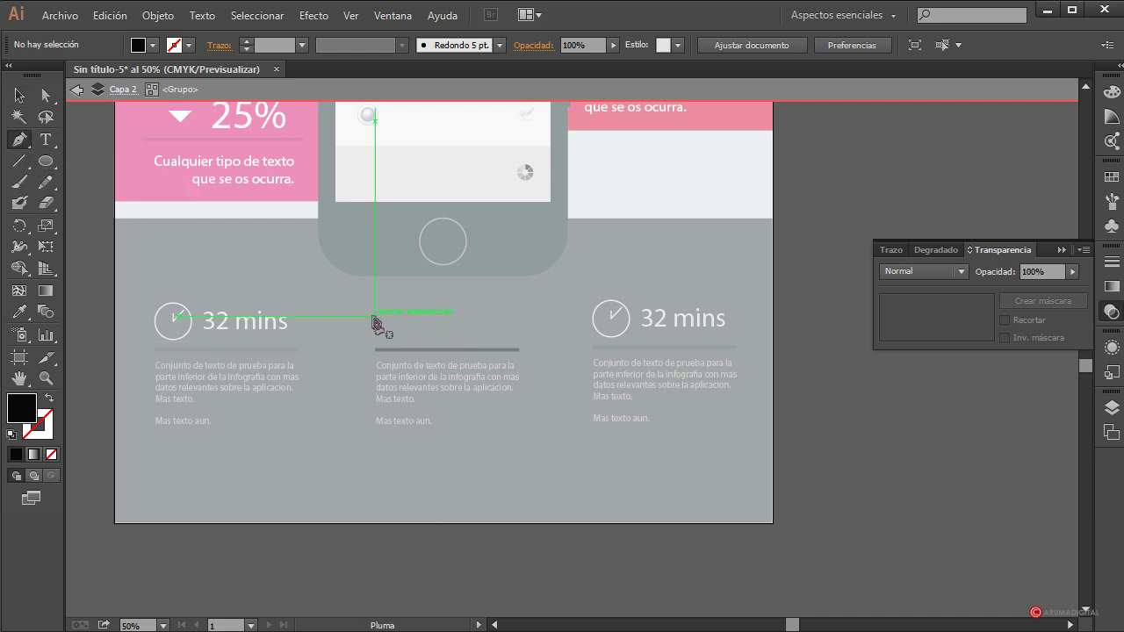
click(376, 316)
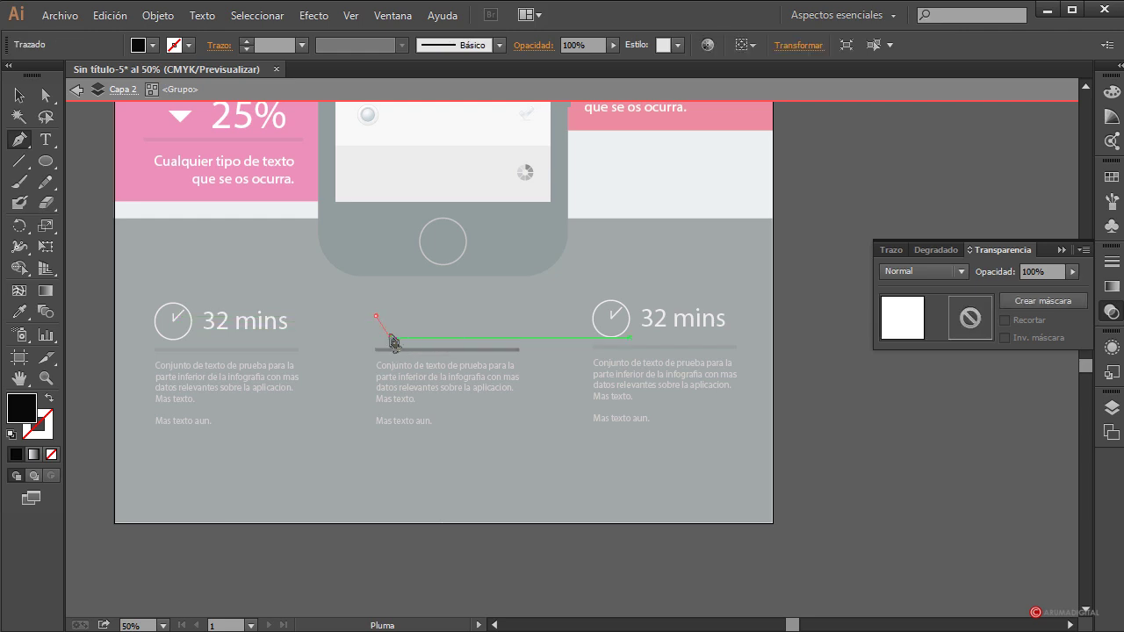
click(389, 335)
click(401, 307)
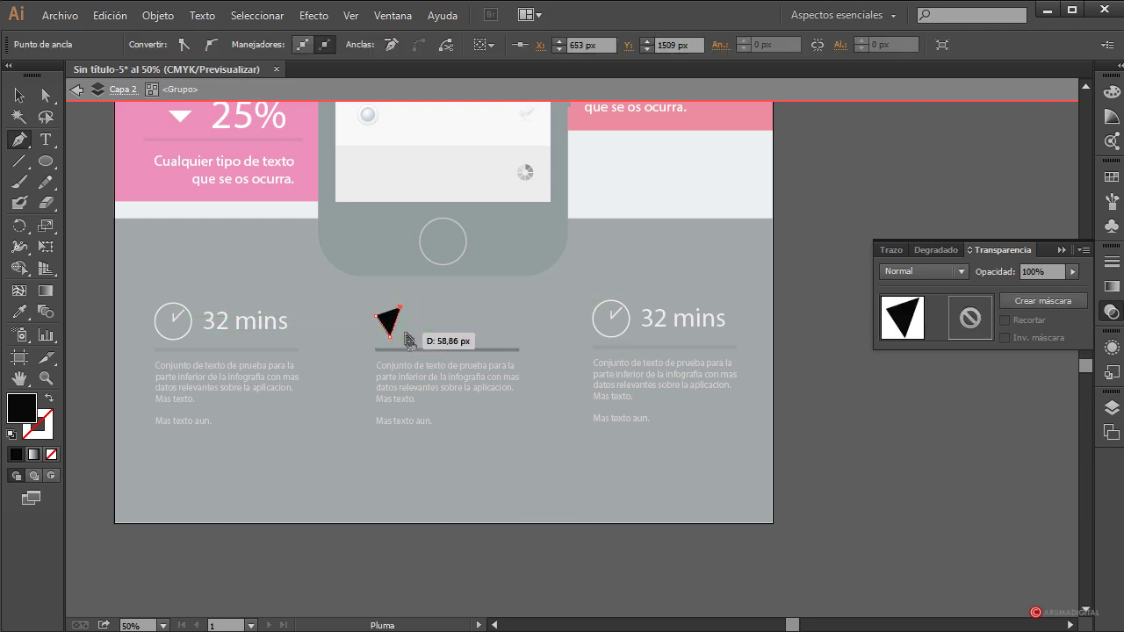
click(404, 333)
click(415, 317)
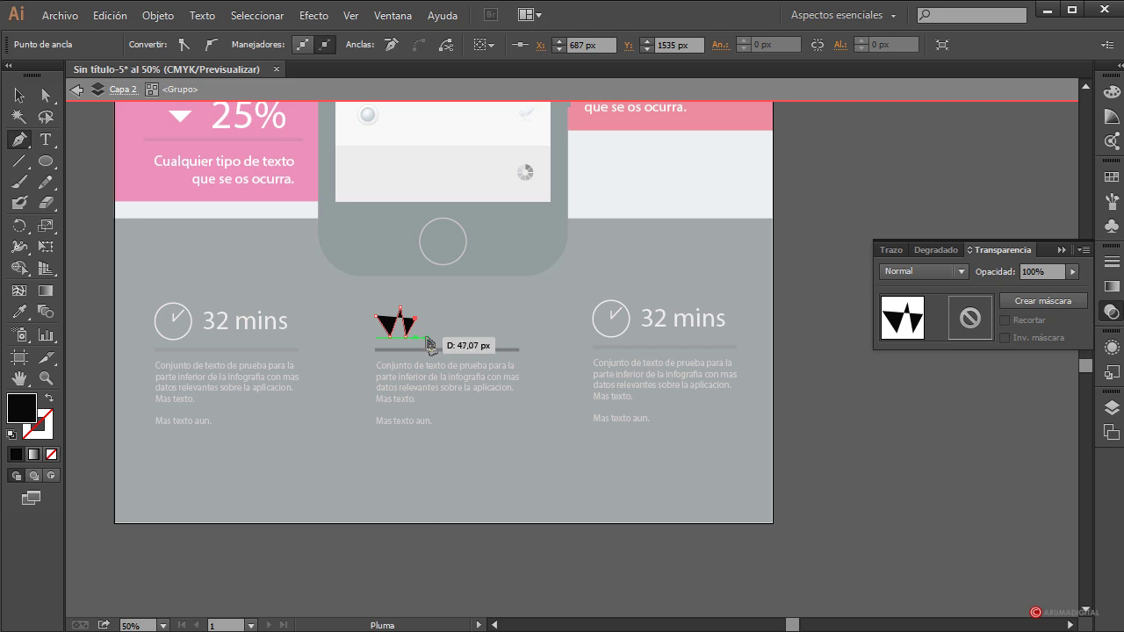
click(427, 336)
click(443, 303)
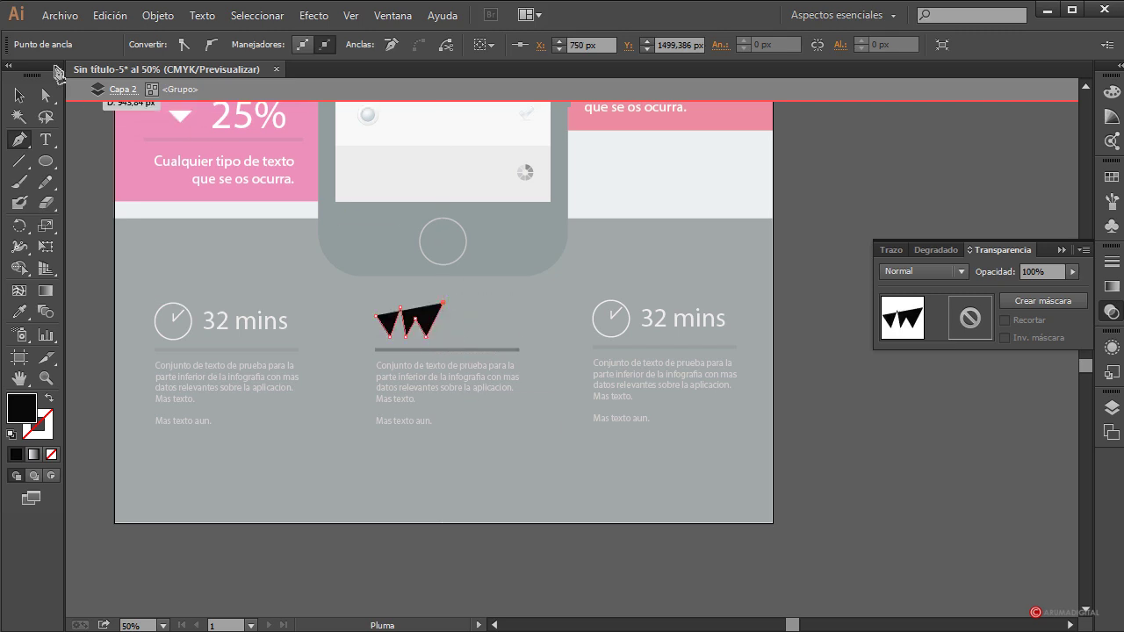
Step: Give the zigzag path no fill and a white stroke
click(22, 100)
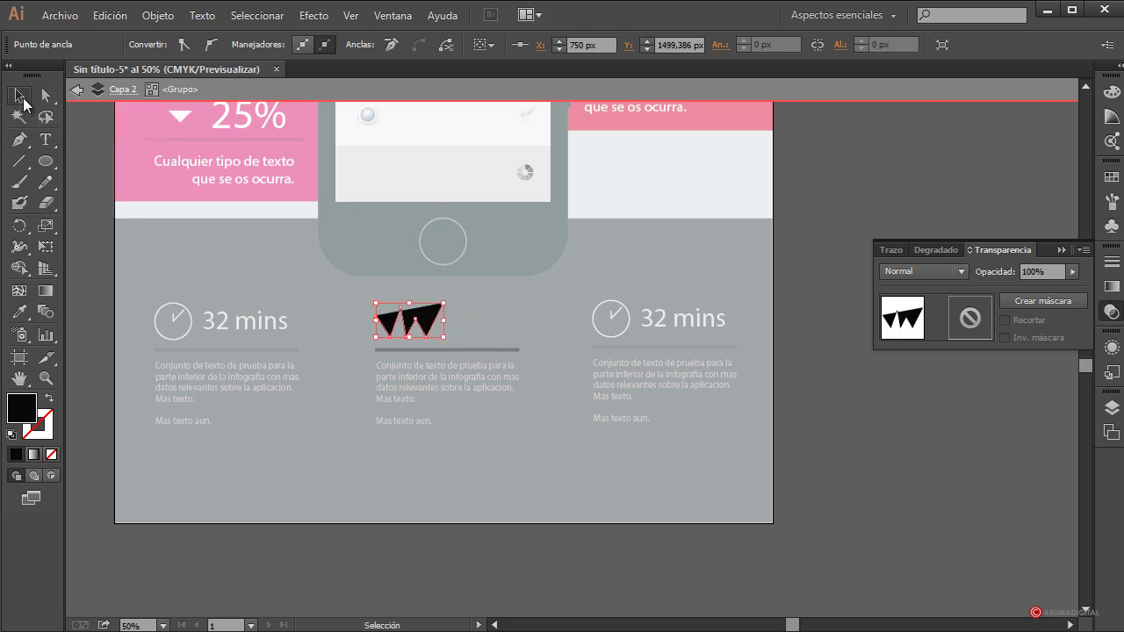
click(462, 318)
click(434, 318)
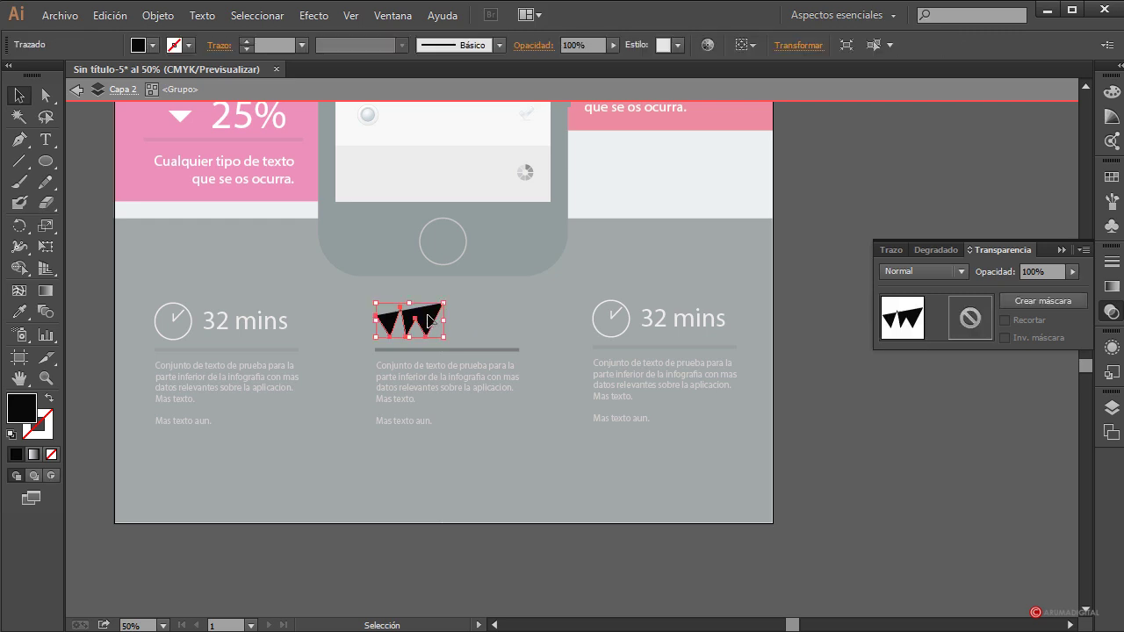
click(153, 45)
click(0, 76)
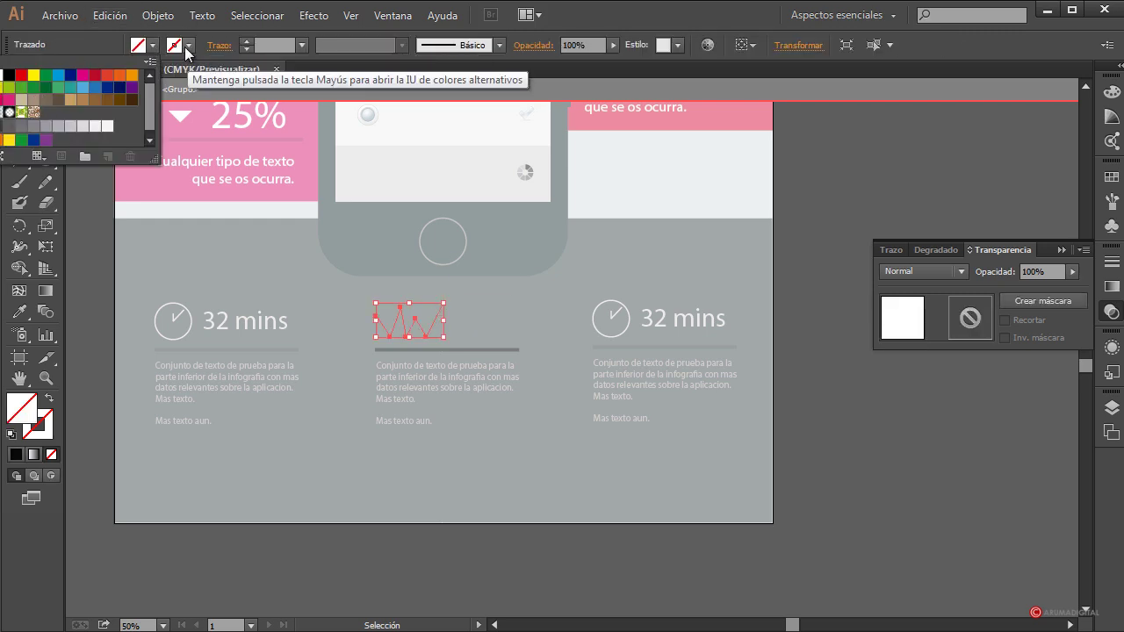
click(176, 44)
click(33, 75)
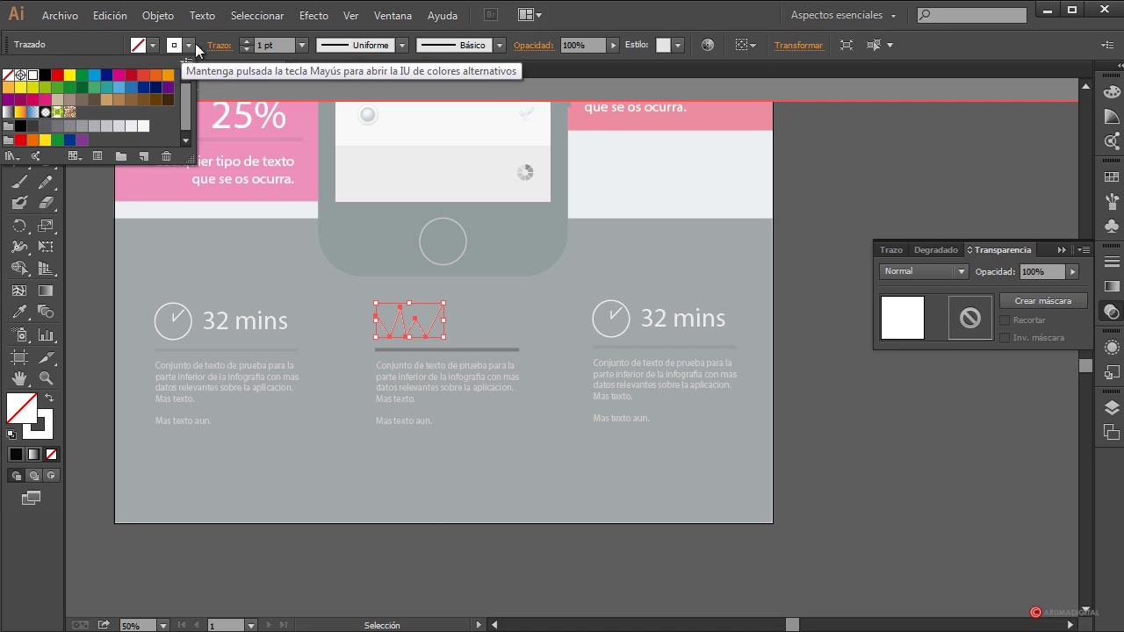
Step: Set the zigzag's stroke weight to 3 pt and its opacity to 35%, and leave the group
click(302, 45)
click(320, 162)
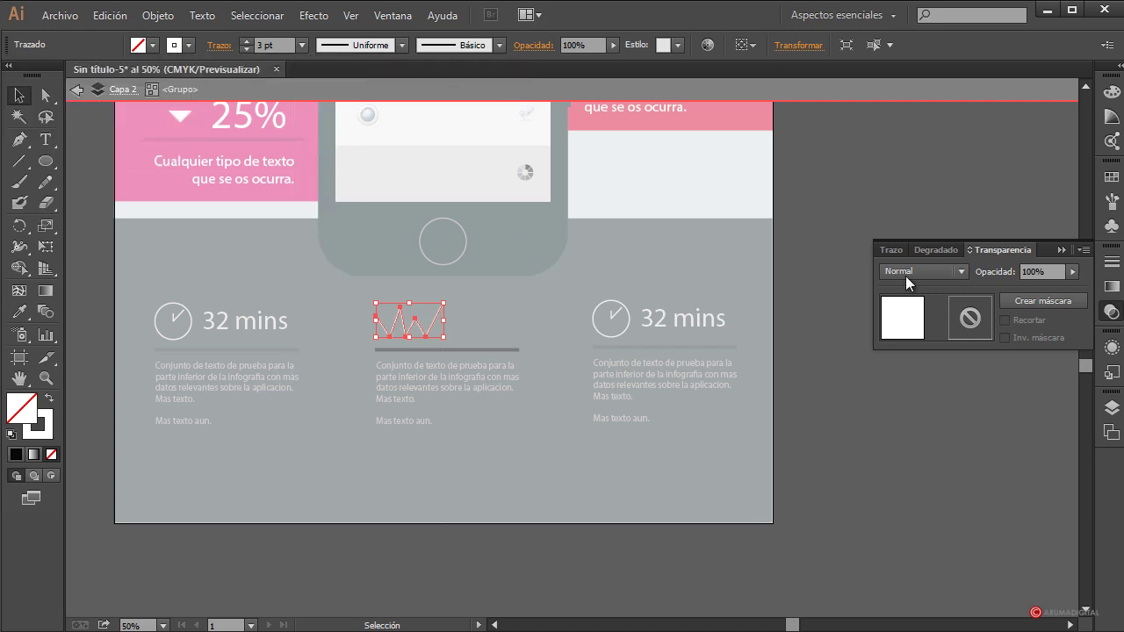
click(1072, 273)
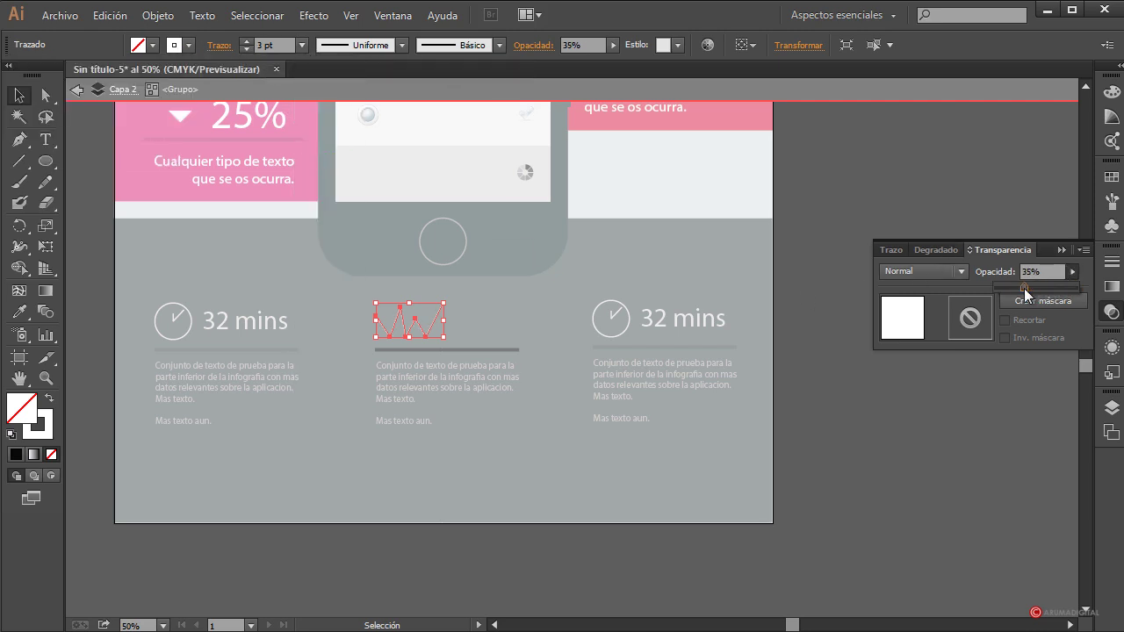
click(823, 449)
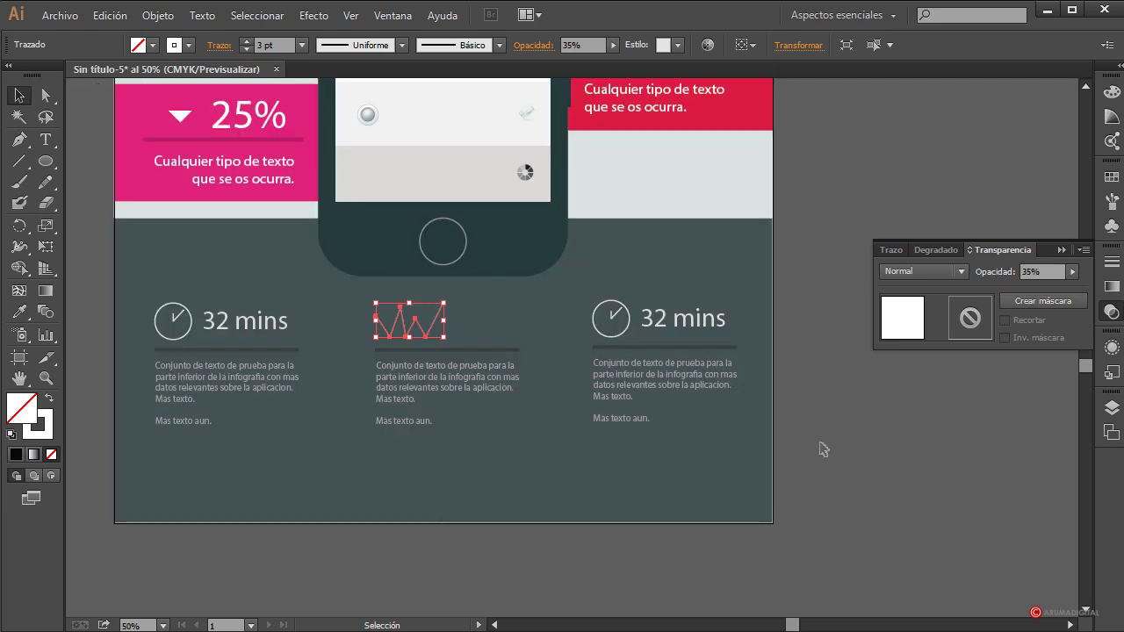
click(431, 327)
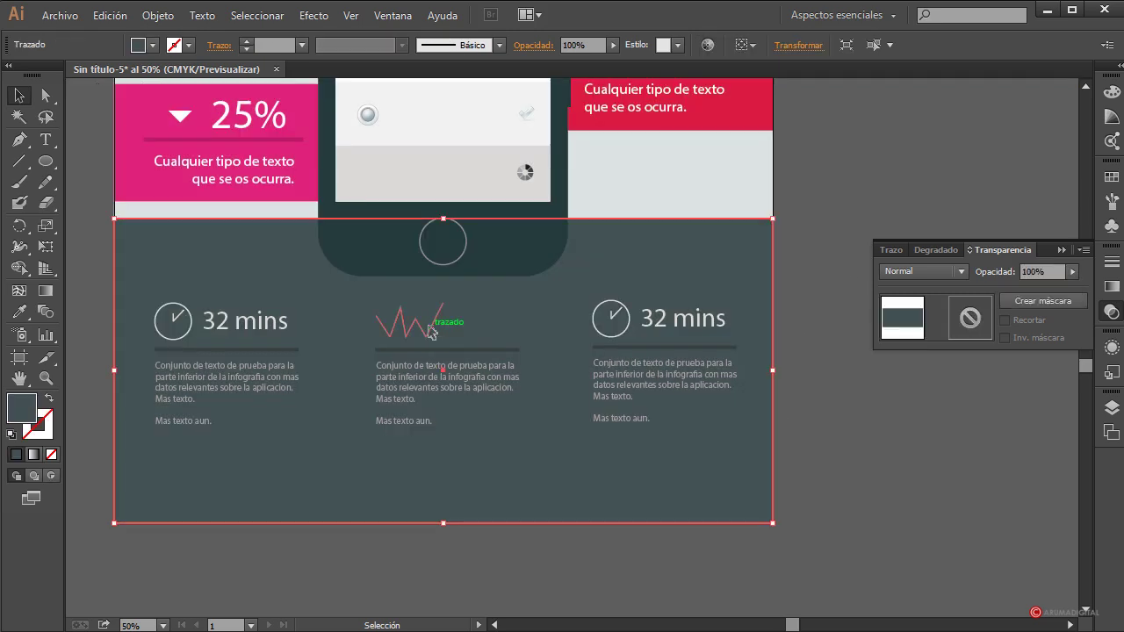
Step: Reopen the middle group and set the zigzag's stroke weight to 5 pt and its opacity to 59%
click(430, 326)
double_click(430, 327)
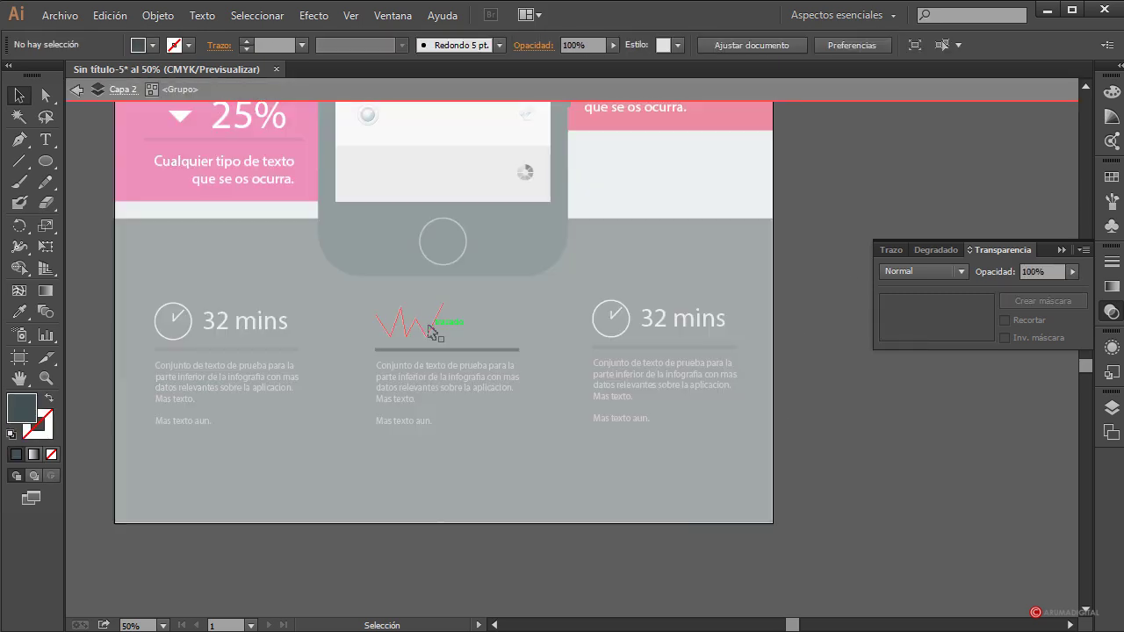
click(301, 45)
click(319, 196)
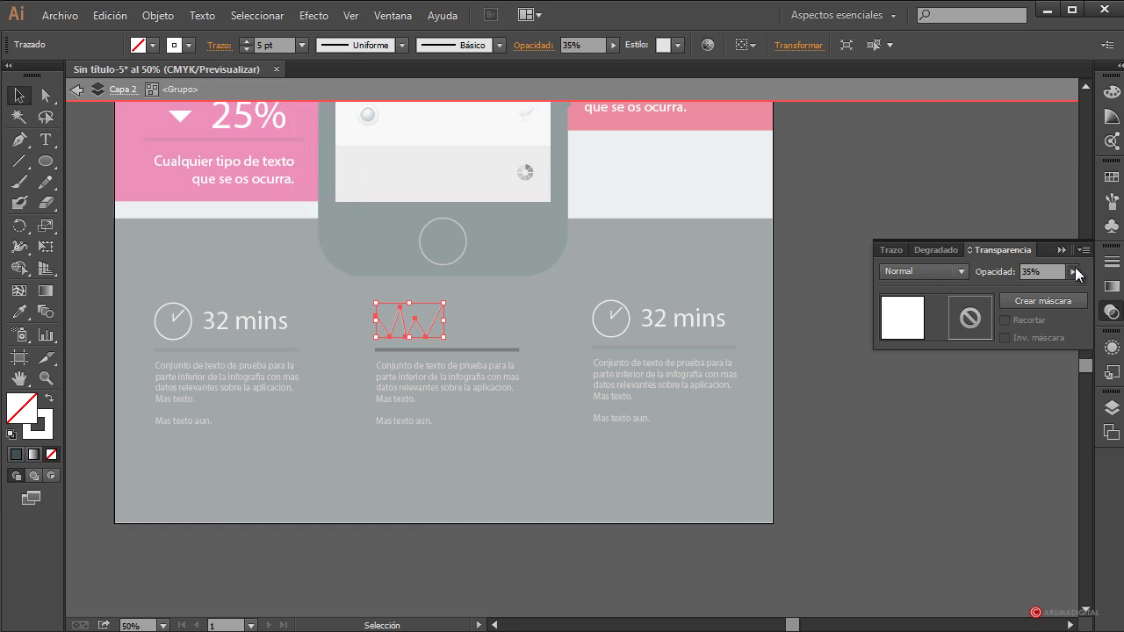
double_click(871, 394)
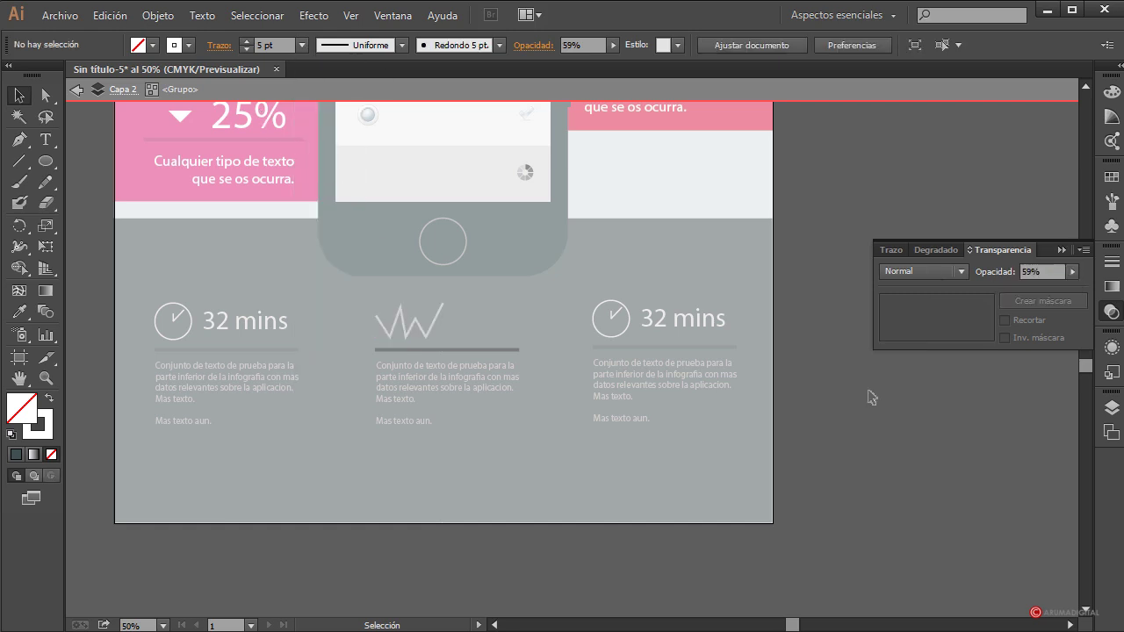
Step: Set the zigzag icon's opacity to 74% within the middle group
click(430, 332)
click(879, 387)
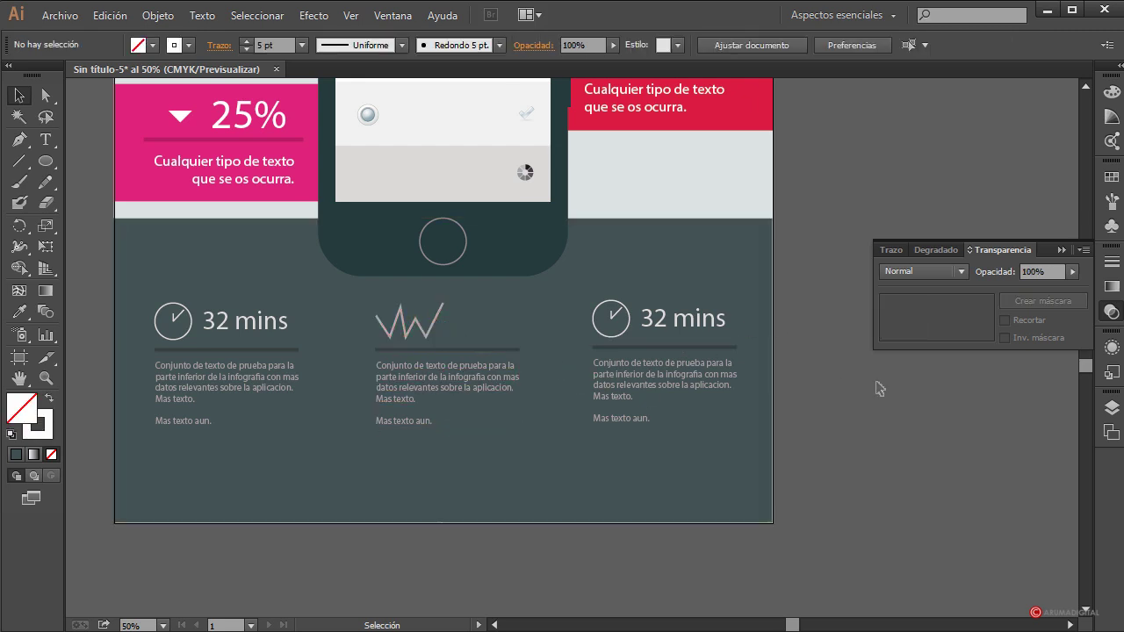
double_click(439, 337)
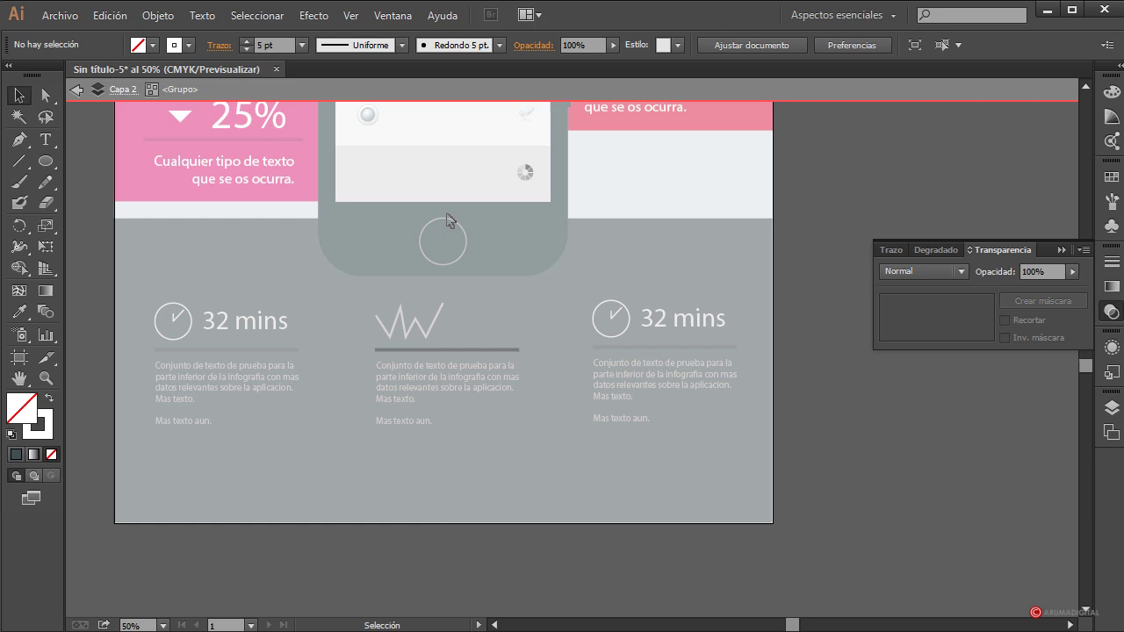
click(434, 322)
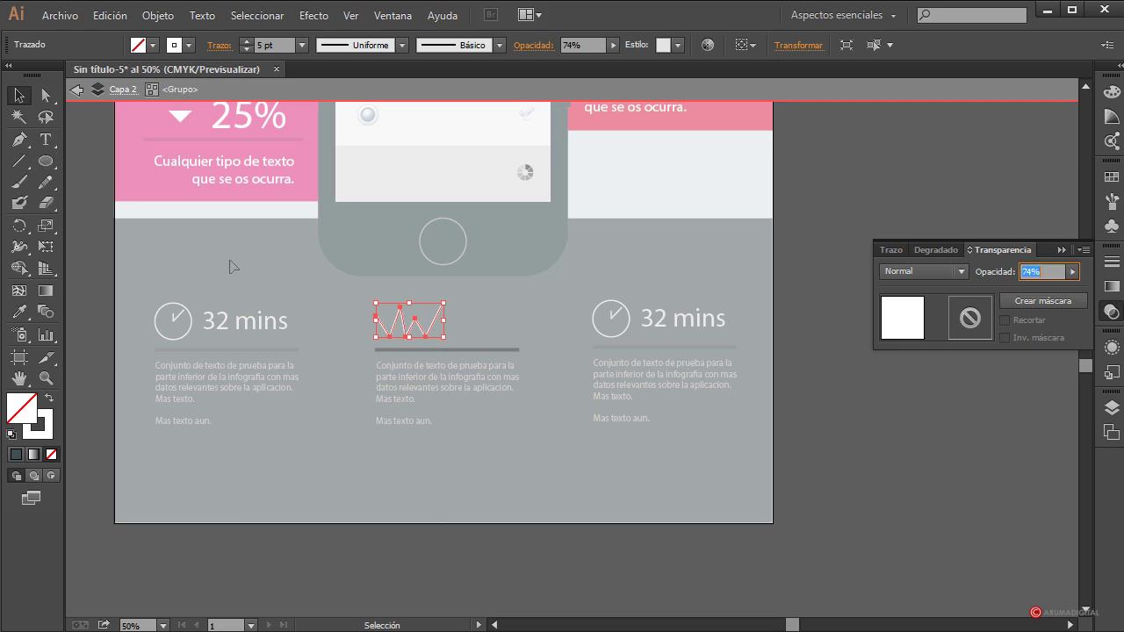
Step: Add the text "22%" beside the zigzag icon in the middle section
click(453, 332)
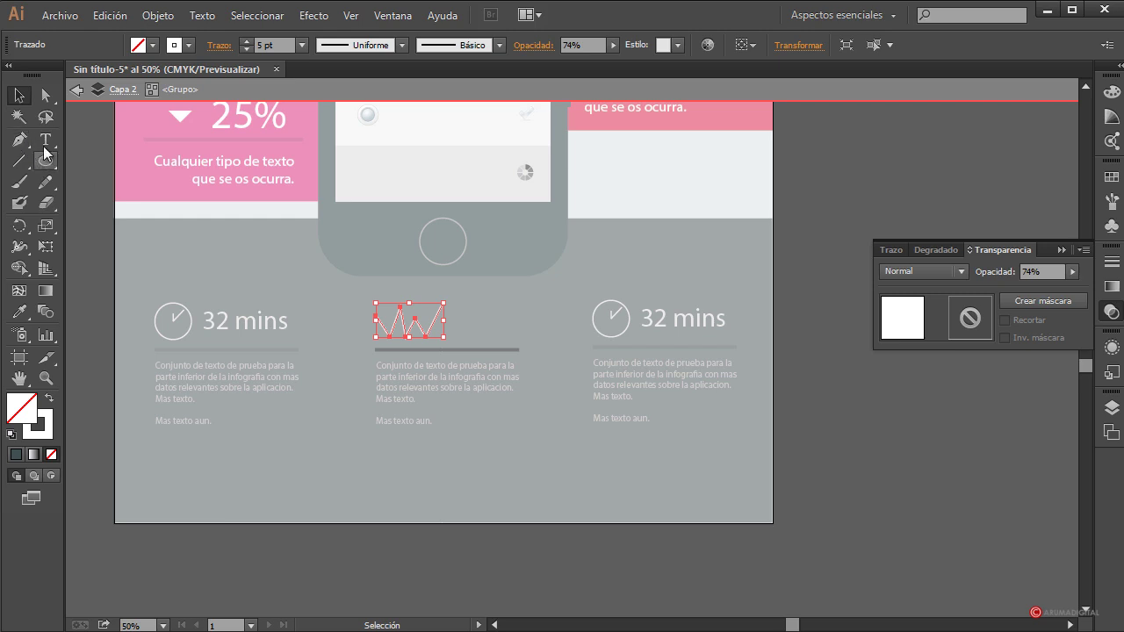
click(44, 141)
key(ctrl+shift+a)
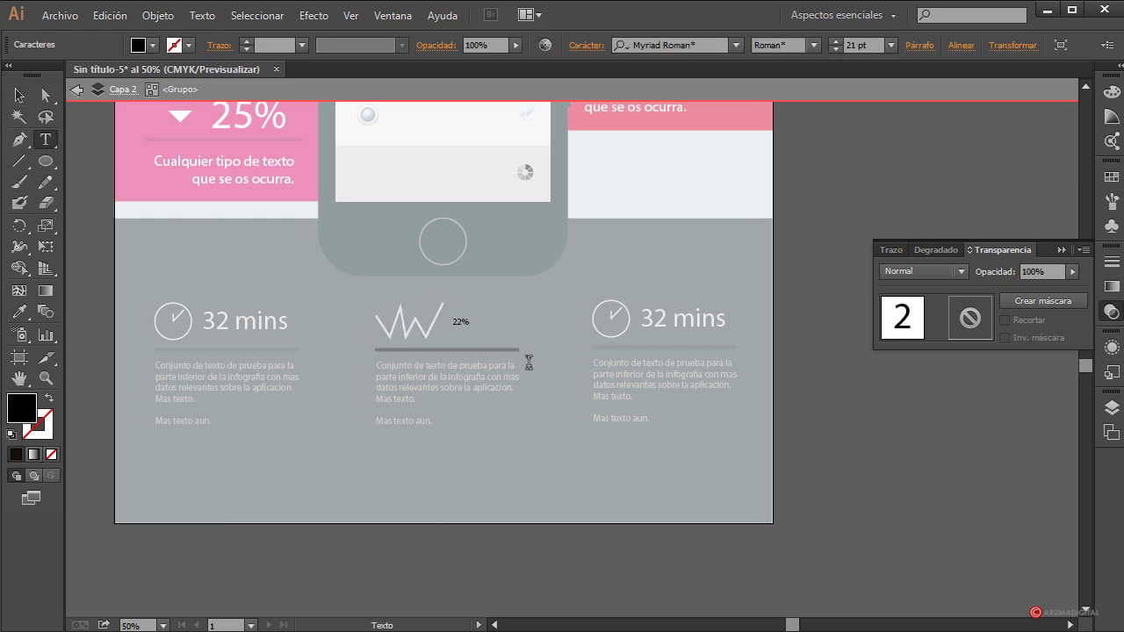
Step: Enlarge the "22%" text using the first column's "32 mins" heading as size reference, and place it beside the zigzag icon
click(19, 95)
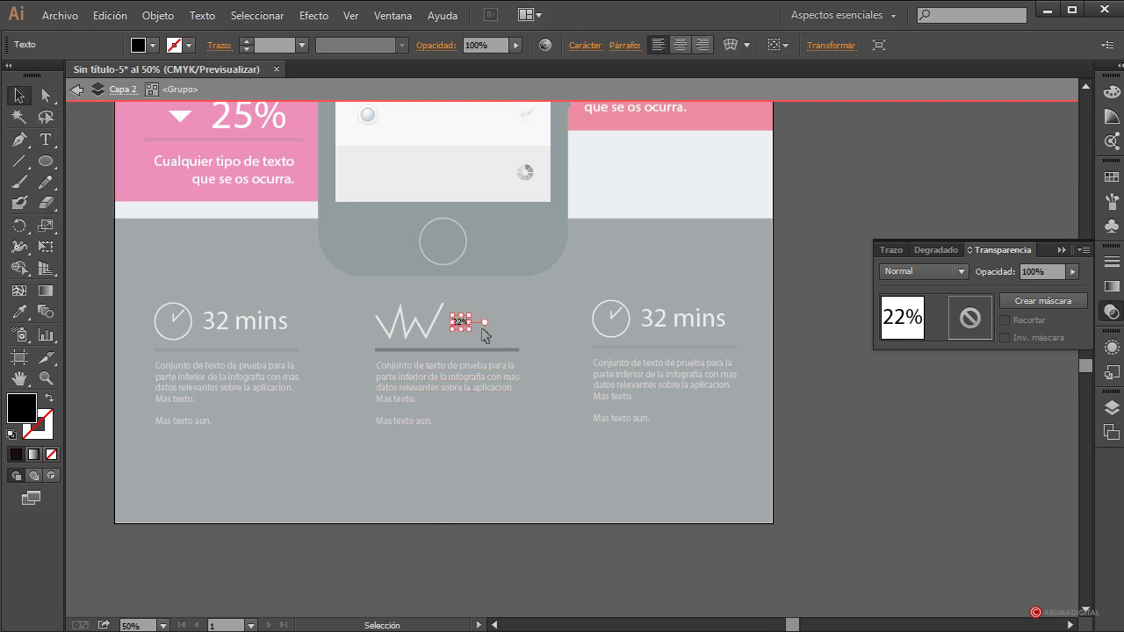
drag(472, 330, 223, 317)
shift+click(252, 307)
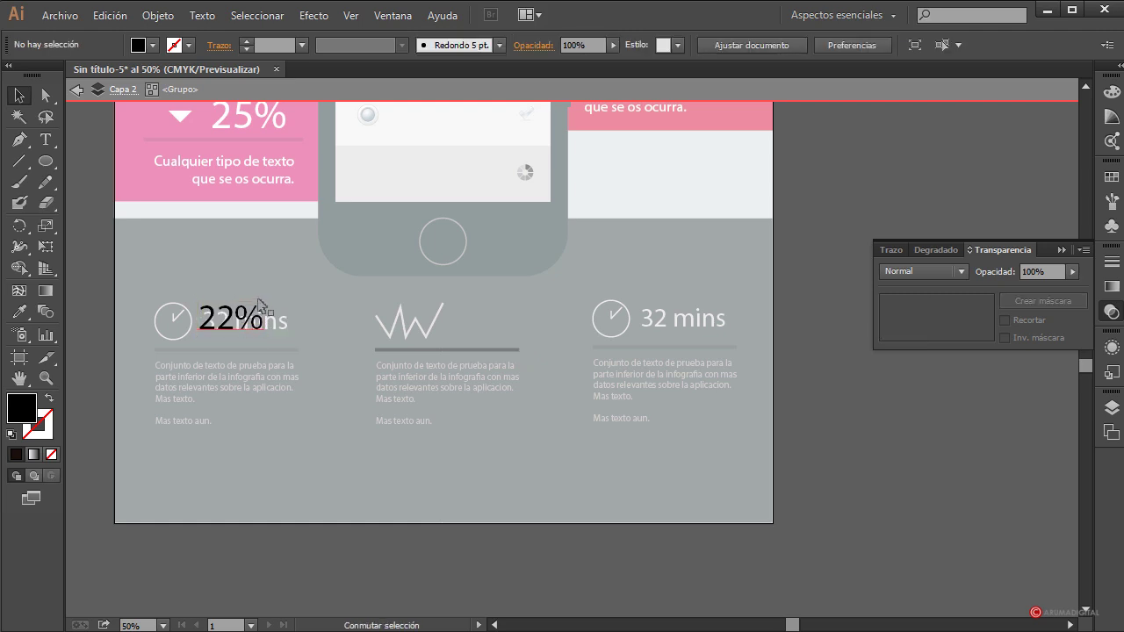
click(247, 318)
drag(266, 299, 475, 330)
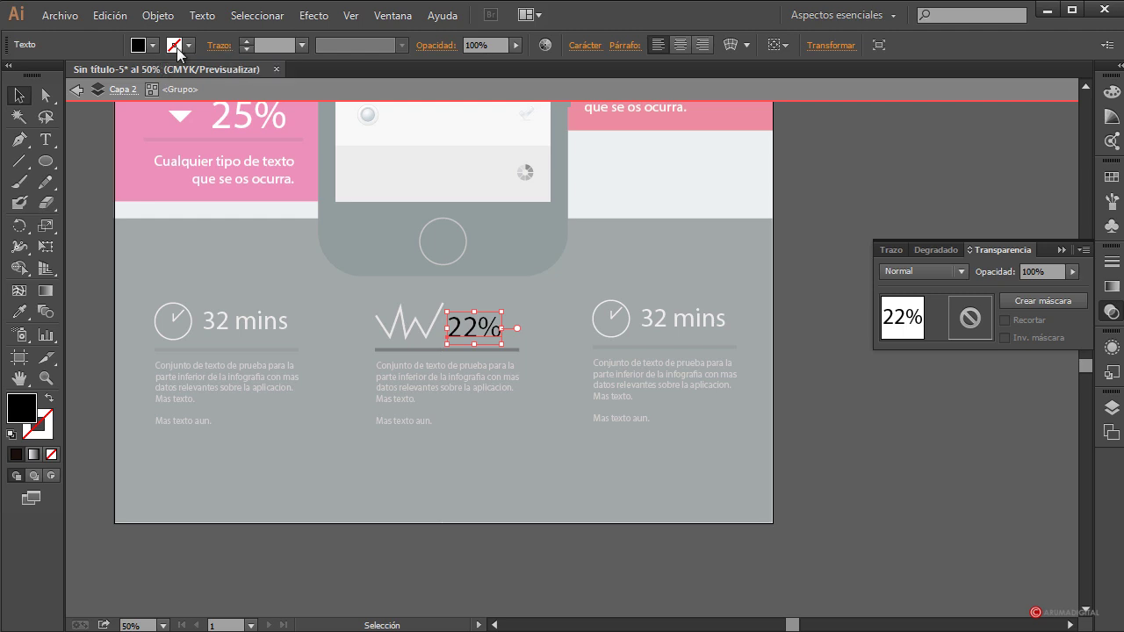
Step: Change the "22%" text's fill to white and leave the group
click(153, 45)
click(8, 80)
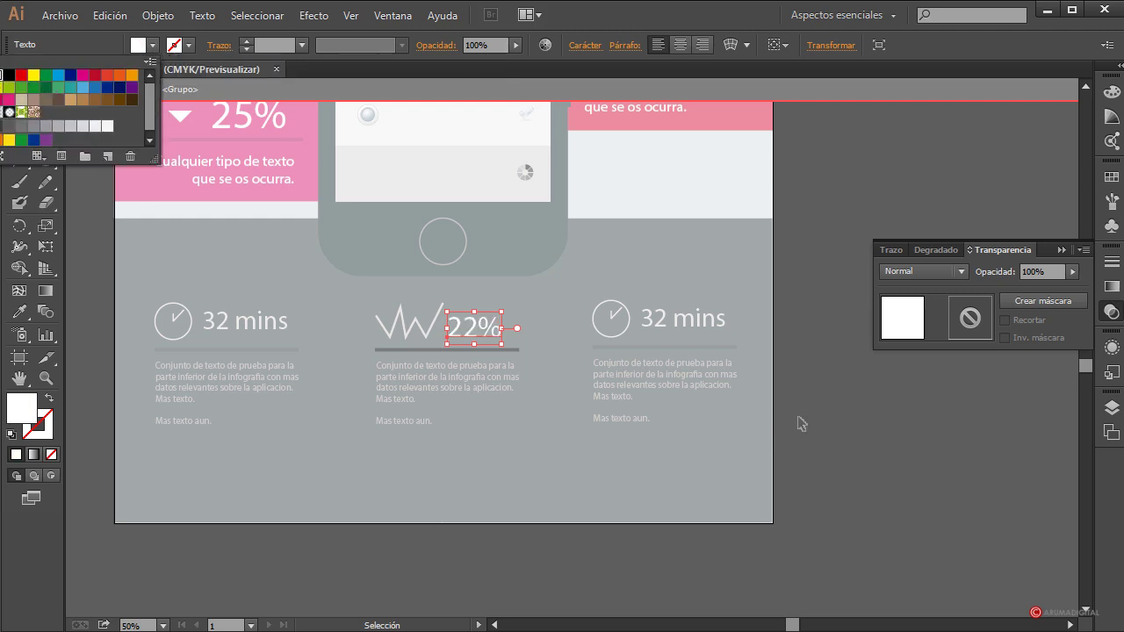
click(802, 423)
click(806, 420)
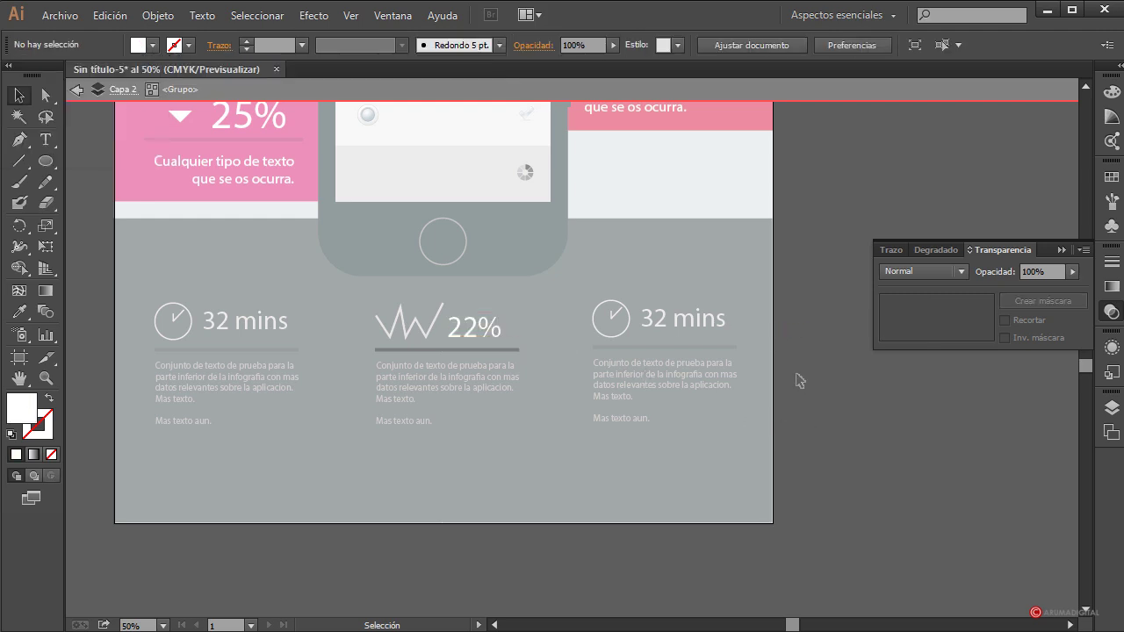
double_click(845, 384)
Step: Nudge the "22%" text upward inside its group to line it up with the zigzag icon
scroll(859, 431, up, 1)
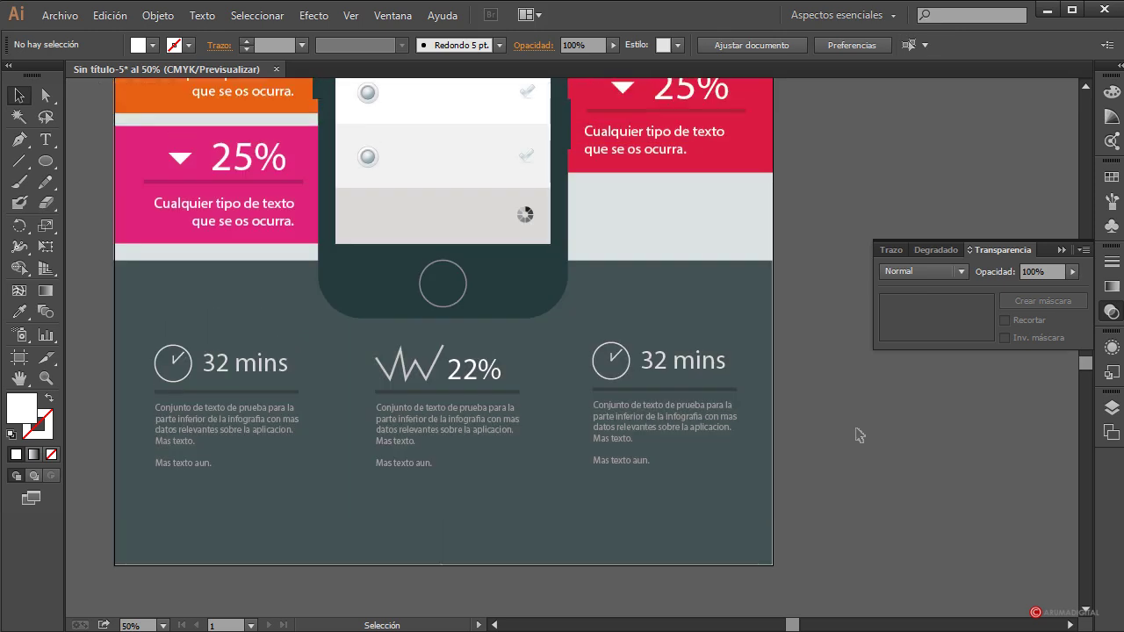
double_click(496, 382)
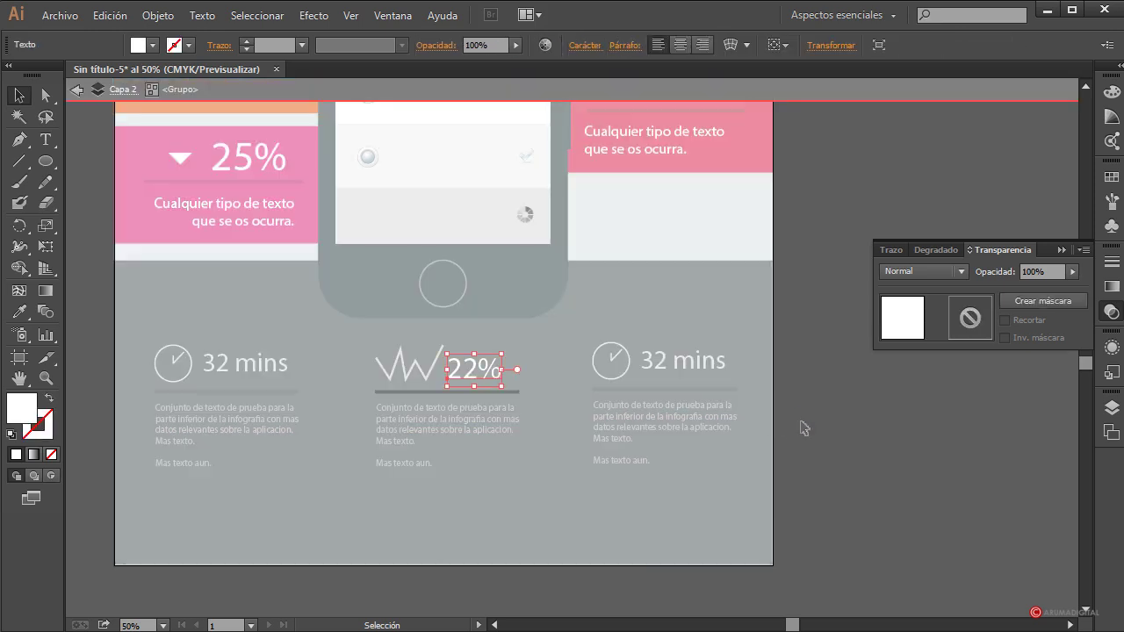
key(Up)
key(Up)
key(Up)
key(Up)
key(Up)
key(Up)
key(Up)
key(Up)
key(Up)
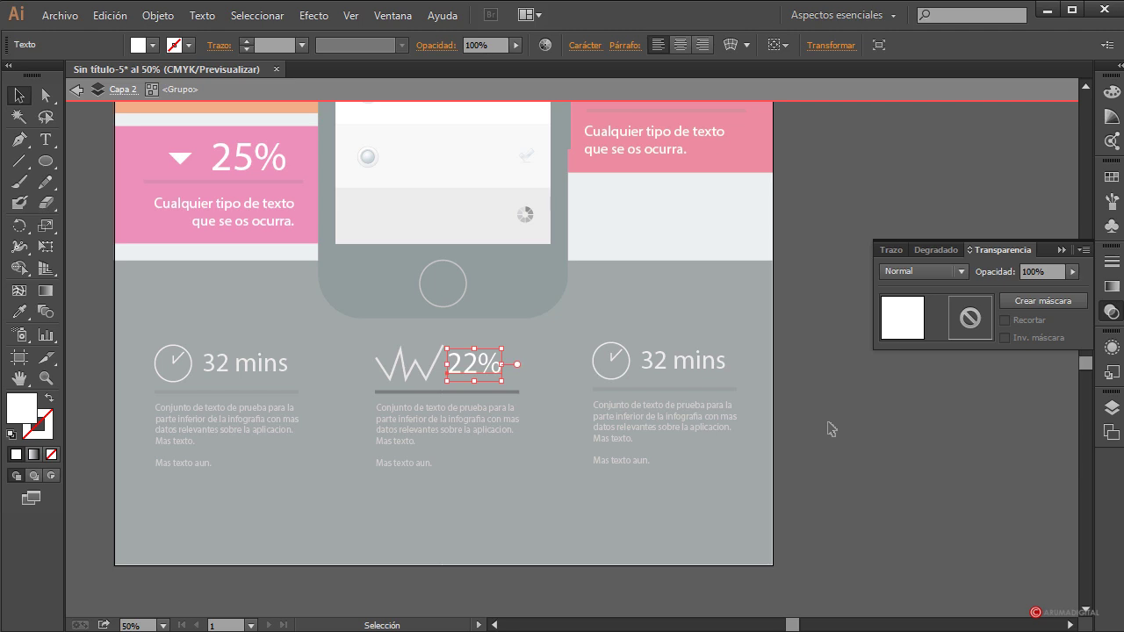
double_click(830, 429)
Step: Draw a horizontal line segment below the three text sections, spanning from the first column's left edge to the third column's right edge
scroll(888, 442, up, 3)
scroll(888, 442, down, 5)
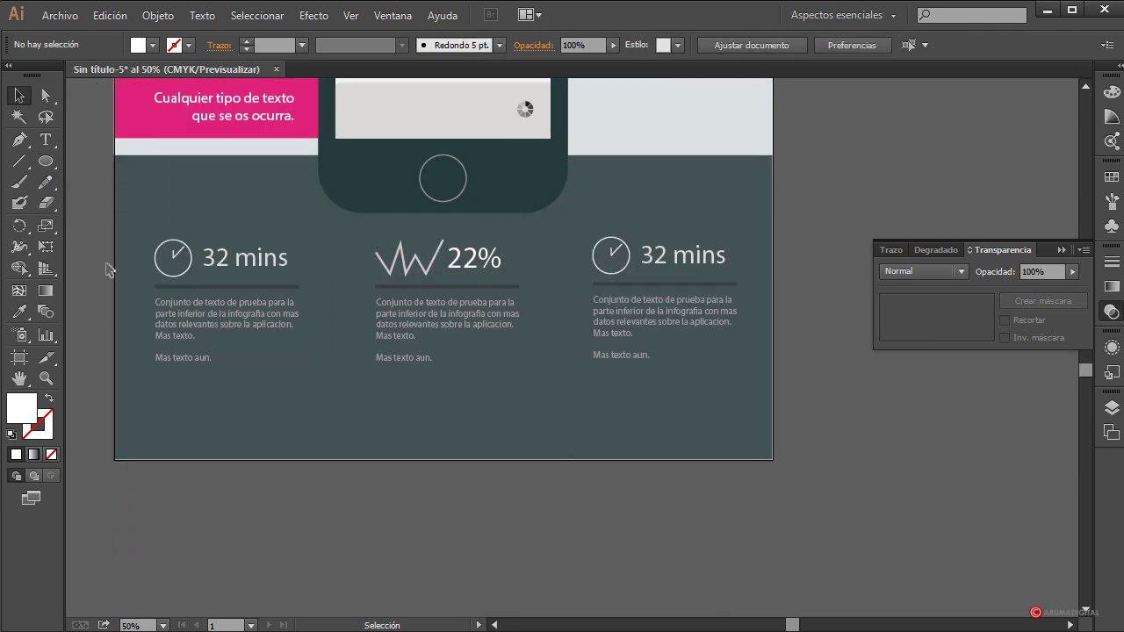
scroll(105, 264, down, 2)
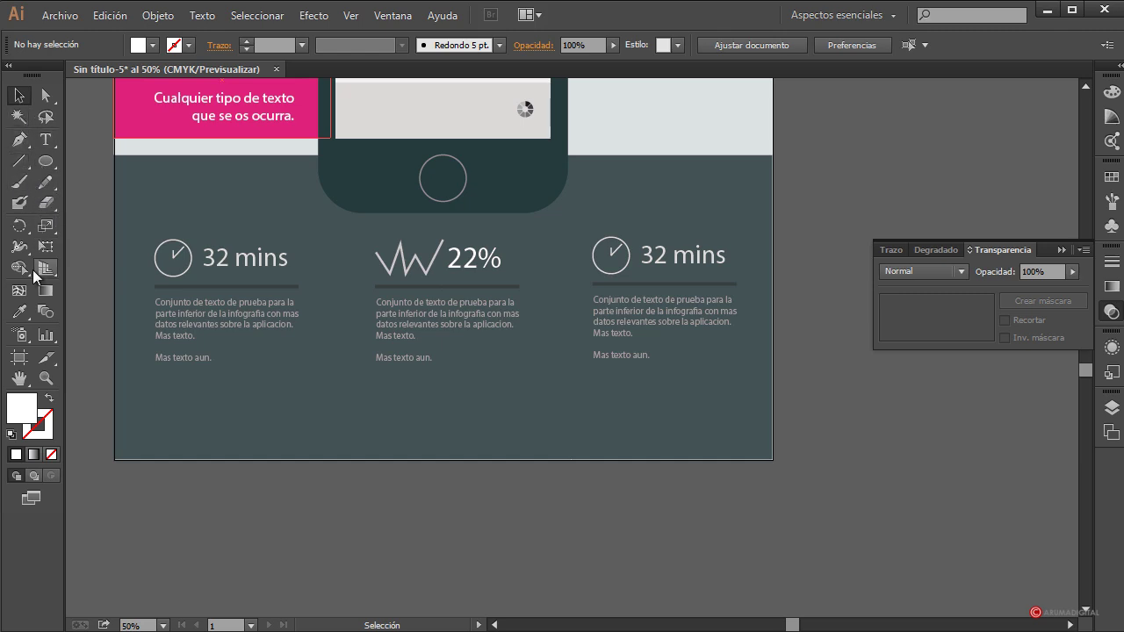
click(19, 162)
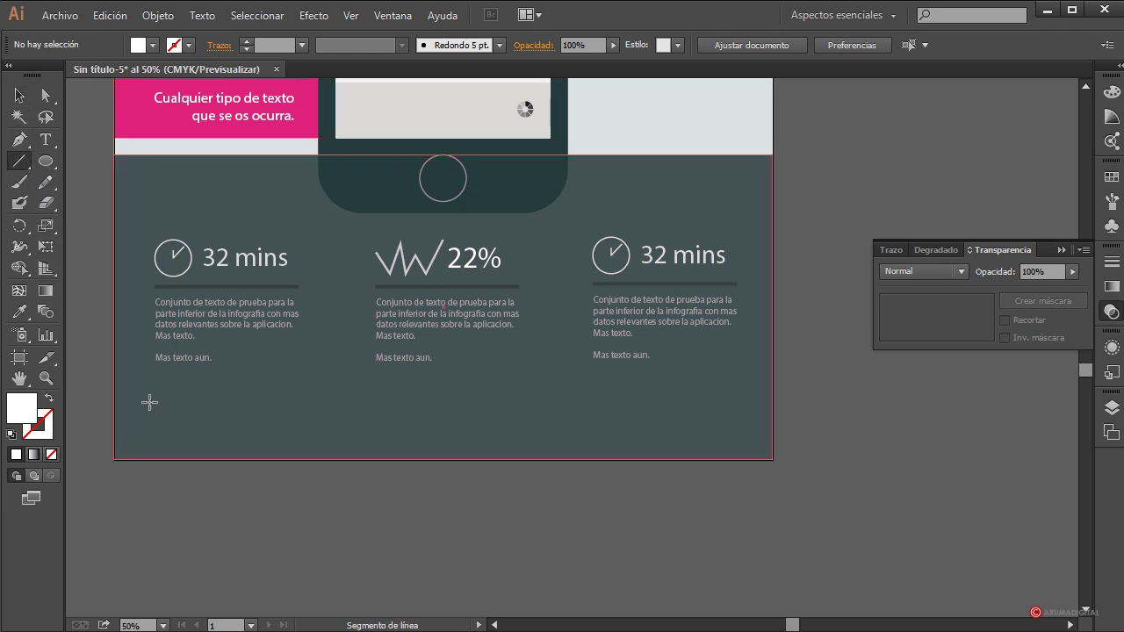
drag(153, 393, 736, 392)
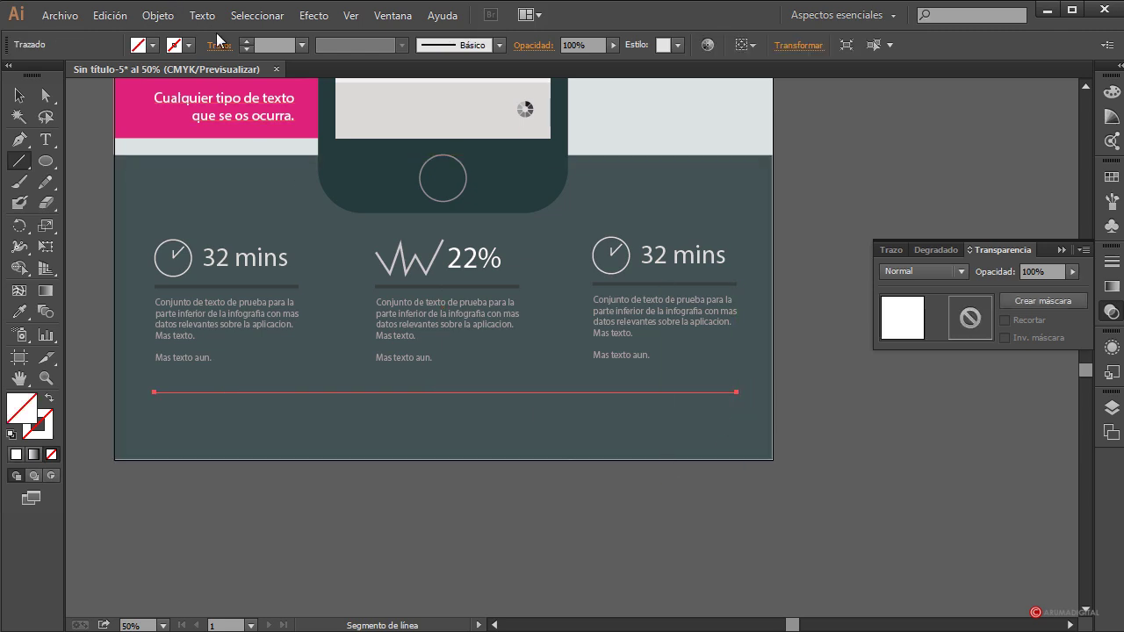
Step: Give the divider line below the three text sections a 5 pt white stroke and 42% opacity
click(302, 44)
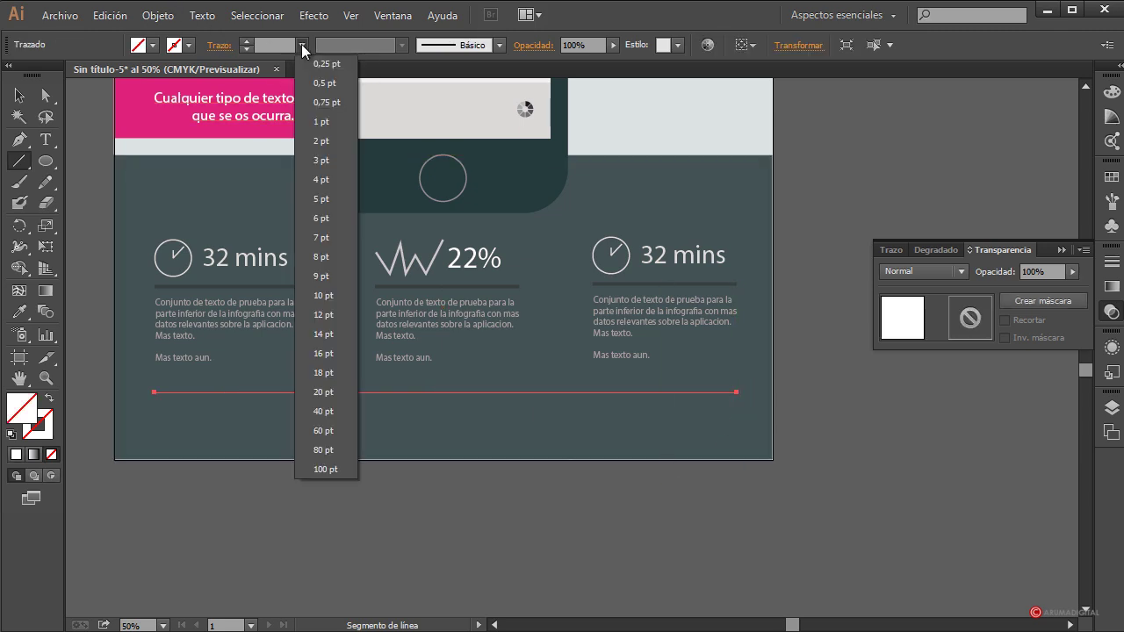
click(323, 195)
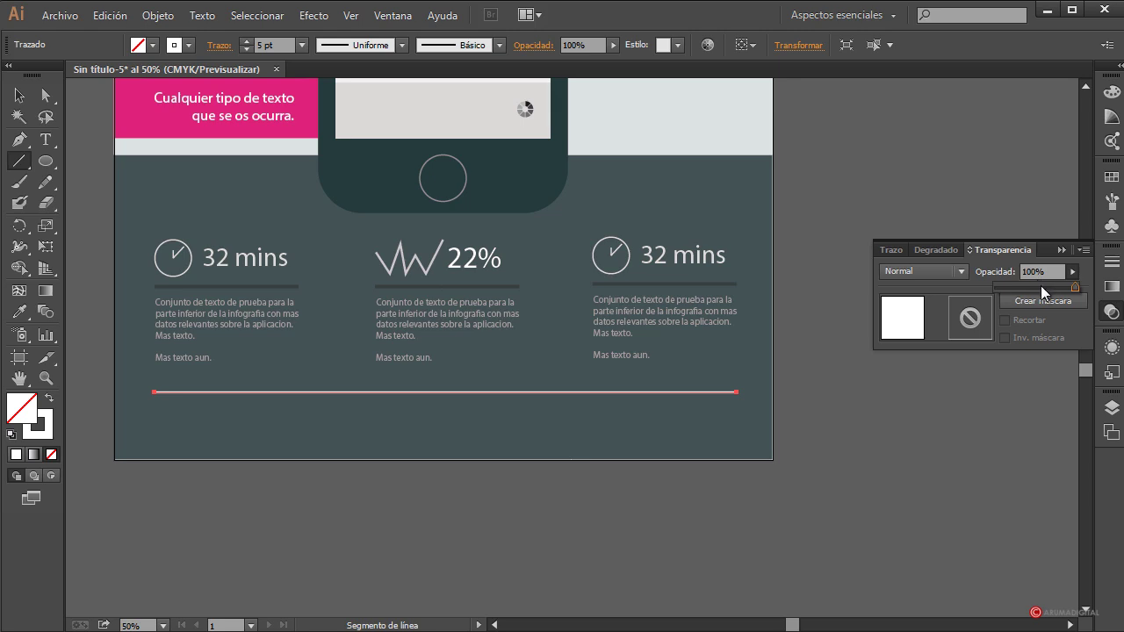
drag(1040, 286, 1032, 289)
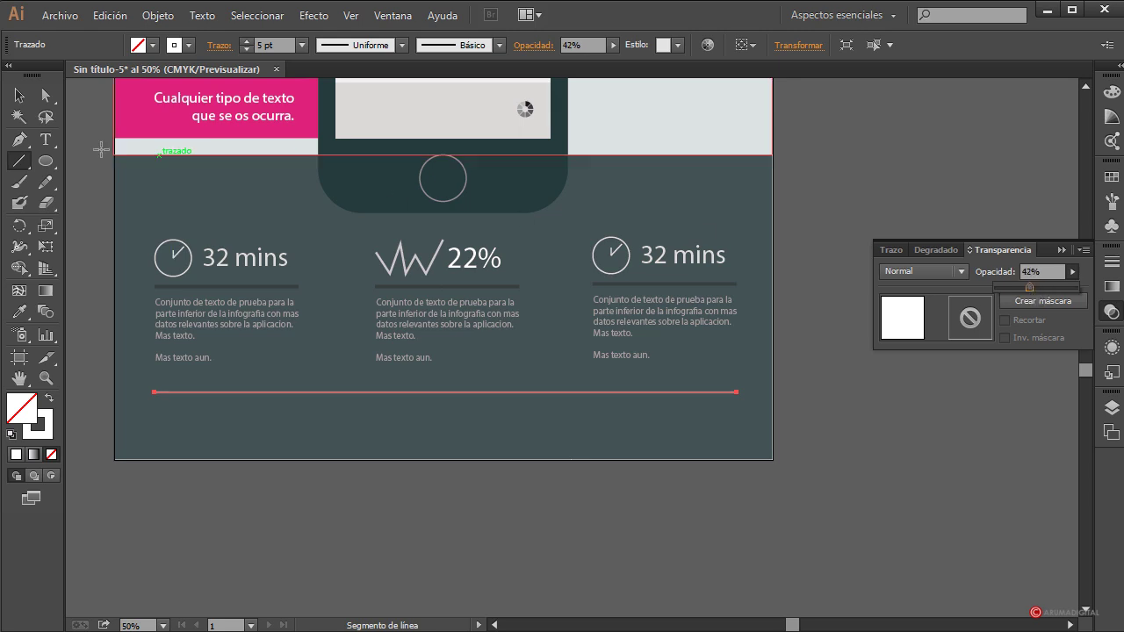
click(19, 94)
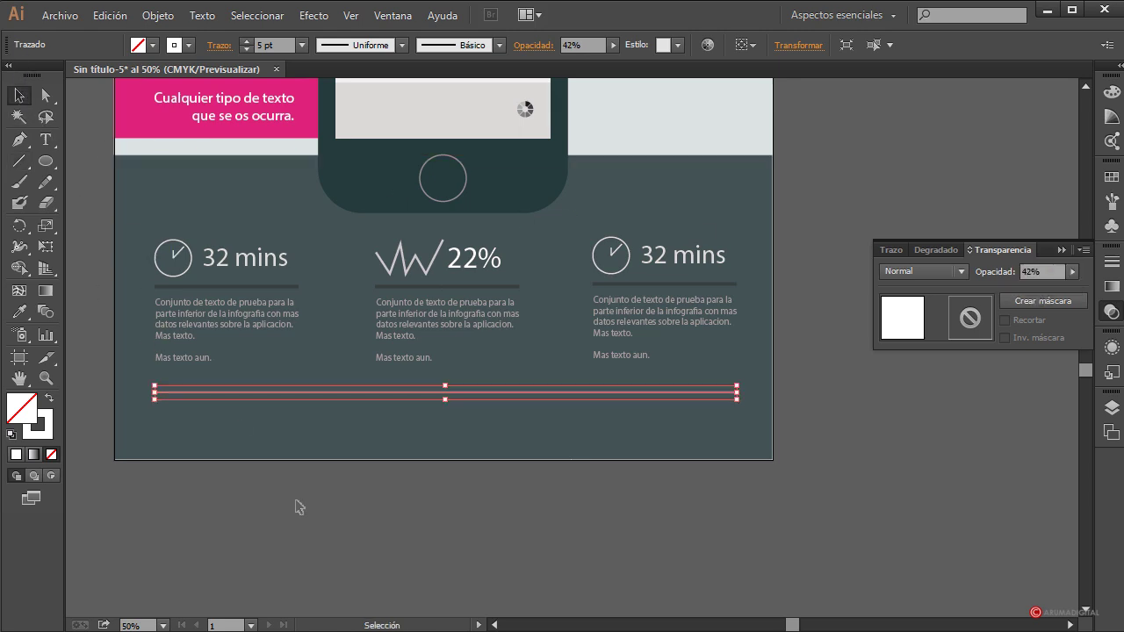
click(339, 522)
Step: Add the title text "INFOGRAFIA APP MOVIL" in the white area above the phone
scroll(342, 527, up, 2)
scroll(343, 532, down, 1)
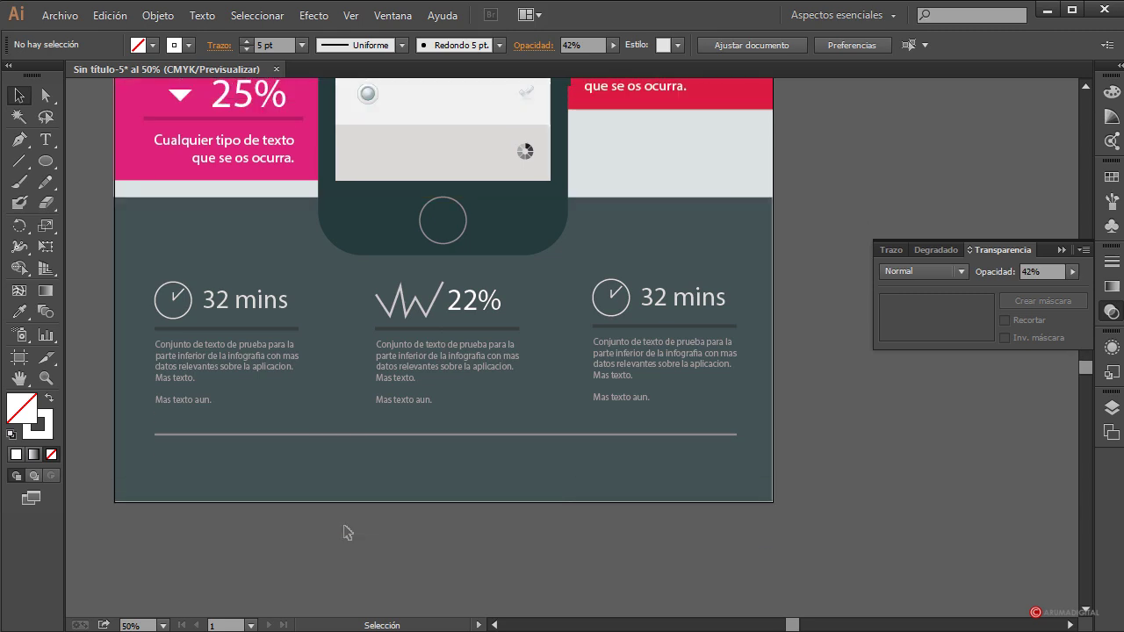
scroll(343, 530, up, 3)
scroll(834, 521, up, 9)
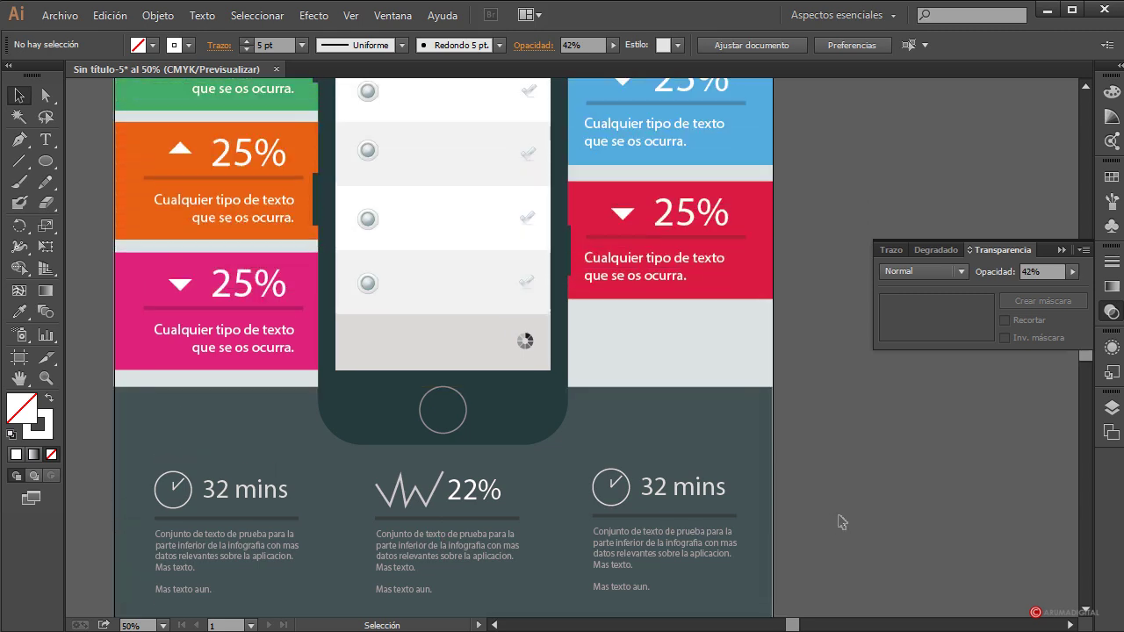
scroll(835, 518, down, 1)
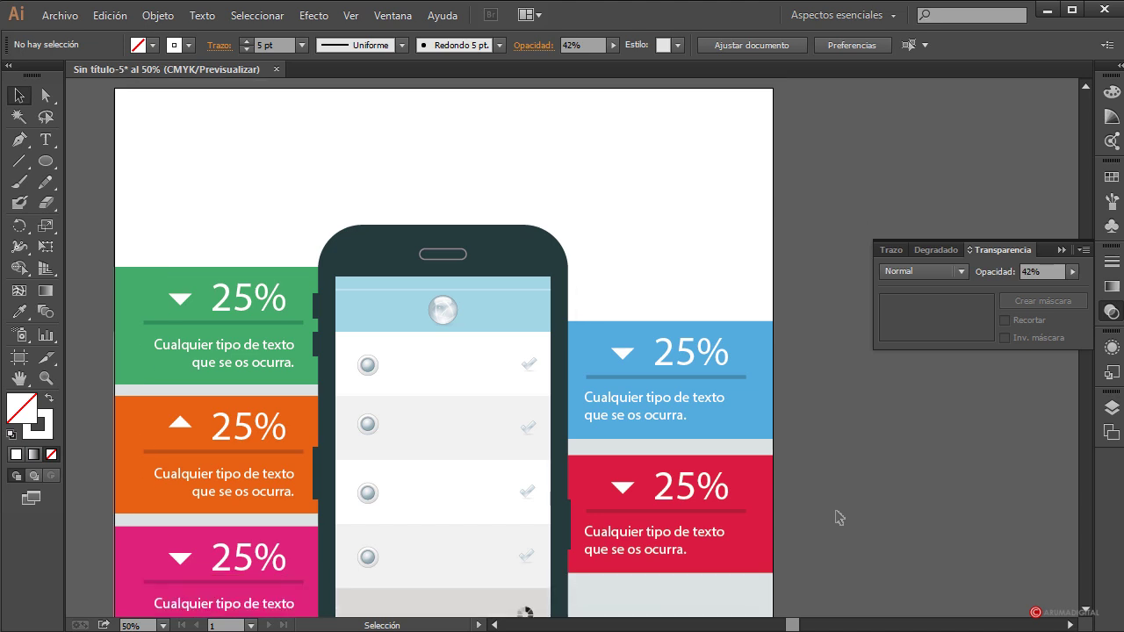
scroll(835, 518, up, 1)
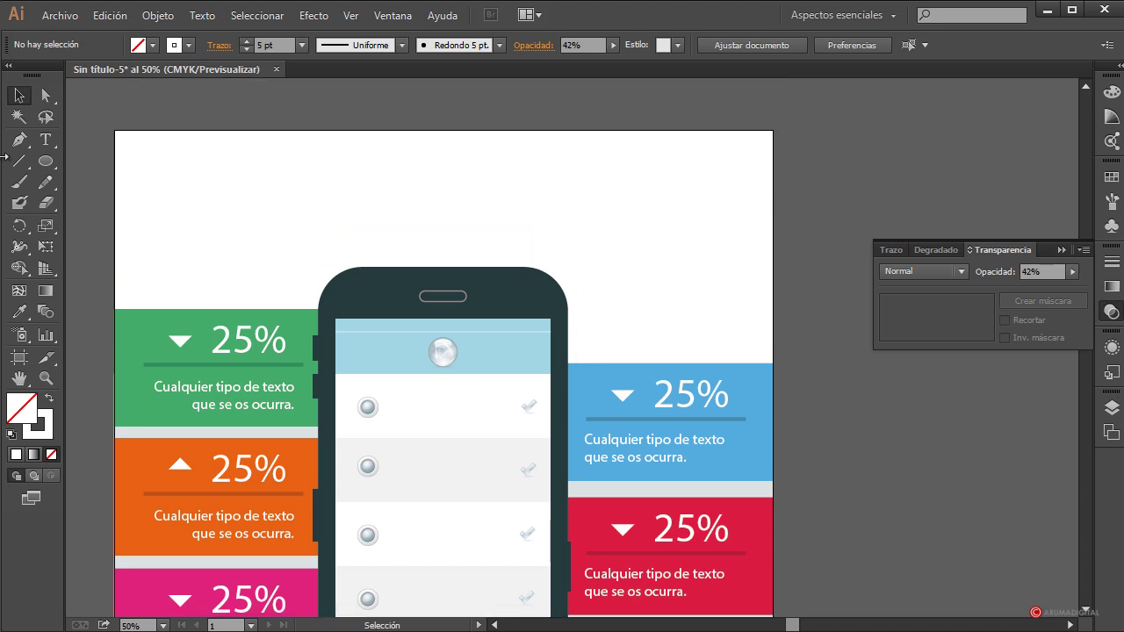
click(46, 139)
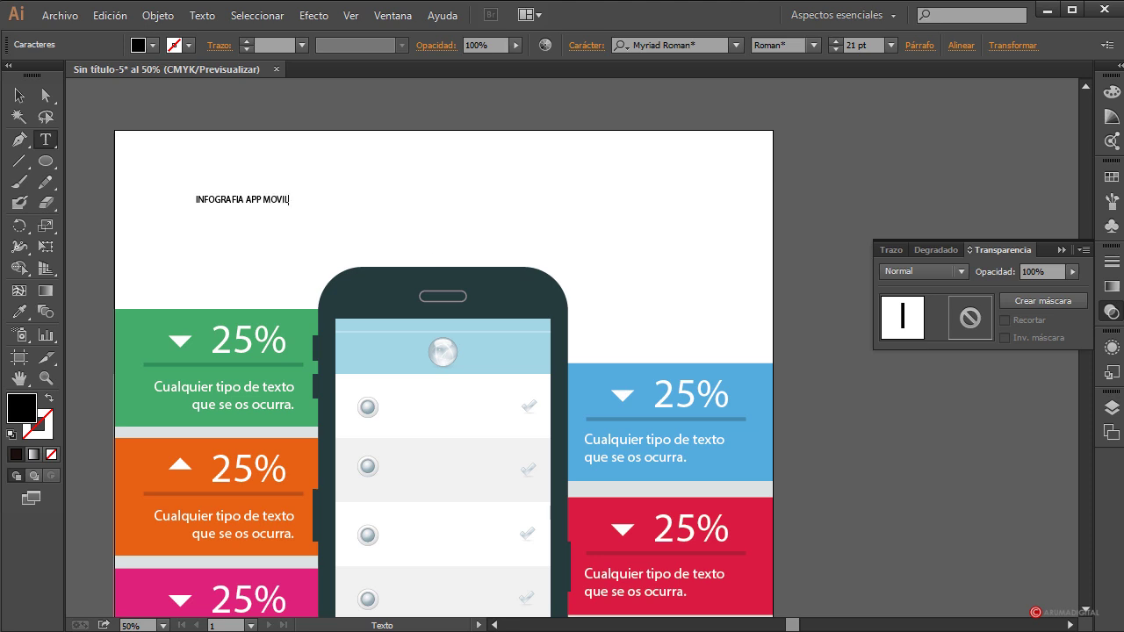
click(19, 94)
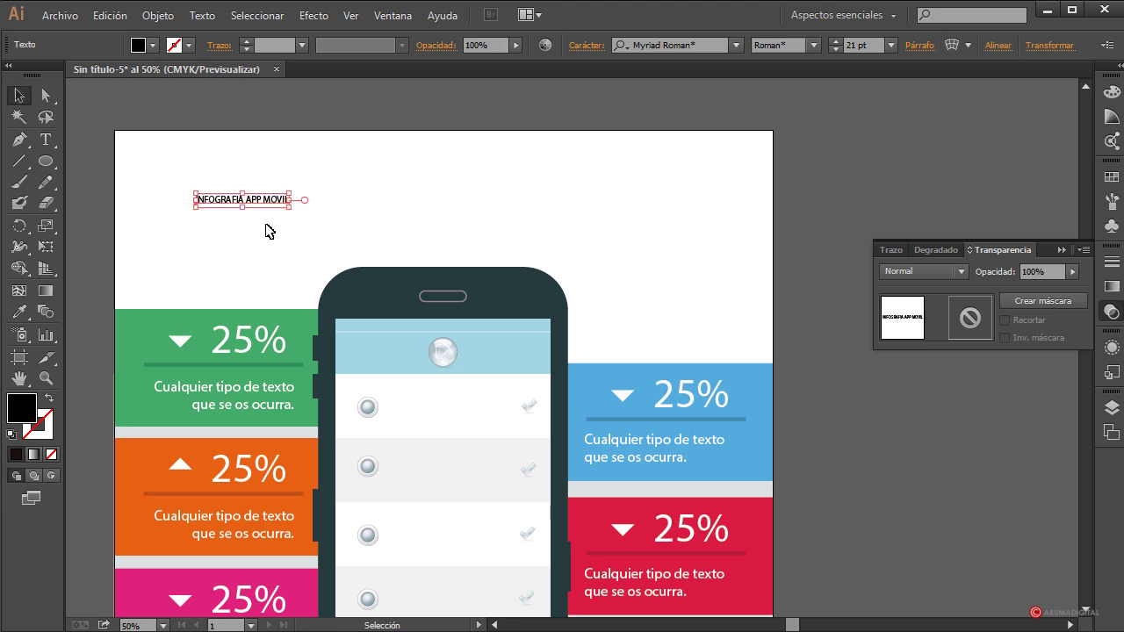
Step: Enlarge the title to about 118 pt so it spans most of the page width, and move it up clear of the phone
drag(289, 207, 720, 360)
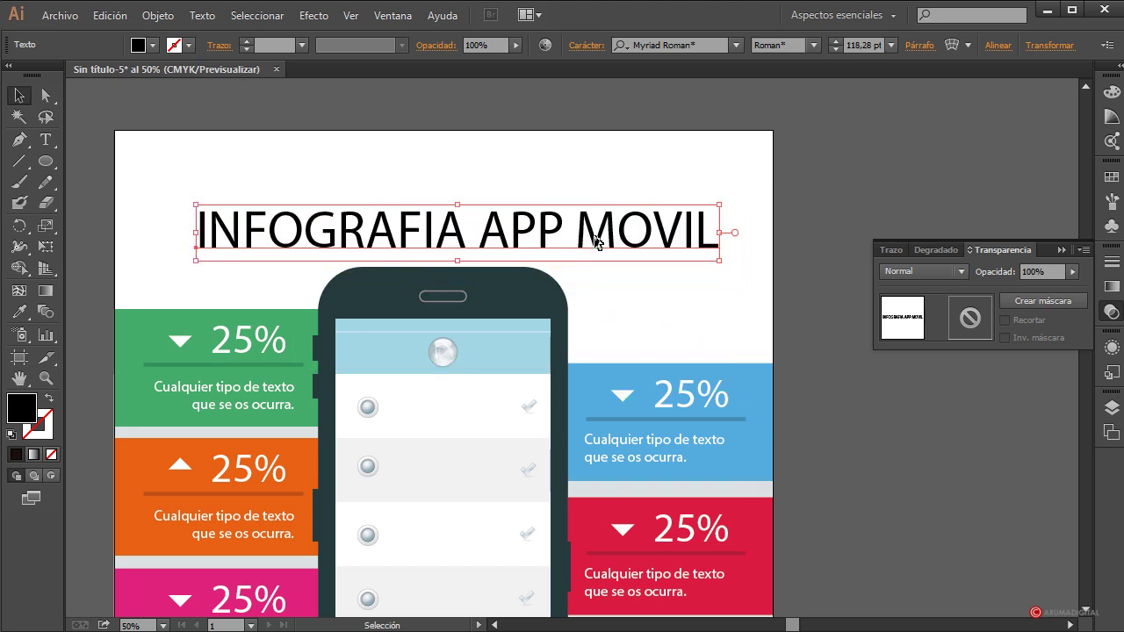
drag(595, 241, 591, 187)
click(915, 167)
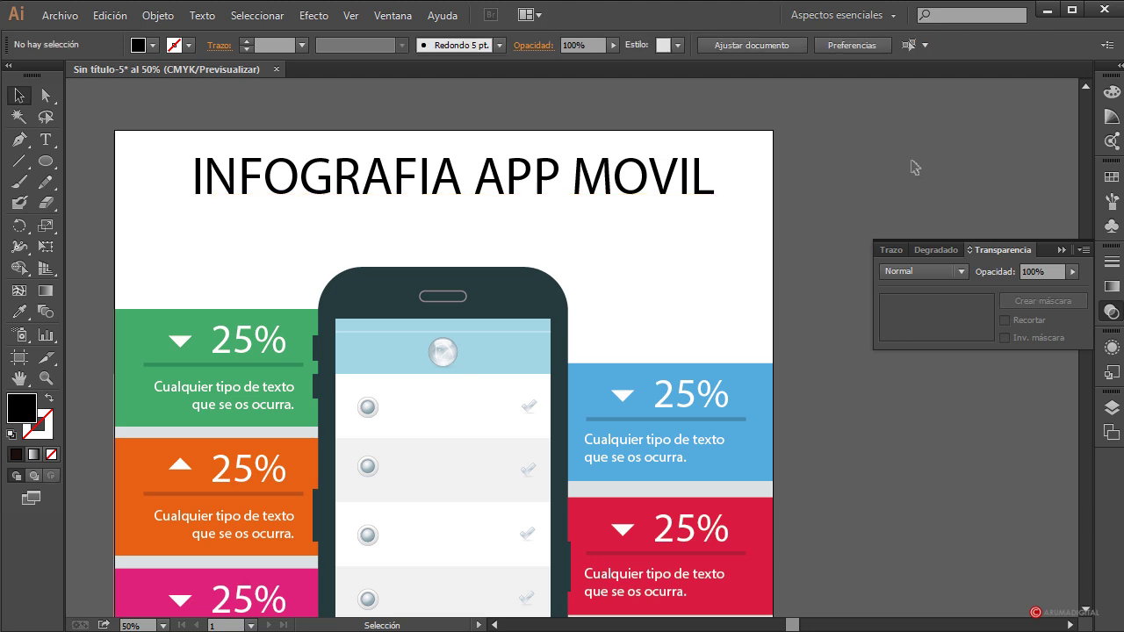
scroll(914, 167, down, 1)
Step: Try out different fonts on the title and set it to Rockwell Condensed Regular
key(ctrl+z)
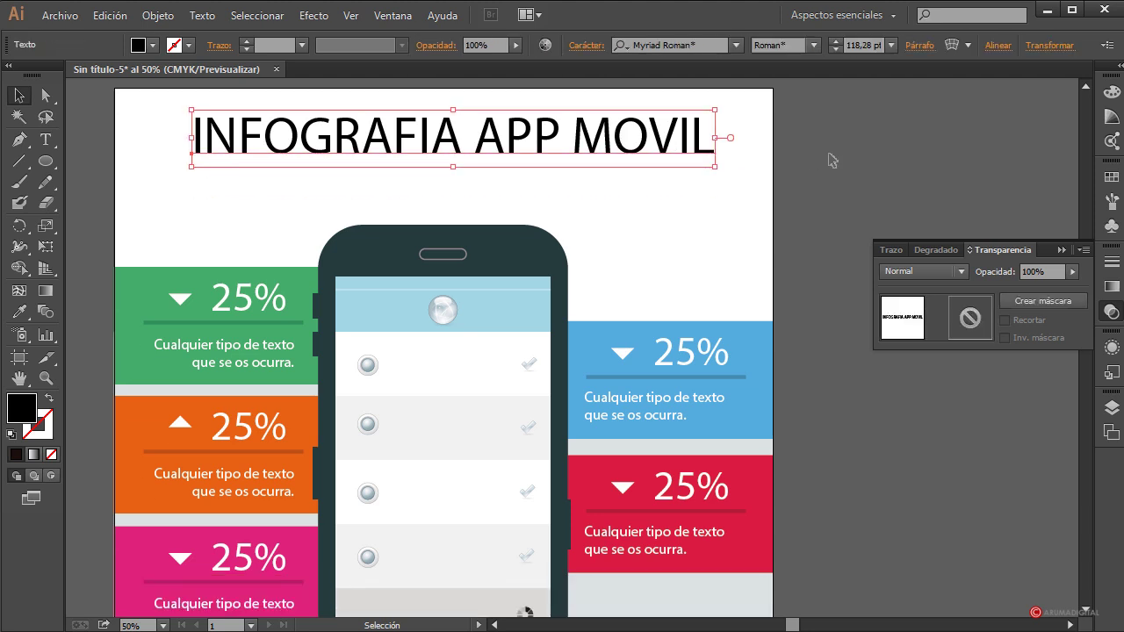
click(670, 45)
text(Nyala)
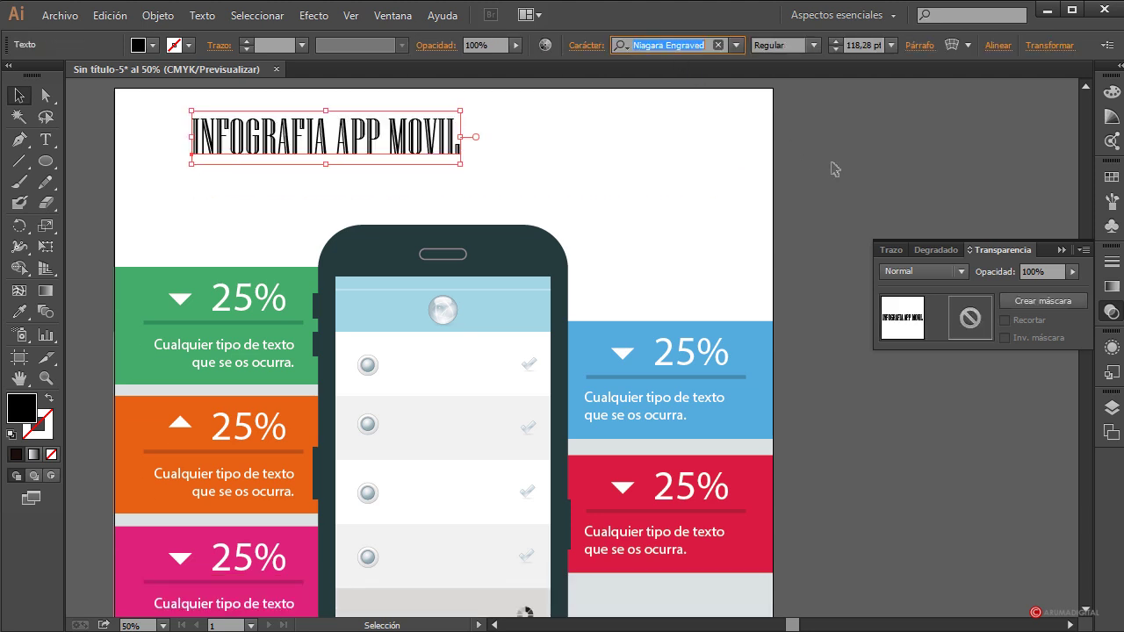
key(Return)
key(Down)
key(Down)
key(Down)
key(Down)
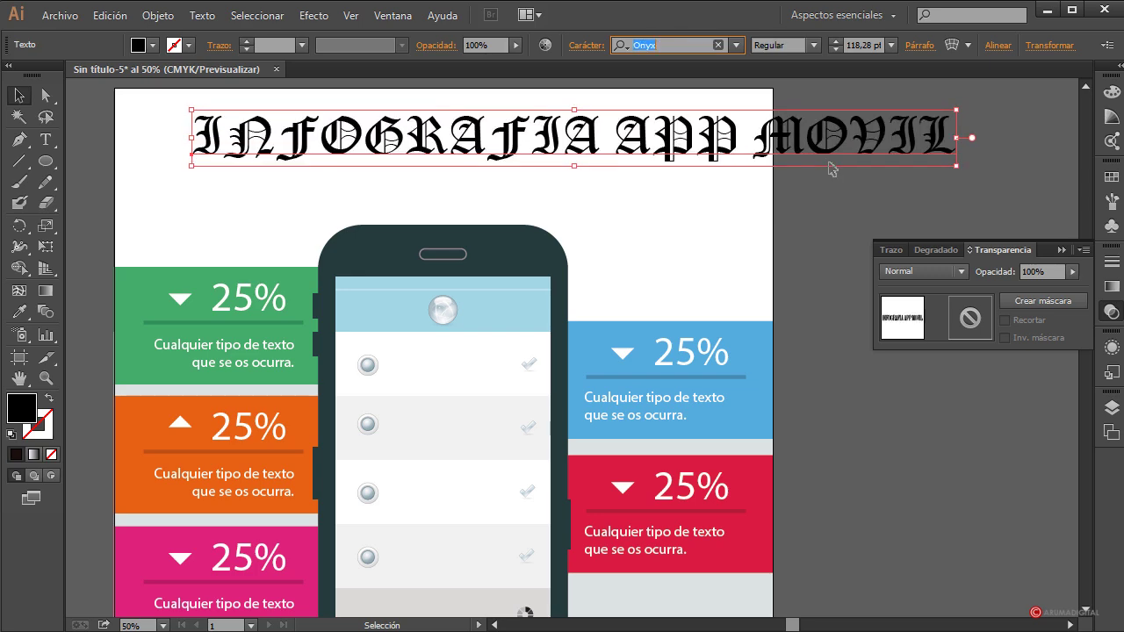
key(Down)
key(Down)
key(Down)
key(Down)
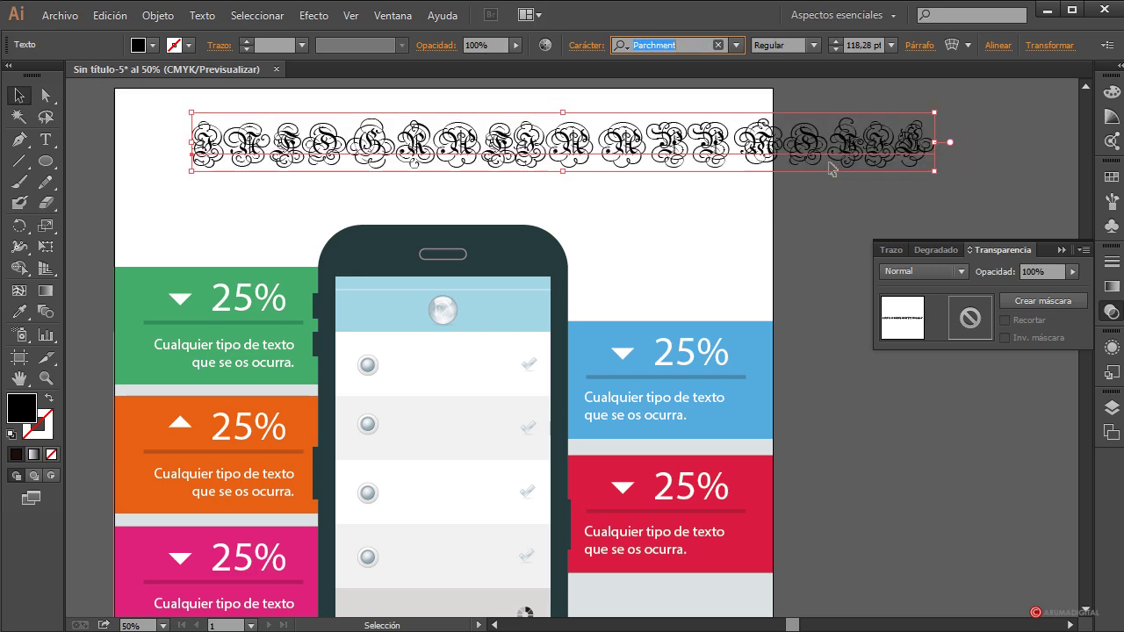
key(Down)
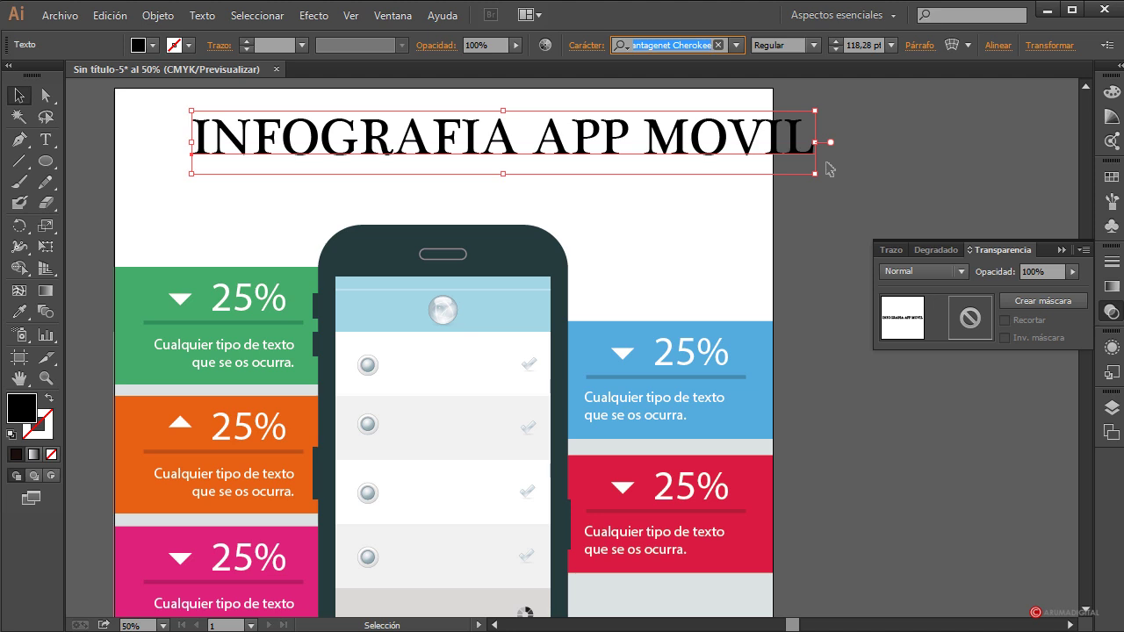
key(Down)
key(Down)
key(Down)
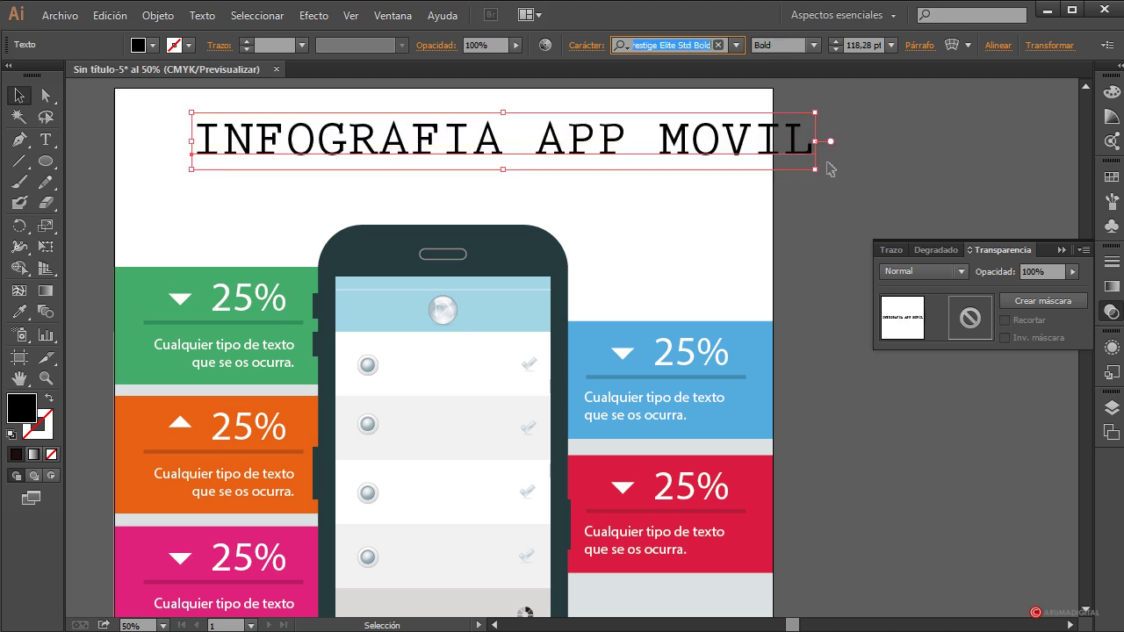
key(Up)
key(Down)
key(Down)
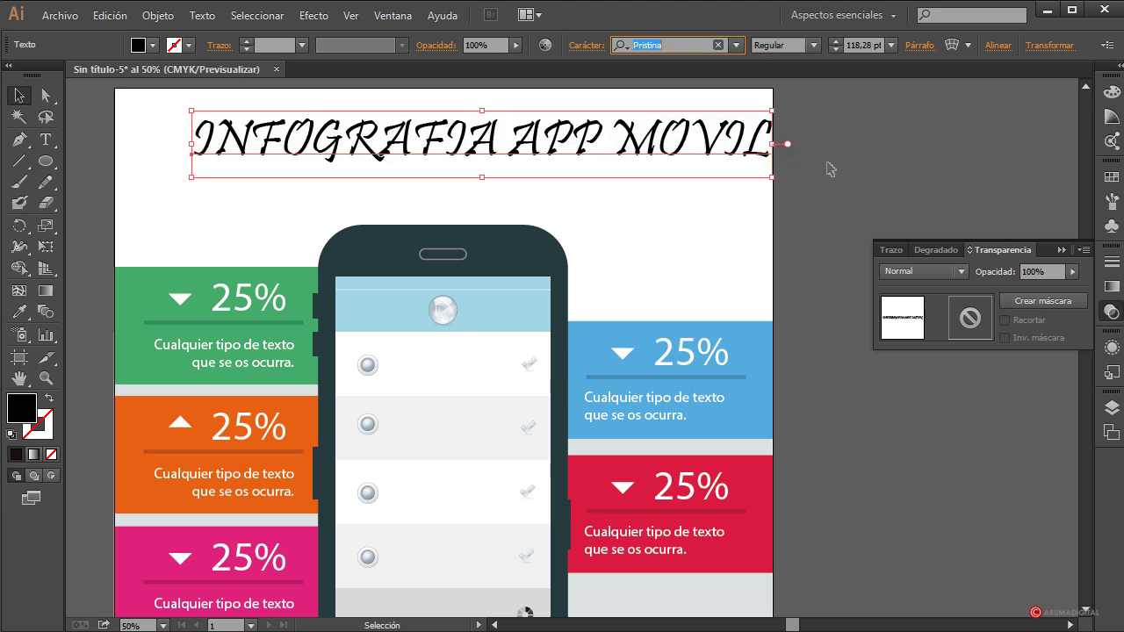
key(Down)
key(Down)
key(Down)
key(Down)
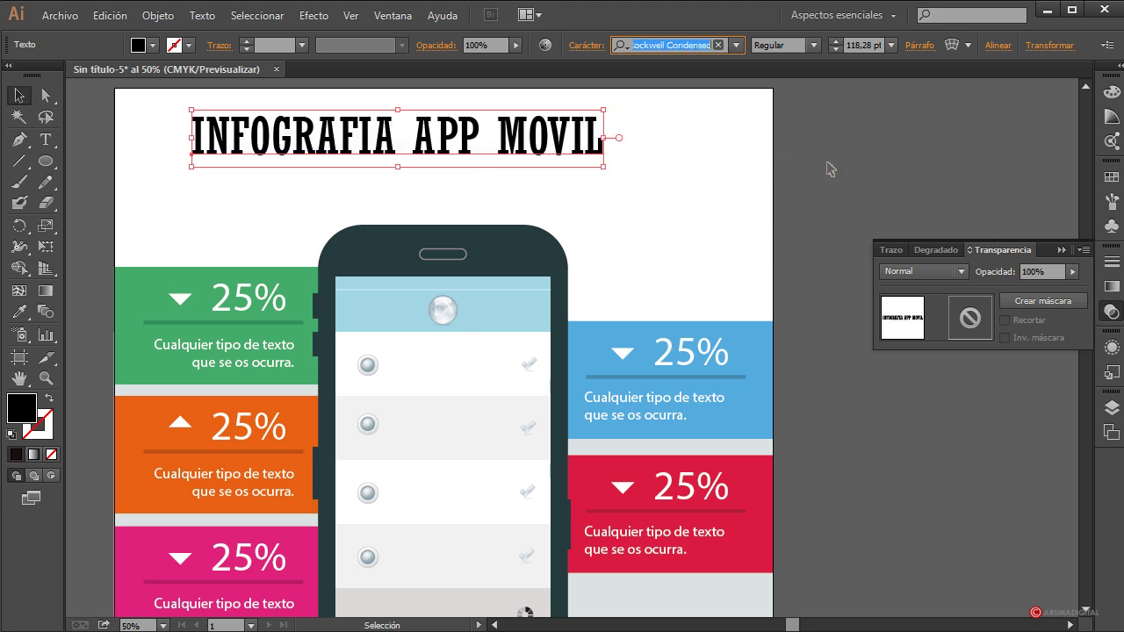
key(Return)
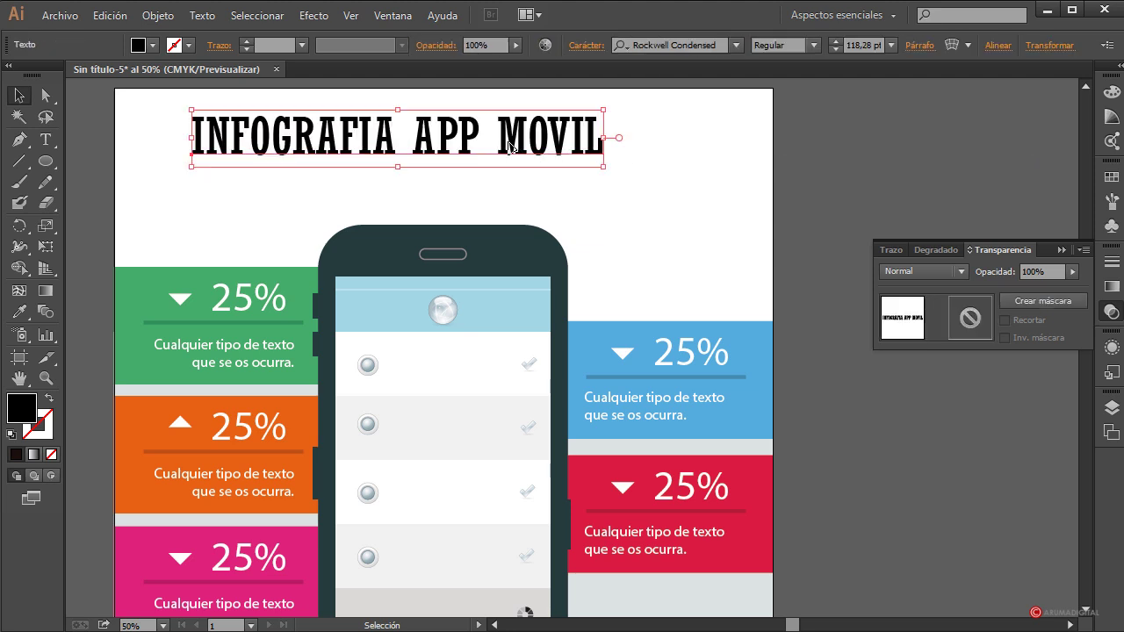
Step: Move the title sideways so it sits centred above the phone
mouse_move(500, 137)
mouse_down()
mouse_move(527, 138)
mouse_move(472, 151)
mouse_move(485, 151)
mouse_up()
click(808, 181)
click(845, 186)
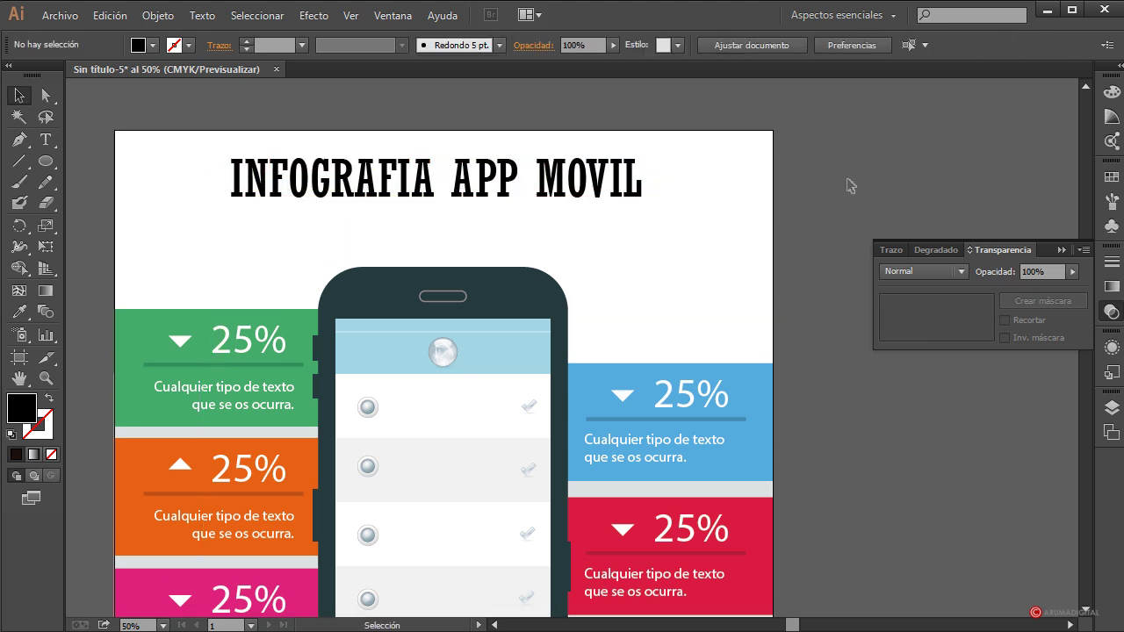
click(498, 156)
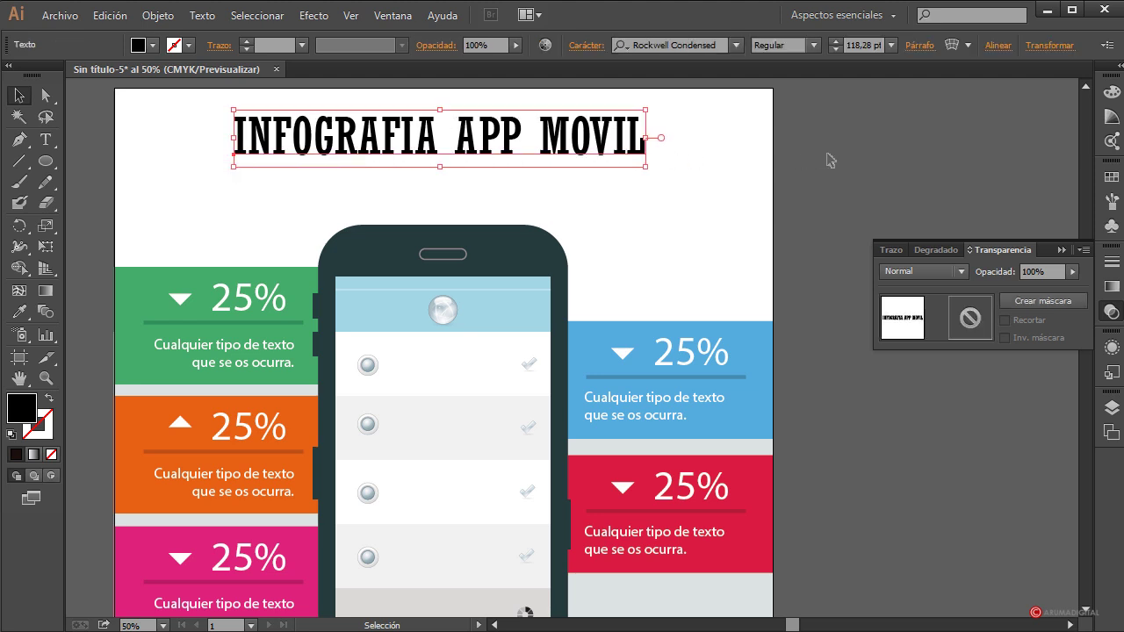
click(828, 159)
Step: Change the title's fill colour from the swatches to a medium blue and deselect it
click(437, 143)
click(153, 46)
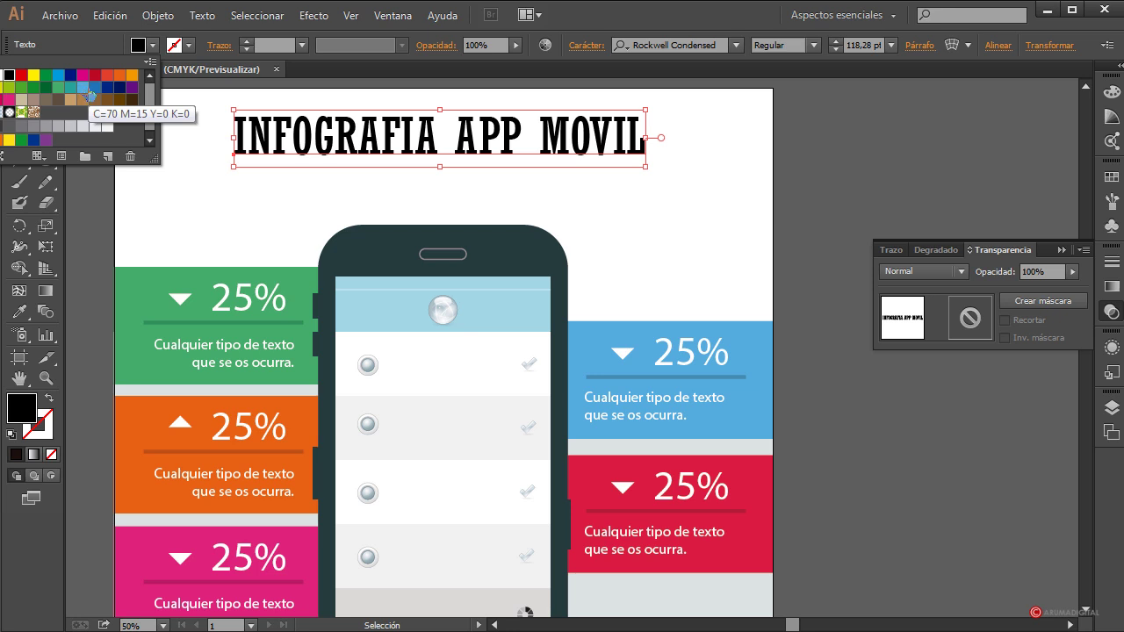
click(94, 88)
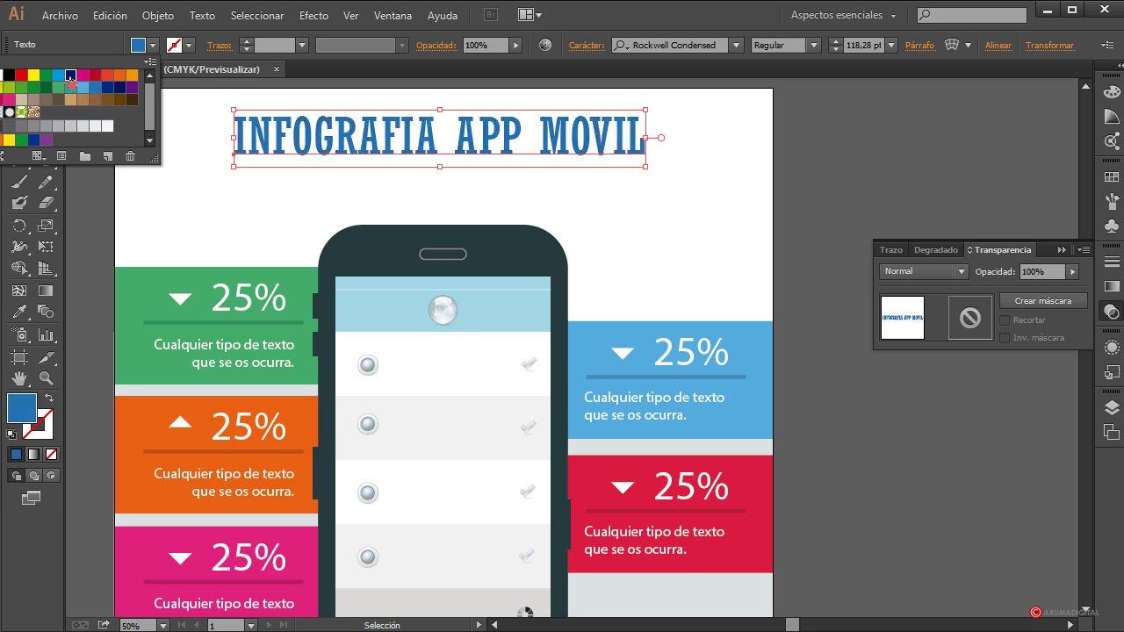
click(70, 75)
click(95, 98)
click(899, 203)
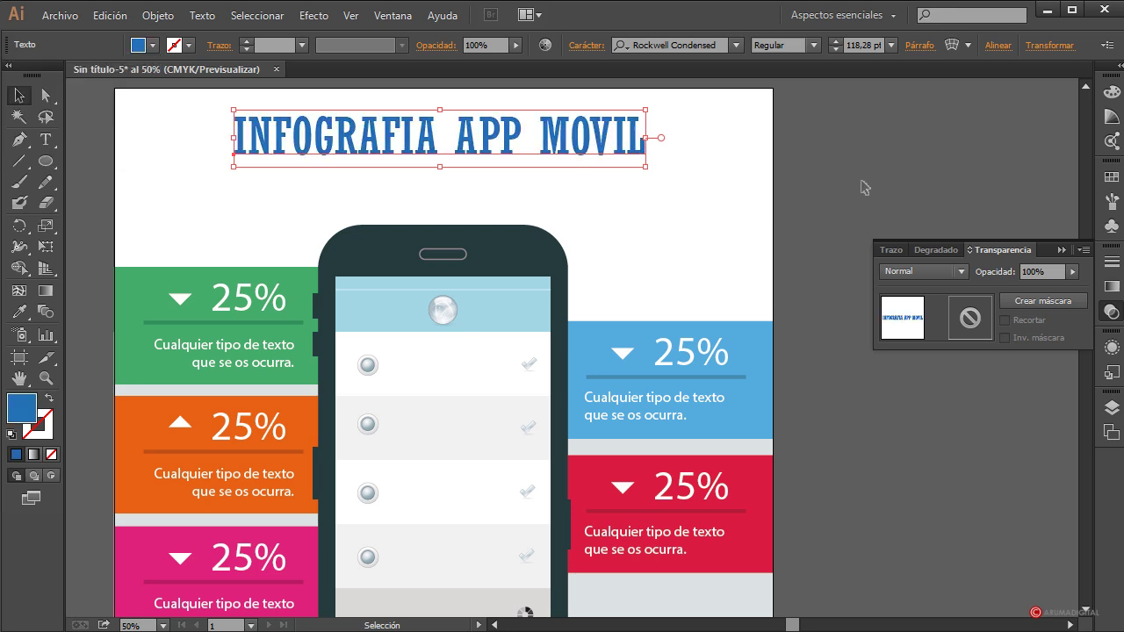
click(863, 183)
Step: Review the whole infographic at 25% zoom, from the title down to the bottom divider line
scroll(865, 191, down, 1)
scroll(865, 191, up, 2)
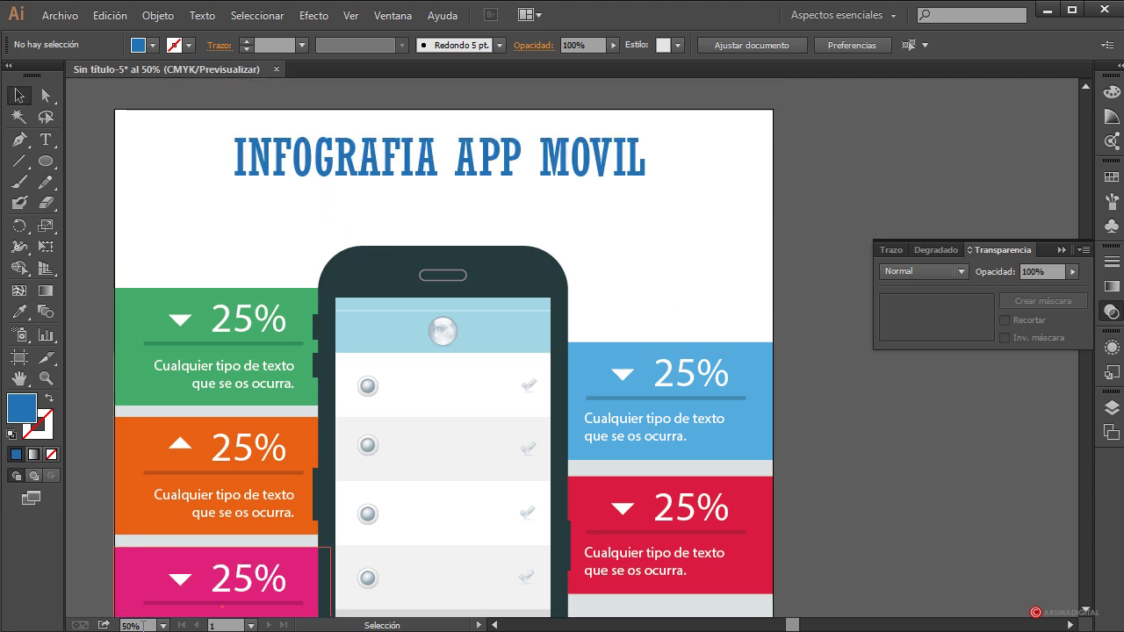
key(ctrl+minus)
key(ctrl+minus)
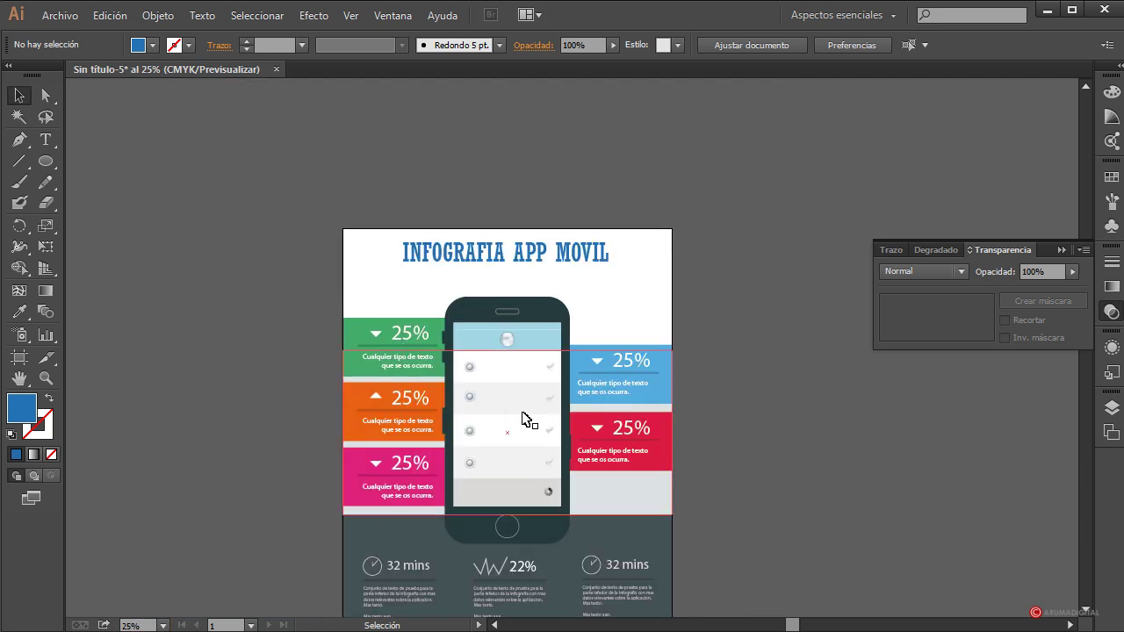
scroll(781, 396, down, 3)
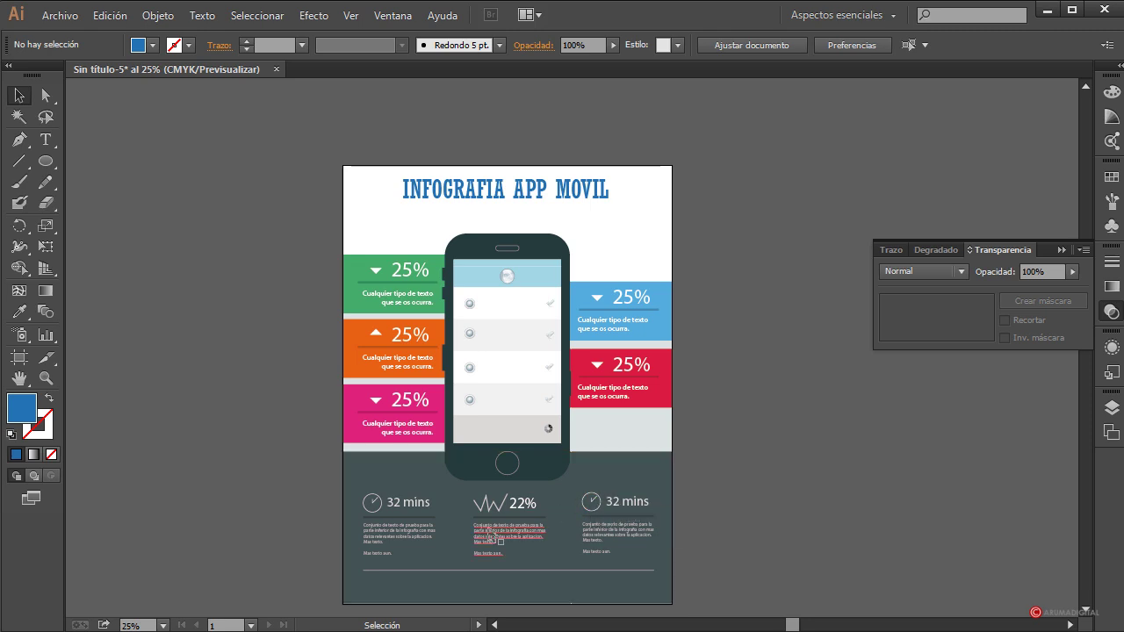
scroll(741, 454, down, 1)
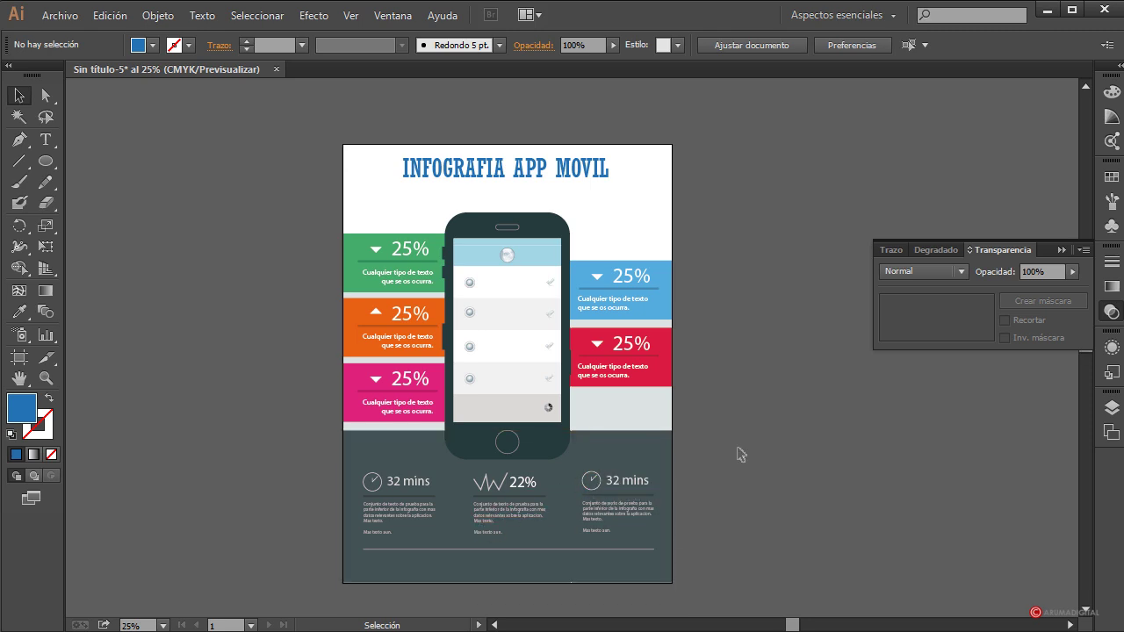